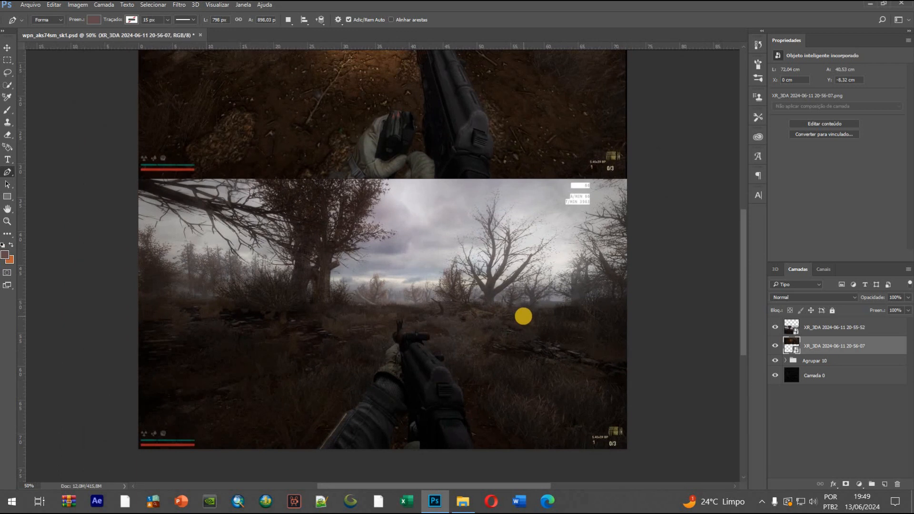
Examine the two in-game screenshots of the rifle placed over the texture, comparing the weapon's appearance in each
scroll(517, 292, "up", 3)
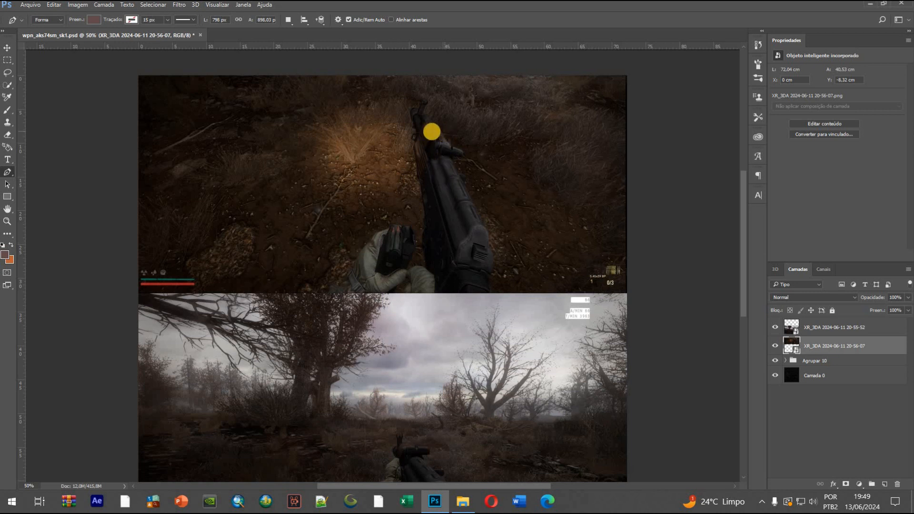
scroll(492, 312, "down", 3)
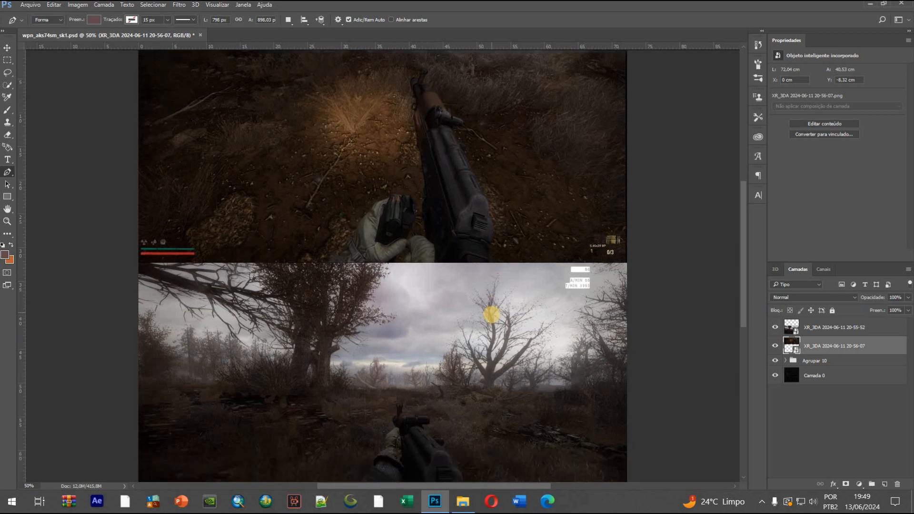
scroll(491, 312, "up", 4)
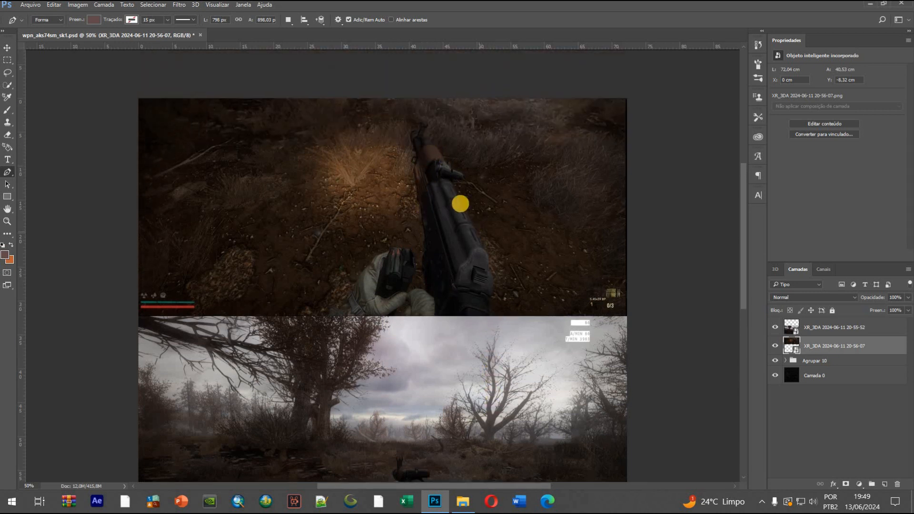
scroll(459, 204, "up", 2)
scroll(465, 243, "down", 2)
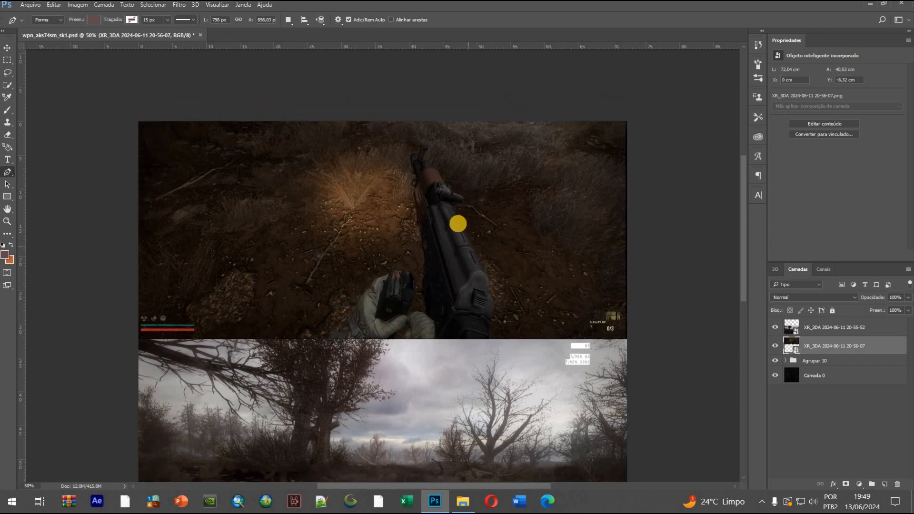
scroll(479, 456, "down", 5)
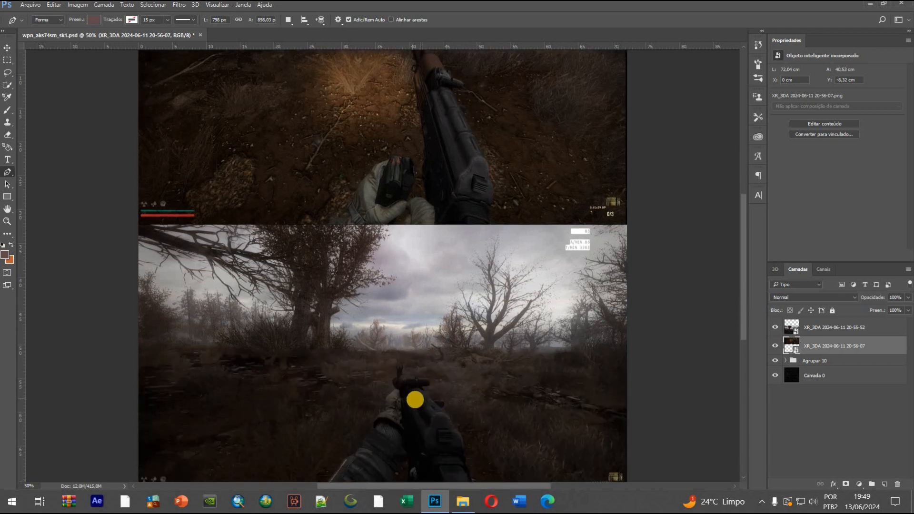
scroll(450, 430, "up", 1)
scroll(619, 305, "down", 3)
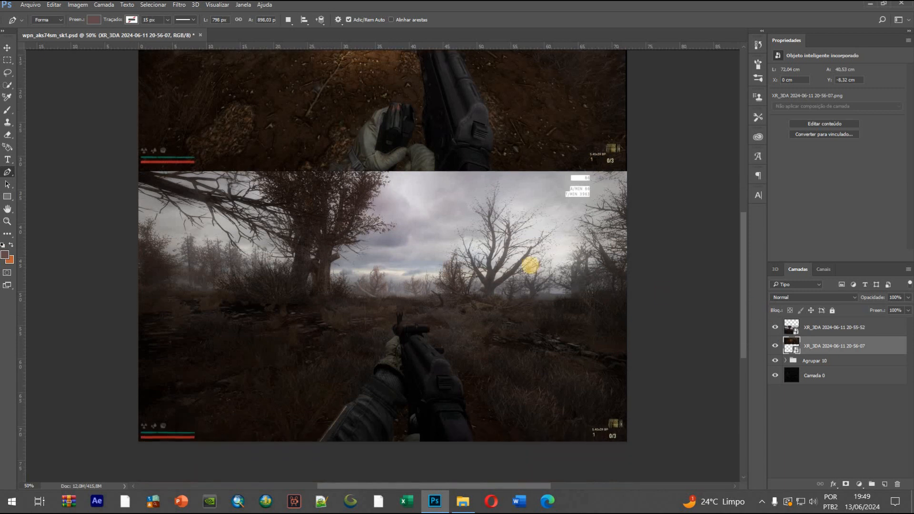
scroll(531, 265, "up", 1)
scroll(496, 221, "up", 3)
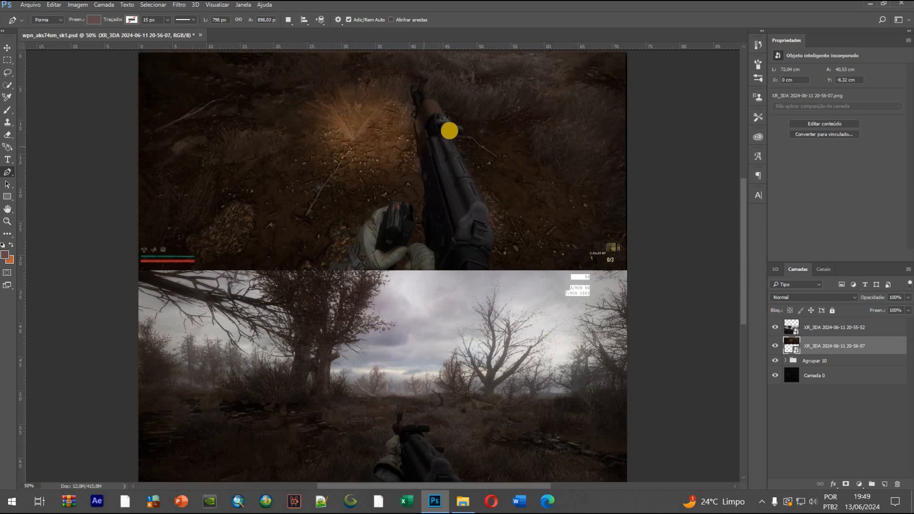
Hide the two in-game screenshot layers above the weapon texture
left_click(775, 343)
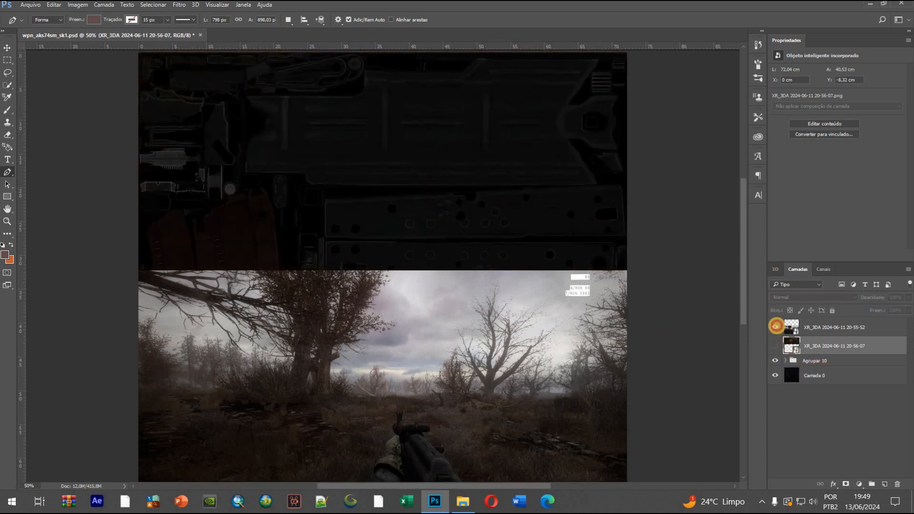
left_click(775, 327)
scroll(426, 343, "down", 2)
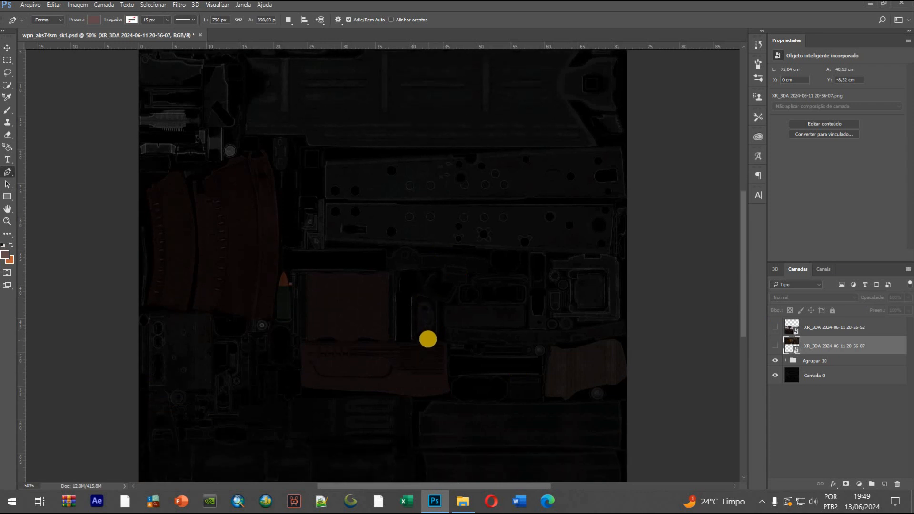
Examine the rifle's texture map across its full height, including the magazine, receiver plates, handguard and grip areas
scroll(512, 341, "up", 5)
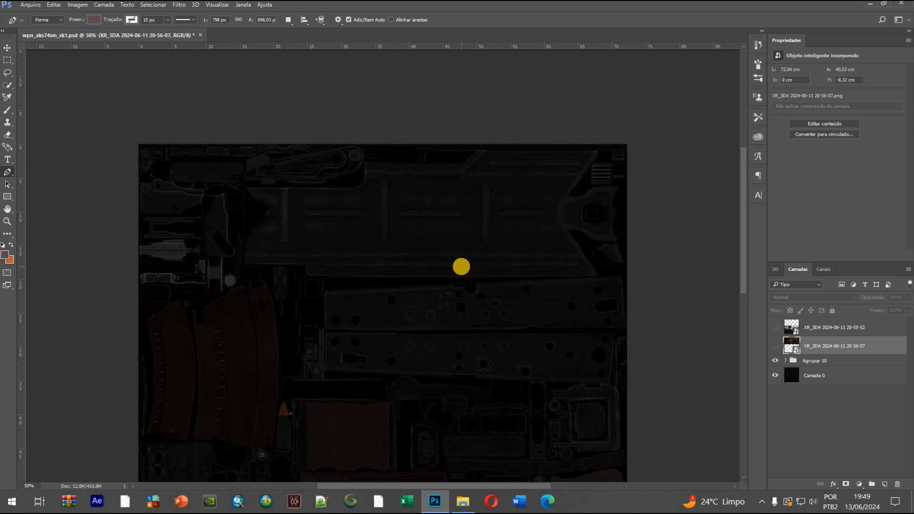
scroll(465, 317, "down", 2)
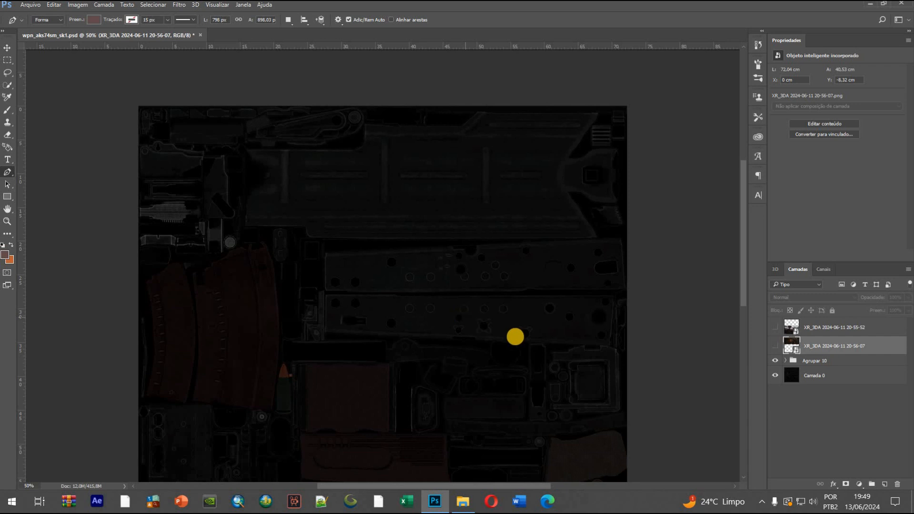
scroll(537, 345, "down", 3)
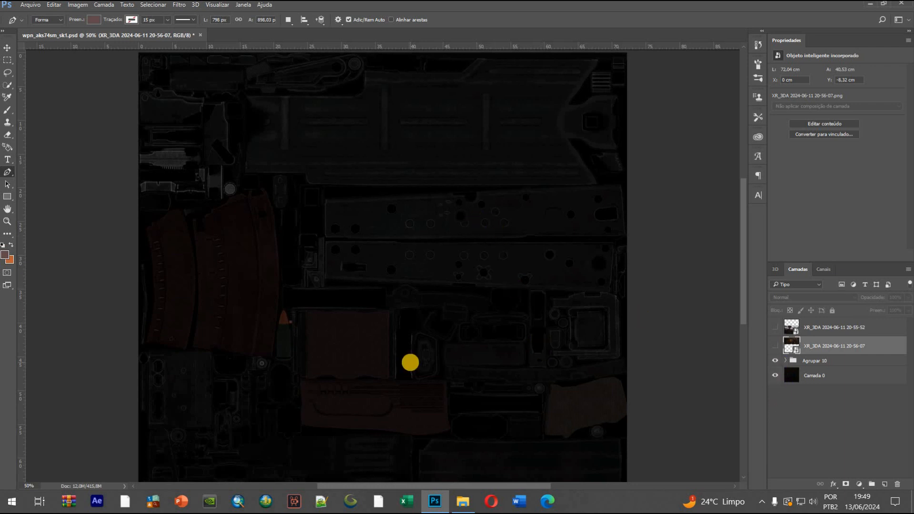
scroll(410, 363, "up", 3)
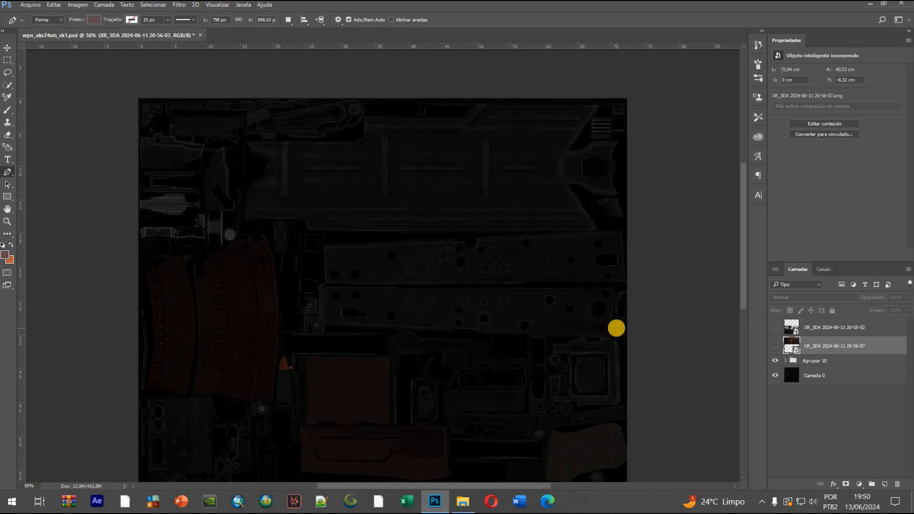
scroll(588, 329, "down", 4)
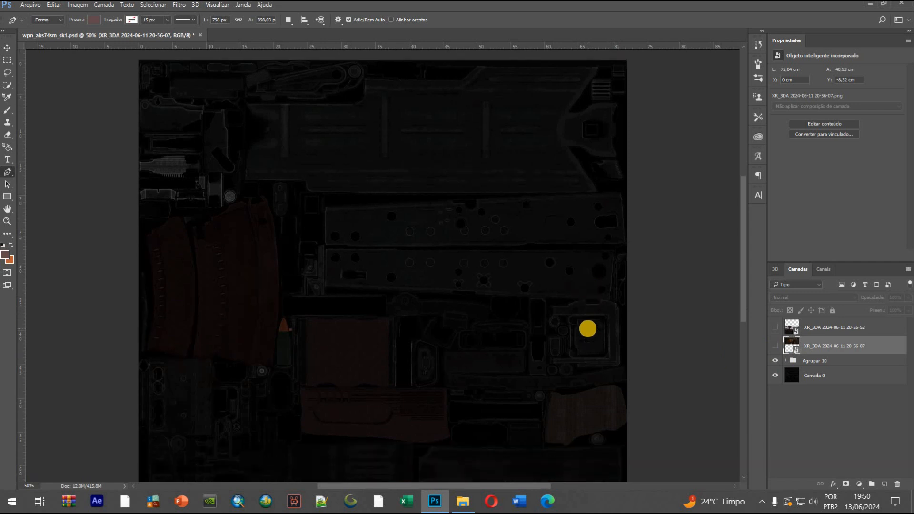
scroll(588, 328, "down", 3)
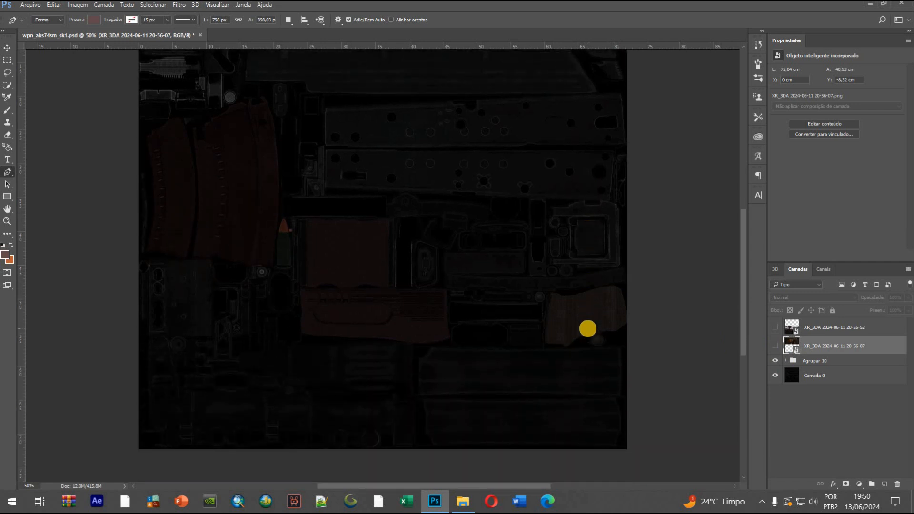
scroll(588, 329, "up", 2)
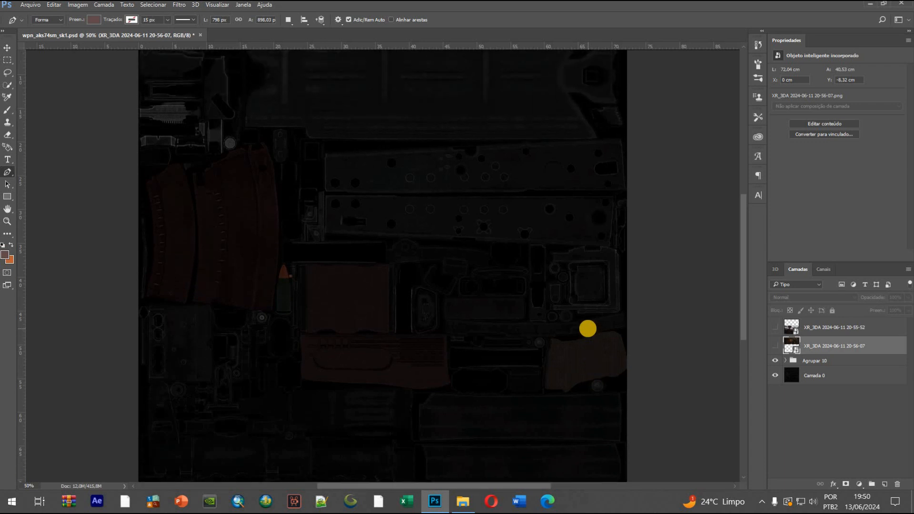
scroll(588, 329, "up", 1)
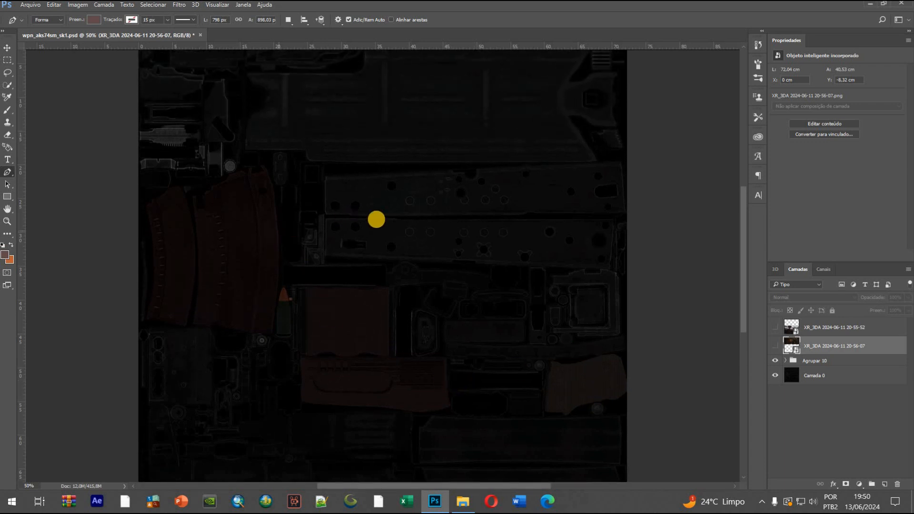
scroll(425, 237, "up", 1)
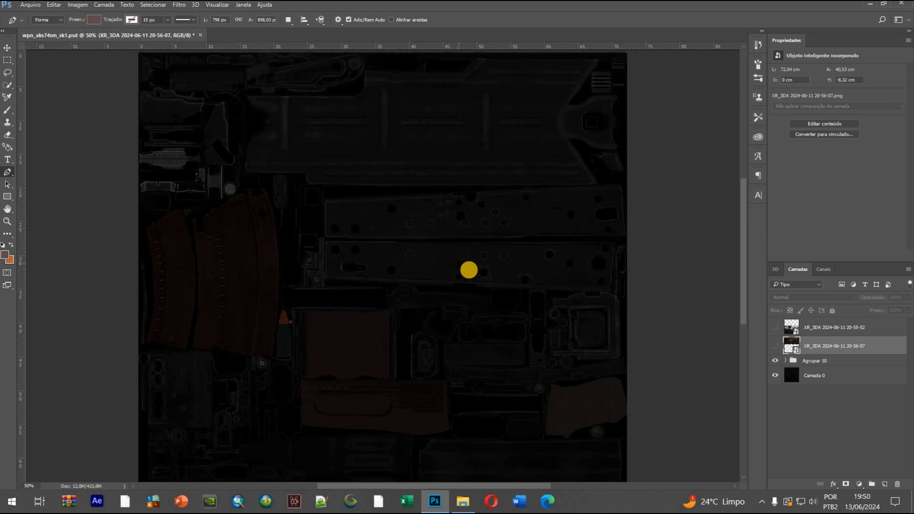
scroll(537, 348, "down", 1)
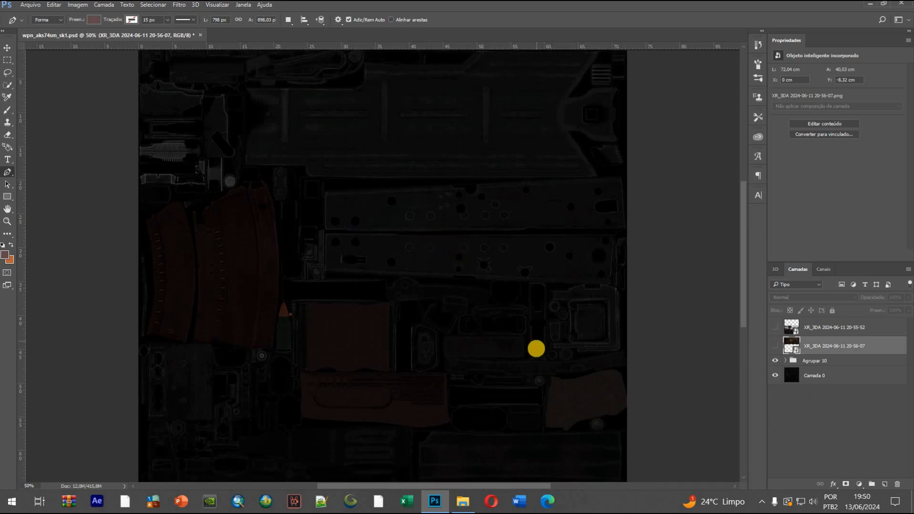
scroll(537, 349, "down", 1)
scroll(451, 361, "down", 2)
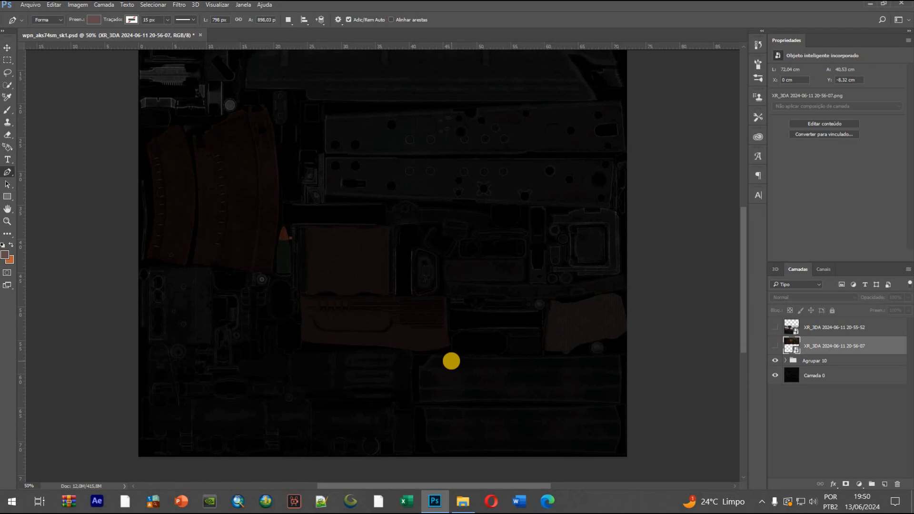
Delete the two in-game screenshot layers from the document
key("ctrl+plus")
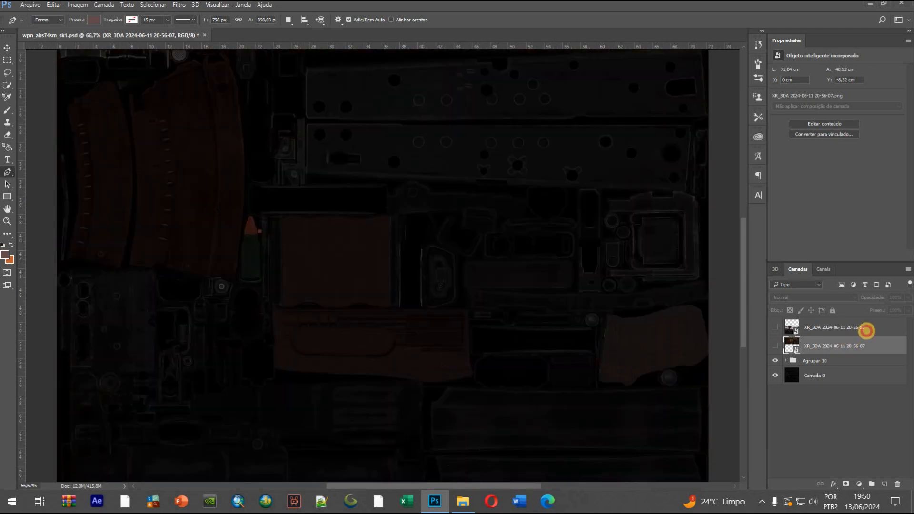
left_click(866, 330, "shift")
key("Delete")
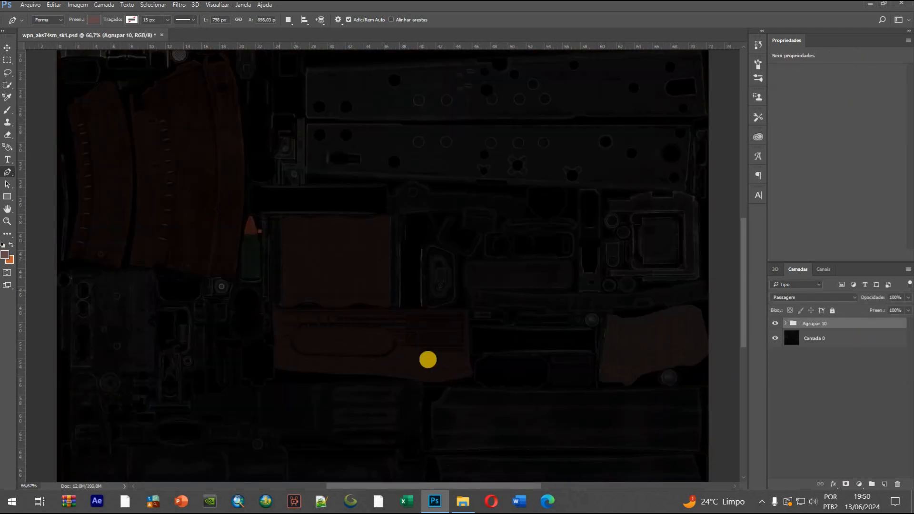
Toggle the visibility of the Agrupar 10 group off and on to compare the texture with and without its edits
scroll(328, 324, "up", 3)
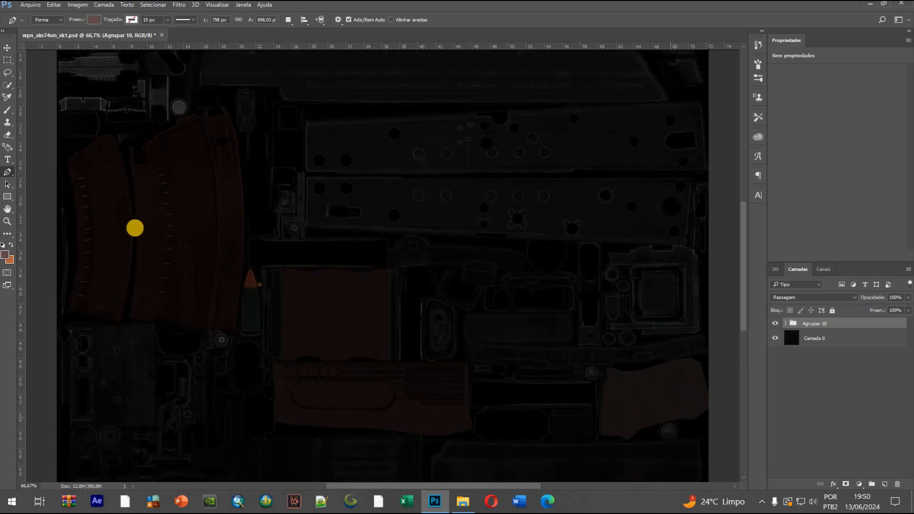
scroll(225, 90, "up", 1)
scroll(476, 87, "up", 3)
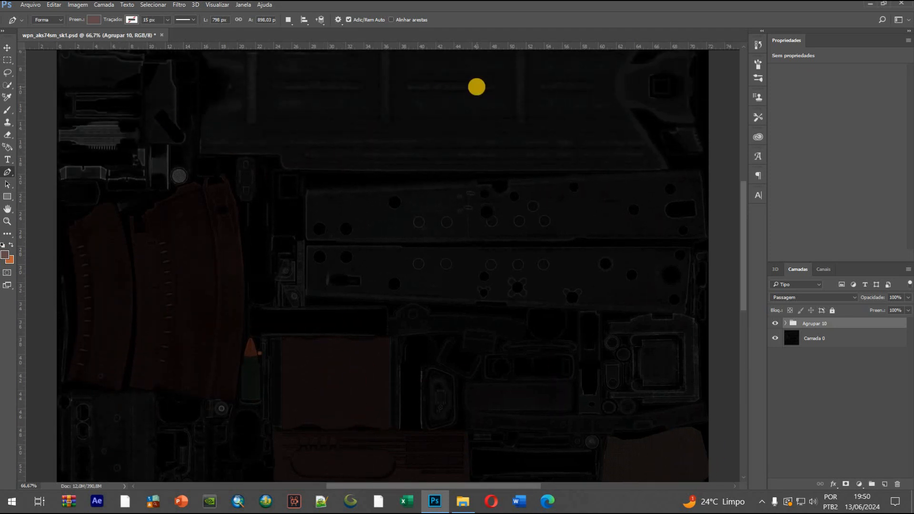
scroll(580, 276, "down", 8)
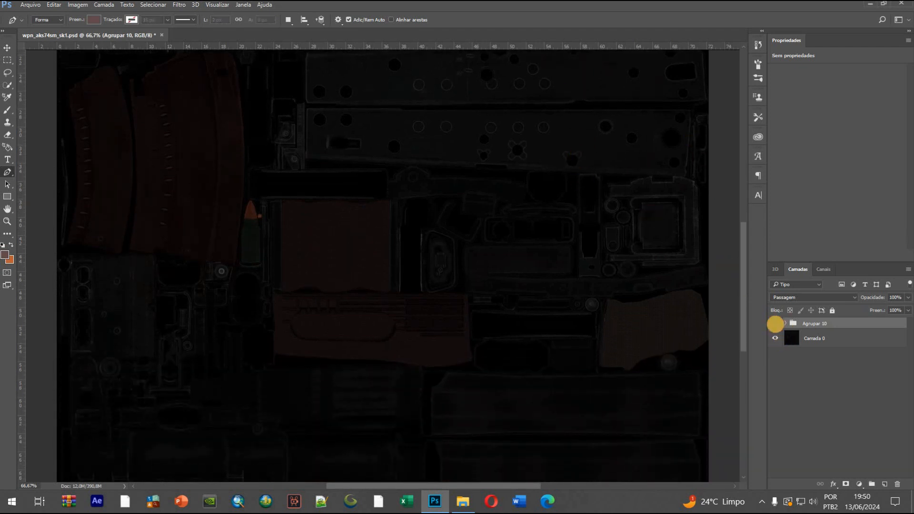
left_click(775, 324)
scroll(448, 333, "up", 1)
left_click(773, 323)
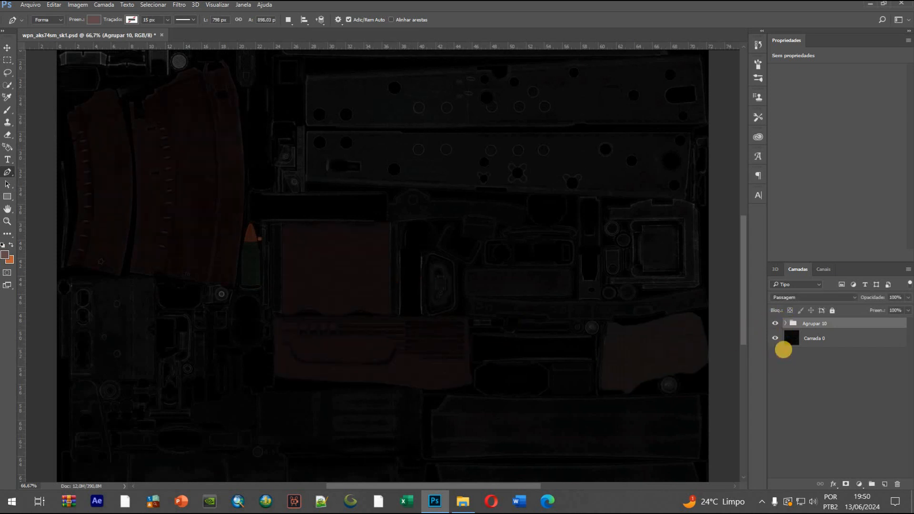
Expand the Agrupar 10 group and select the Agrupar 8 copiar layer through its artwork on the canvas
left_click(786, 324)
key("v")
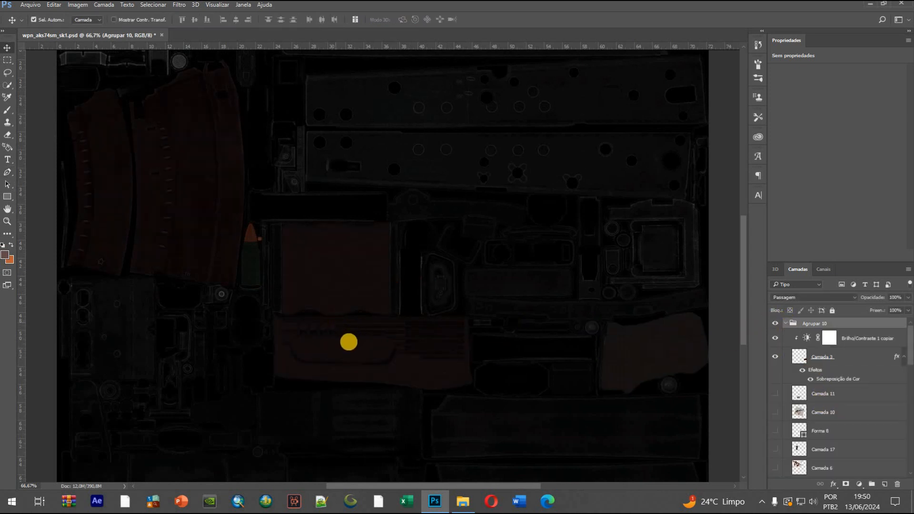
left_click(437, 376)
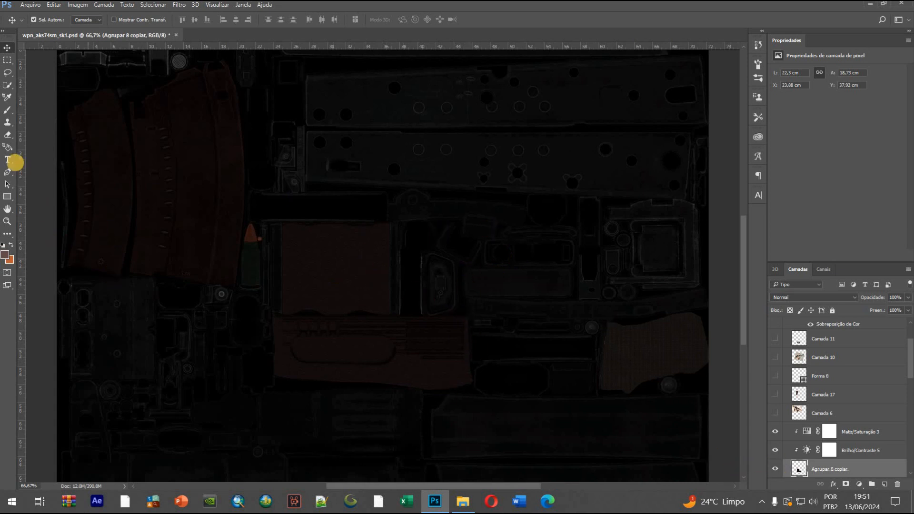
Draw a trial 660 × 310 px rectangle over the receiver plates with the Rectangle tool and delete it
scroll(8, 162, "up", 3)
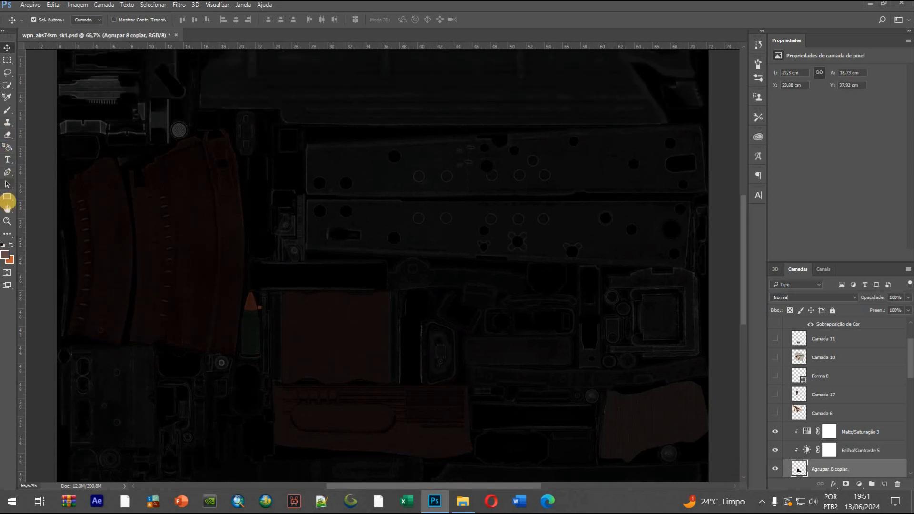
left_click(8, 196)
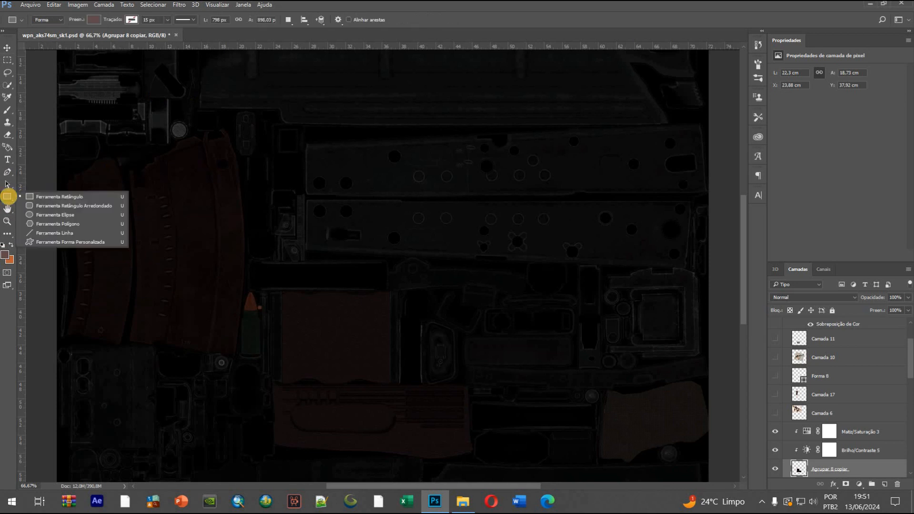
left_click(16, 195)
left_click_drag(344, 173, 554, 270)
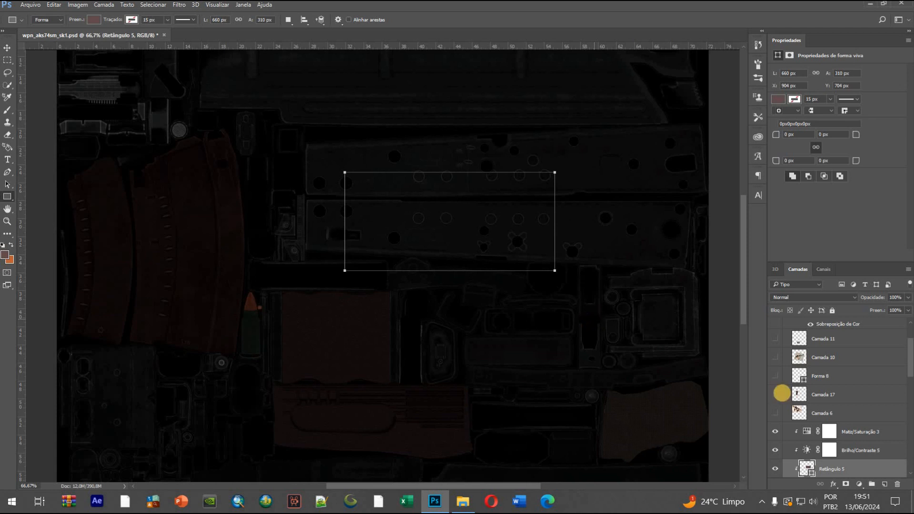
key("Delete")
Draw a trial rectangle about 534 × 410 px above the Matiz/Saturação 3 adjustment layer and delete it
left_click(858, 427)
left_click_drag(380, 187, 550, 319)
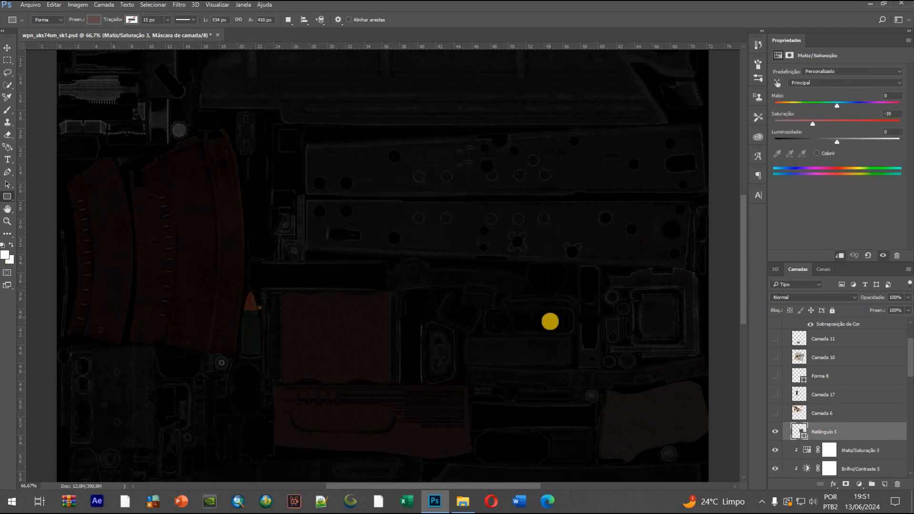
key("Delete")
Draw a trial five-point shape about 544 × 256 px over the receiver plates with the Pen tool and delete it
left_click(7, 174)
left_click(262, 218)
left_click(343, 172)
left_click(414, 196)
left_click_drag(433, 251, 440, 251)
left_click(347, 253)
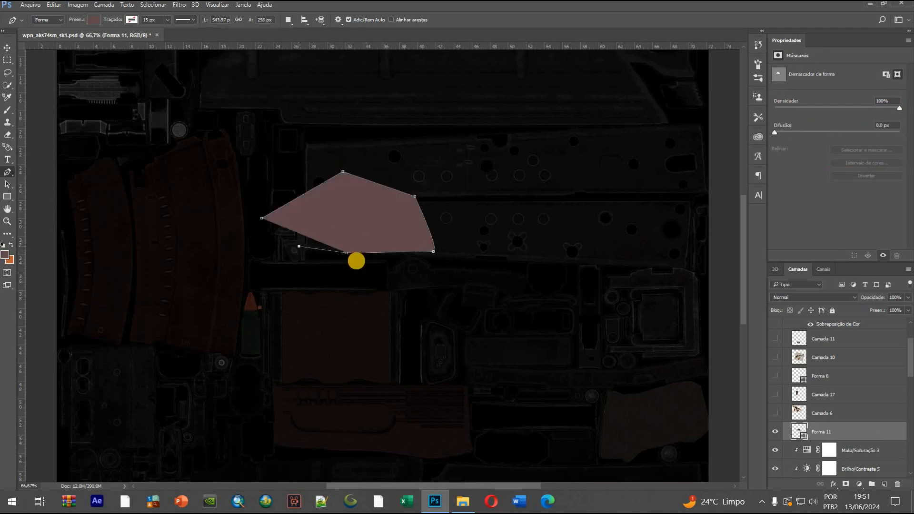
left_click(830, 432)
key("Delete")
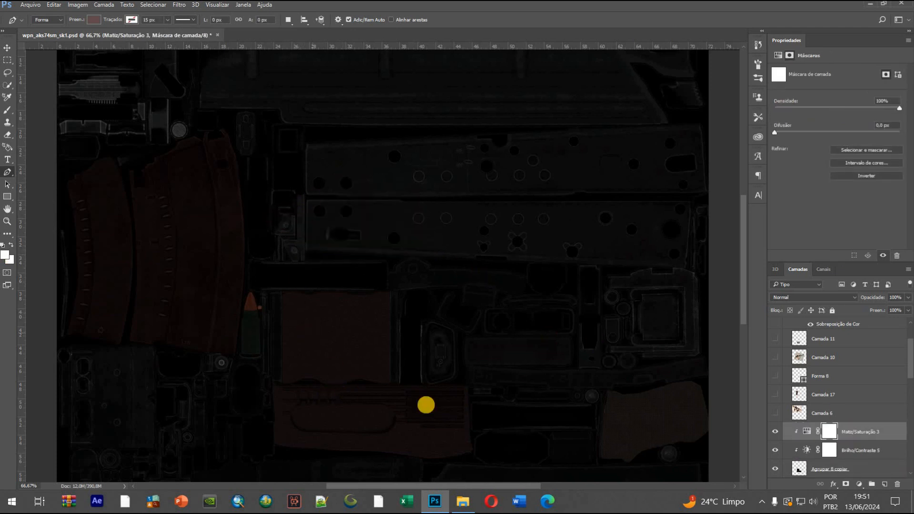
scroll(471, 358, "down", 1)
scroll(458, 356, "down", 3)
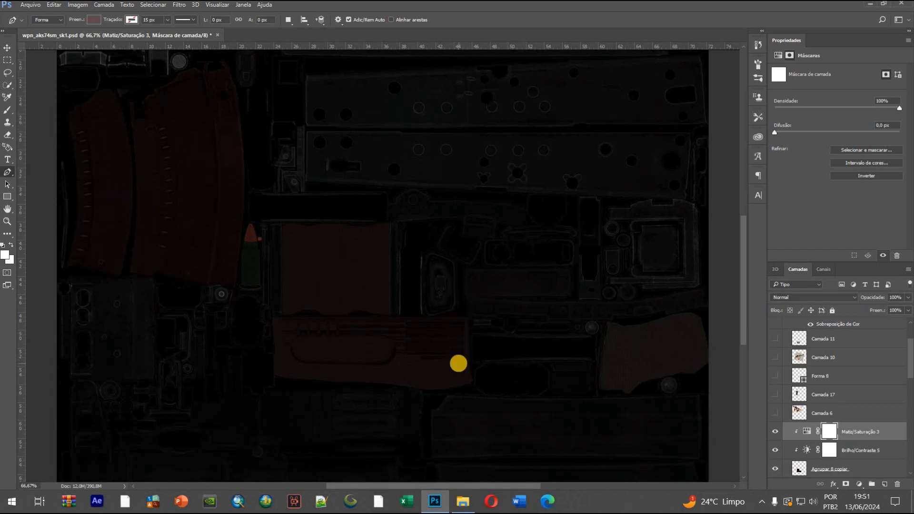
Try grouping the Agrupar 8 copiar layer with the Matiz/Saturação 3 adjustment layer and undo the grouping
scroll(453, 356, "down", 3)
scroll(453, 357, "up", 1)
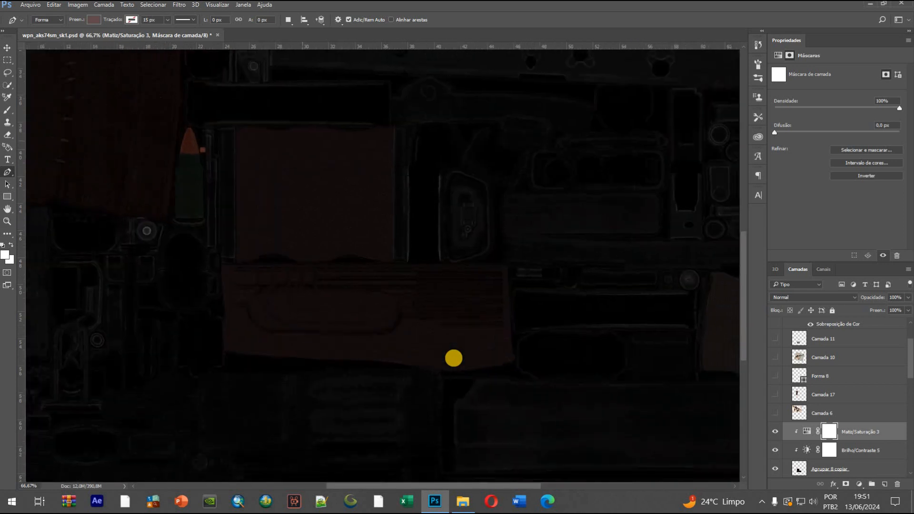
key("v")
left_click(427, 306)
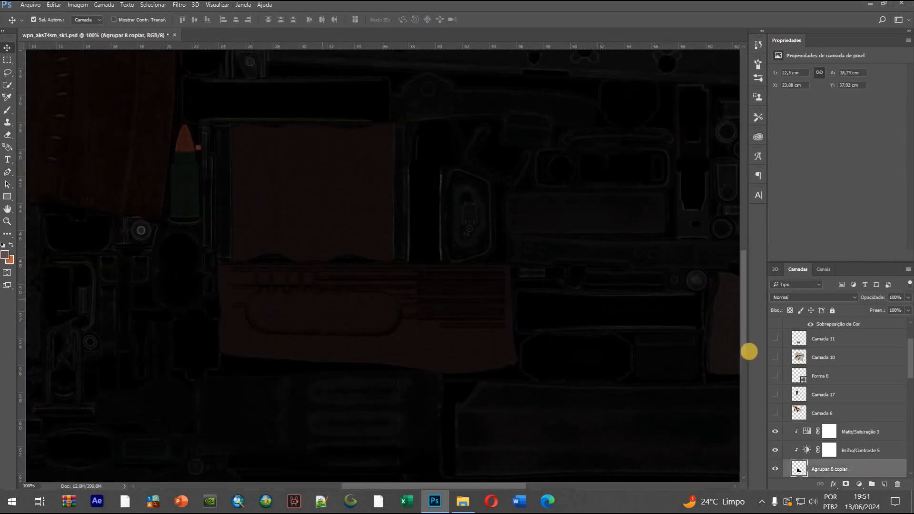
scroll(878, 408, "down", 3)
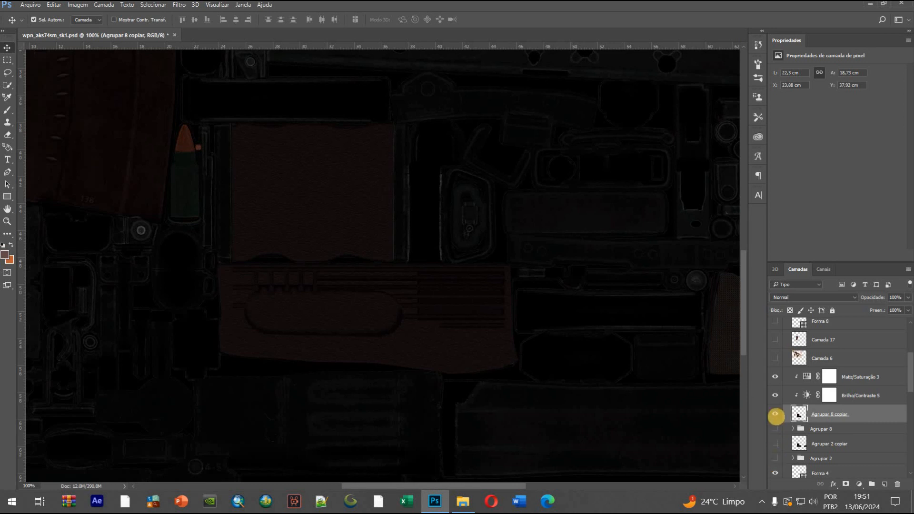
left_click(859, 380, "ctrl")
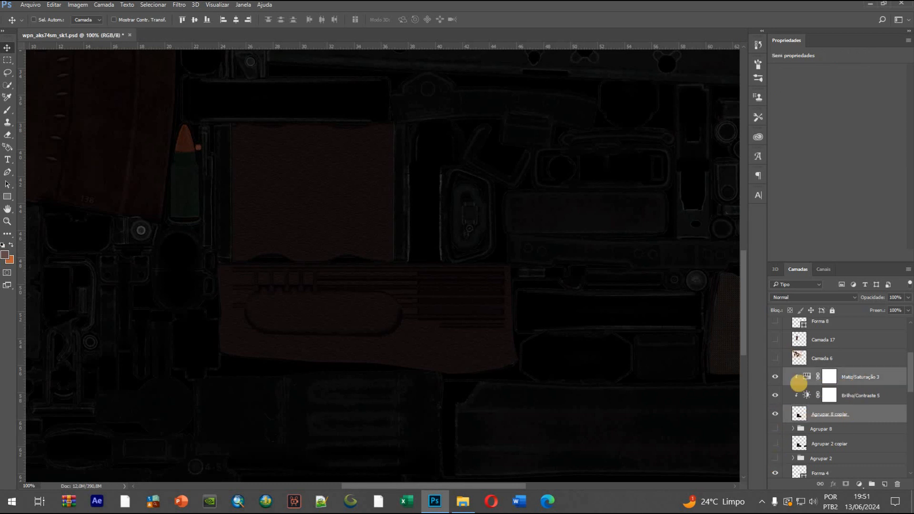
key("ctrl+g")
key("ctrl+z")
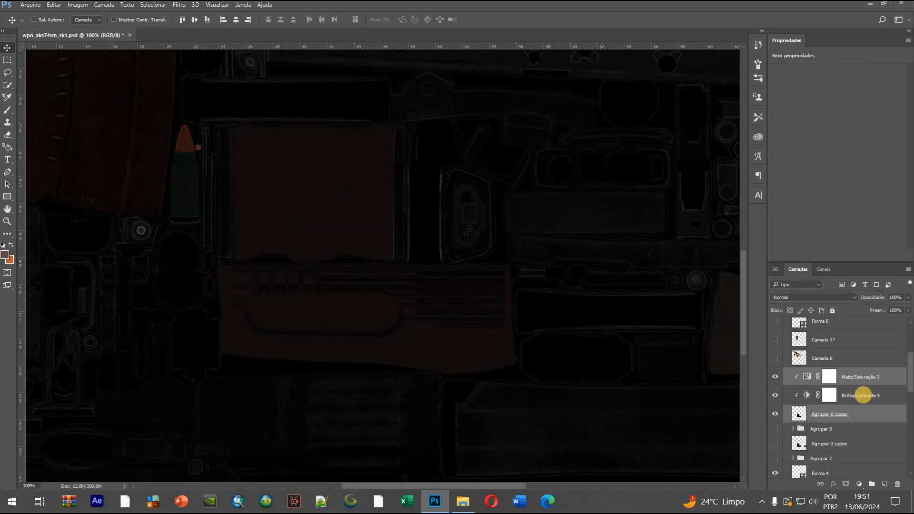
Duplicate the Agrupar 10 group, collapse the copy and the original, and hide the original group
scroll(903, 392, "up", 3)
left_click(908, 317)
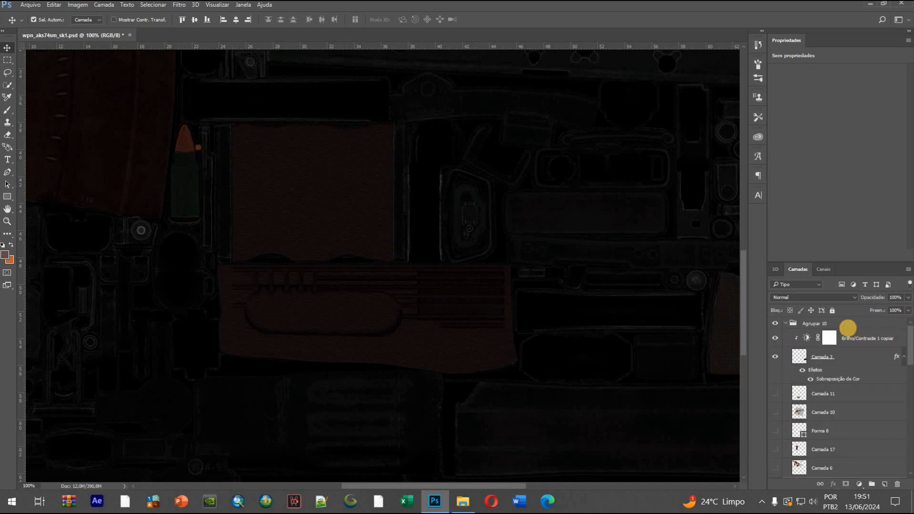
left_click(848, 328)
key("ctrl+j")
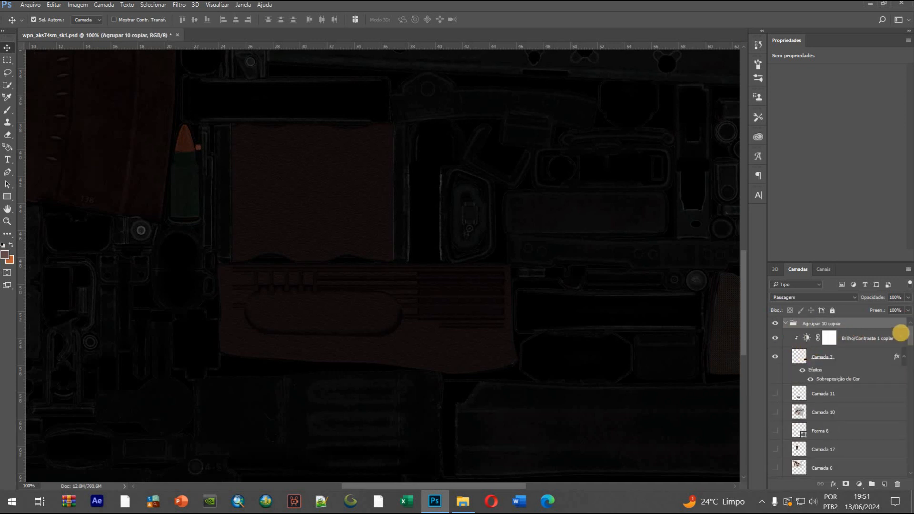
left_click(785, 323)
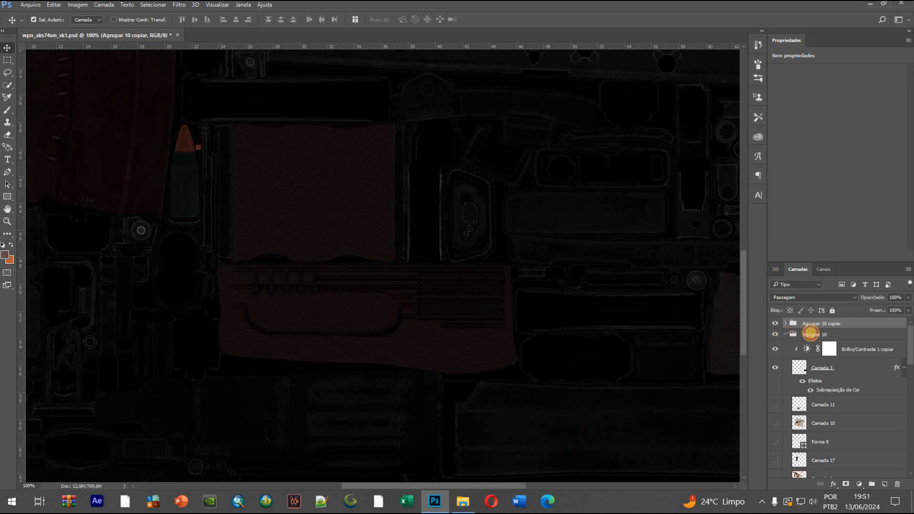
left_click(786, 334)
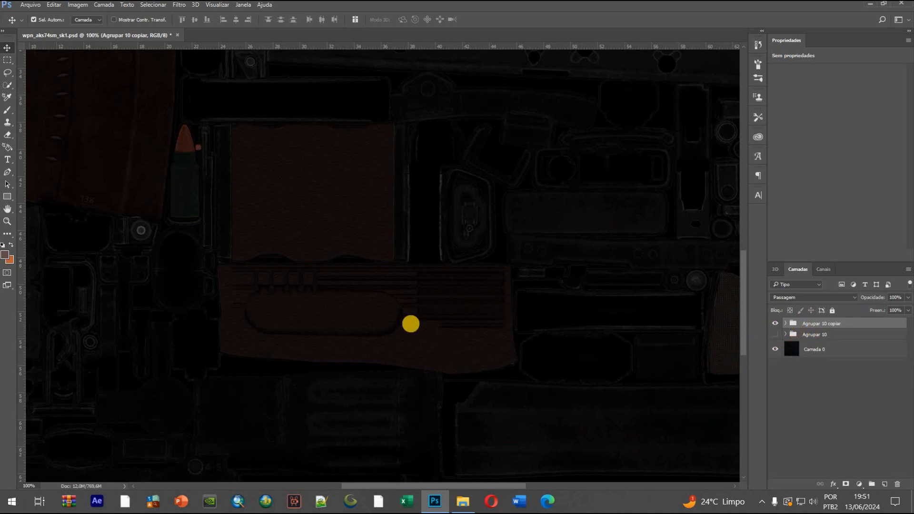
Try deleting the Agrupar 8 copiar layer together with Matiz/Saturação 3 and undo the deletion
left_click(339, 319)
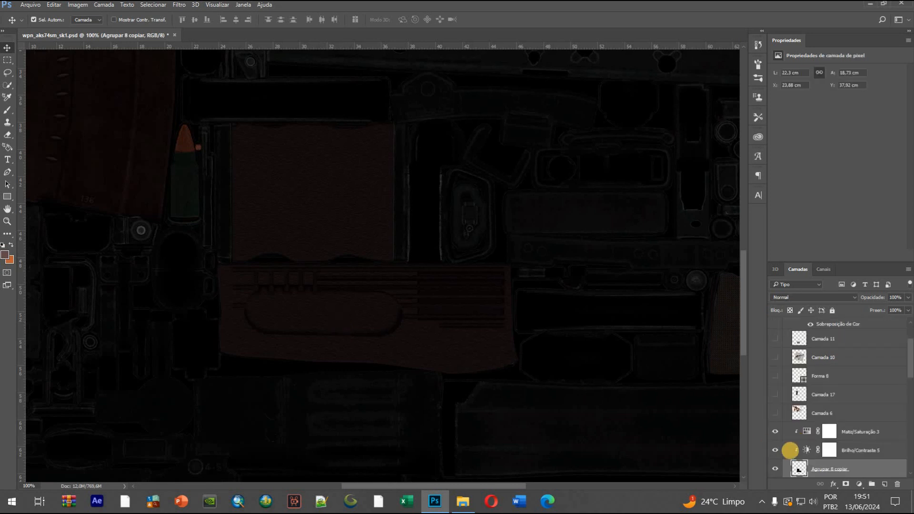
scroll(790, 450, "down", 1)
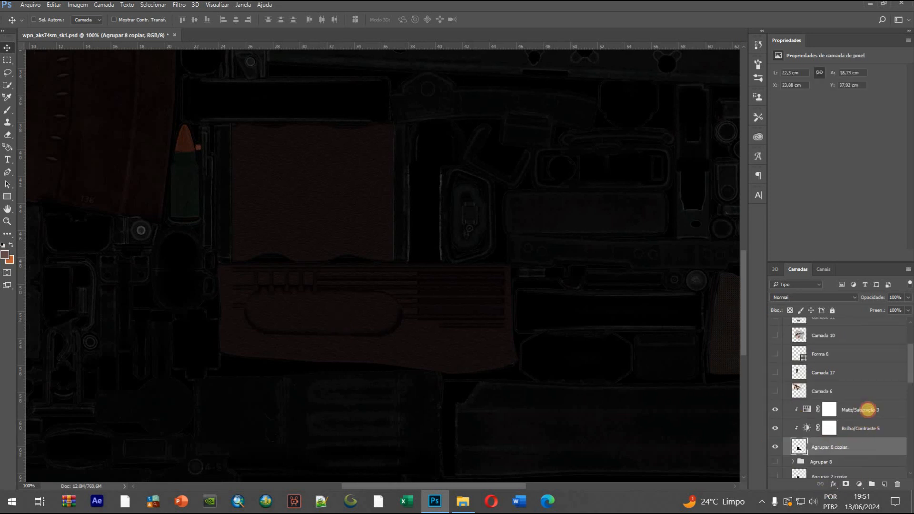
left_click(867, 410, "ctrl")
key("Delete")
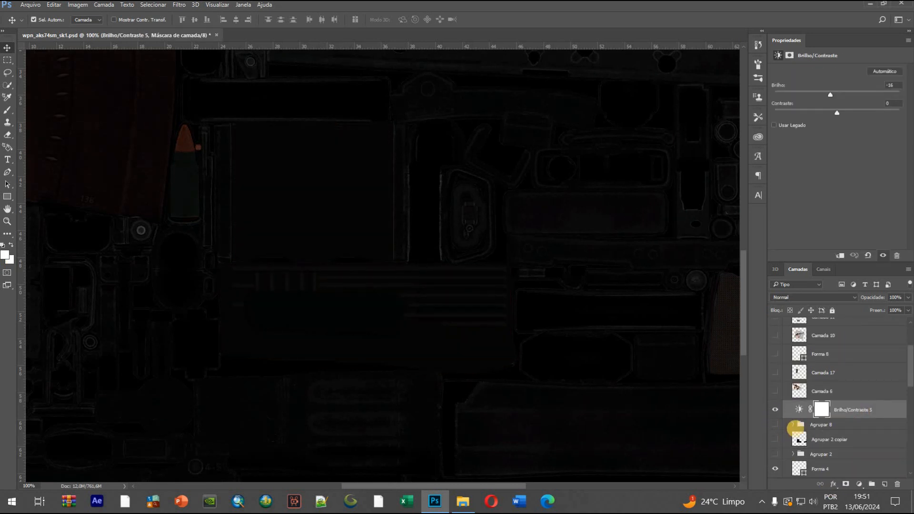
key("ctrl+z")
Show the Agrupar 8 group inside the duplicated group and hide the merged Agrupar 8 copiar layer
left_click(863, 444)
scroll(786, 436, "down", 1)
left_click(775, 427)
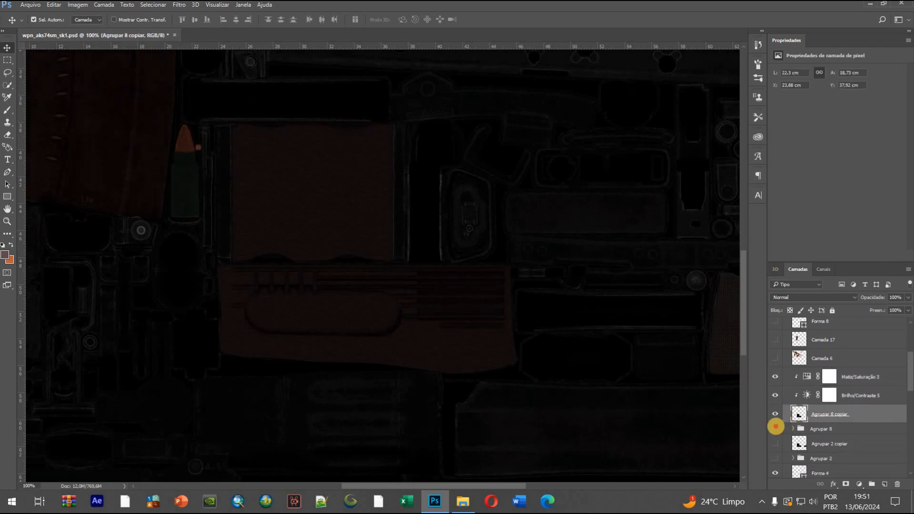
left_click(773, 415)
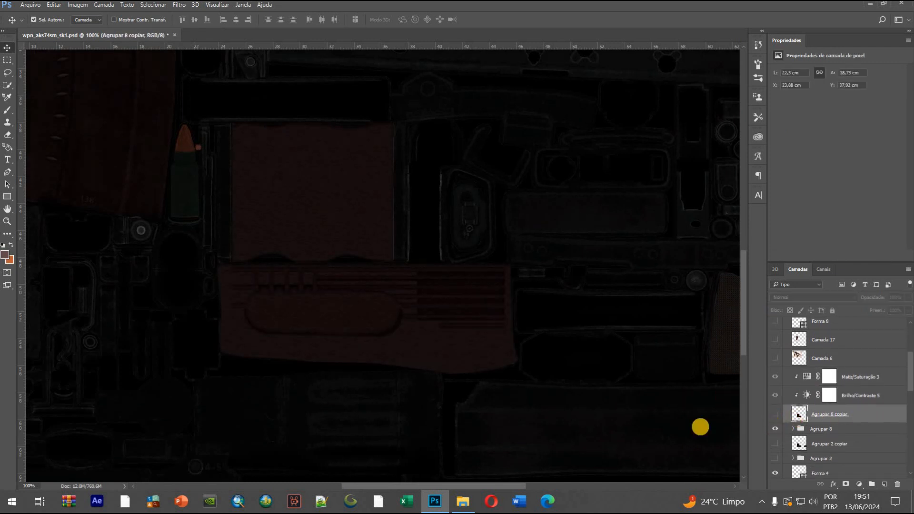
Select the Agrupar 6 copiar 3 layer through the handguard artwork and toggle its visibility to examine what it contains
left_click(351, 309)
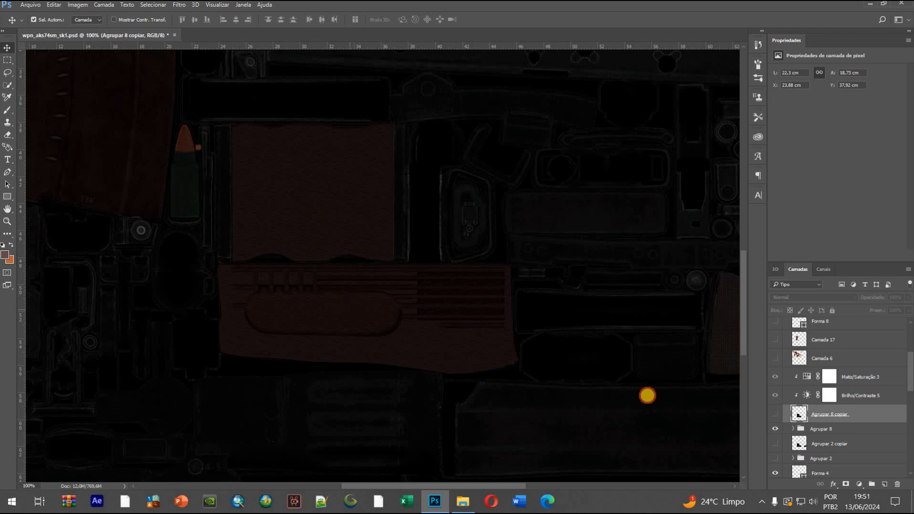
scroll(810, 409, "down", 2)
left_click(775, 434)
left_click(775, 435)
left_click(775, 435)
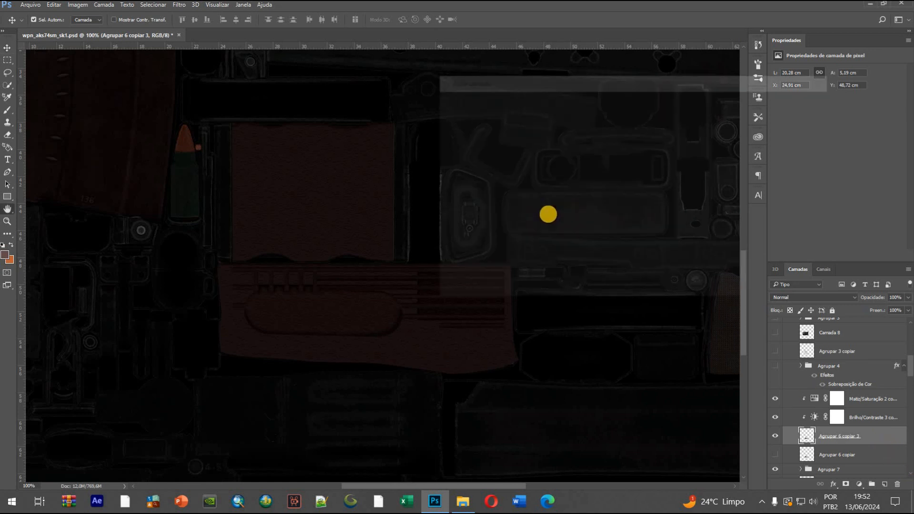
Try a white ffffff Sobreposição de Cor on the Agrupar 6 copiar 3 layer and discard the layer style
left_click(471, 211)
left_click(698, 114)
left_click(695, 115)
left_click(695, 116)
left_click(696, 115)
left_click(705, 116)
type("ffffff")
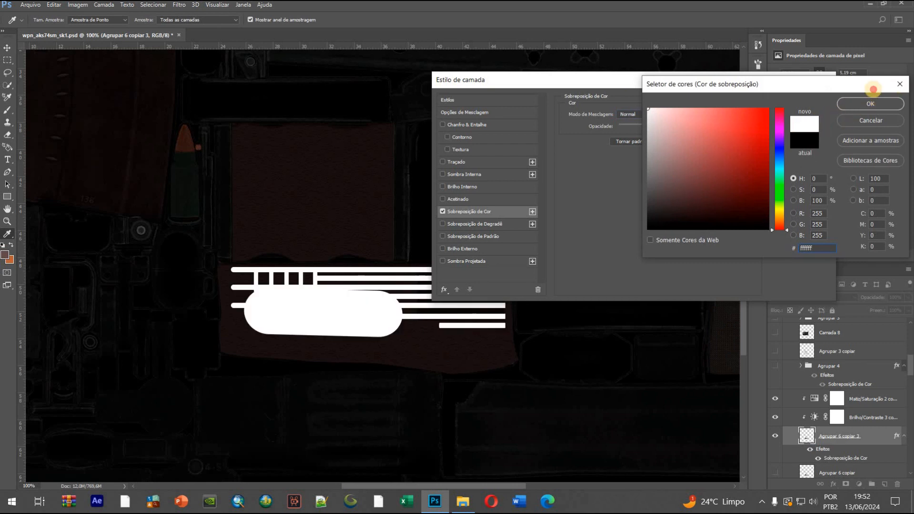
left_click(900, 84)
key("Escape")
Delete the Brilho/Contraste and Matiz/Saturação adjustment layers clipped to Agrupar 6 copiar 3
left_click(872, 417)
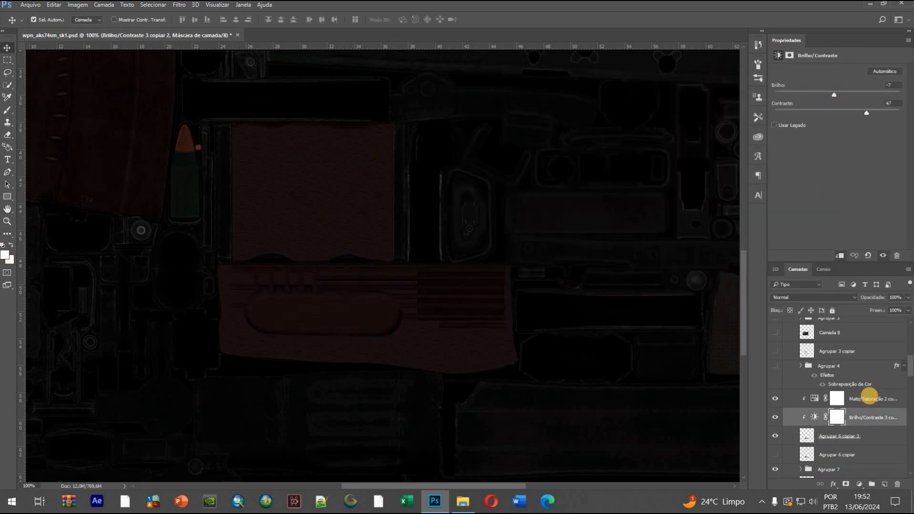
left_click(870, 396, "ctrl")
key("Delete")
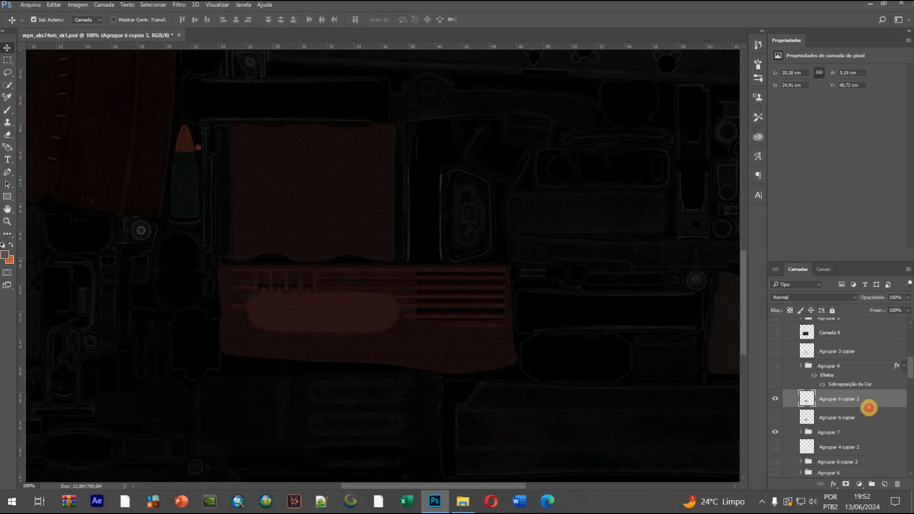
Apply a black Sobreposição de Cor to Agrupar 6 copiar 3 with blend mode Cor at 100% opacity
left_click(495, 212)
left_click(665, 116)
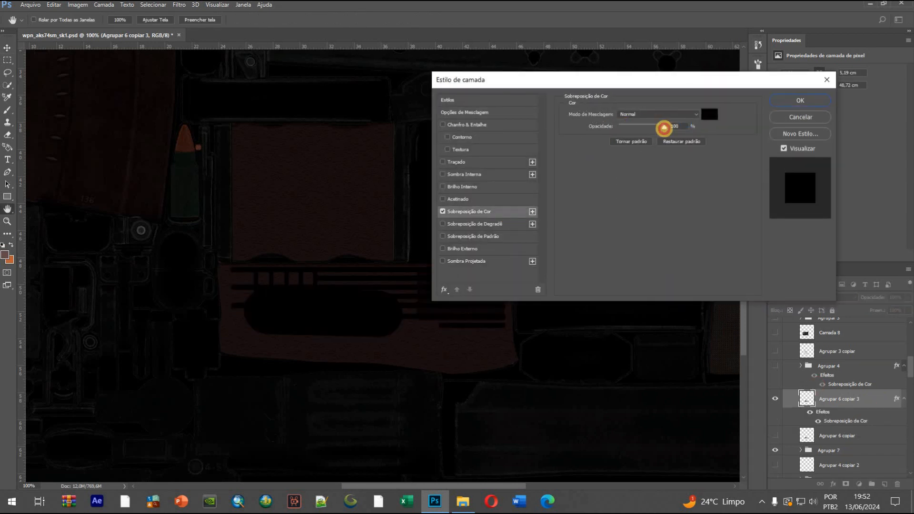
left_click(622, 294)
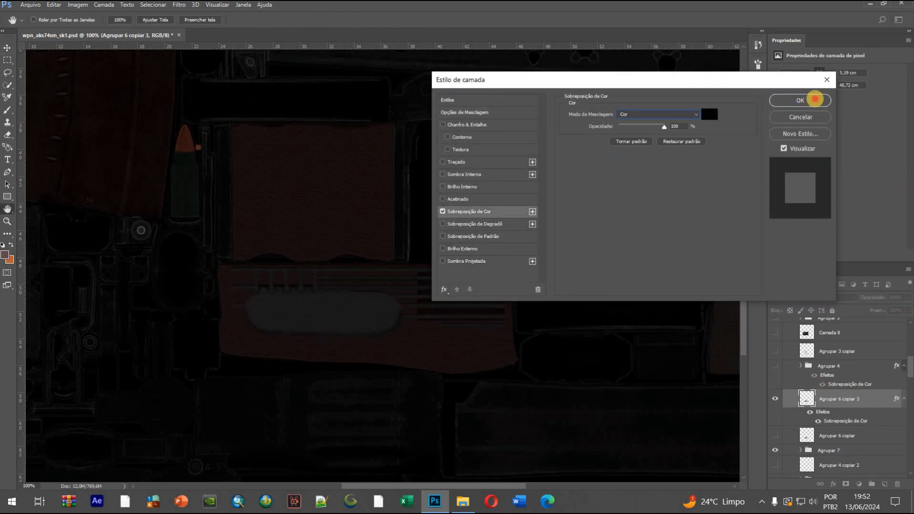
key("Return")
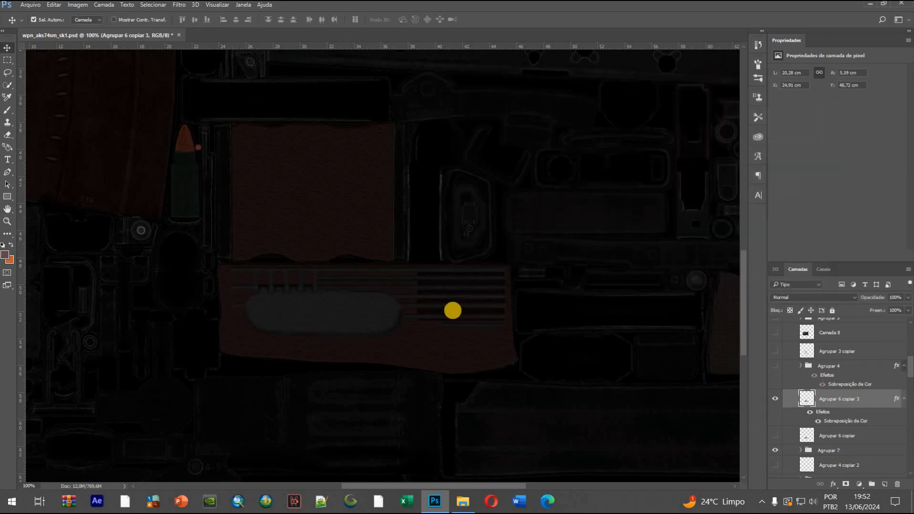
Add a Níveis adjustment clipped to Agrupar 6 copiar 3, with shadow input 13 and midtones 9,89
left_click(861, 483)
left_click(812, 322)
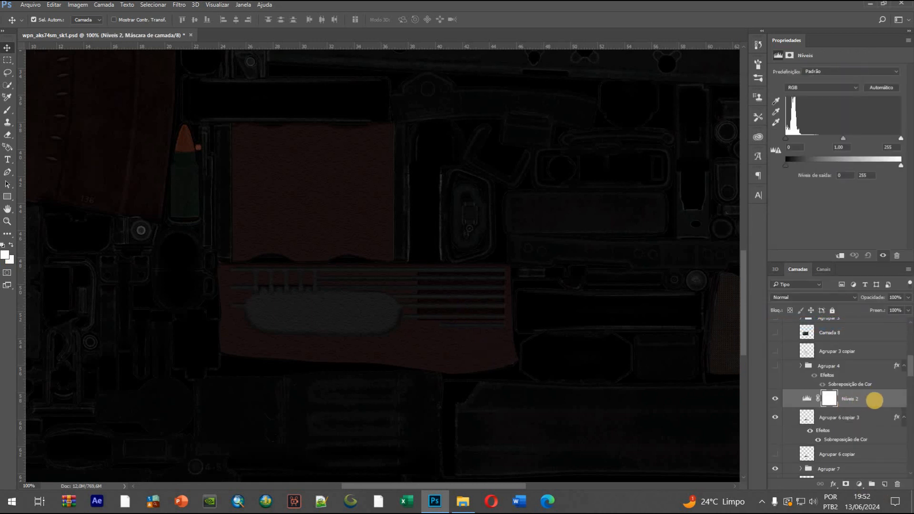
right_click(869, 397)
left_click(633, 265)
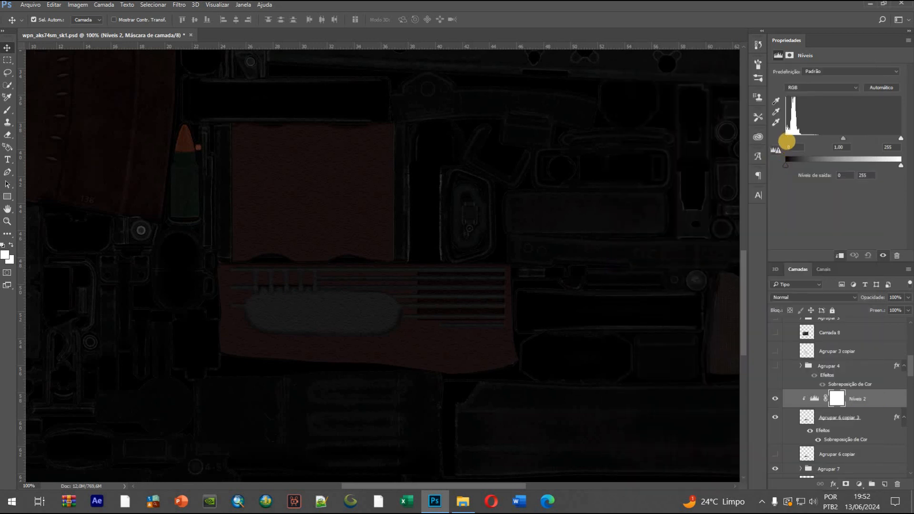
mouse_move(837, 138)
left_mouse_down()
mouse_move(781, 142)
mouse_move(805, 139)
mouse_move(797, 139)
left_mouse_up()
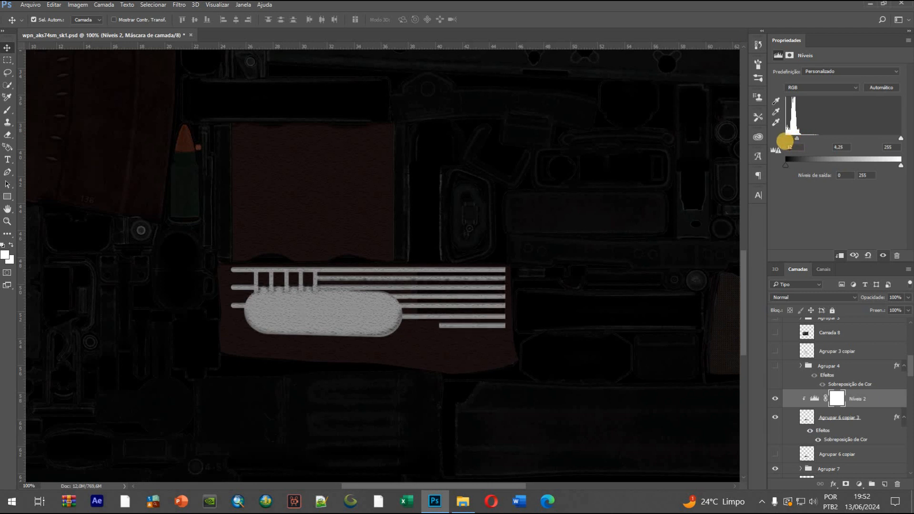
left_click_drag(791, 138, 789, 138)
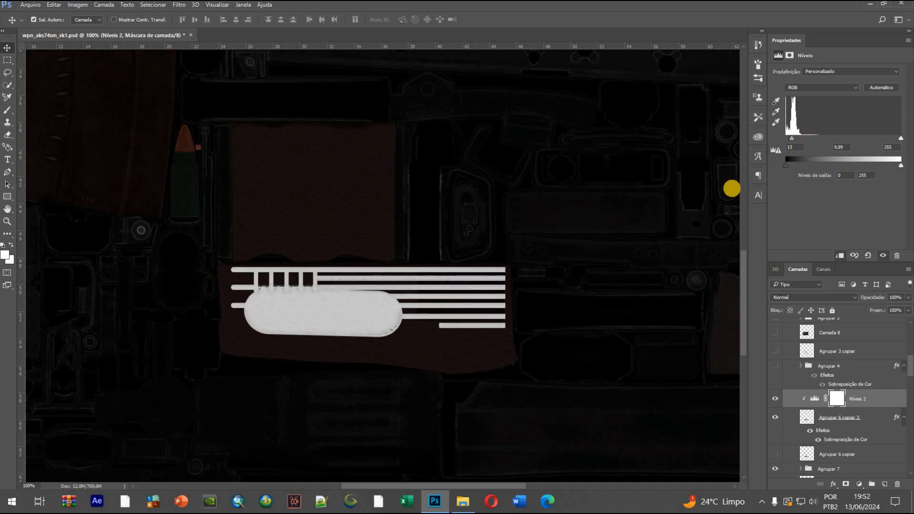
Select the handguard layer Forma 5 copiar 2 and delete its clipped Brilho/Contraste and Matiz/Saturação adjustment layers
key("ctrl+minus")
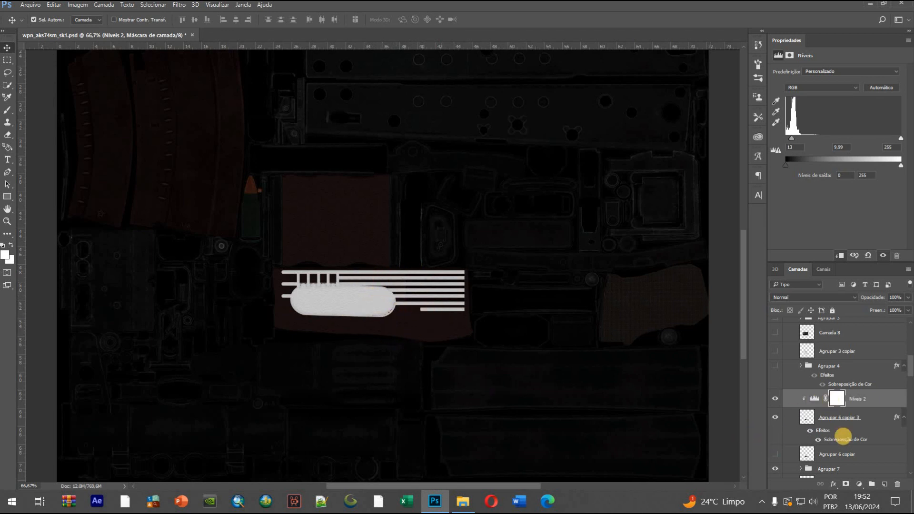
scroll(799, 450, "down", 1)
left_click(431, 330)
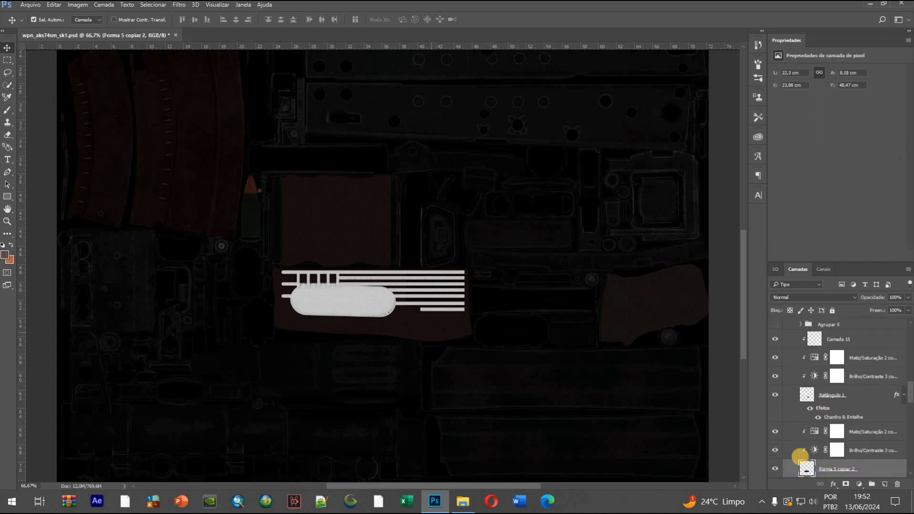
left_click(778, 468)
left_click(778, 468)
left_click(880, 448)
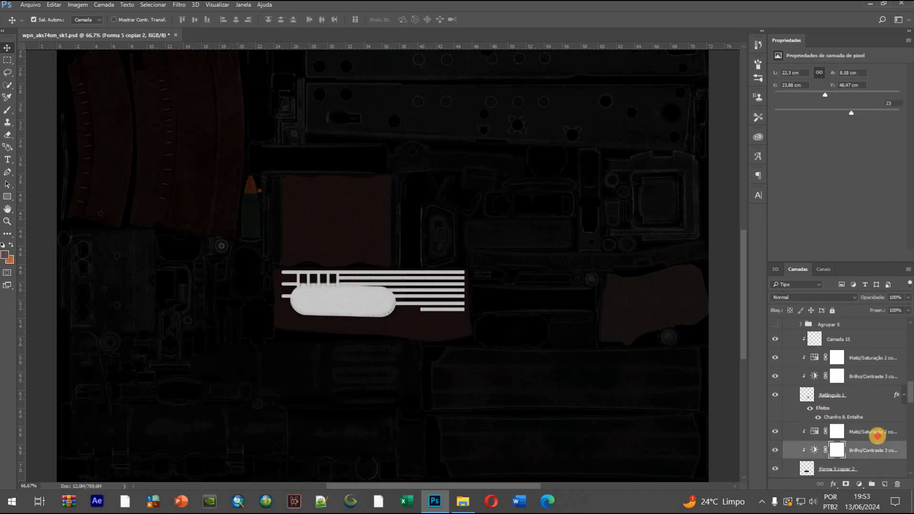
left_click(878, 435, "shift")
key("Delete")
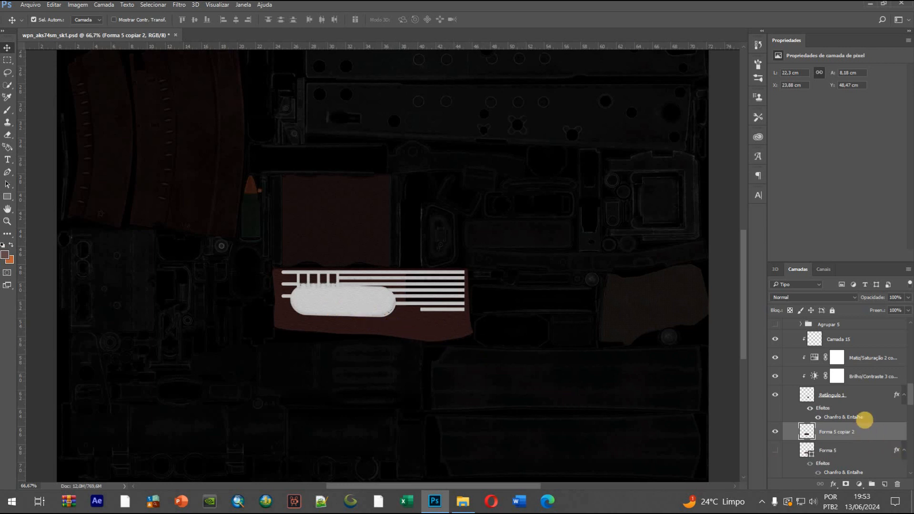
Apply a black Sobreposição de Cor to Forma 5 copiar 2 with blend mode Cor at 100% opacity
double_click(861, 429)
left_click(514, 216)
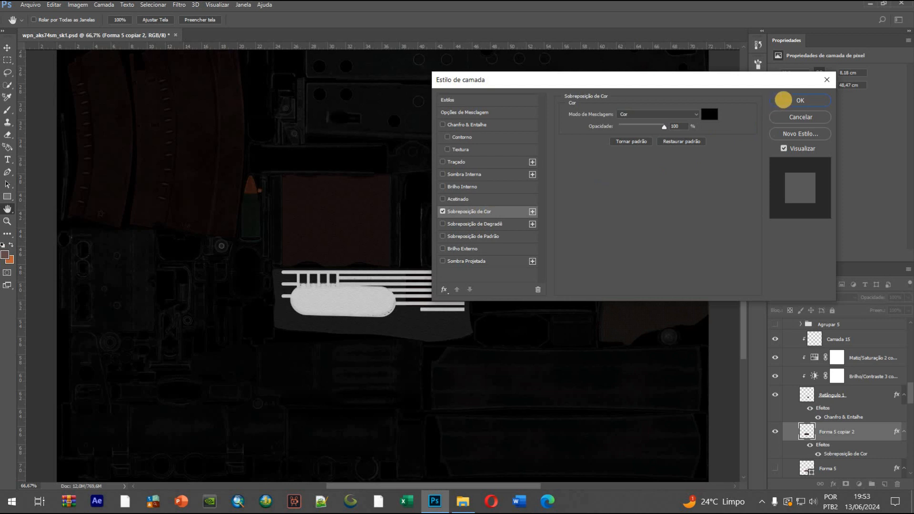
left_click(783, 100)
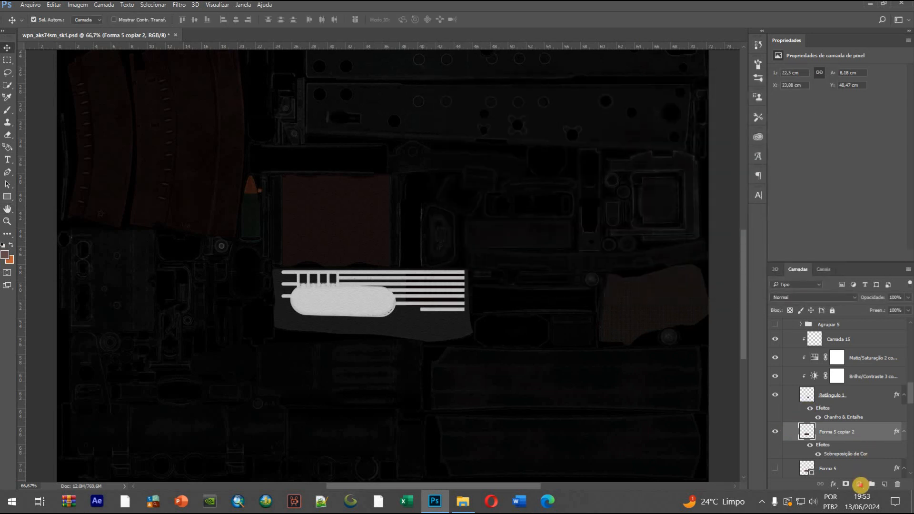
Add a Níveis adjustment clipped to Forma 5 copiar 2, with shadow input 21 and midtones 5,46
left_click(860, 484)
left_click(804, 323)
right_click(881, 431)
left_click(689, 205)
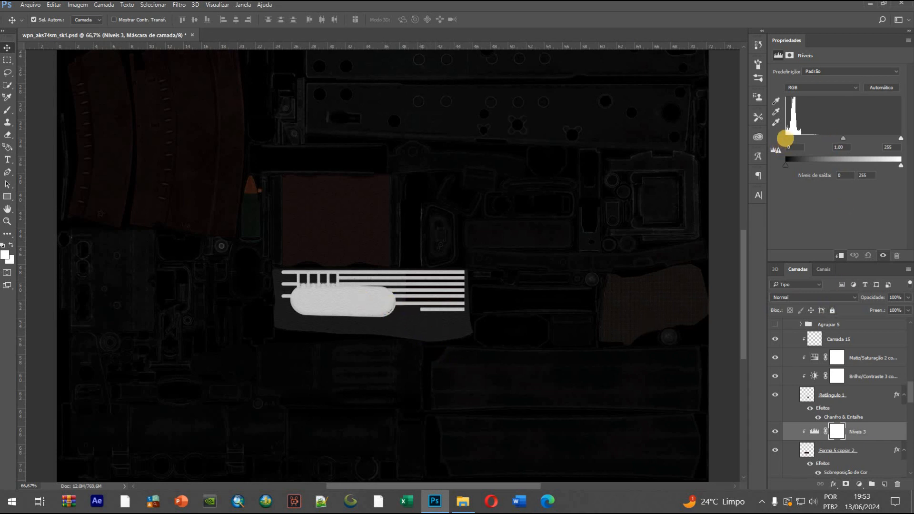
left_click_drag(843, 138, 797, 138)
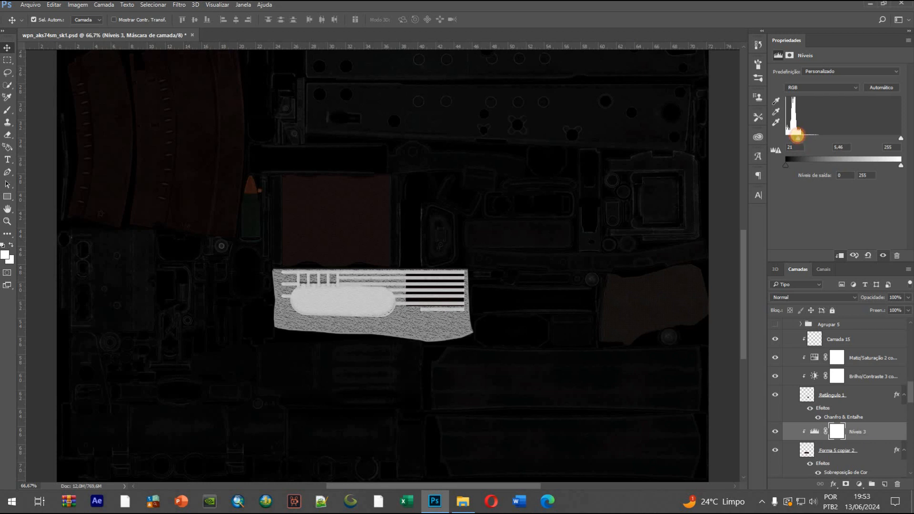
Readjust the Níveis 2 adjustment clipped to Agrupar 6 copiar 3 to shadow input 0 and midtones 9,99
left_click(637, 367)
scroll(890, 381, "up", 2)
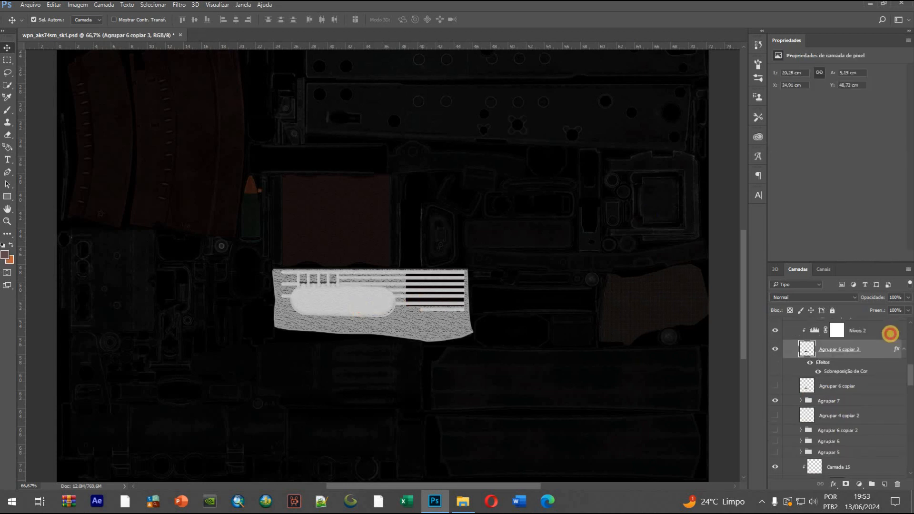
left_click(890, 333)
left_click_drag(792, 137, 783, 137)
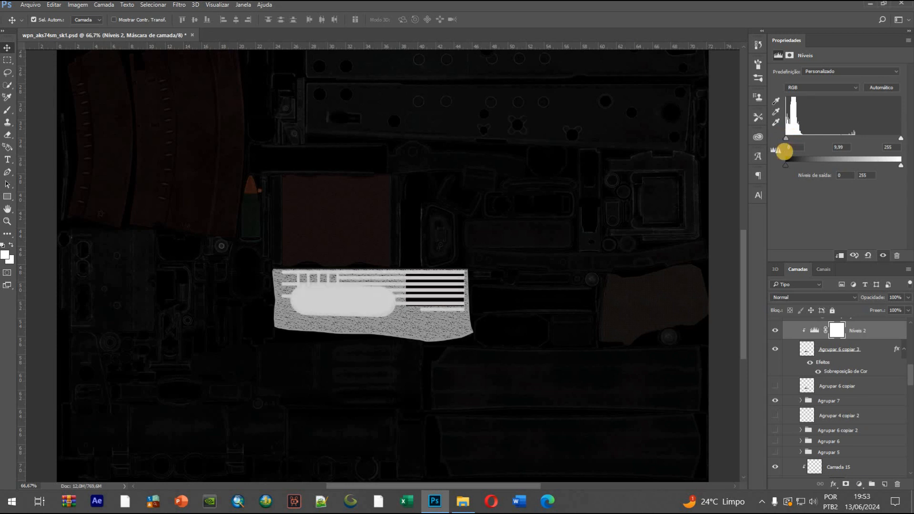
Readjust the Níveis 3 adjustment clipped to Forma 5 copiar 2 to shadow input 22 and midtones 6,77
left_click(441, 322)
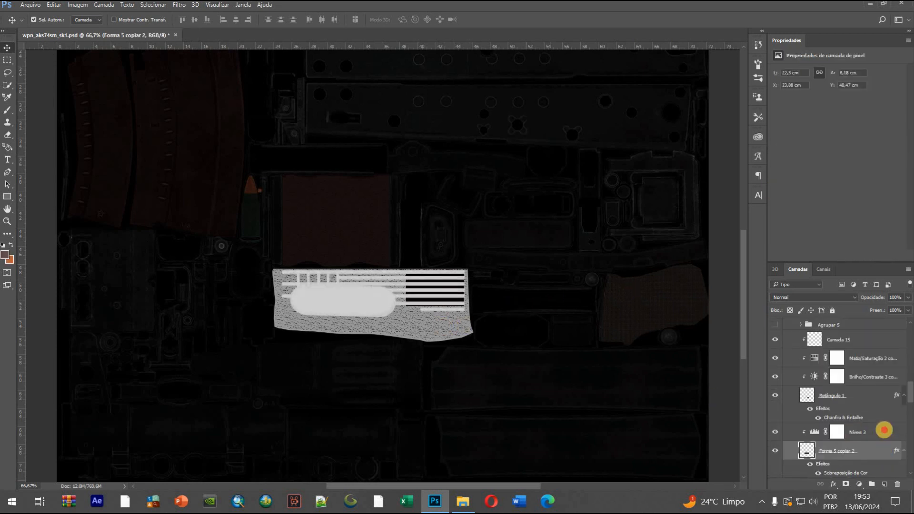
left_click(884, 430)
left_click_drag(794, 137, 795, 137)
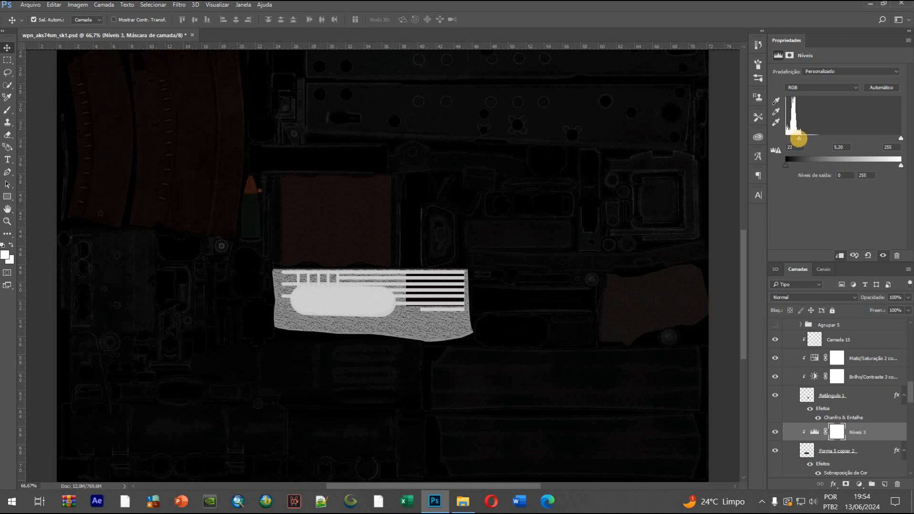
left_click_drag(797, 138, 796, 139)
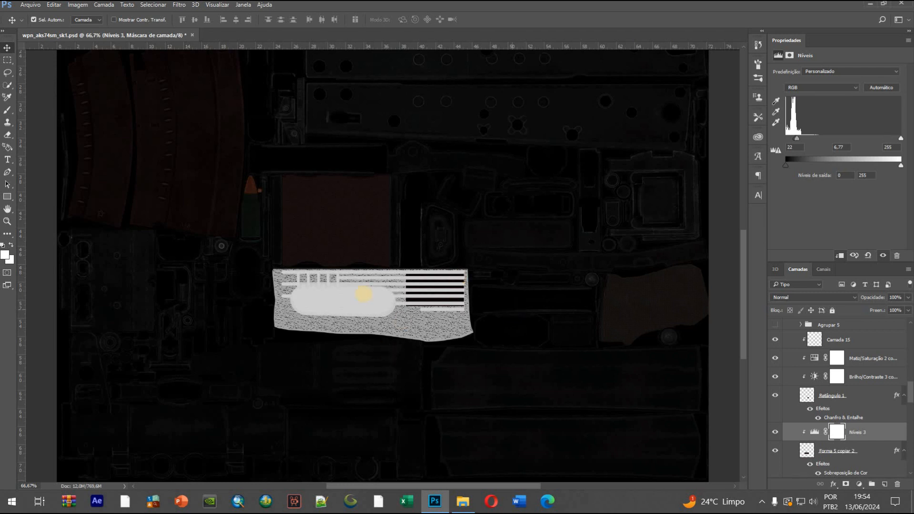
scroll(403, 337, "up", 4)
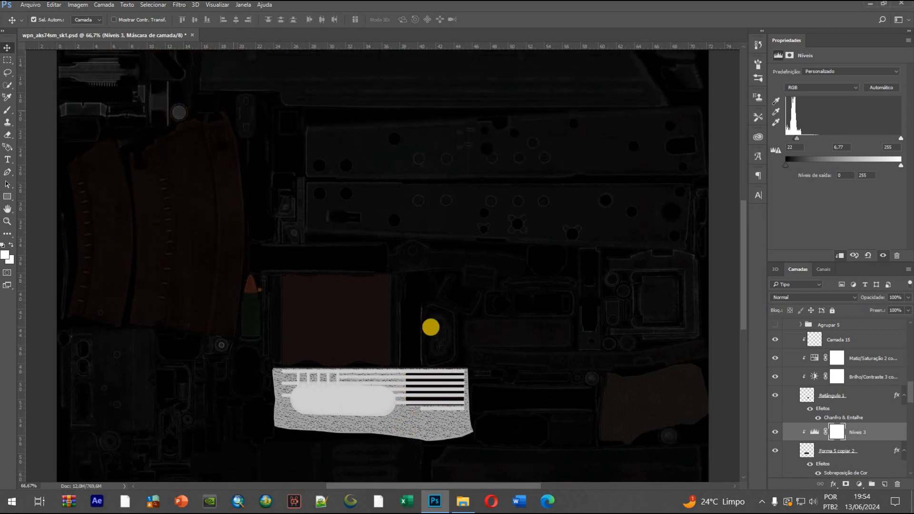
Apply a white Sobreposição de Cor to the Retângulo 1 layer with blend mode Normal at 100% opacity
scroll(477, 294, "down", 3)
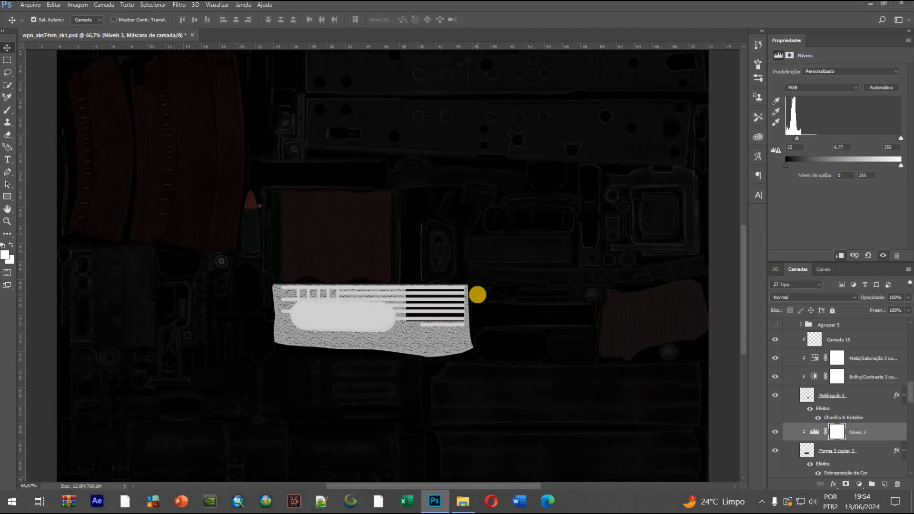
left_click(817, 419)
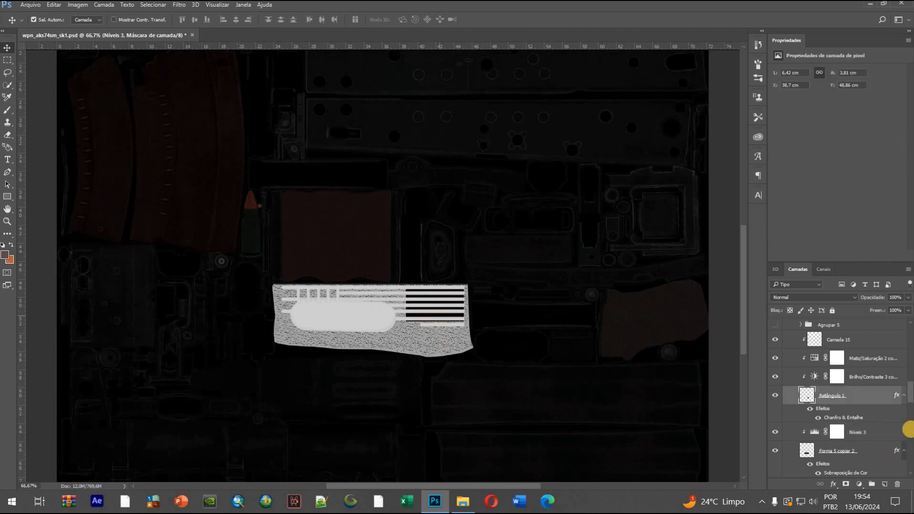
left_click(776, 396)
left_click(777, 396)
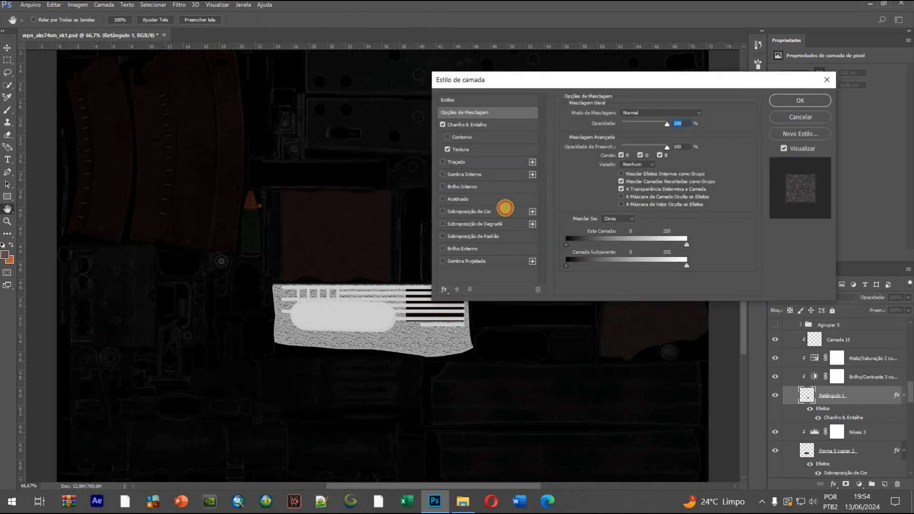
left_click(505, 208)
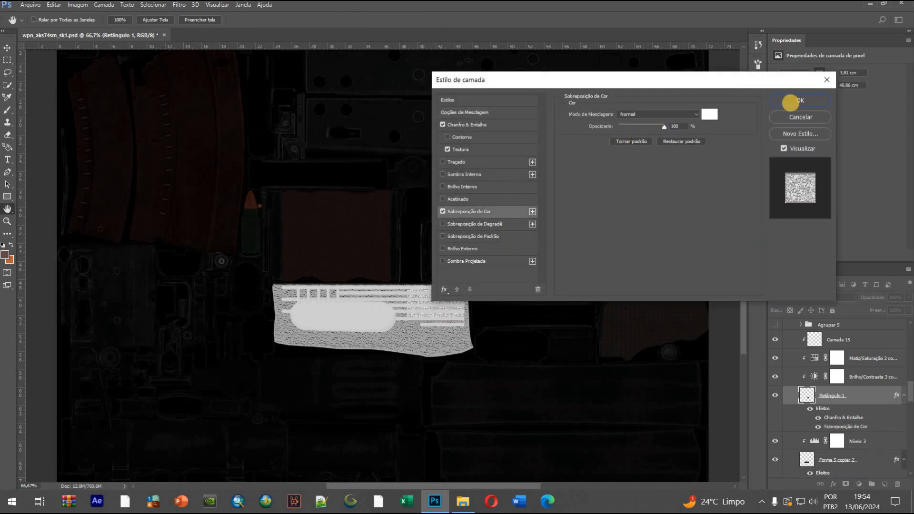
left_click(799, 100)
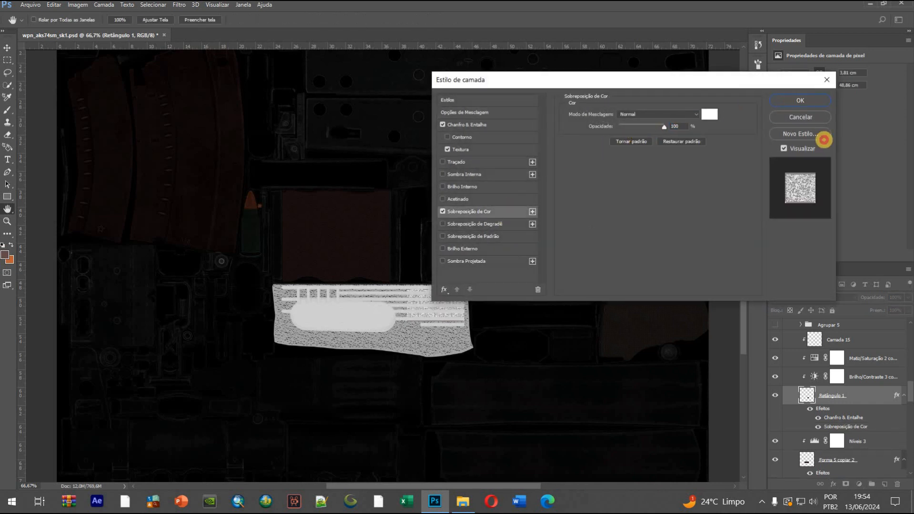
Delete Camada 15 and the Matiz/Saturação and Brilho/Contraste adjustments clipped to Retângulo 1
left_click(863, 374)
left_click(871, 336, "ctrl")
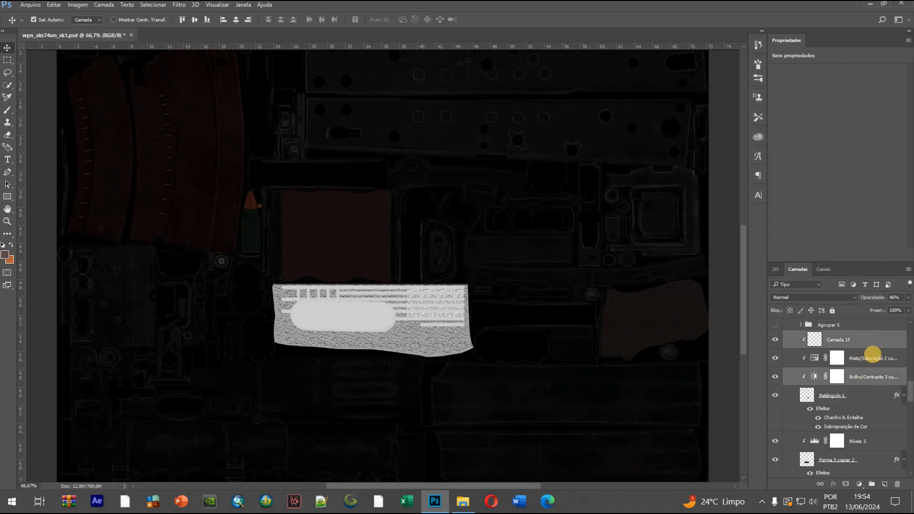
left_click(873, 355, "ctrl")
key("Delete")
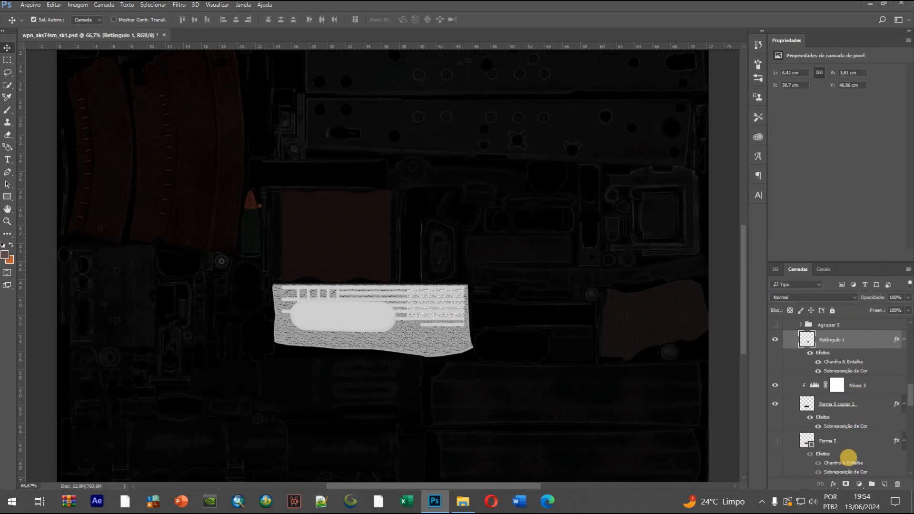
Add a Níveis adjustment clipped to Retângulo 1, with shadow input 146
left_click(858, 485)
left_click(810, 324)
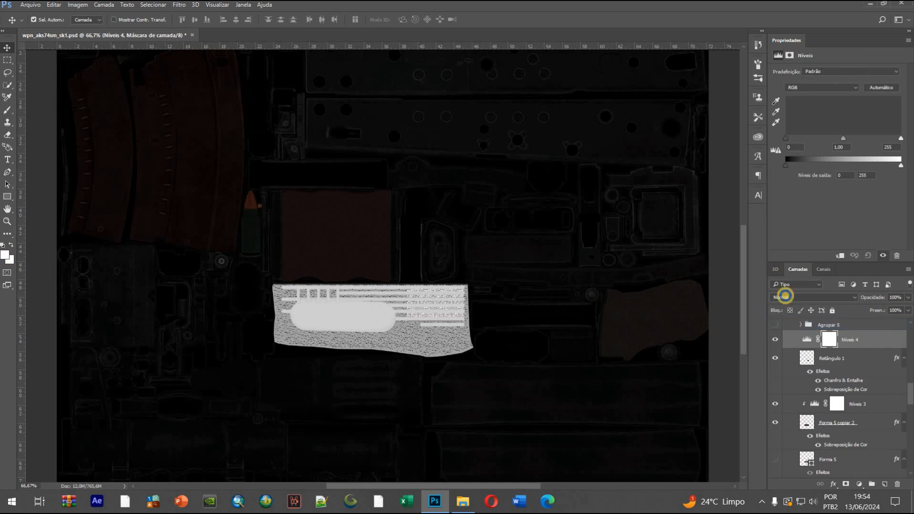
right_click(666, 249)
left_click(667, 266)
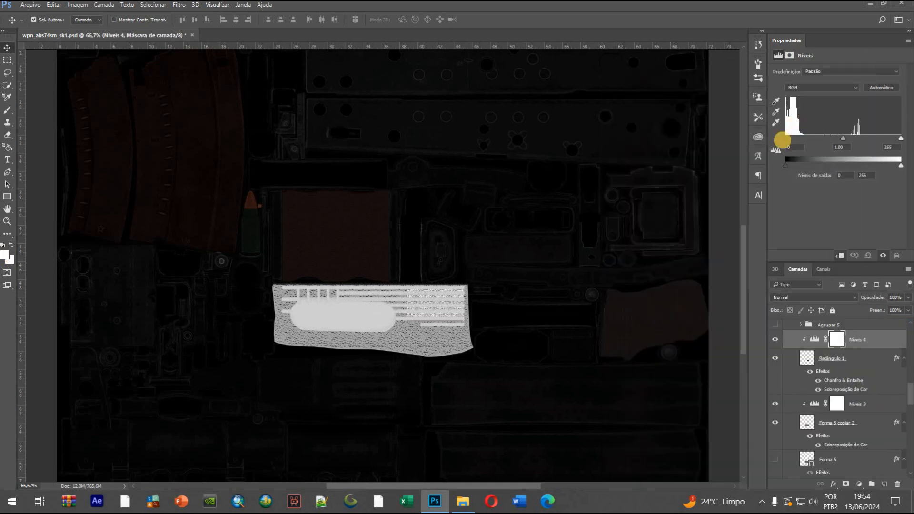
left_click_drag(786, 139, 849, 138)
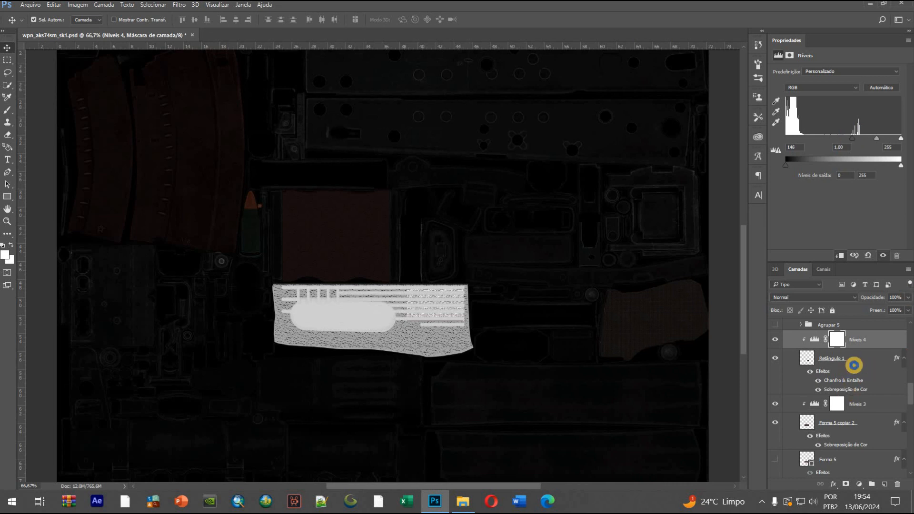
Rasterize the layer style of Retângulo 1 and set its clipped Níveis 4 to shadow input 203 and midtones 4,06
right_click(852, 363)
left_click(662, 231)
left_click(883, 344)
mouse_move(868, 137)
left_mouse_down()
mouse_move(852, 136)
mouse_move(880, 138)
left_mouse_up()
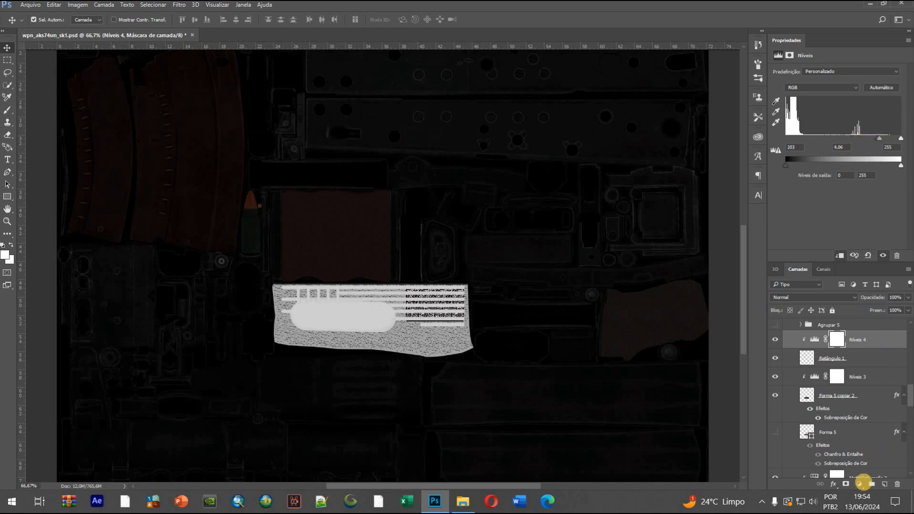
Add a Matiz/Saturação adjustment clipped to Retângulo 1, with saturation -48 and luminosity -70
left_click(859, 484)
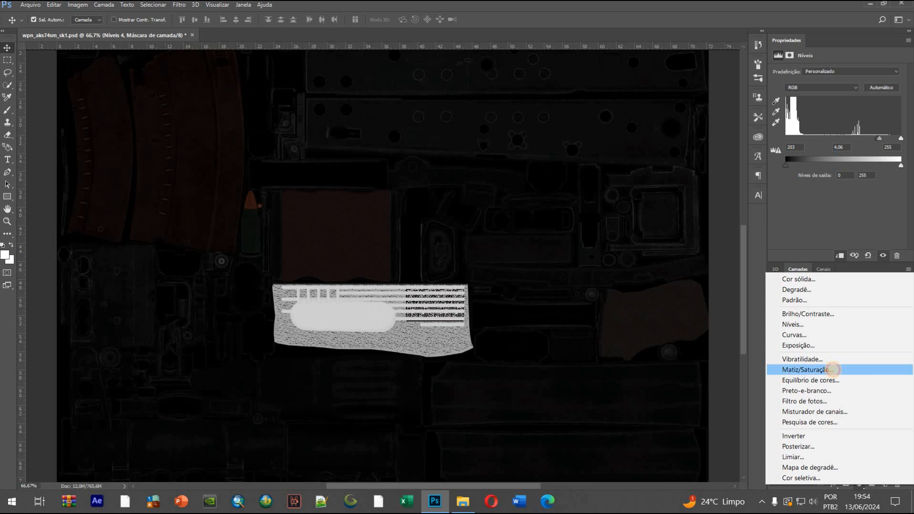
left_click(833, 369)
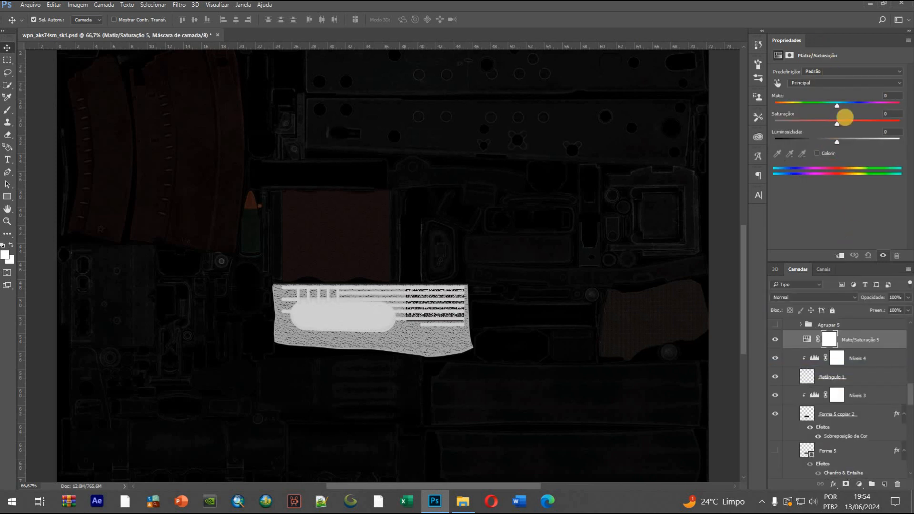
left_click_drag(837, 123, 807, 122)
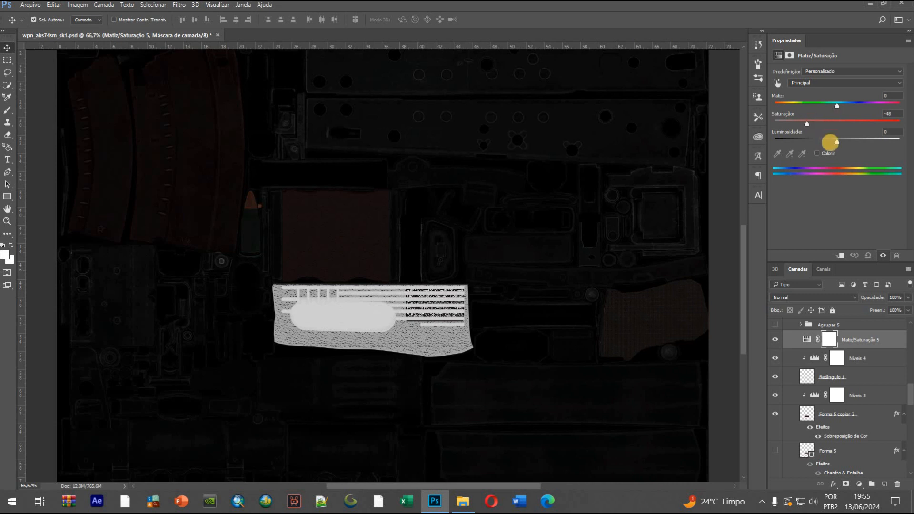
left_click(826, 142)
right_click(876, 344)
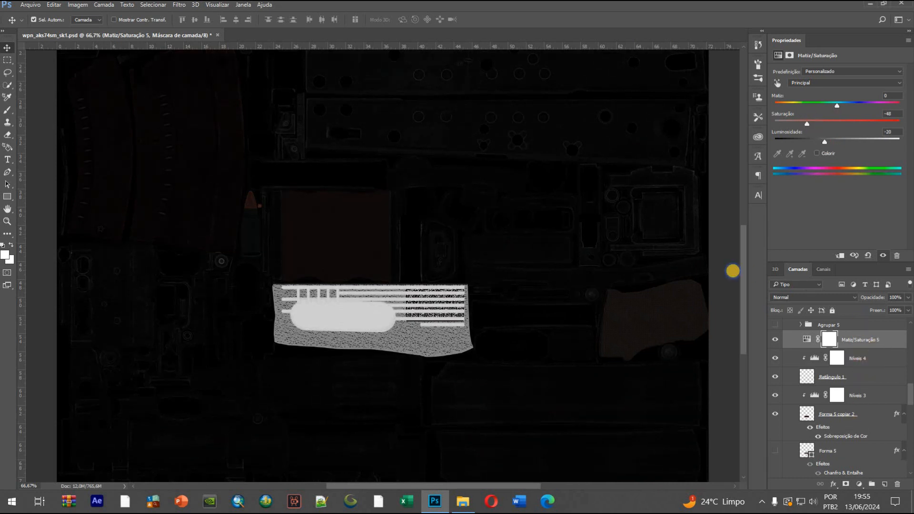
left_click(690, 265)
left_click_drag(826, 139, 800, 142)
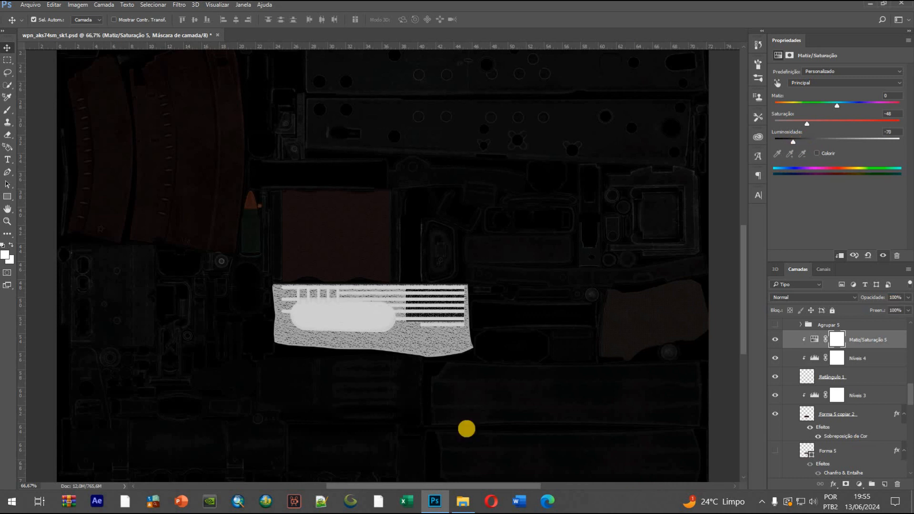
Toggle the visibility of Agrupar 6 copiar 3 off and on to check which handguard parts it covers
left_click(376, 332)
scroll(818, 402, "up", 2)
left_click(873, 363)
left_click(775, 384)
left_click(775, 384)
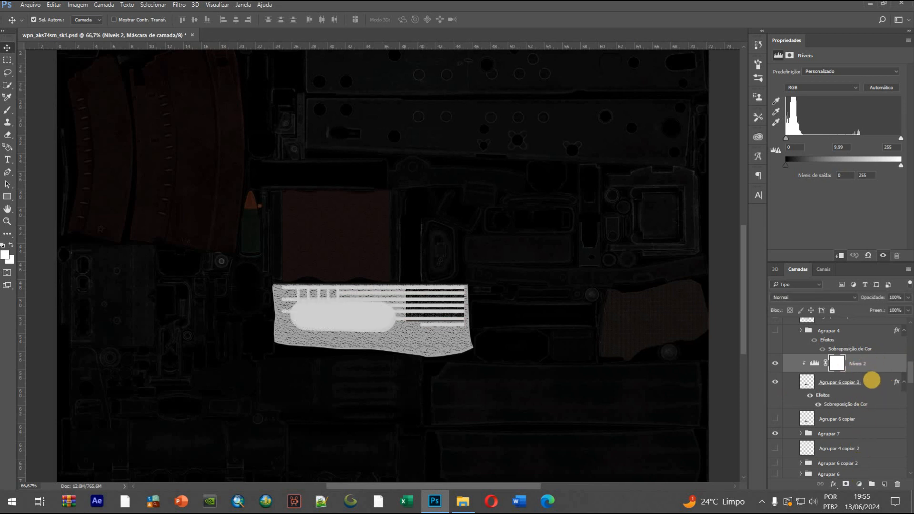
Add a Brilho/Contraste adjustment above Níveis 2, clipped to Agrupar 6 copiar 3, with brightness 72
left_click(852, 383)
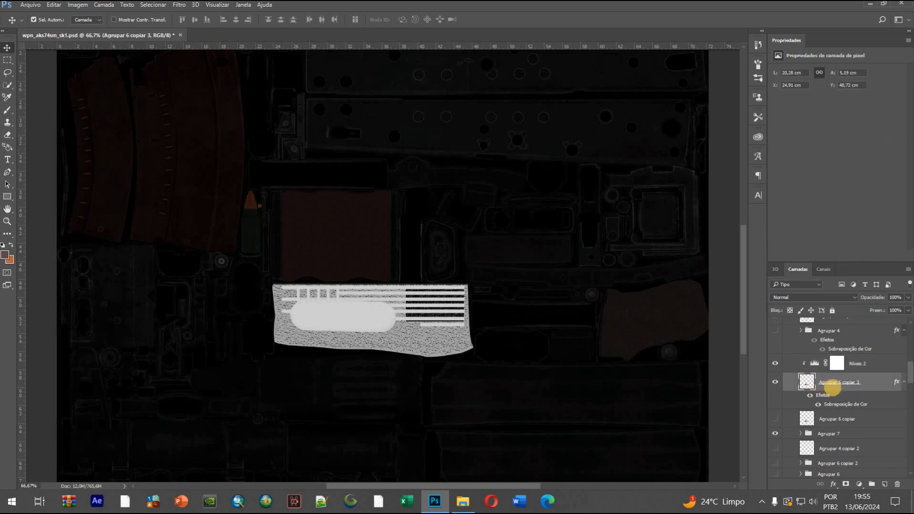
left_click(874, 365)
left_click(857, 484)
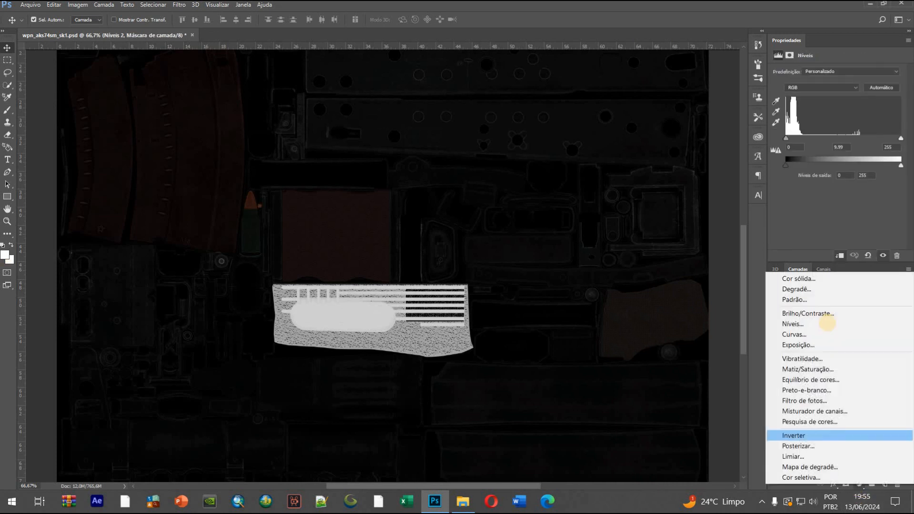
left_click(824, 310)
right_click(879, 362)
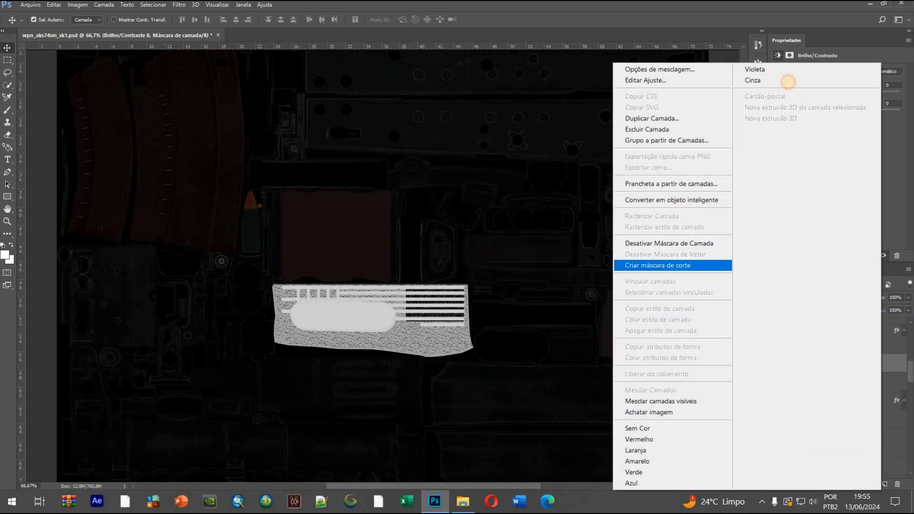
left_click(686, 265)
left_click_drag(837, 95, 867, 97)
scroll(408, 321, "up", 3)
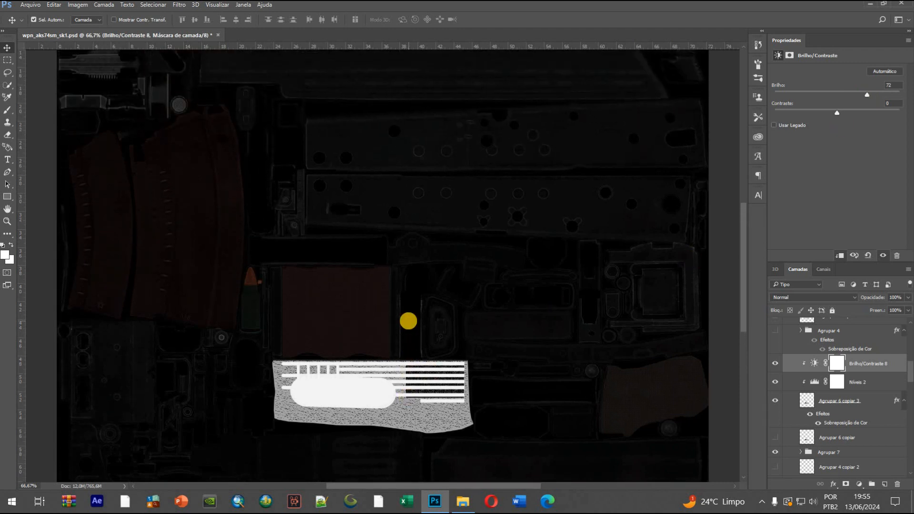
scroll(449, 318, "up", 2)
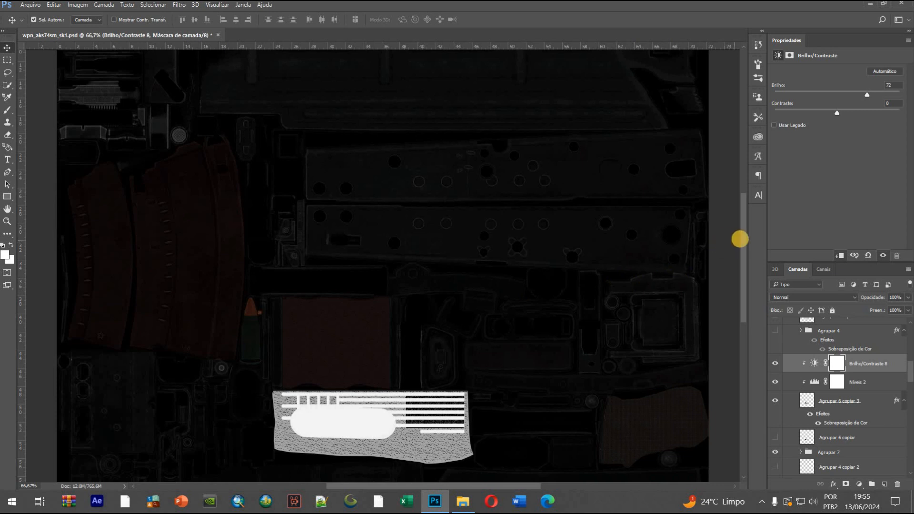
Add a Brilho/Contraste adjustment above Níveis 3, clipped to Forma 5 copiar 2, with brightness 27
scroll(741, 246, "down", 2)
left_click(438, 425)
left_click(874, 433)
left_click(859, 484)
left_click(819, 308)
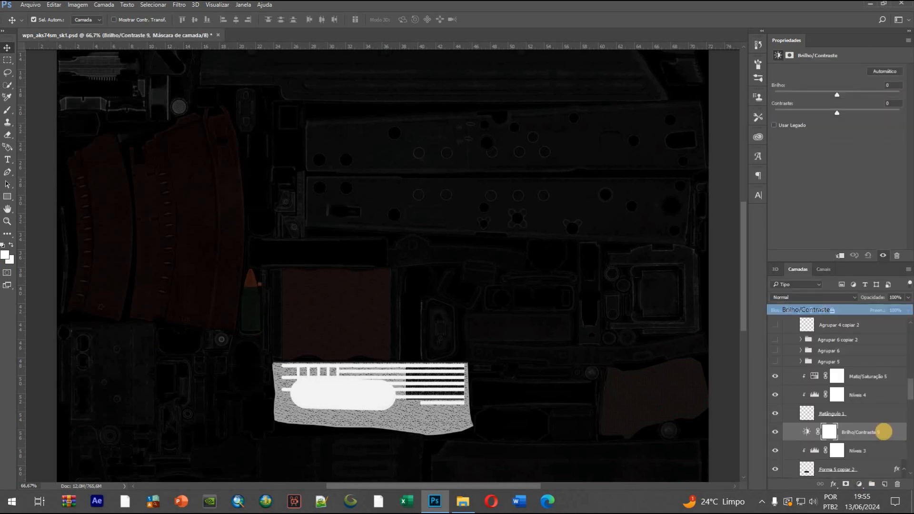
right_click(648, 282)
left_click(690, 203)
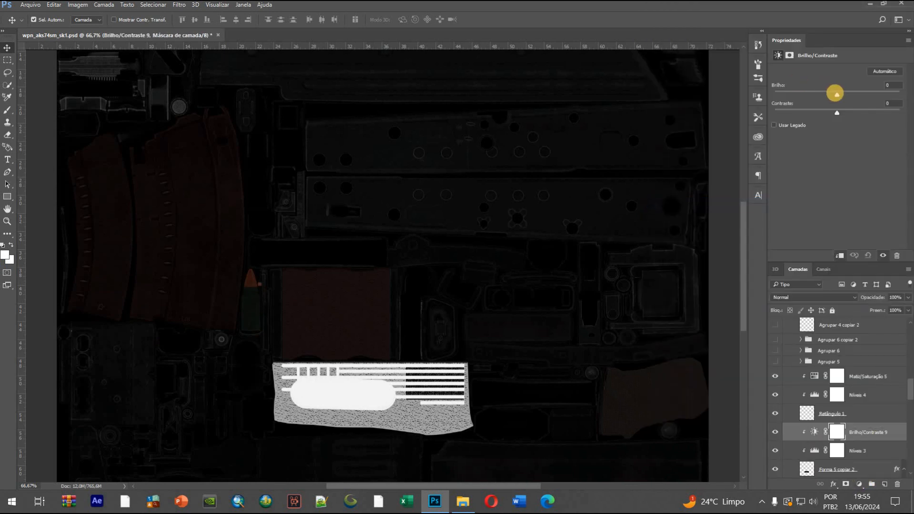
left_click_drag(840, 93, 849, 93)
scroll(466, 324, "up", 3)
key("ctrl+minus")
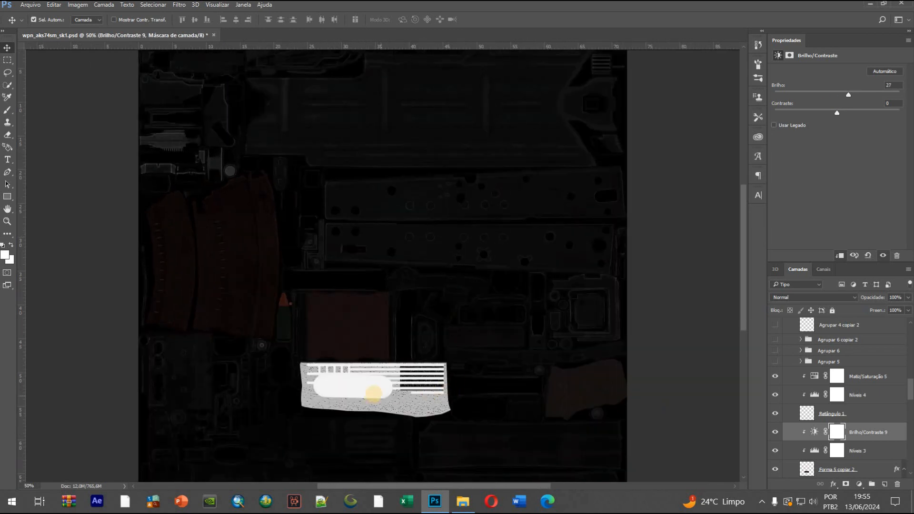
Select the brown panel layer Camada 7 copiar and delete its clipped Matiz/Saturação and Brilho/Contraste adjustment layers
scroll(373, 393, "down", 3)
left_click(360, 285)
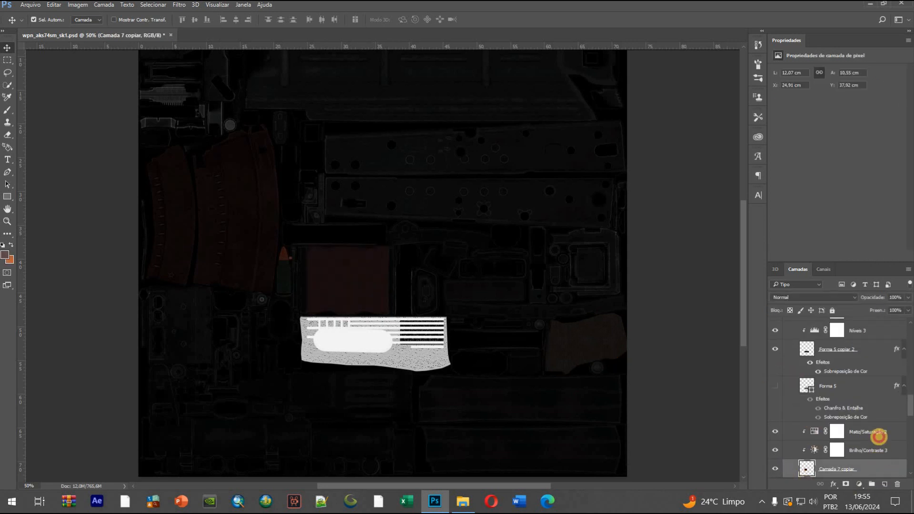
left_click(879, 447)
left_click(879, 435, "shift")
key("Delete")
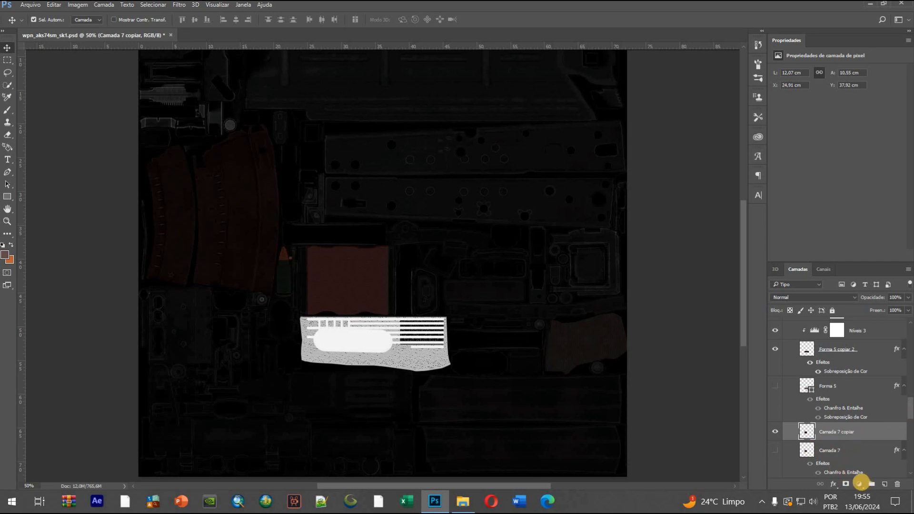
Add a white Sobreposição de Cor effect to Camada 7 copiar with its blend mode set to Cor
double_click(862, 434)
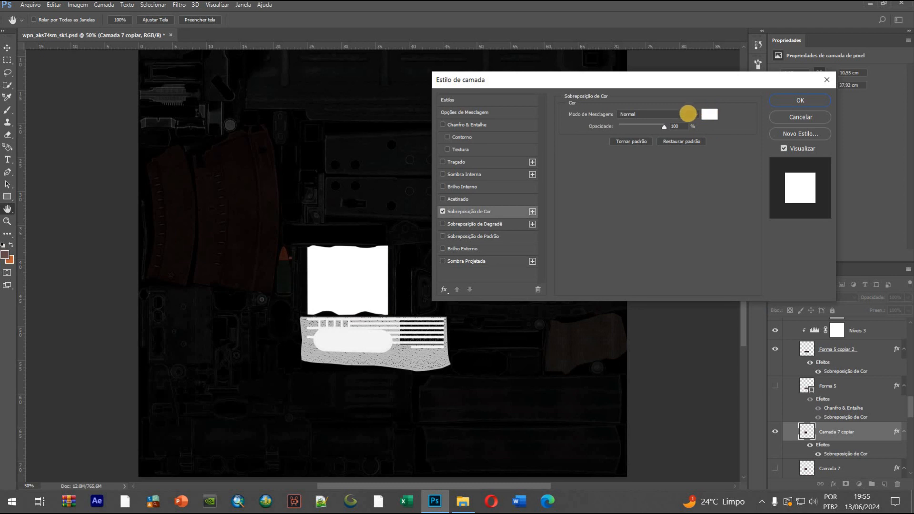
left_click(690, 115)
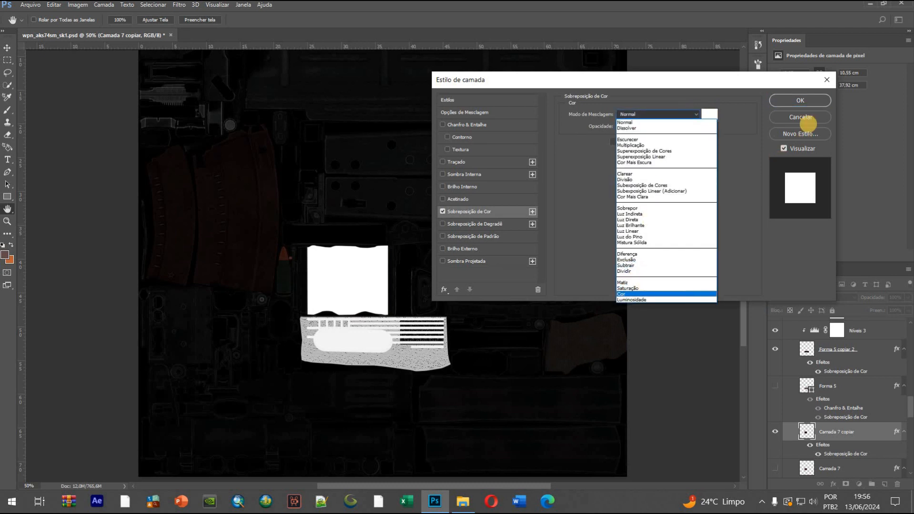
left_click(629, 292)
left_click(809, 101)
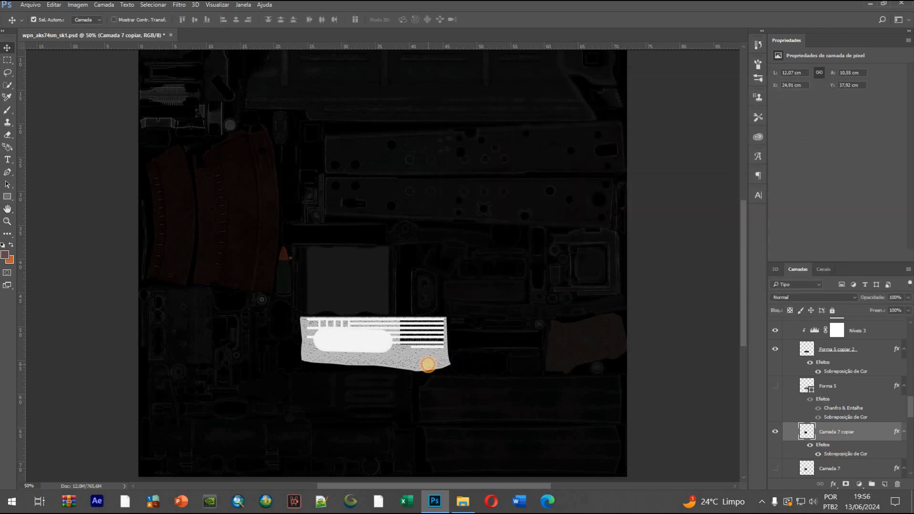
Duplicate Brilho/Contraste 9 and Níveis 3, move the copies above Camada 7 copiar and clip them to it
left_click(427, 364)
scroll(858, 402, "up", 4)
left_click(877, 395)
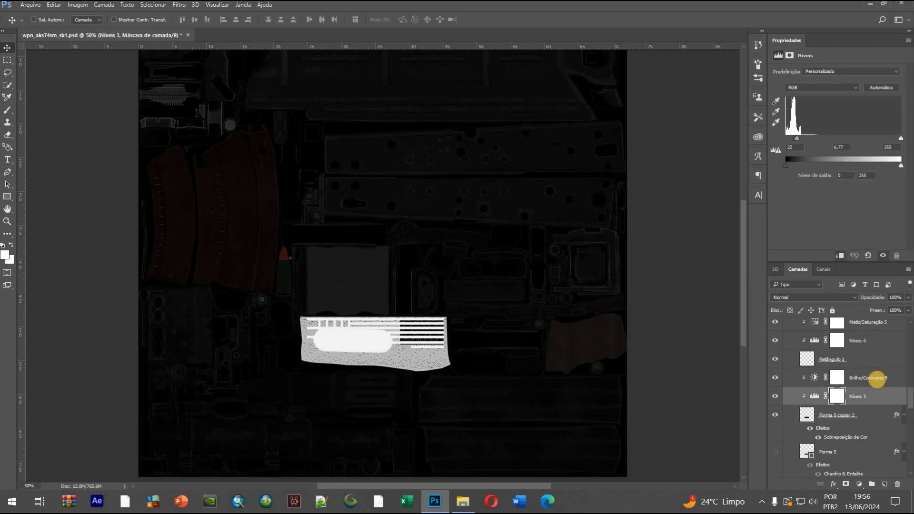
left_click(877, 380, "shift")
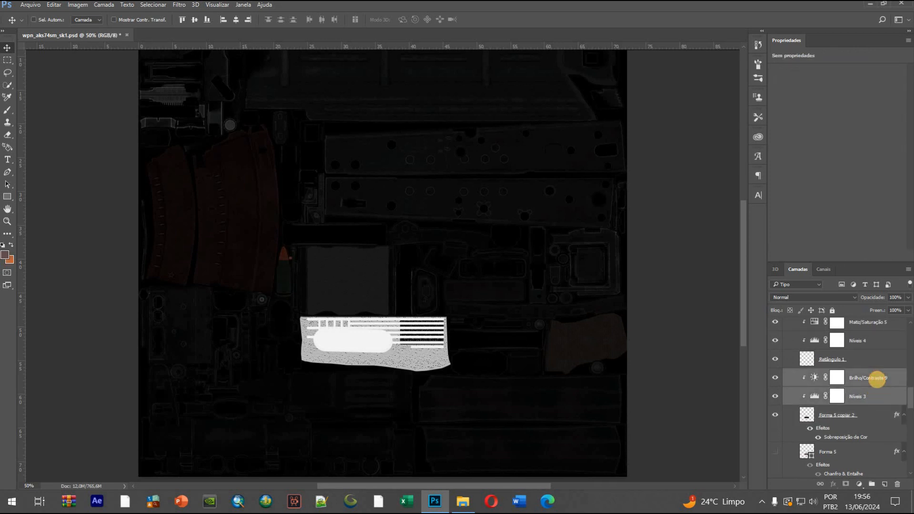
key("ctrl+j")
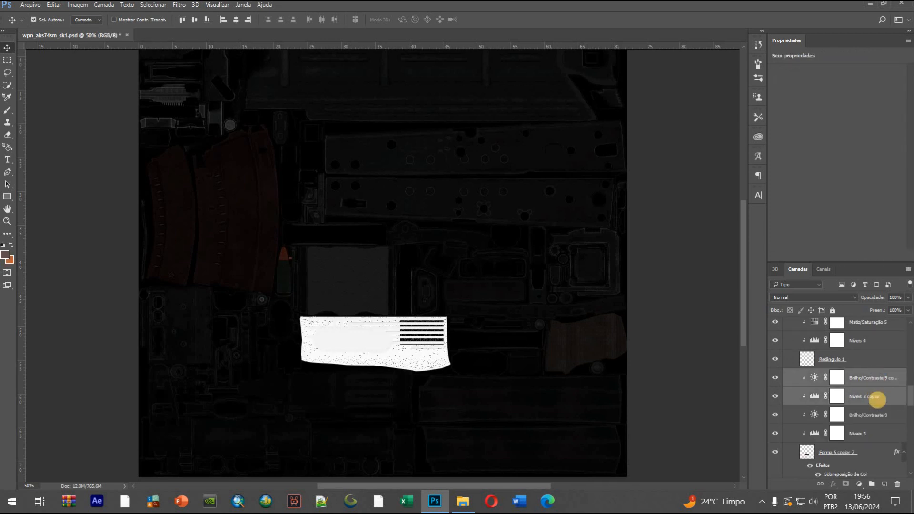
left_click_drag(864, 377, 866, 396)
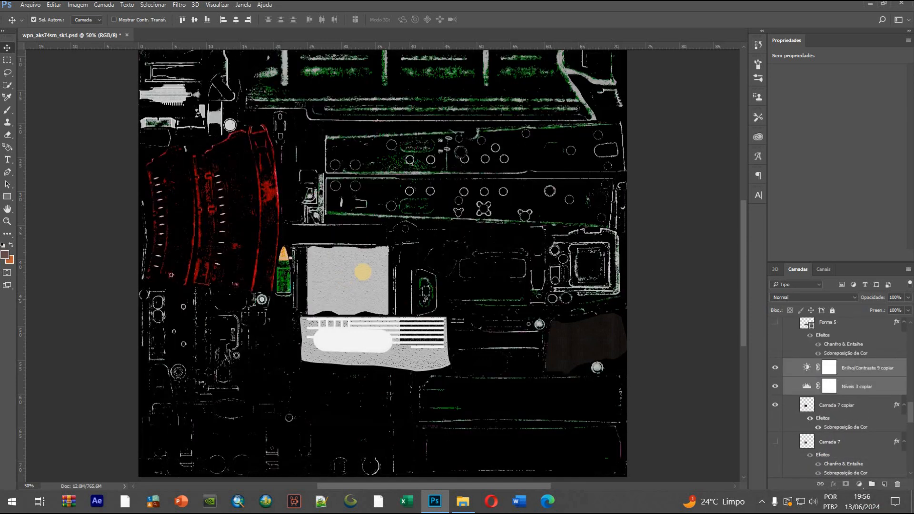
right_click(879, 385)
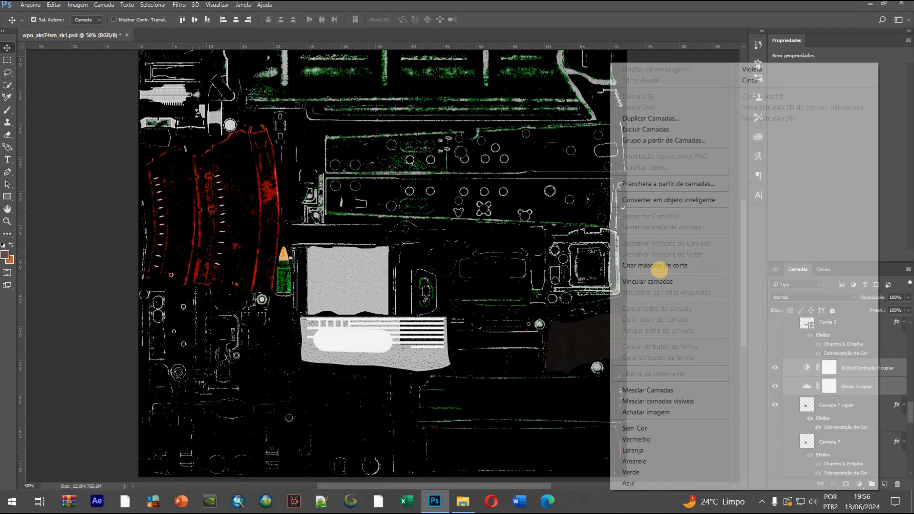
key("ctrl+alt+g")
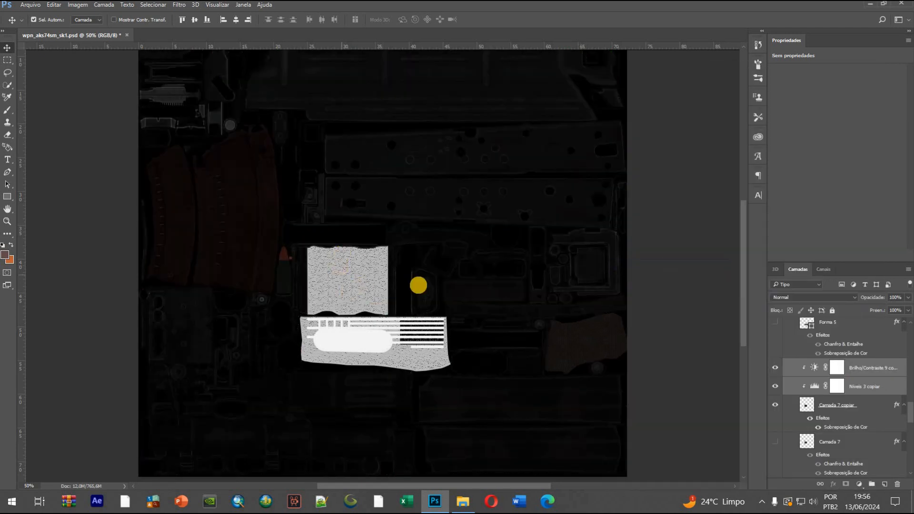
Rasterize the layer styles of Camada 7 copiar and Forma 5 copiar 2
right_click(877, 403)
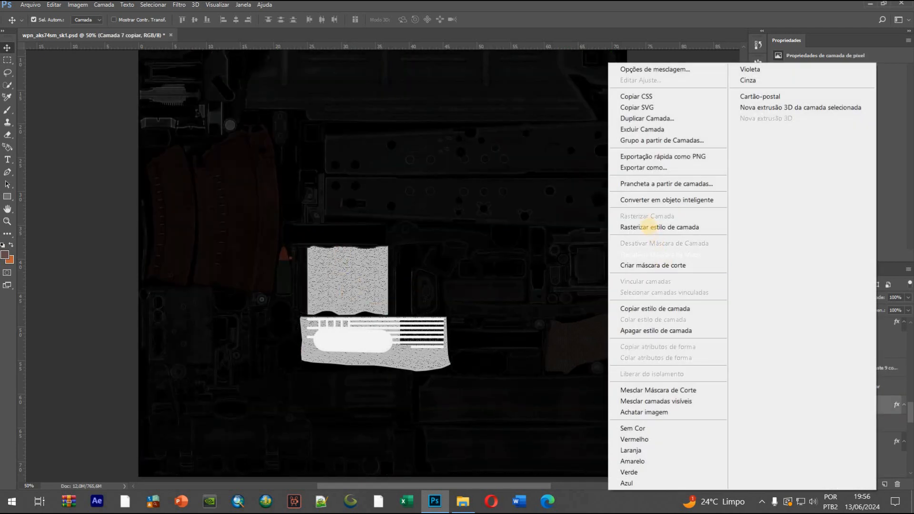
left_click(648, 230)
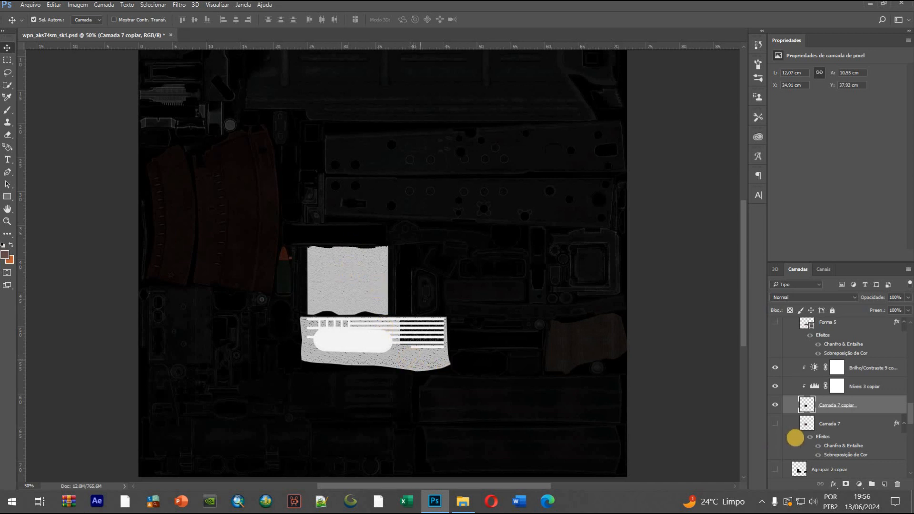
scroll(830, 438, "up", 4)
left_click(805, 396)
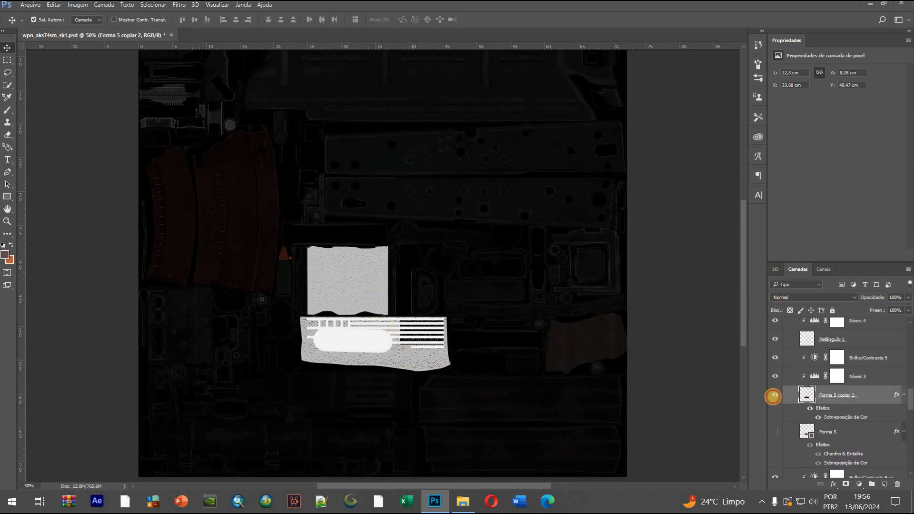
right_click(838, 395)
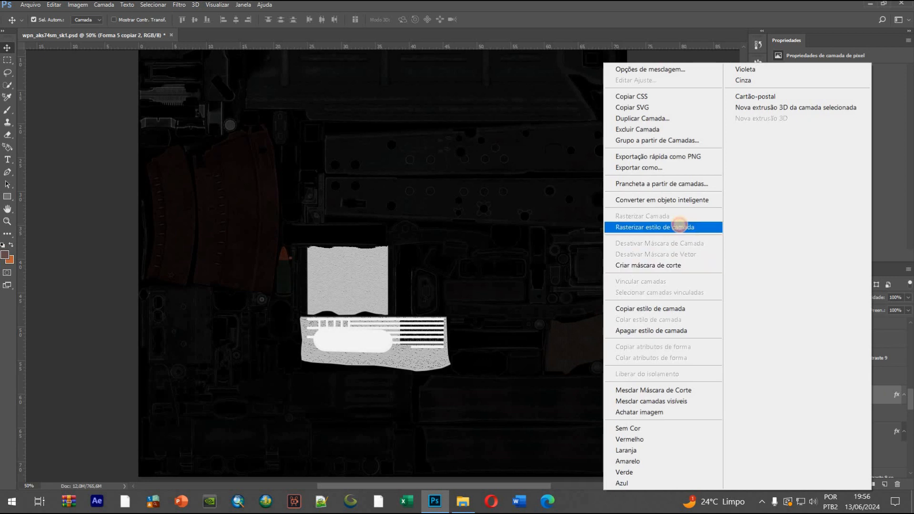
left_click(679, 226)
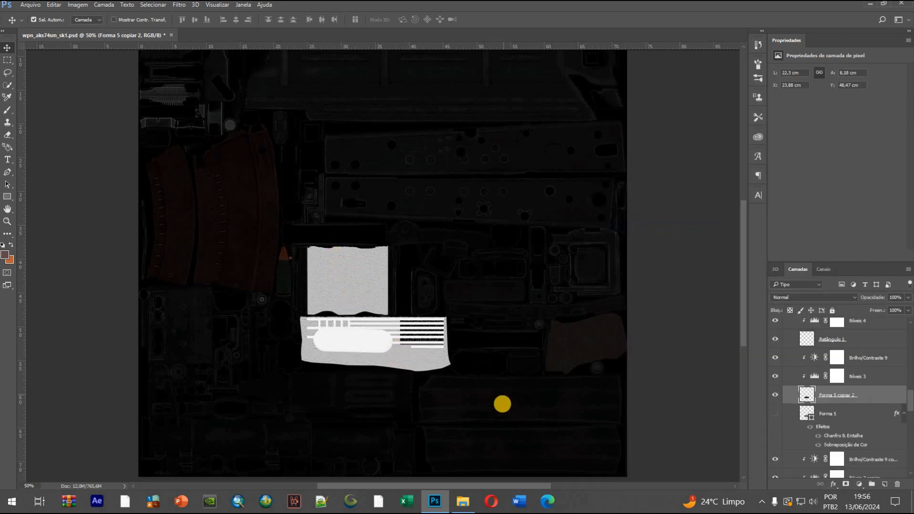
scroll(485, 404, "up", 3)
scroll(370, 359, "down", 3)
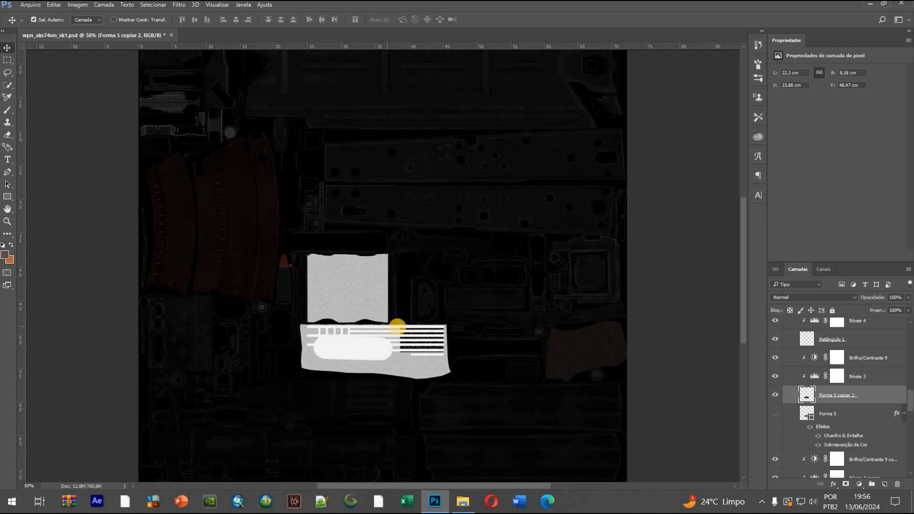
scroll(351, 301, "up", 3)
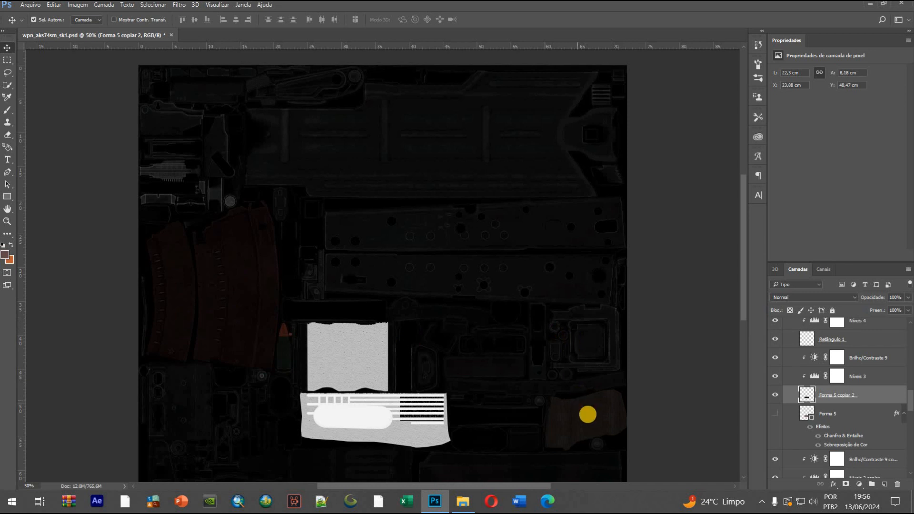
scroll(455, 195, "up", 2)
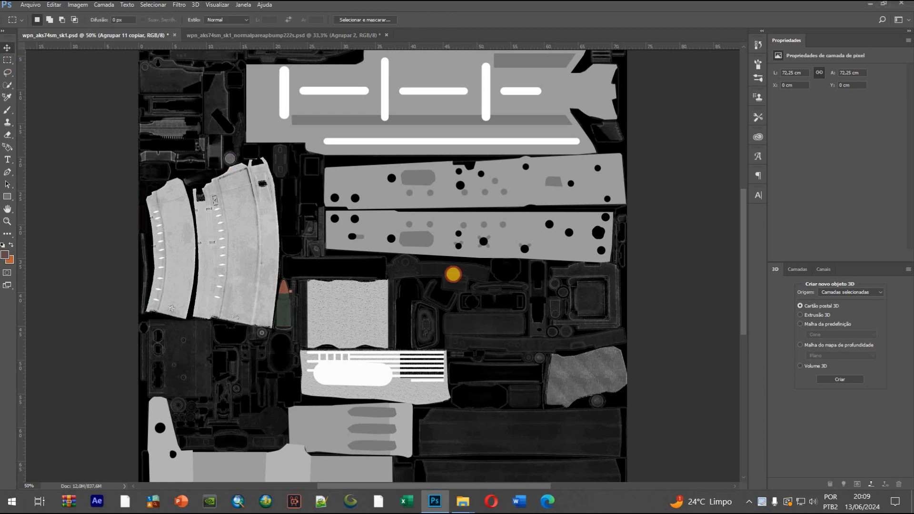
Toggle the visibility of Agrupar 11 copiar to compare the light texture with the original, leaving that layer hidden
key("ctrl+minus")
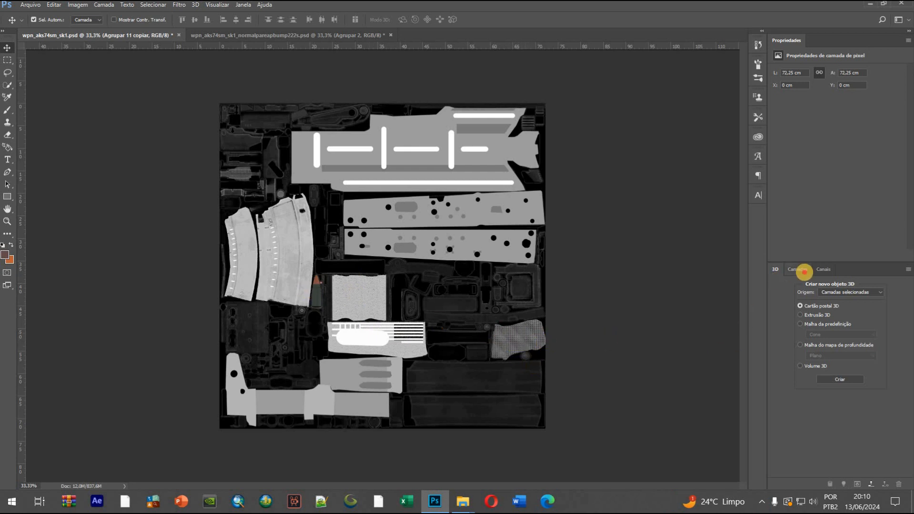
left_click(804, 270)
left_click(773, 327)
left_click(774, 326)
left_click(775, 328)
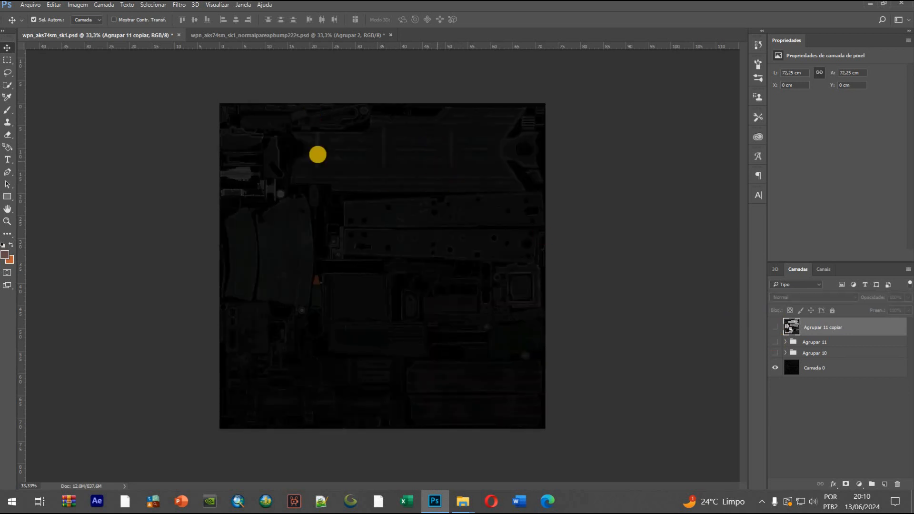
left_click(774, 327)
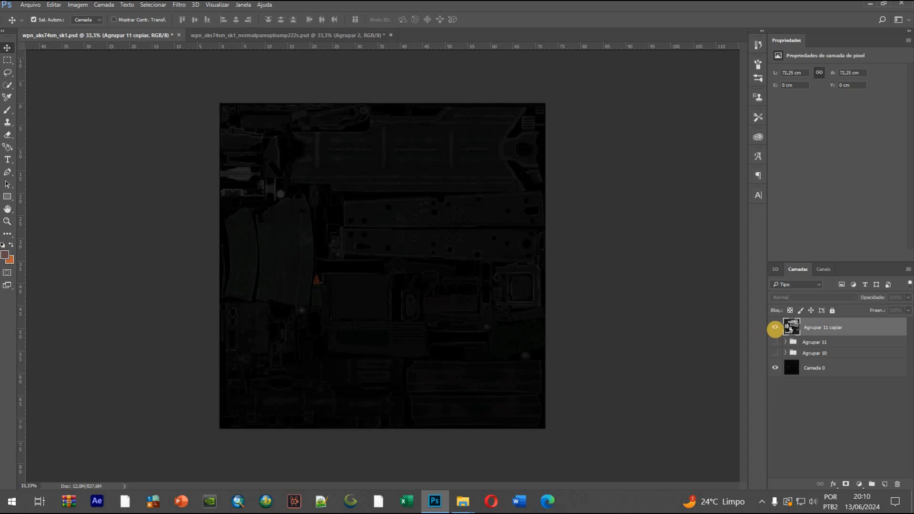
left_click(776, 342)
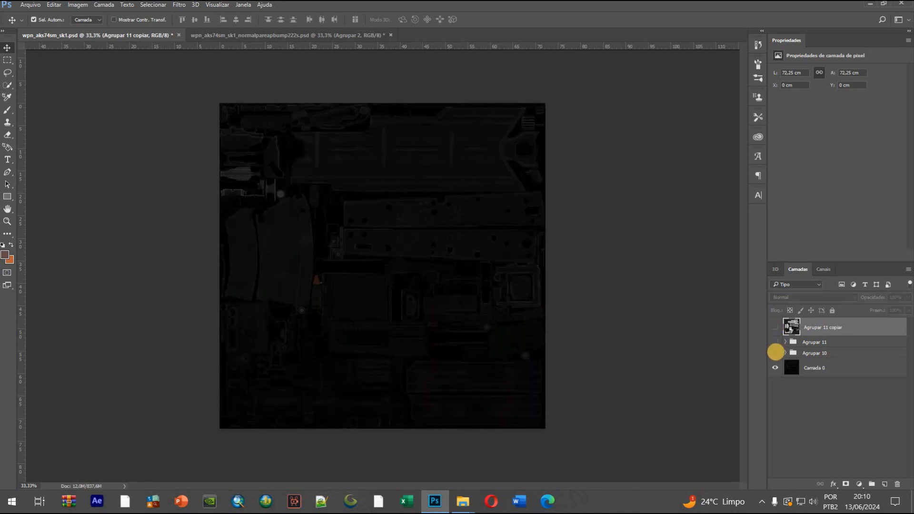
Start a Pen tool shape above Camada 0, tracing the large cover panel's stepped upper edge from its upper-left to its upper-right corner
left_click(850, 343)
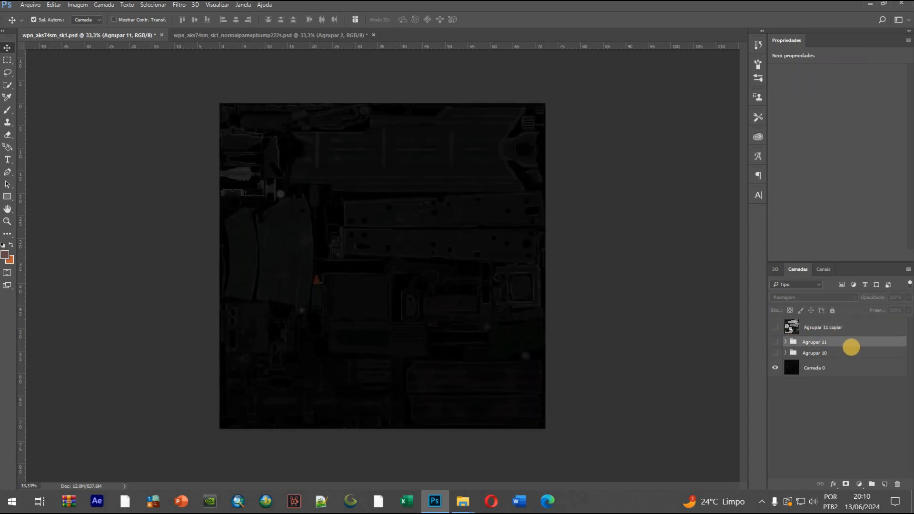
key("ctrl+plus")
scroll(537, 206, "up", 2)
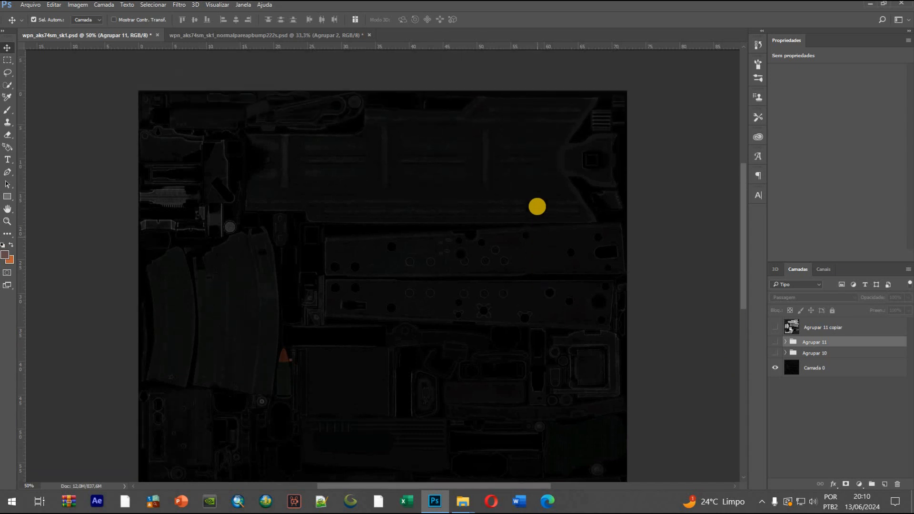
scroll(537, 206, "up", 2)
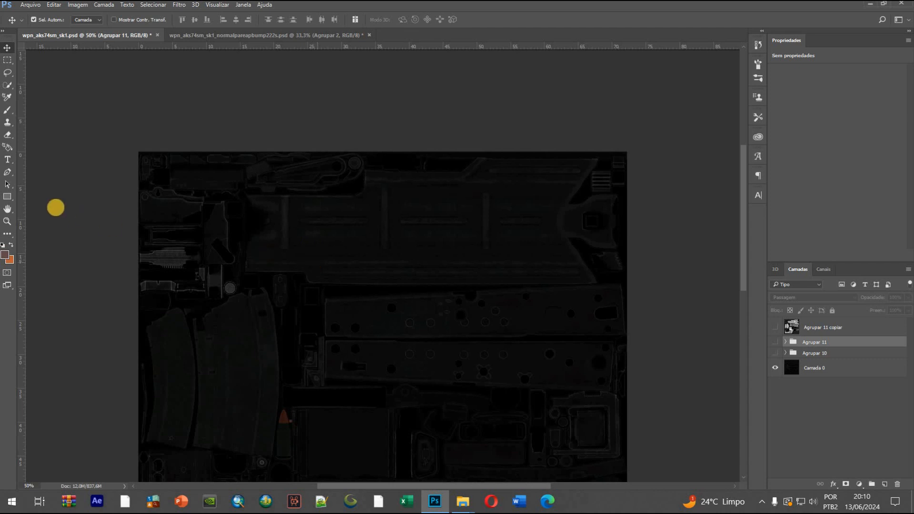
left_click(7, 172)
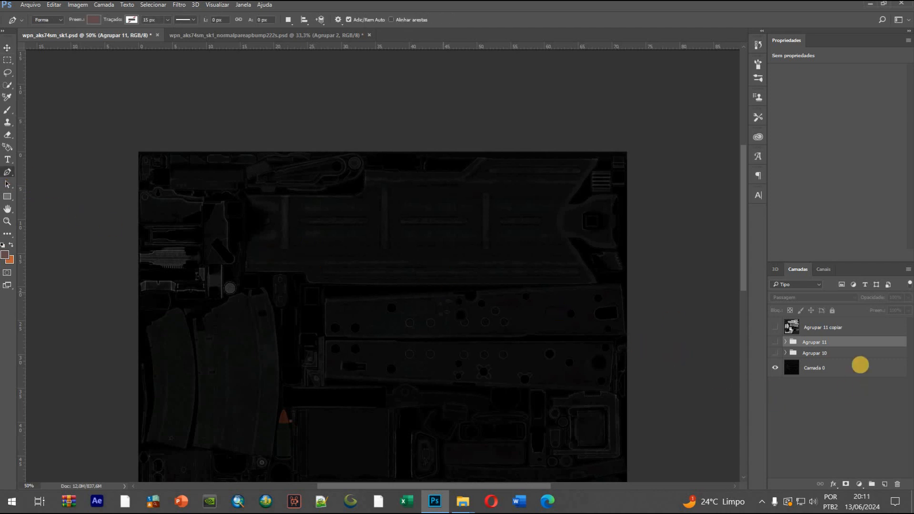
left_click(863, 362)
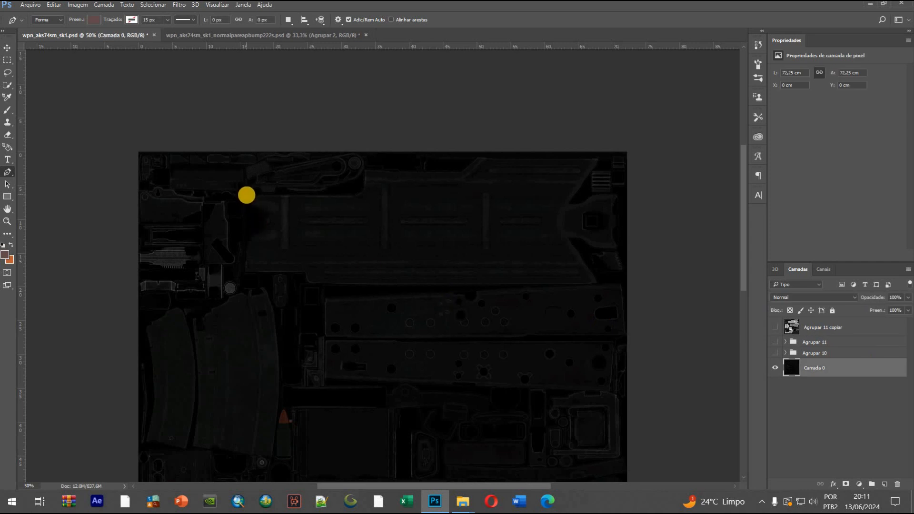
key("ctrl+plus")
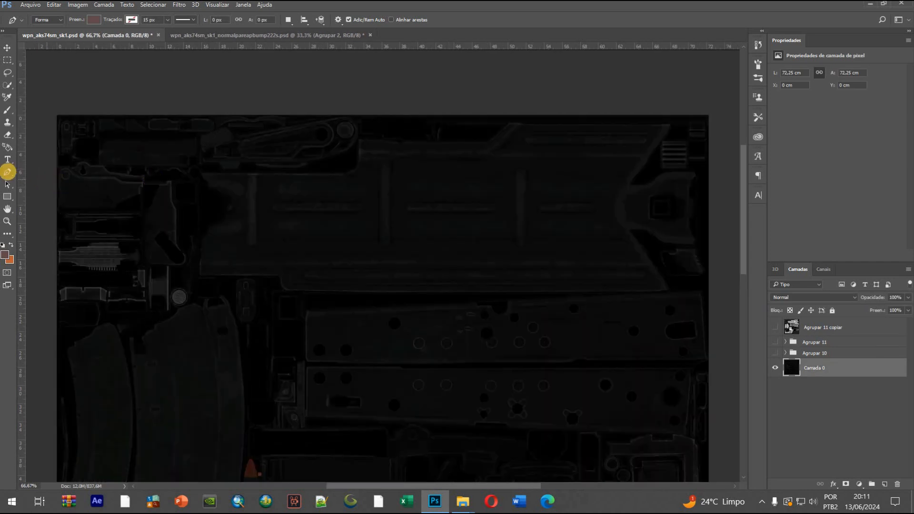
left_click(201, 171)
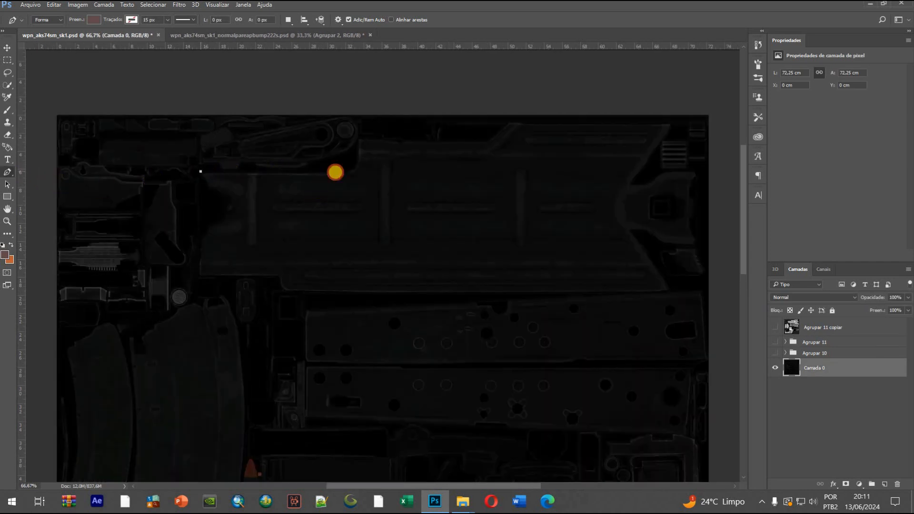
left_click_drag(345, 173, 358, 158)
left_click(359, 138)
left_click_drag(407, 141, 410, 142)
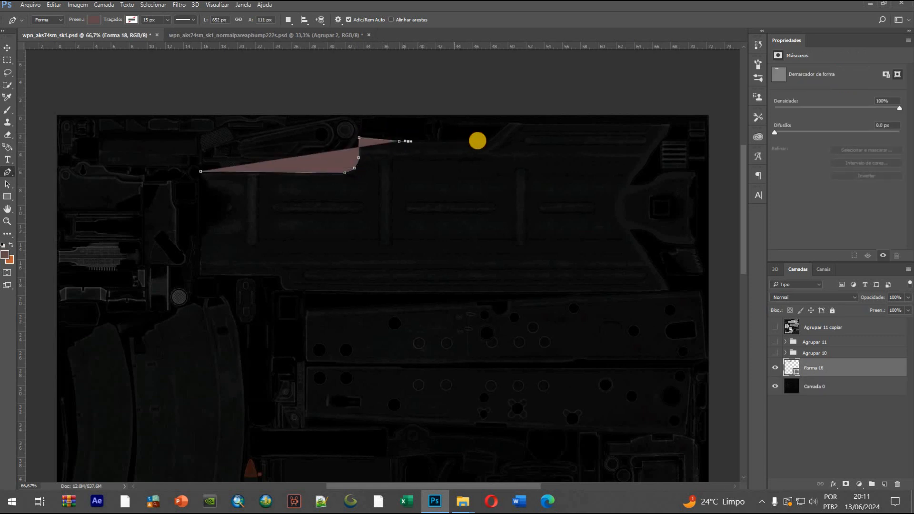
left_click(487, 140)
left_click_drag(520, 123, 522, 124)
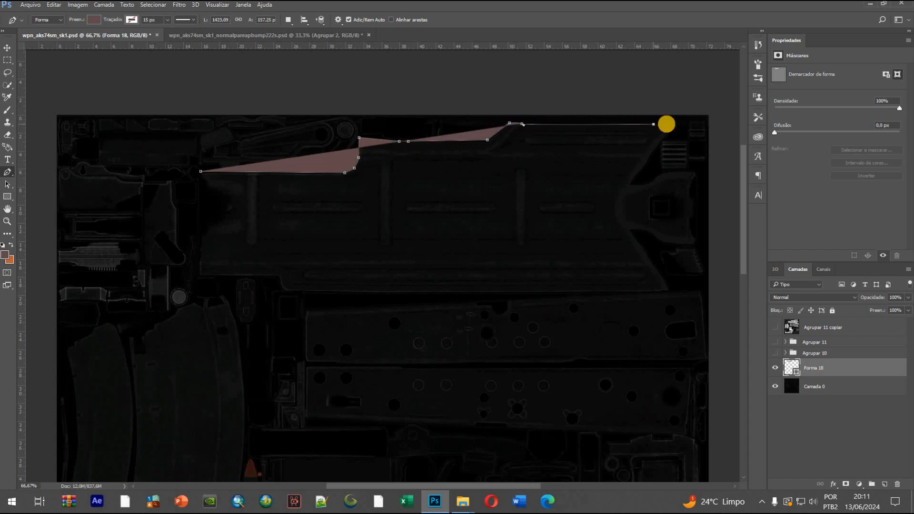
left_click_drag(653, 124, 671, 124)
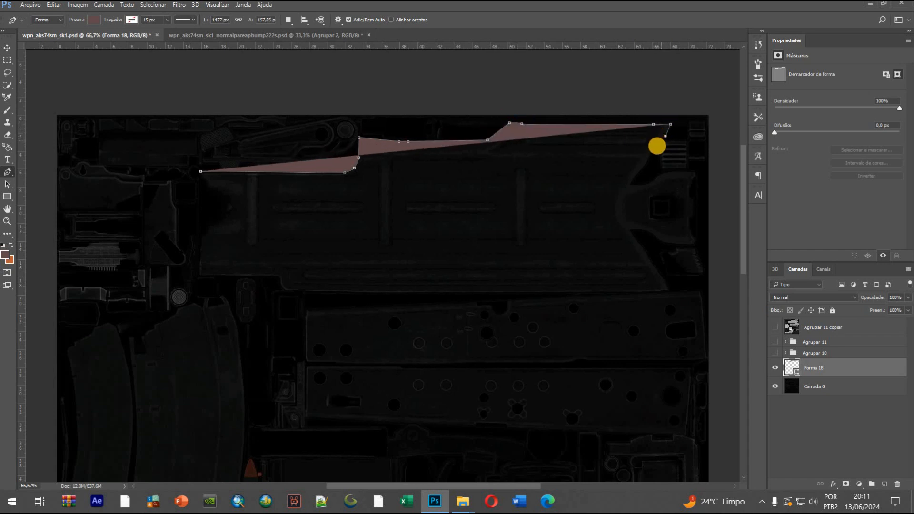
Continue the outline down the panel's slanted right edge and into the notch beside the right-hand tab
left_click(657, 147)
left_click(647, 160)
left_click(639, 173)
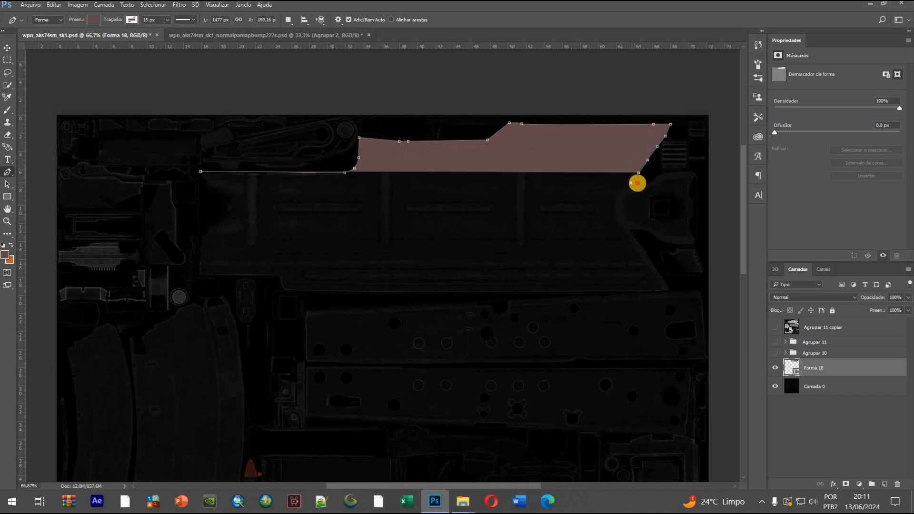
left_click(638, 183)
left_click(651, 181)
Extend the outline along the upper edge of the right-hand tab and down its outer side to the lower corner
left_click_drag(662, 172, 666, 170)
left_click(685, 171)
left_click(694, 173)
left_click(694, 179)
left_click_drag(690, 188, 687, 247)
left_click(688, 228)
left_click(694, 237)
left_click(696, 243)
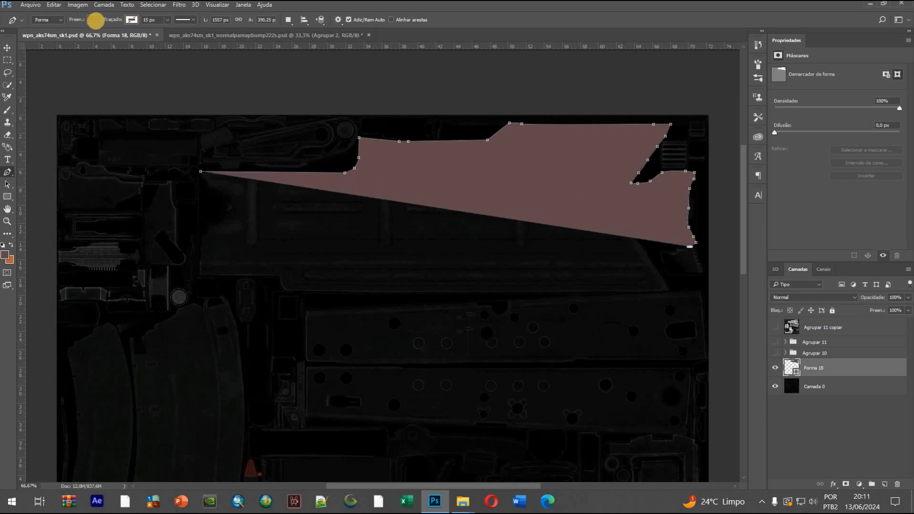
Remove the shape's fill and trace the right-hand tab's lower edge back to the panel and down the slanted lower-right edge
left_click(93, 20)
left_click(53, 38)
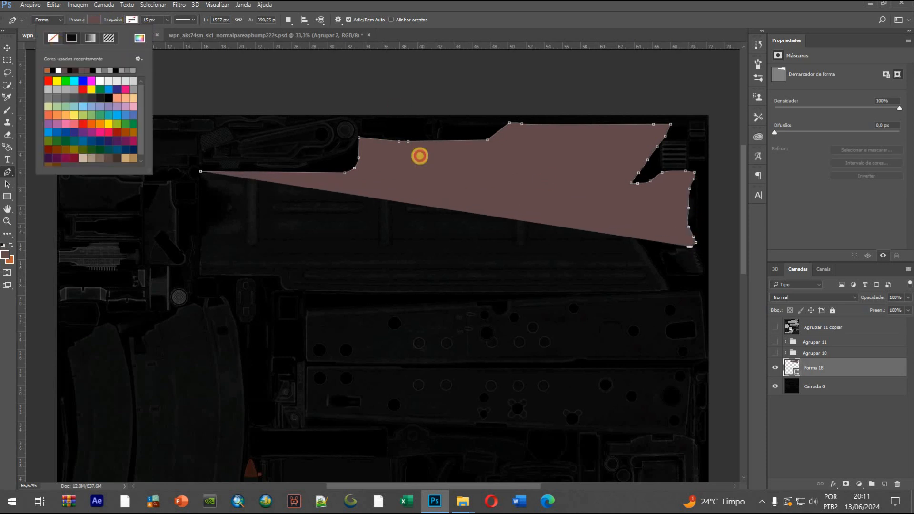
left_click(682, 246)
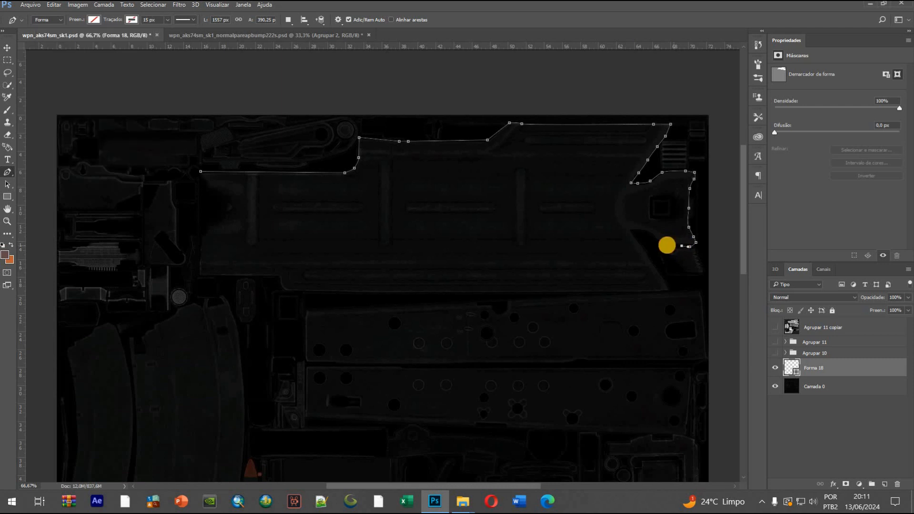
left_click_drag(658, 239, 646, 232)
left_click(632, 230)
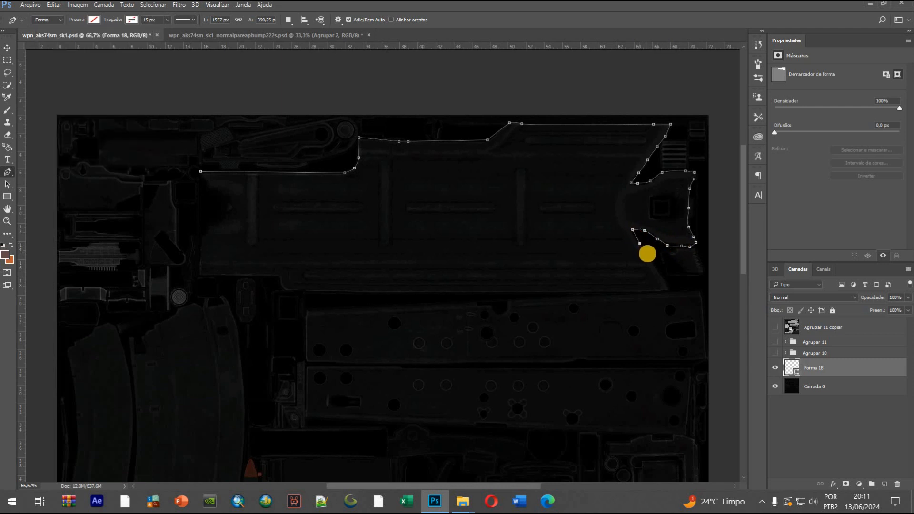
left_click_drag(655, 265, 667, 283)
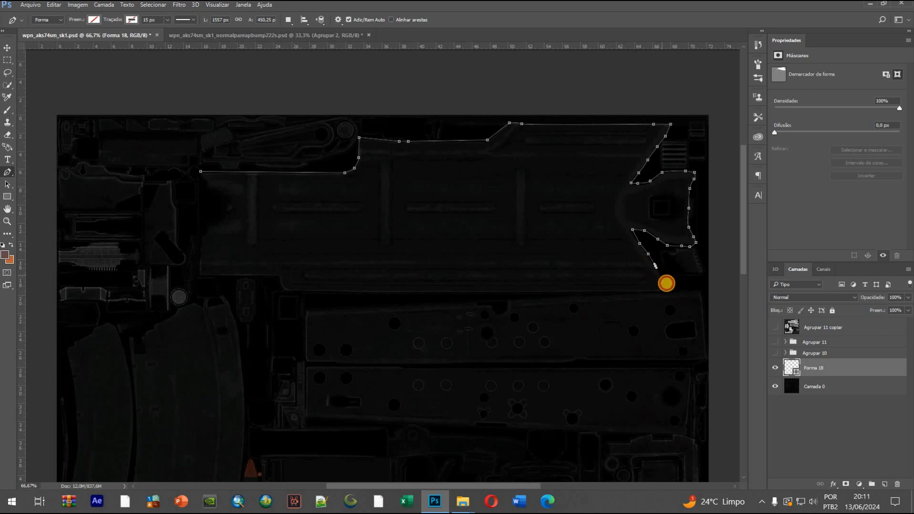
Close the panel outline along its stepped bottom edge and up its left side to the starting point
left_click(661, 290)
left_click(317, 292)
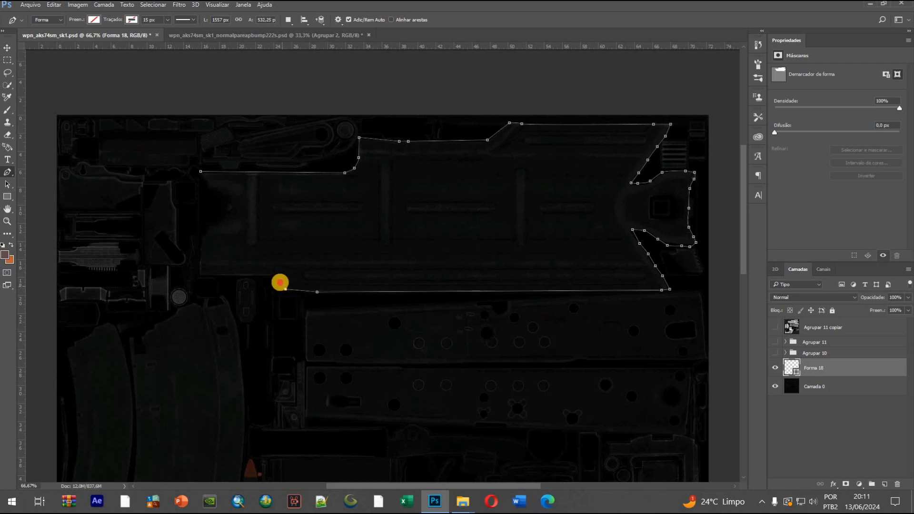
left_click(229, 276)
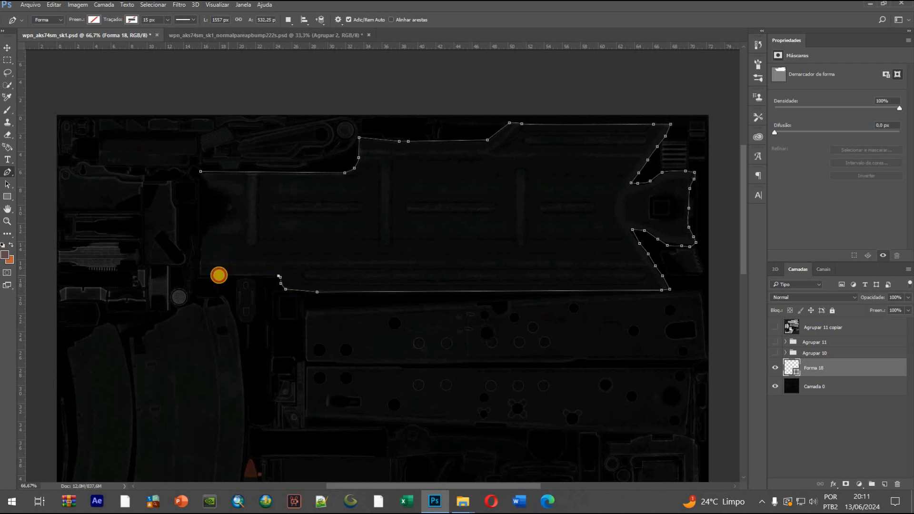
left_click(199, 217)
left_click(200, 171)
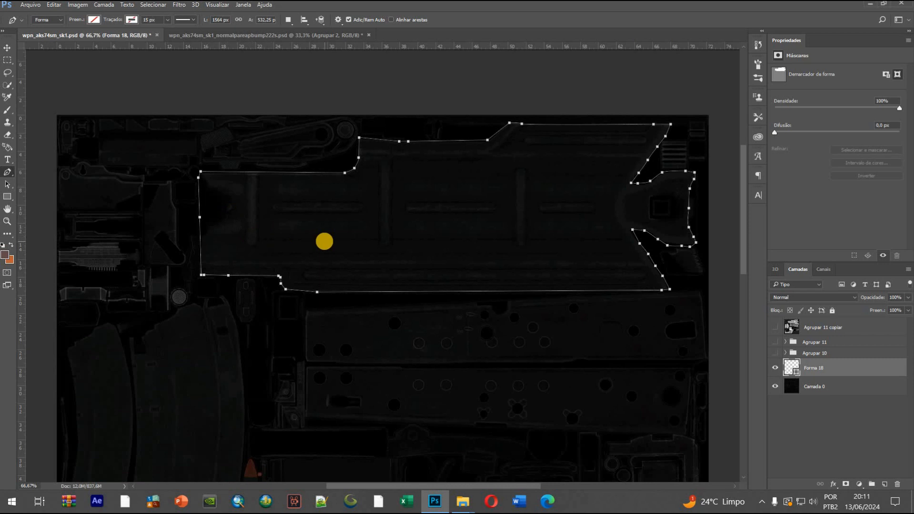
Fill the finished cover panel shape with the grey #929292
key("ctrl+minus")
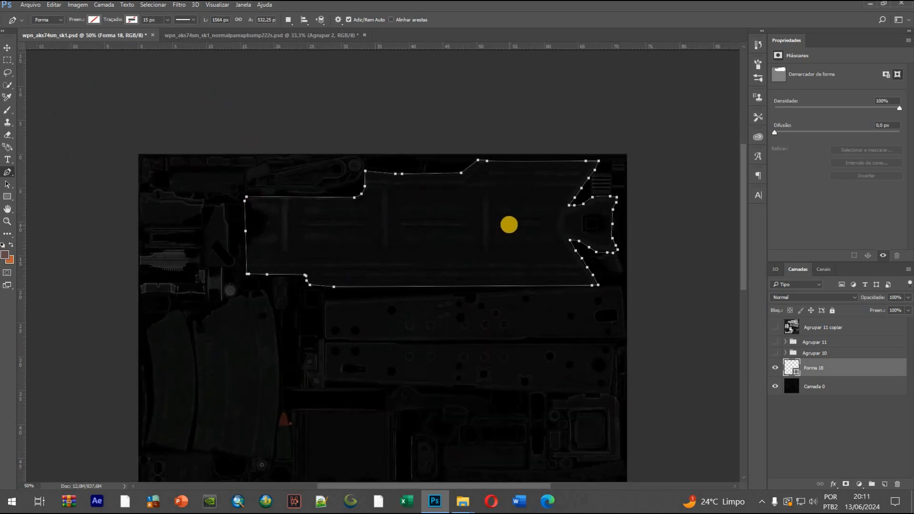
left_click(94, 19)
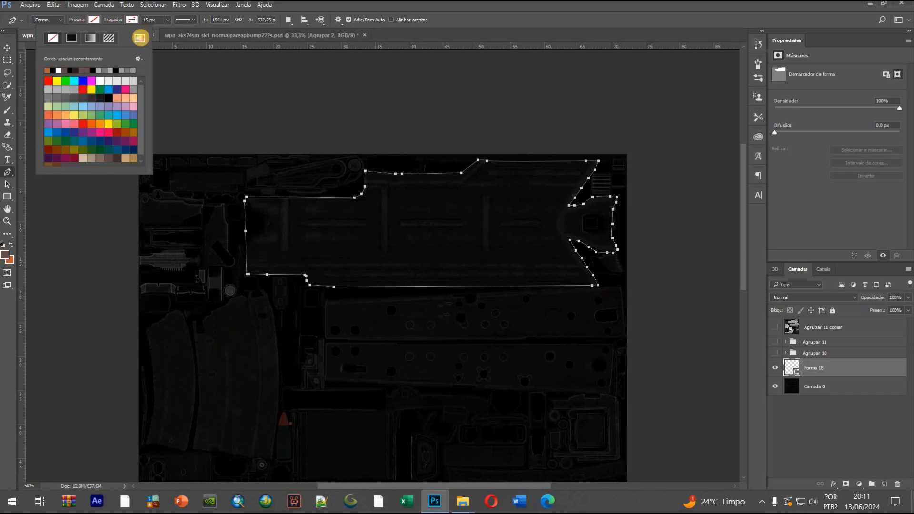
left_click(140, 38)
left_click(639, 172)
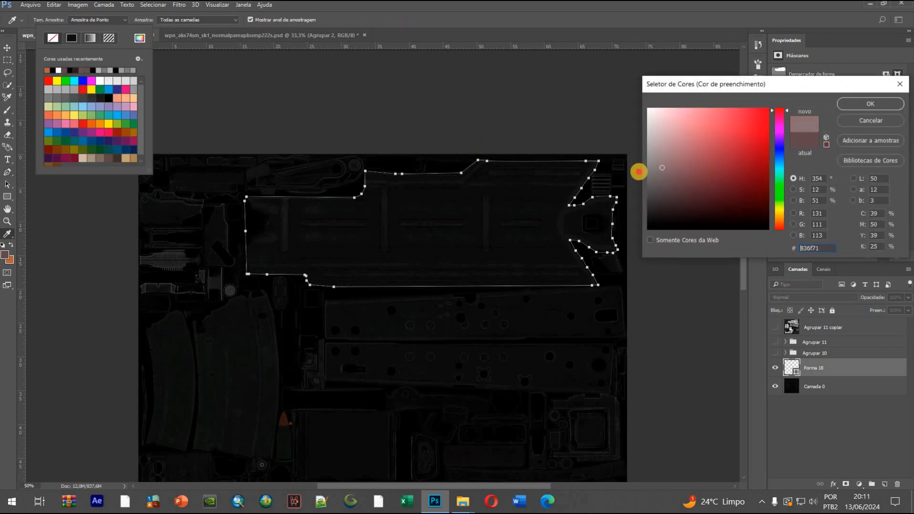
mouse_move(637, 155)
left_mouse_down()
mouse_move(635, 143)
mouse_move(638, 159)
left_mouse_up()
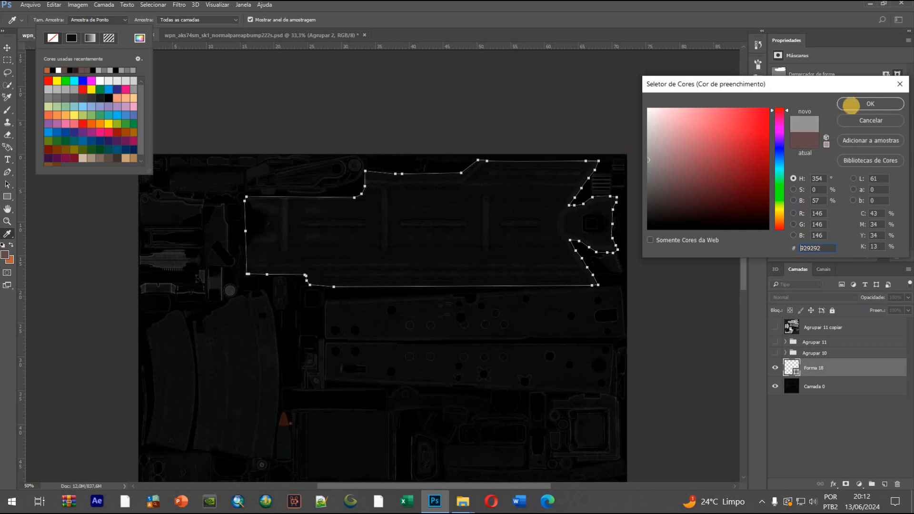
left_click(853, 103)
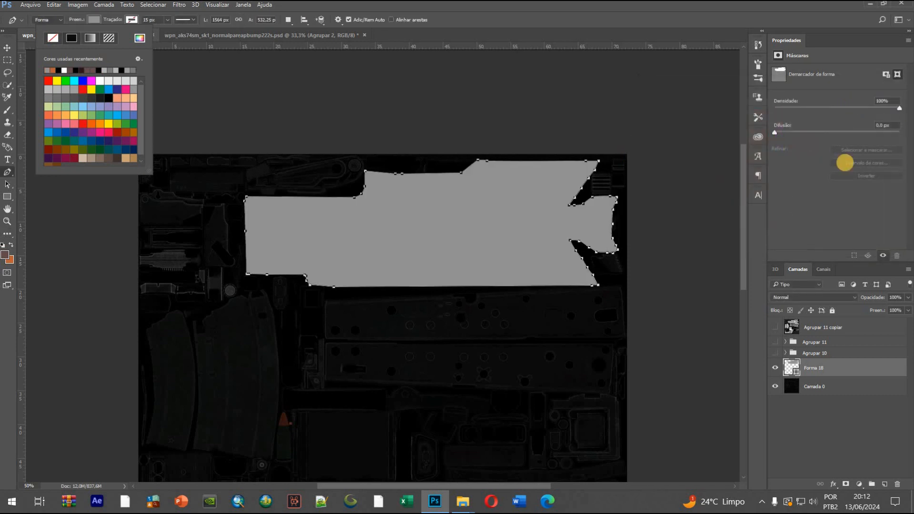
Hide the panel shape and draw a rounded rectangle about 37 × 249 px over the cover panel's rightmost vertical rib
left_click(775, 368)
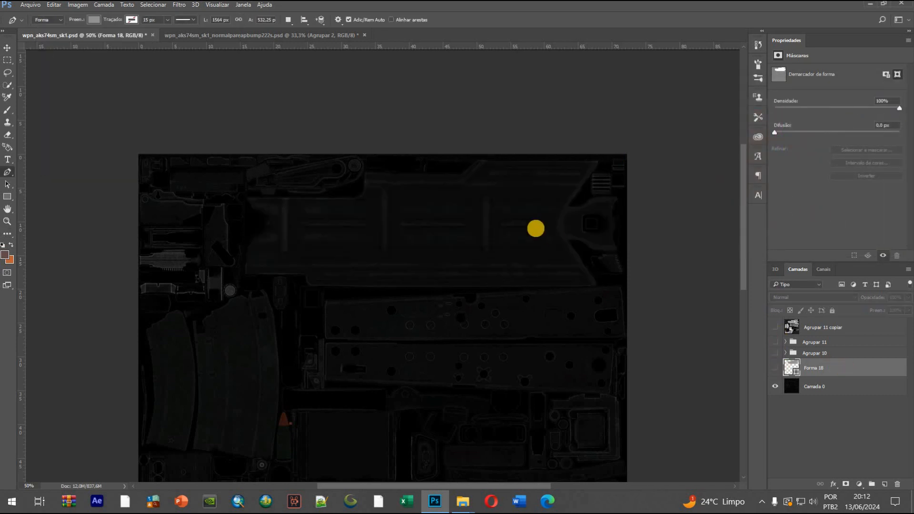
key("ctrl+plus")
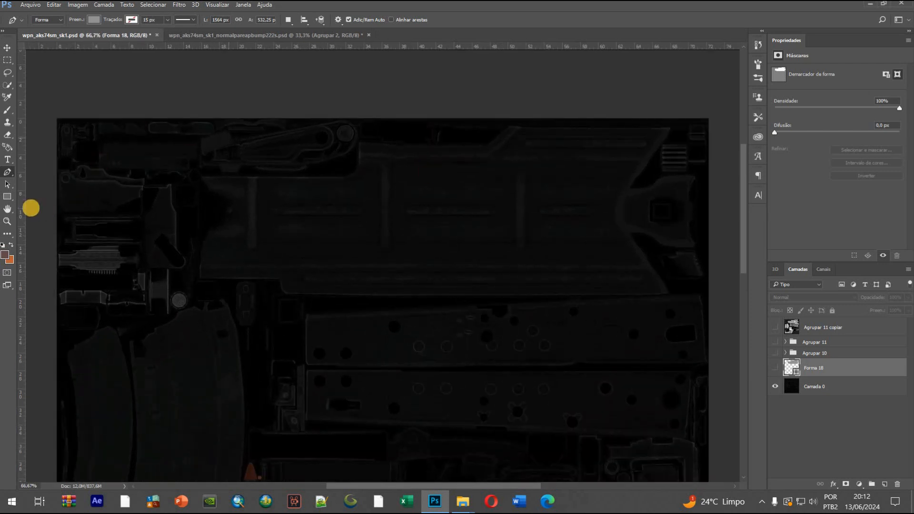
key("u")
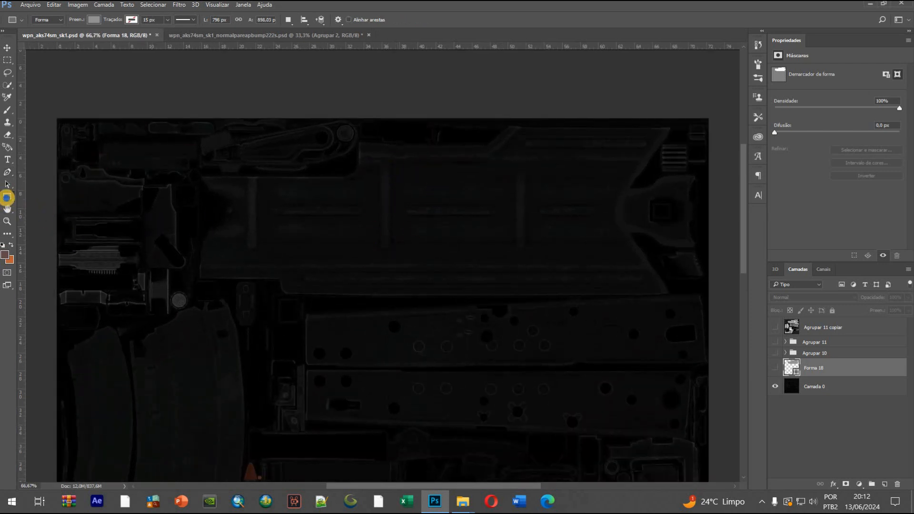
right_click(7, 196)
left_click(74, 206)
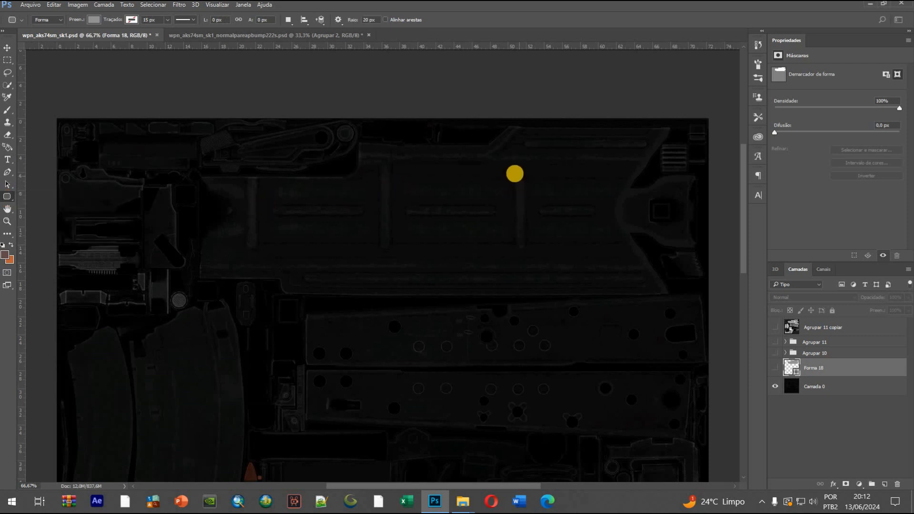
left_click_drag(515, 171, 524, 255)
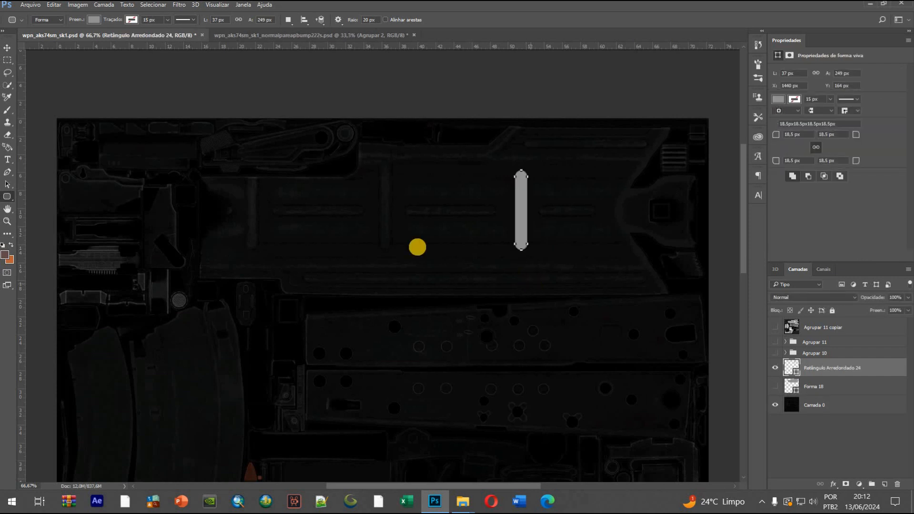
Set the rounded rectangle's fill to white (#ffffff)
right_click(7, 196)
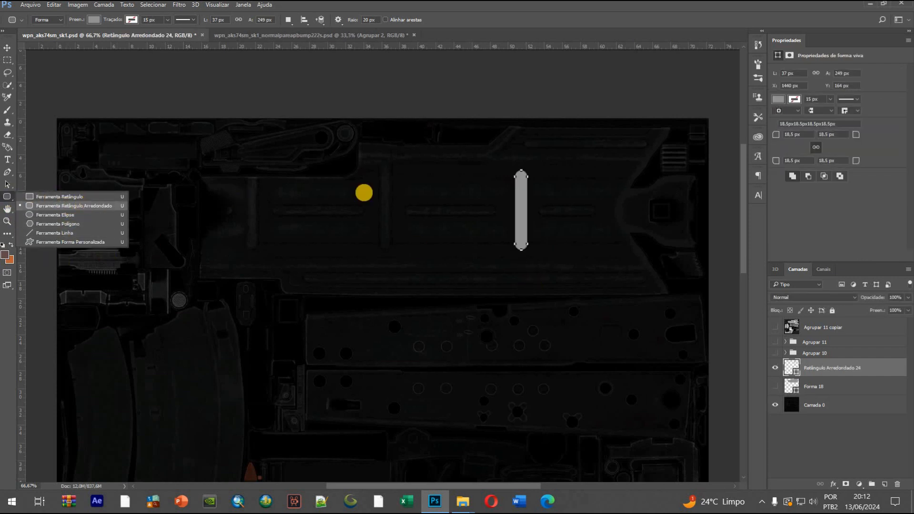
left_click(94, 20)
left_click(138, 36)
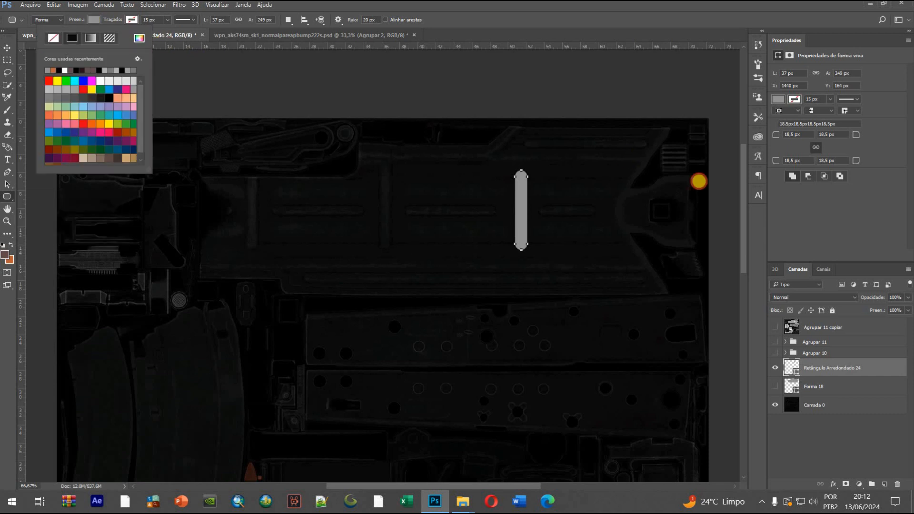
left_click_drag(699, 180, 632, 96)
left_click(856, 100)
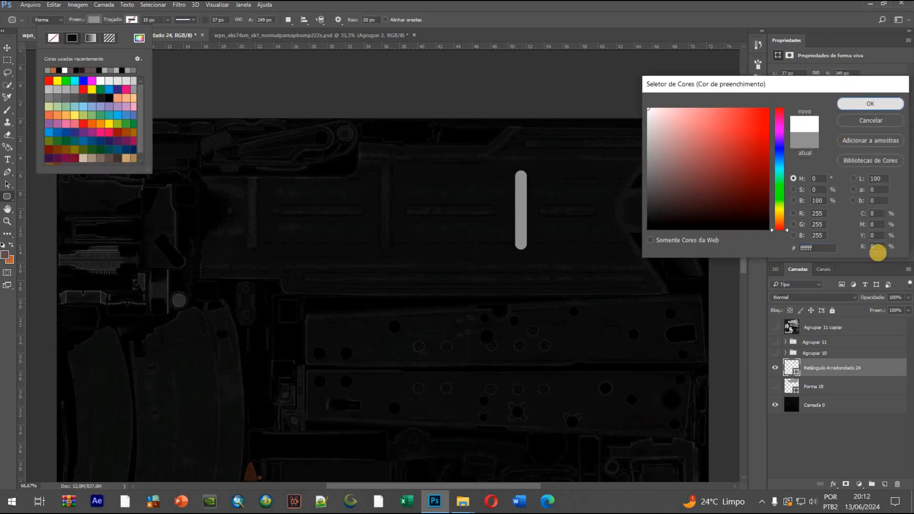
Show the grey panel shape and toggle the white bar to compare them, leaving the panel shape hidden
left_click(864, 386)
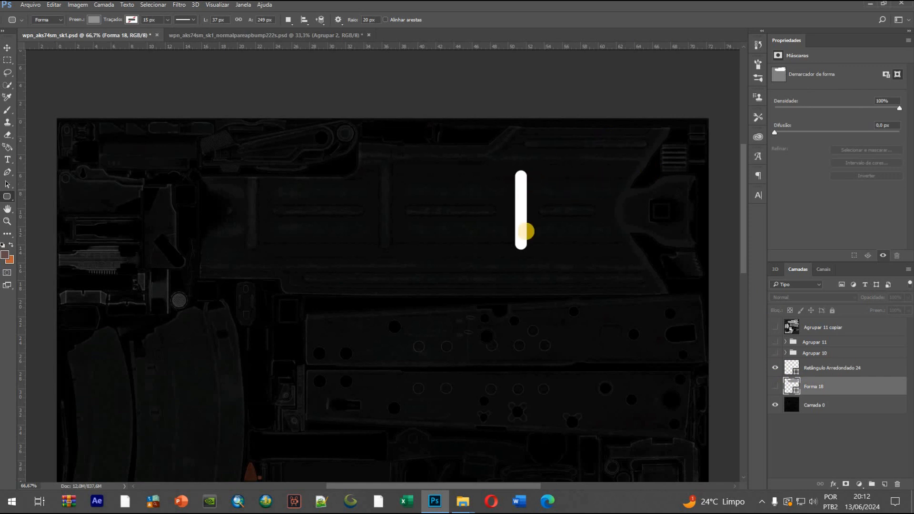
left_click(775, 388)
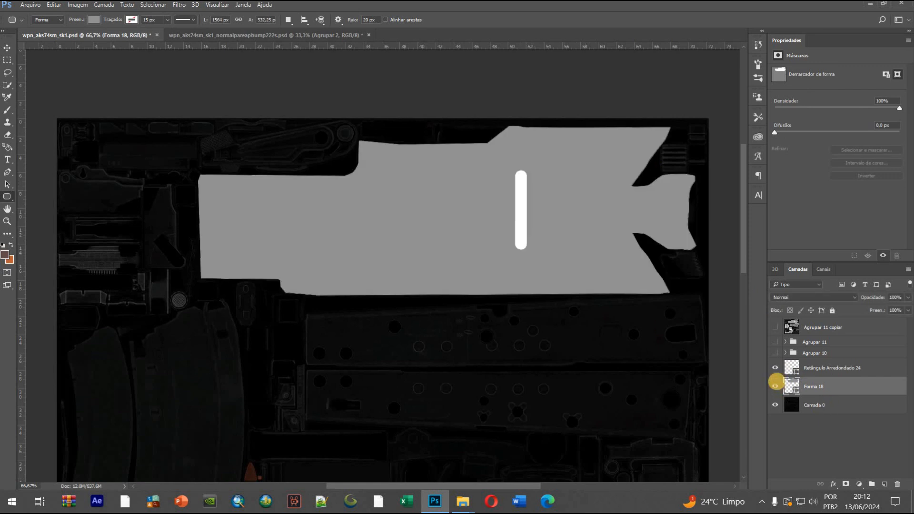
left_click(775, 364)
left_click(775, 367)
left_click(775, 387)
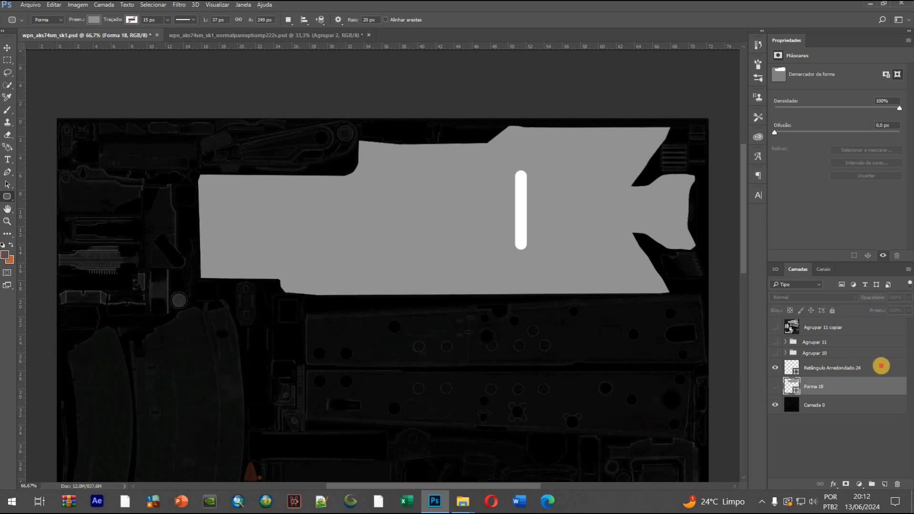
Duplicate the white rounded rectangle and shift the copy left to X 1018 px, over the middle vertical rib
left_click(882, 367)
key("ctrl+j")
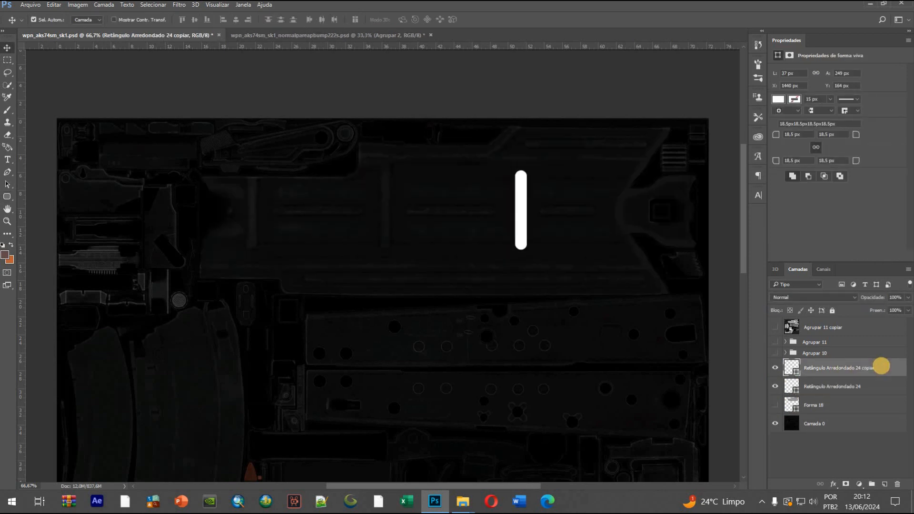
key("shift+Left")
key("shift+Left")
key("shift+Left")
key("shift+Left")
key("shift+Left")
key("shift+Left")
key("shift+Left")
key("shift+Left")
key("shift+Left")
key("shift+Left")
key("shift+Left")
key("shift+Left")
key("shift+Left")
key("shift+Left")
key("shift+Left")
key("shift+Left")
key("shift+Left")
key("shift+Left")
key("shift+Left")
key("shift+Left")
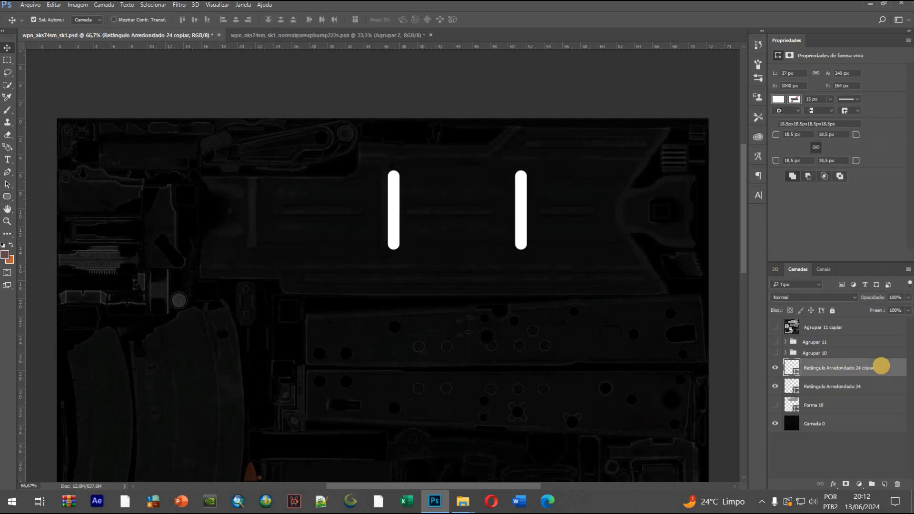
key("Left")
key("Left")
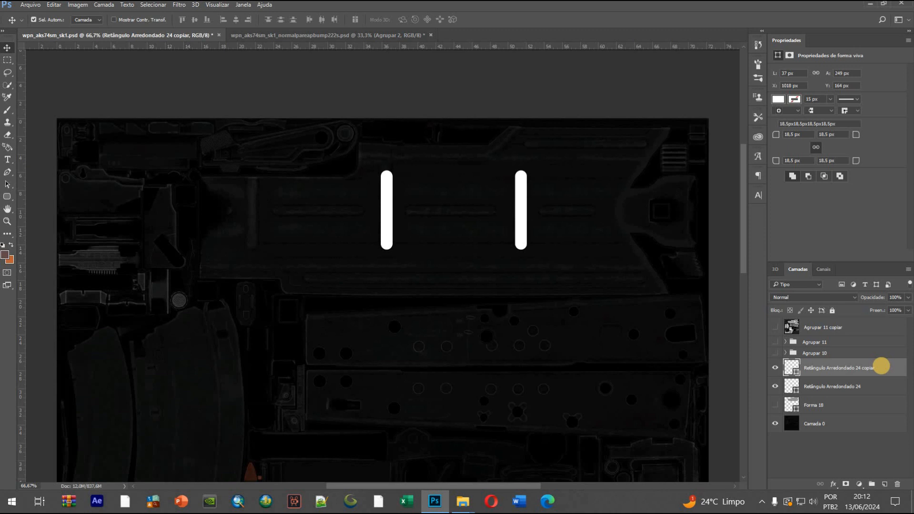
Duplicate the middle bar and shift the copy left to X 588 px, over the leftmost vertical rib
key("ctrl+j")
key("shift+Left")
key("shift+Left")
key("shift+Left")
key("shift+Left")
key("shift+Left")
key("shift+Left")
key("shift+Left")
key("shift+Left")
key("shift+Left")
key("shift+Left")
key("shift+Left")
key("shift+Left")
key("shift+Left")
key("shift+Left")
key("shift+Left")
key("shift+Left")
key("shift+Left")
key("shift+Left")
key("shift+Left")
key("shift+Left")
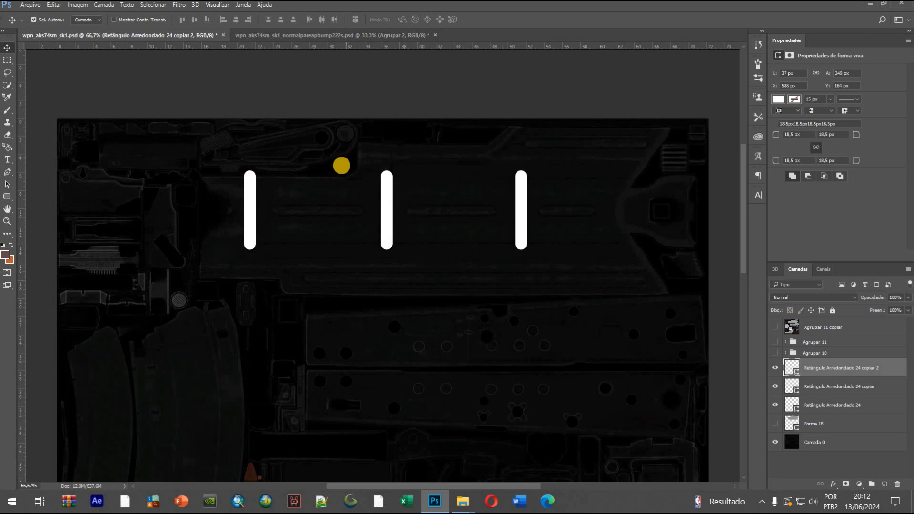
Preview the three bars over the panel shape, hide all four new shape layers, and show Agrupar 11 copiar with the whole texture in view
left_click(775, 419)
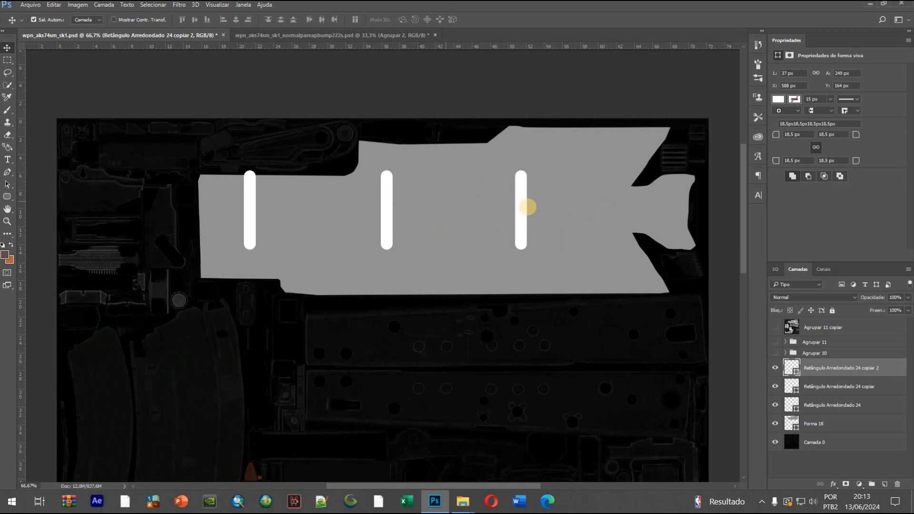
left_click_drag(775, 368, 776, 424)
left_click(775, 328)
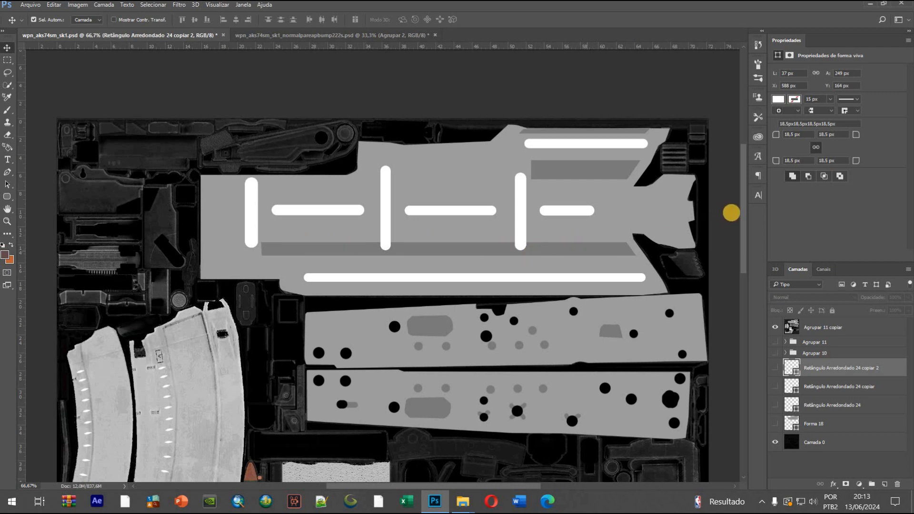
mouse_move(743, 198)
left_mouse_down()
mouse_move(743, 299)
mouse_move(744, 188)
left_mouse_up()
key("ctrl+minus")
key("ctrl+minus")
key("ctrl+minus")
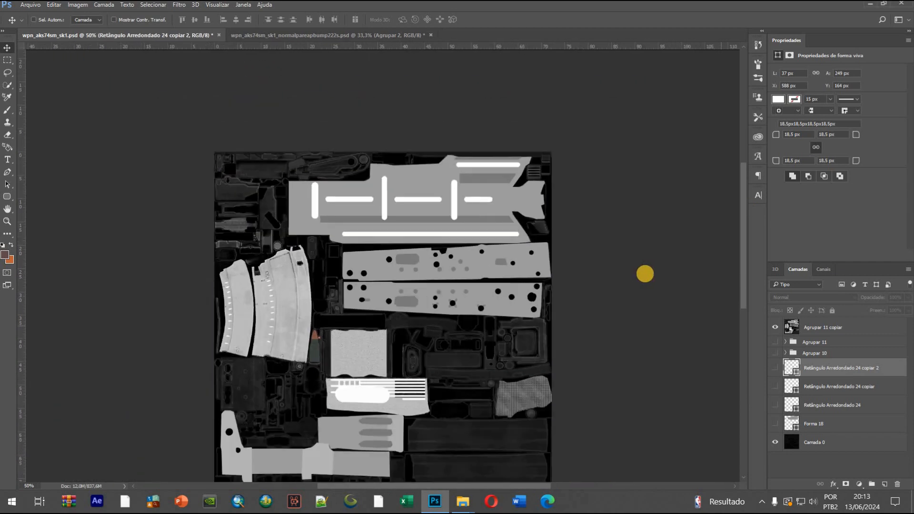
key("ctrl+plus")
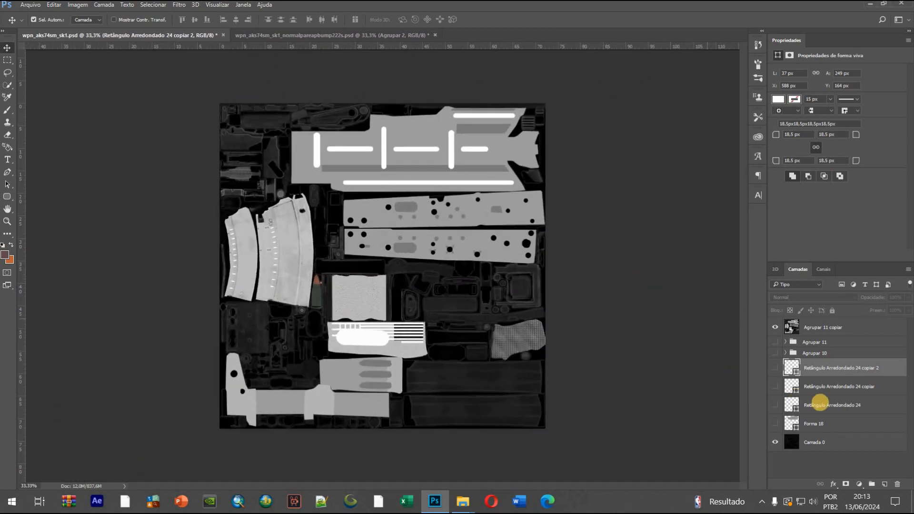
Delete Forma 18 and the three rounded rectangle layers, and make Agrupar 11 copiar the active layer
left_click(836, 417)
left_click(849, 368, "shift")
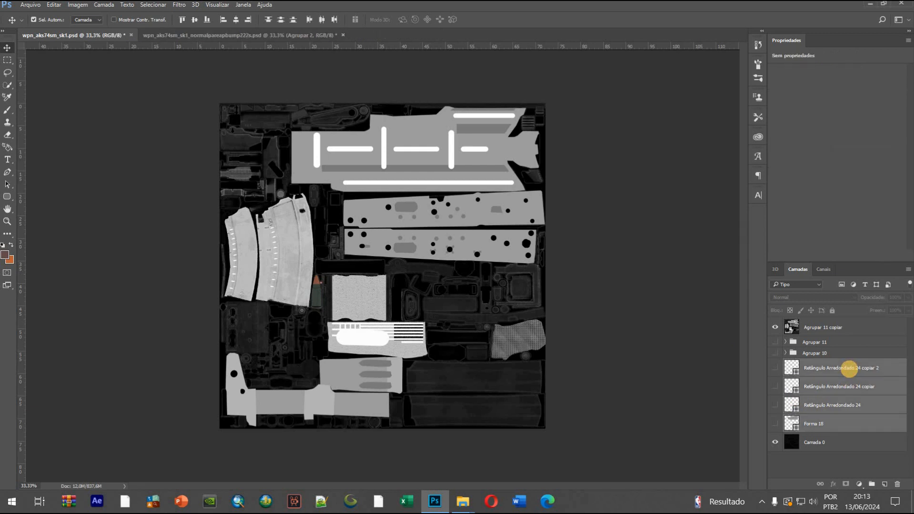
key("Delete")
left_click(854, 326)
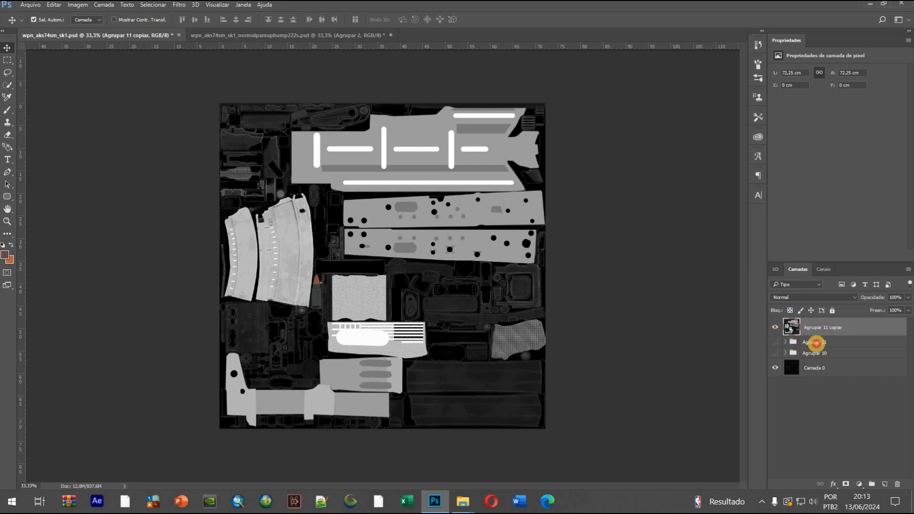
left_click(818, 343)
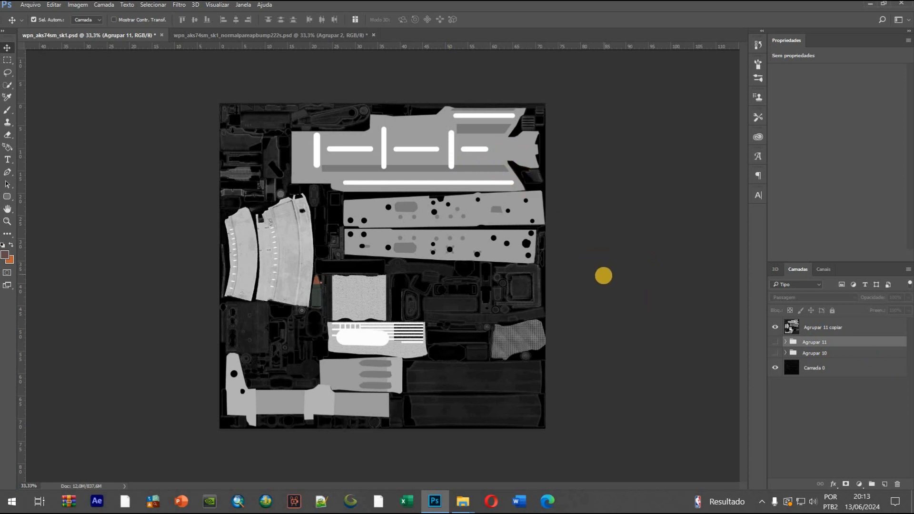
left_click(866, 329)
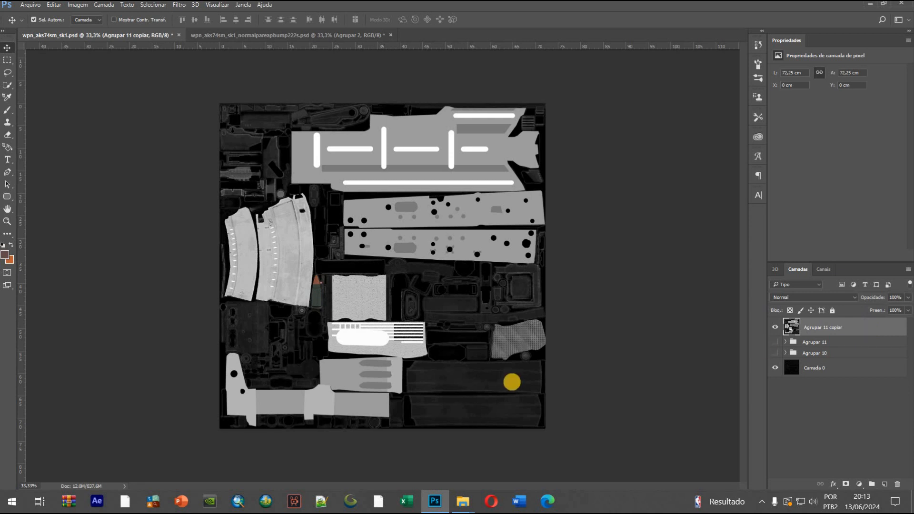
Hide Camada 0, and give Agrupar 11 copiar a rasterized white Color Overlay in Cor blend mode at 100% opacity
left_click(89, 486)
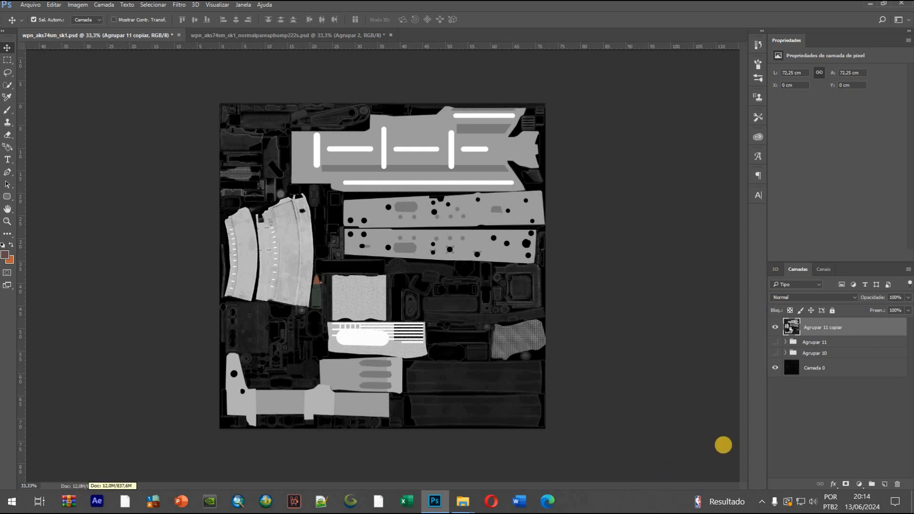
left_click(774, 369)
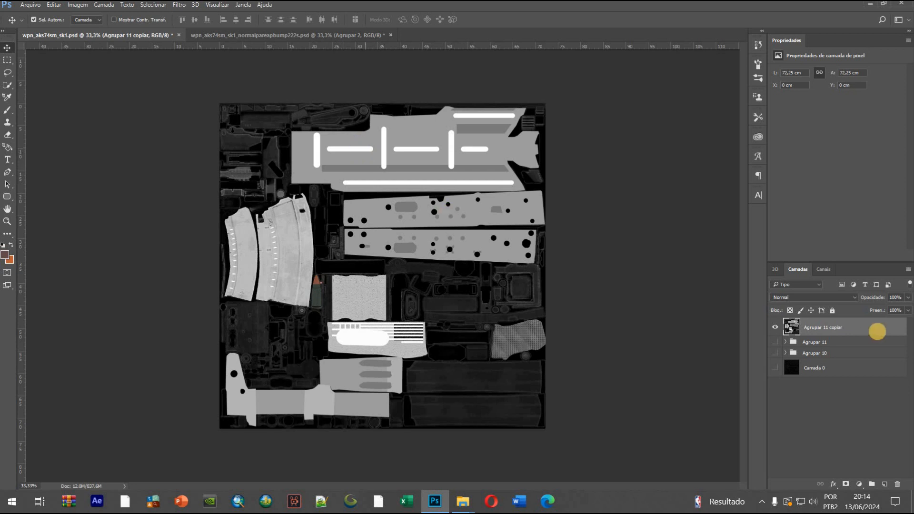
double_click(801, 328)
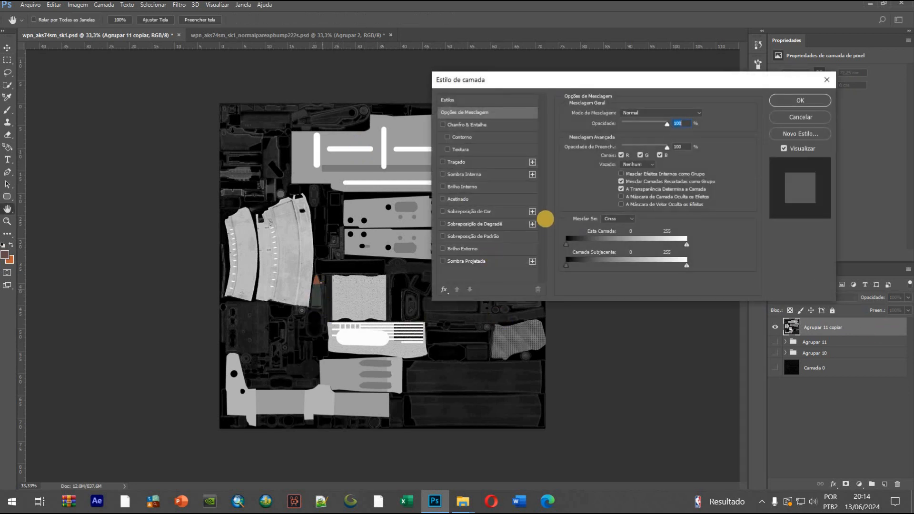
left_click(505, 214)
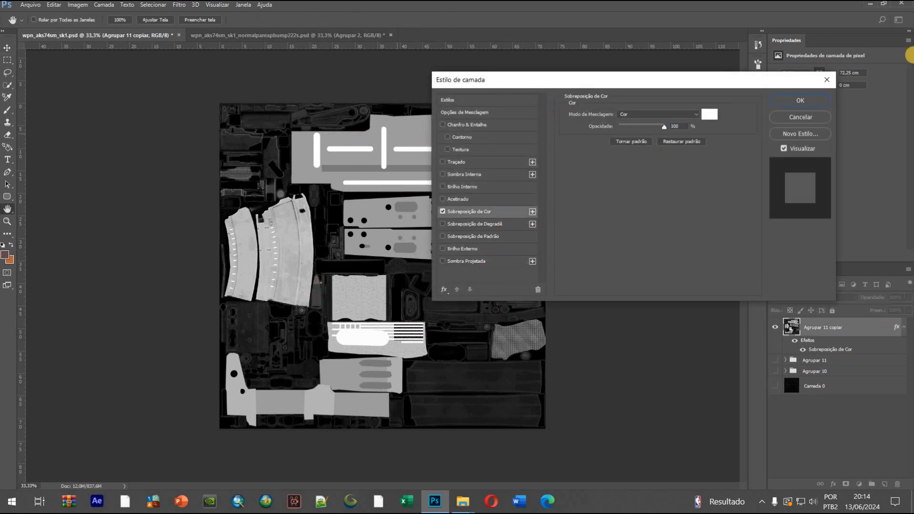
left_click(793, 100)
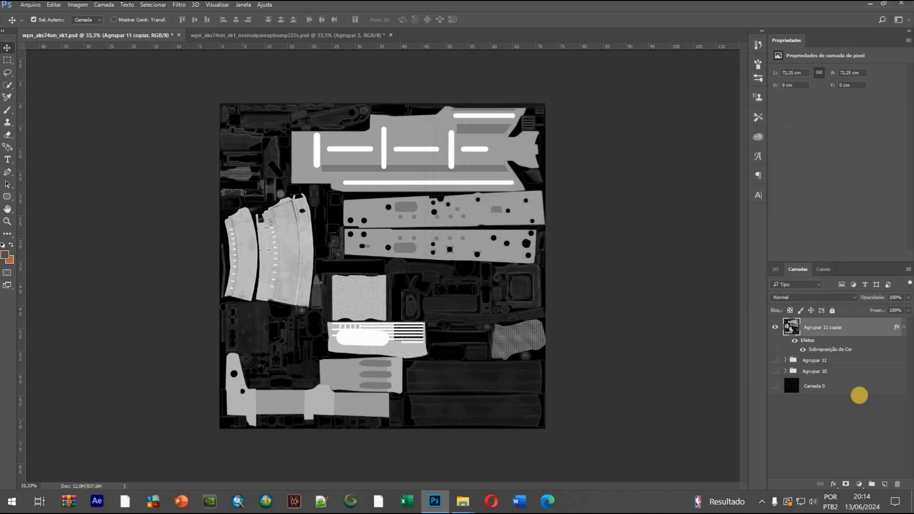
right_click(865, 328)
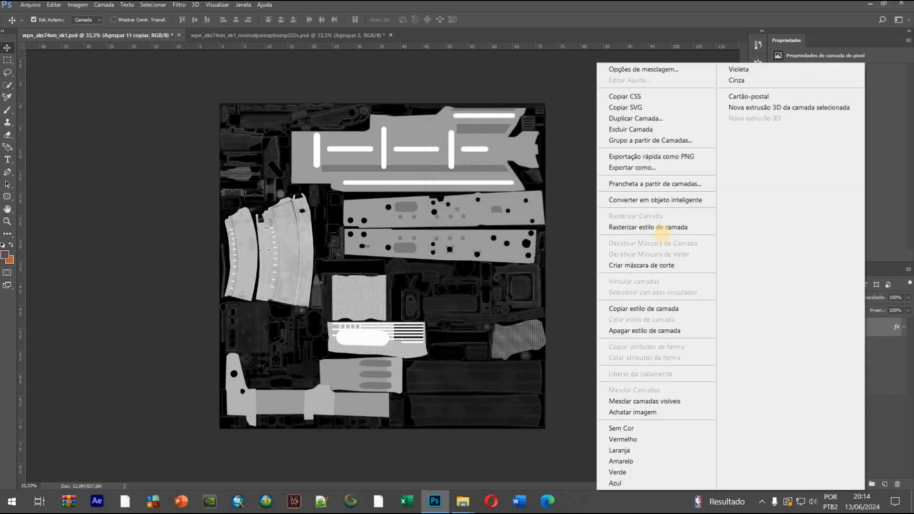
left_click(659, 227)
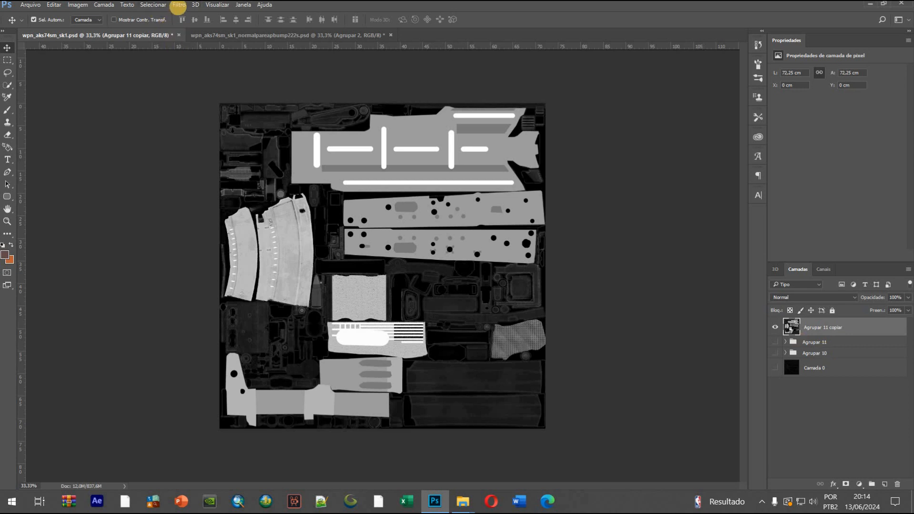
Start the 3D normal map filter on Agrupar 11 copiar and examine the generated relief across the whole texture
left_click(179, 5)
mouse_move(218, 116)
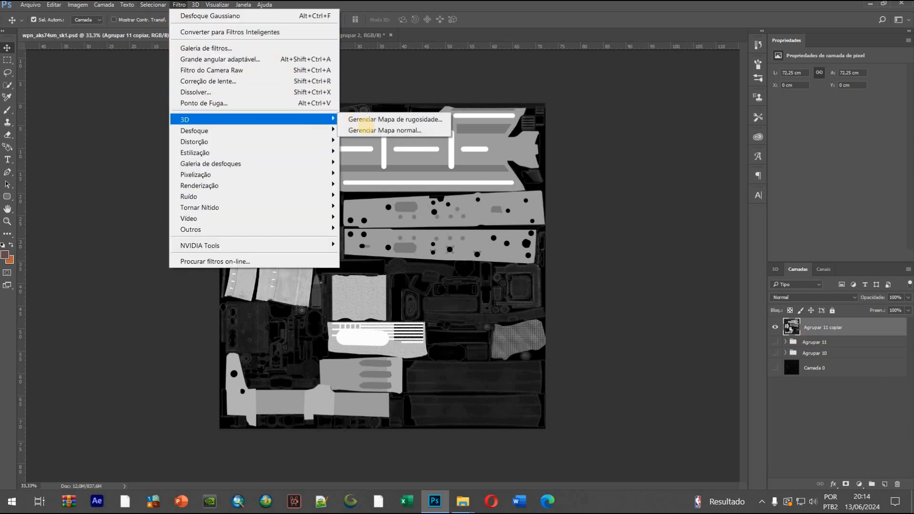
left_click(384, 129)
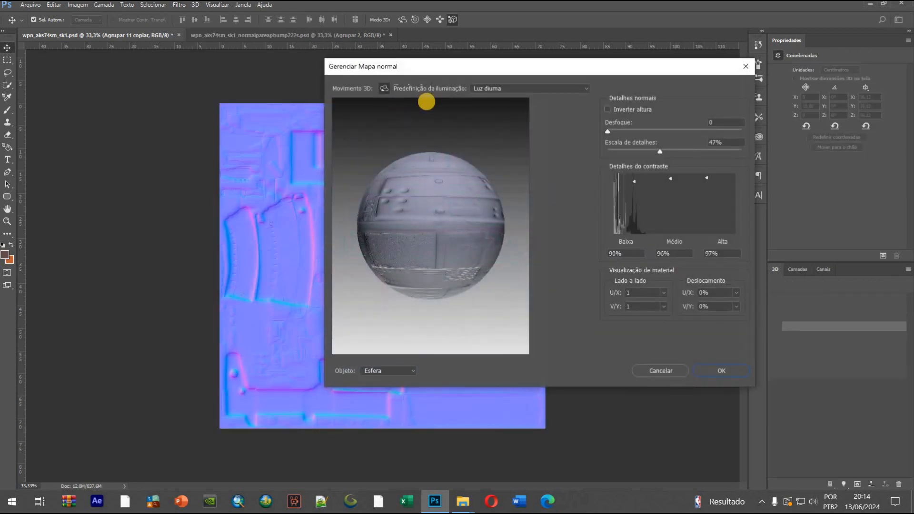
left_click_drag(455, 67, 656, 84)
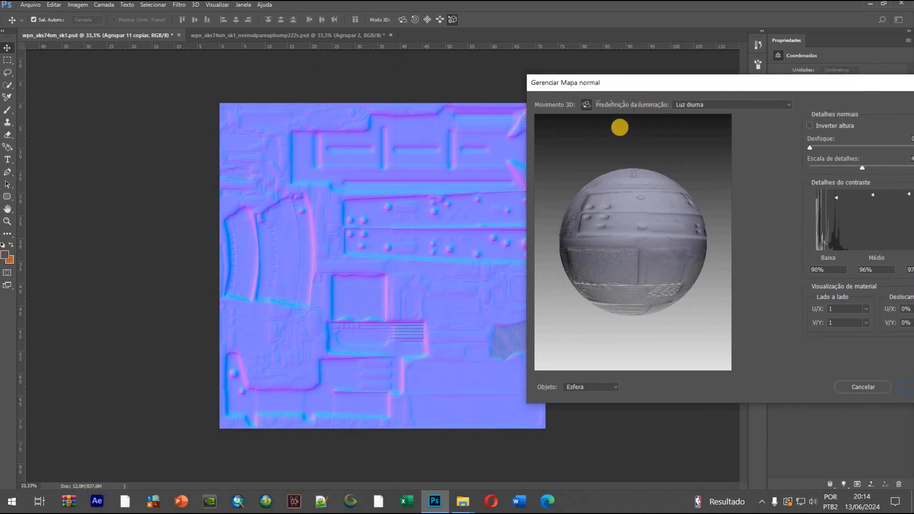
left_click_drag(677, 82, 696, 82)
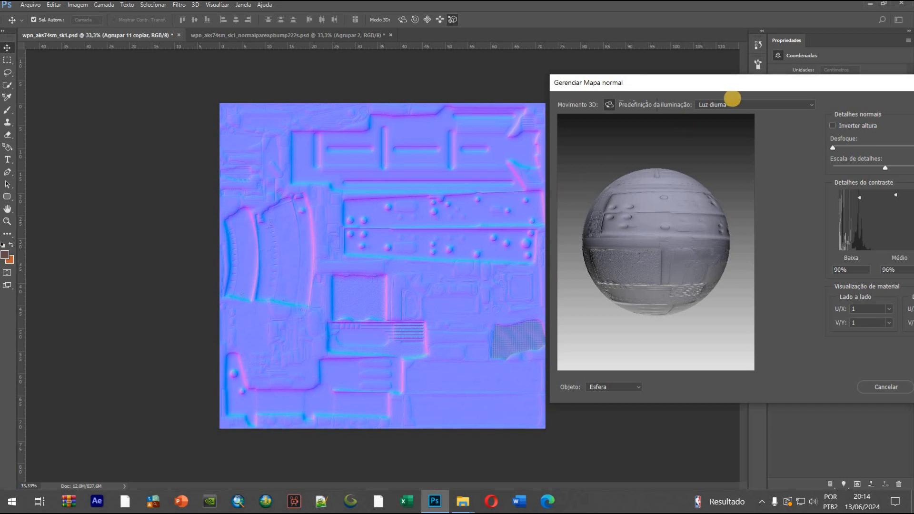
left_click_drag(704, 83, 665, 80)
left_click_drag(823, 80, 754, 80)
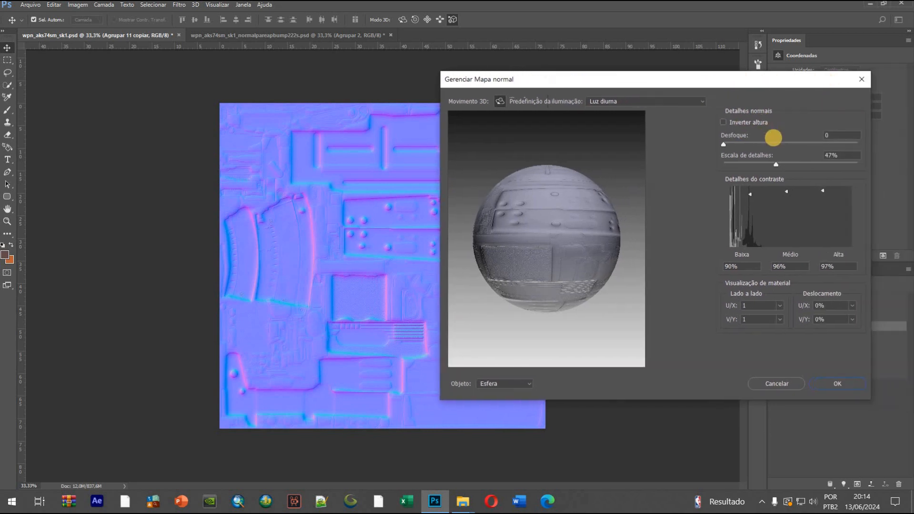
Try a detail scale of 118% for the normal map, settle on 71%, and check the relief over the full texture
left_click(855, 162)
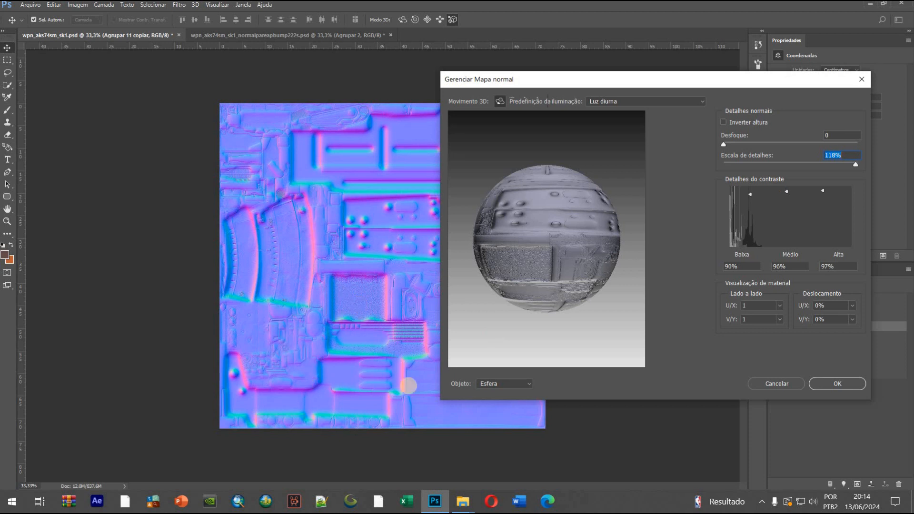
left_click_drag(792, 81, 833, 81)
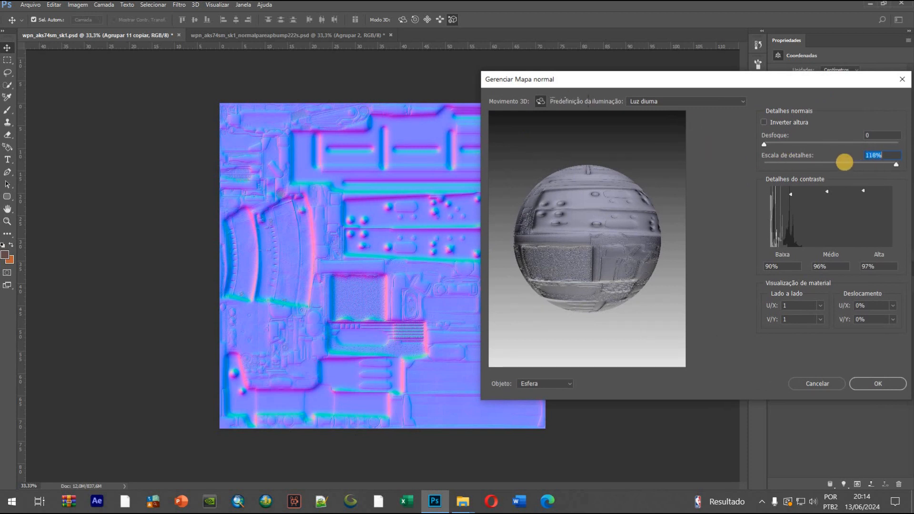
left_click(844, 163)
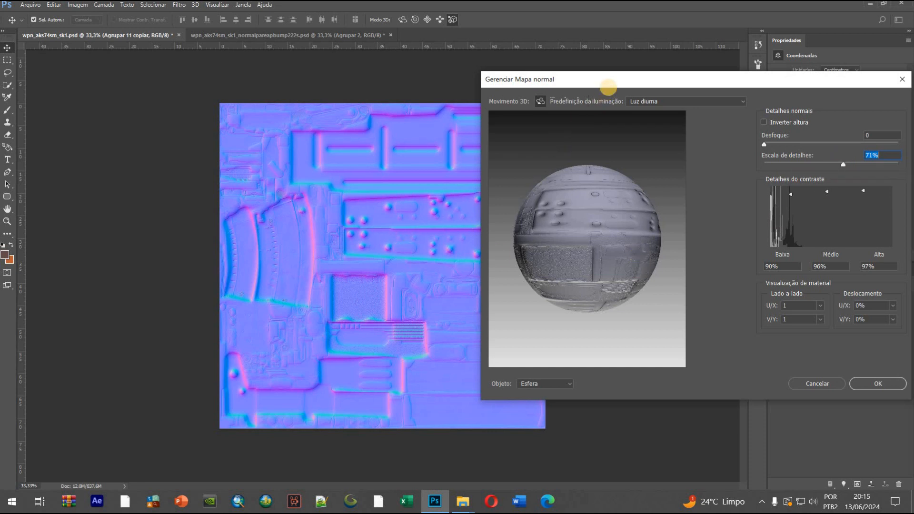
left_click_drag(609, 77, 643, 77)
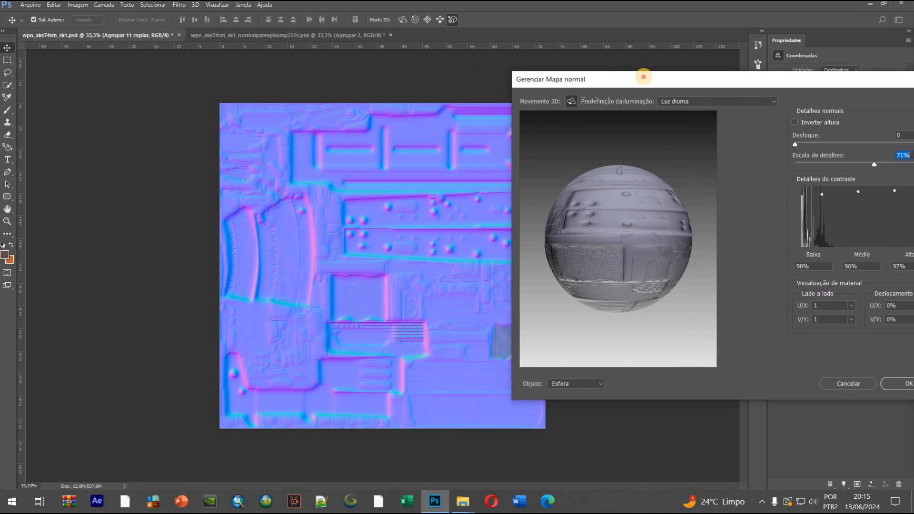
left_click_drag(640, 77, 697, 79)
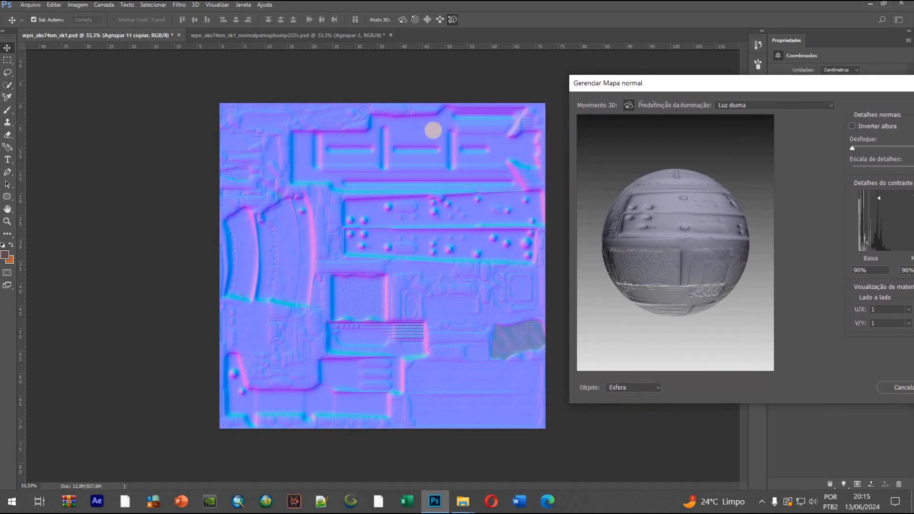
left_click_drag(732, 83, 608, 65)
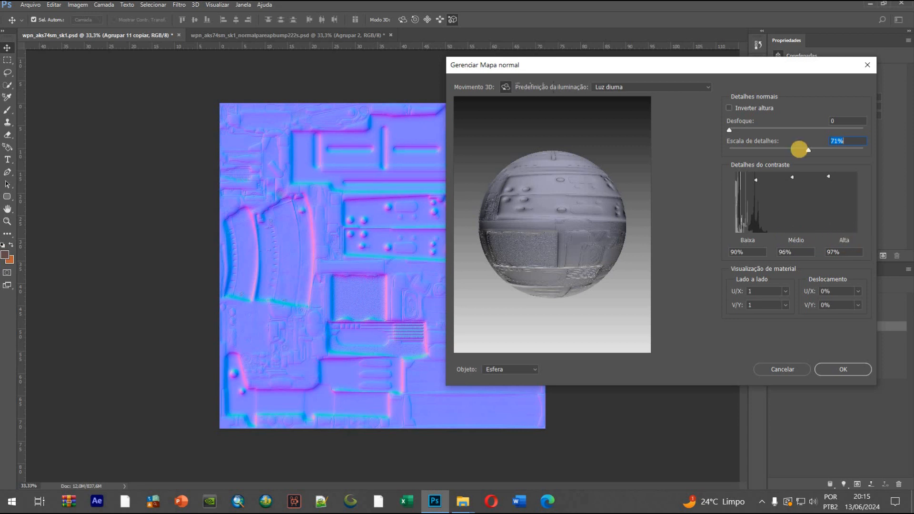
Set the normal map's contrast details to 94% low, 94% medium and 91% high
mouse_move(794, 200)
left_mouse_down()
mouse_move(793, 221)
mouse_move(788, 177)
left_mouse_up()
left_click_drag(753, 208, 755, 229)
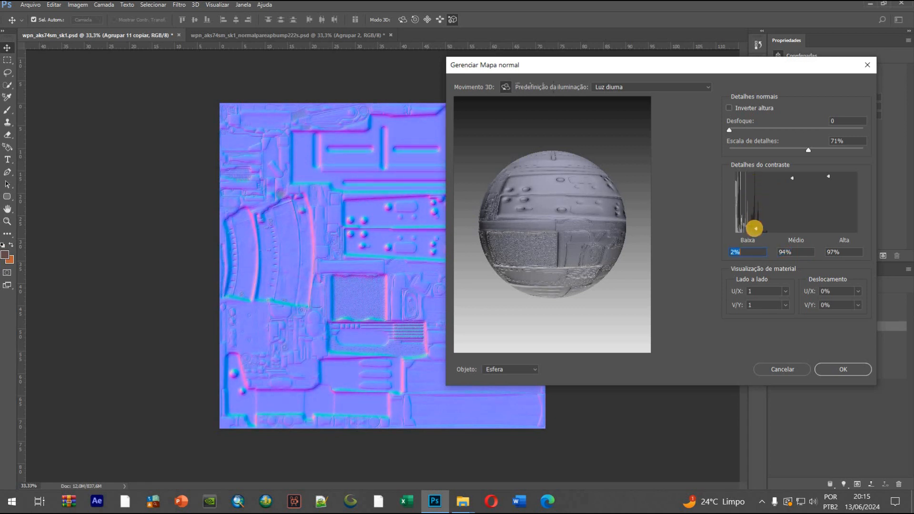
left_click_drag(756, 206, 757, 186)
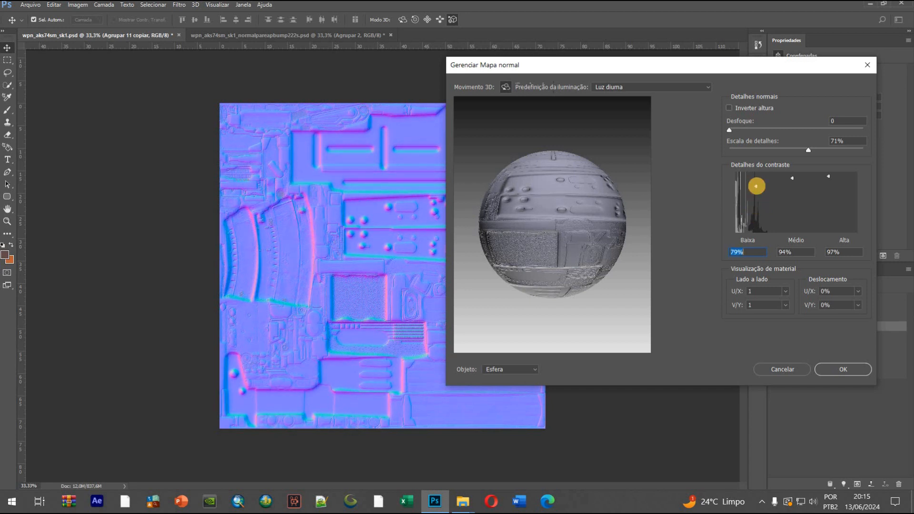
left_click_drag(829, 189, 830, 218)
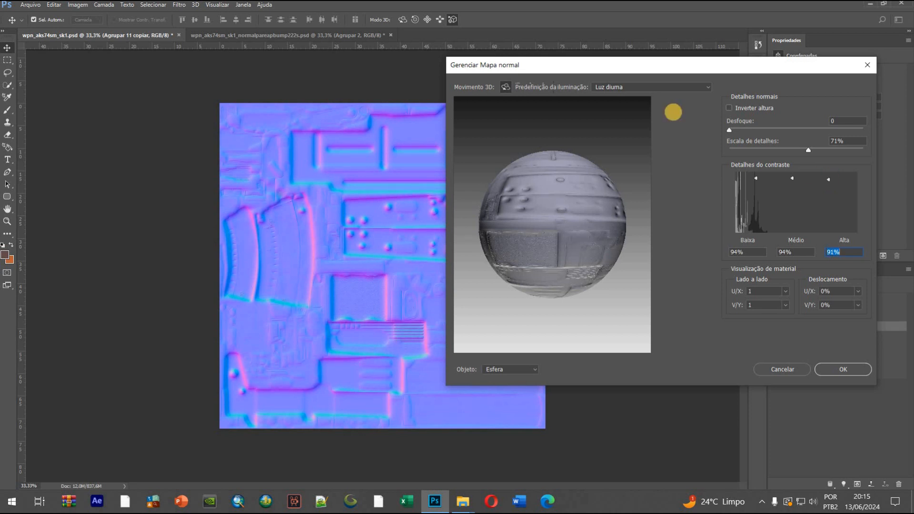
Examine the full normal map and the rotated preview sphere, keeping the Luz diurna lighting preset
left_click_drag(649, 65, 901, 144)
left_click_drag(823, 137, 746, 128)
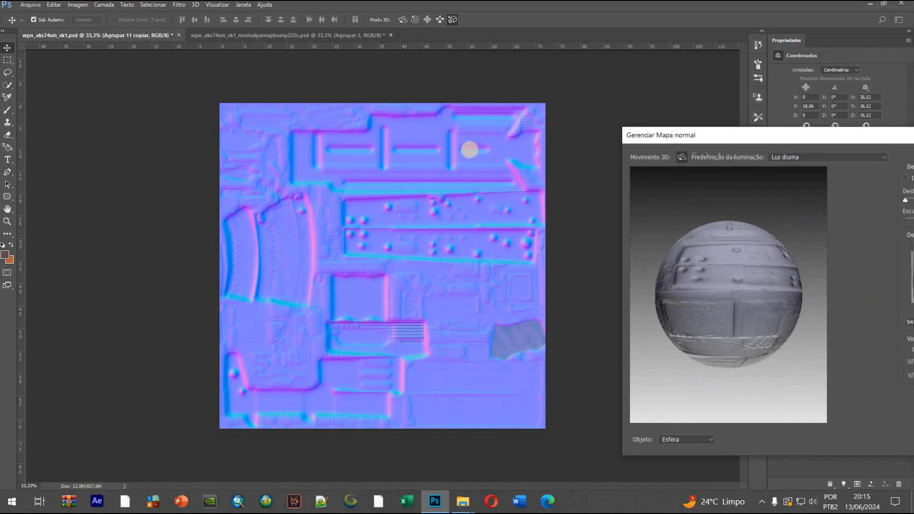
left_click_drag(718, 279, 780, 172)
left_click(781, 158)
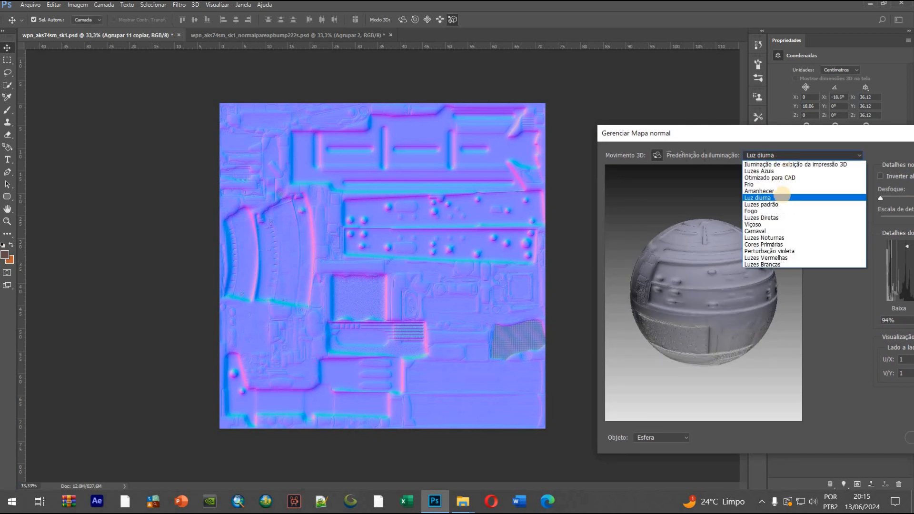
left_click(785, 156)
left_click_drag(789, 129, 744, 101)
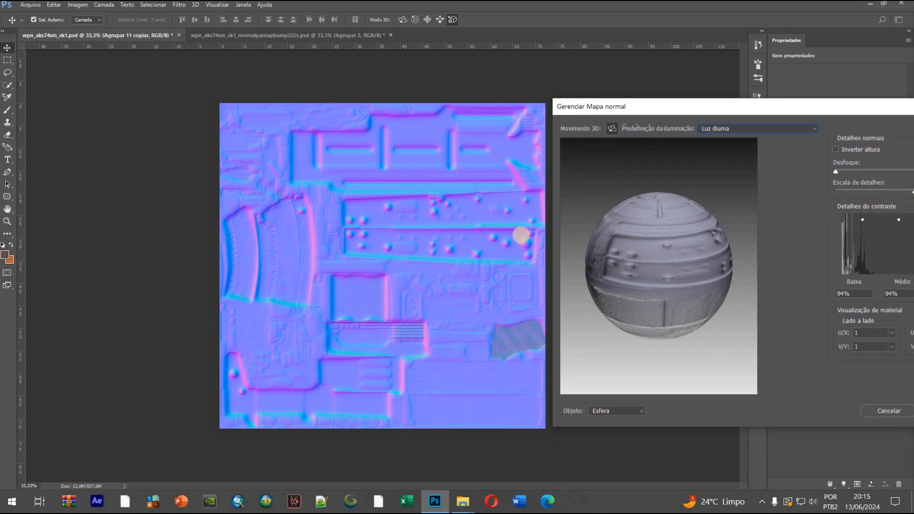
left_click_drag(675, 106, 646, 106)
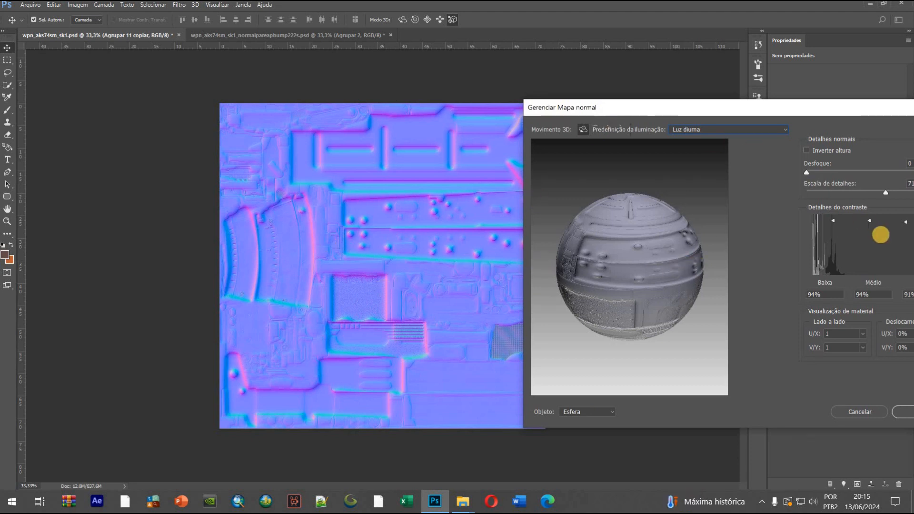
Set the contrast details to 97% high and 68% medium, then apply the normal map and show the layer list
left_click_drag(838, 108, 821, 106)
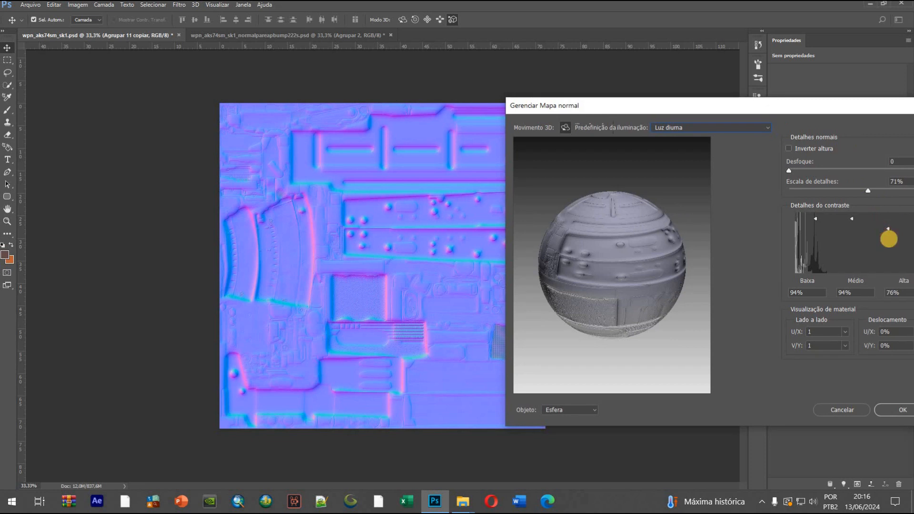
left_click_drag(888, 239, 888, 257)
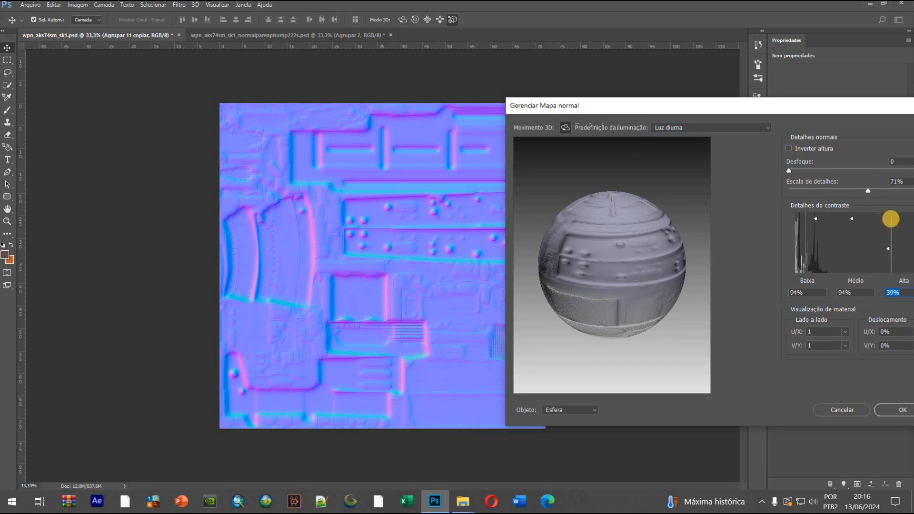
mouse_move(888, 217)
left_mouse_down()
mouse_move(852, 234)
mouse_move(852, 249)
left_mouse_up()
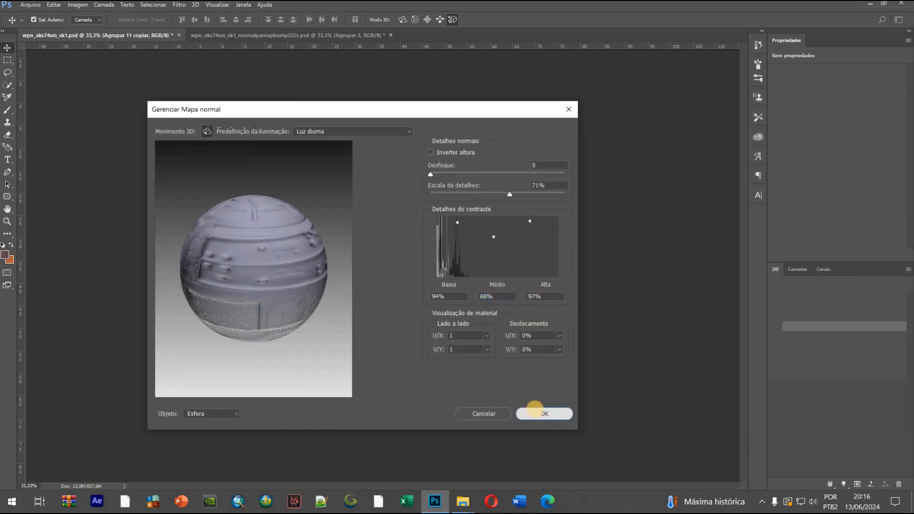
left_click(534, 409)
left_click(798, 269)
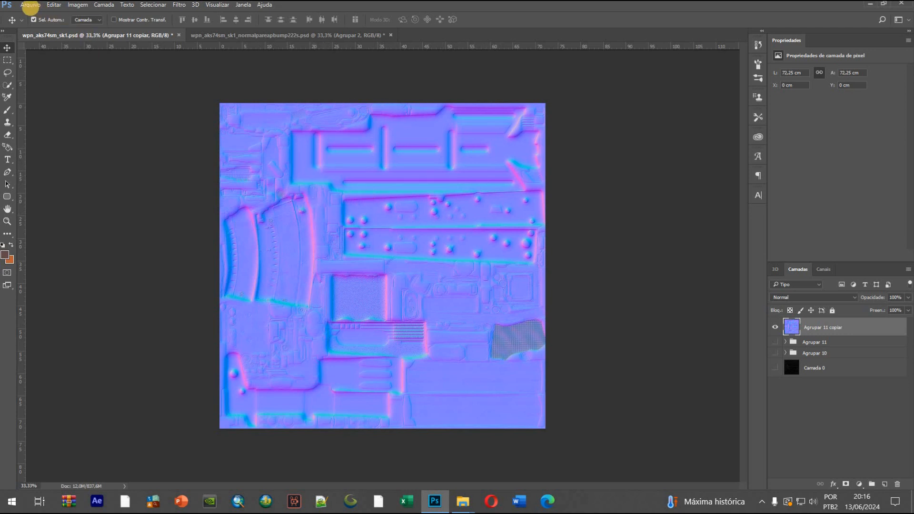
Save a Targa copy of the normal map in the wpn_aks74m folder, overwriting wpn_aks74sm_sk1_normal.tga
left_click(28, 6)
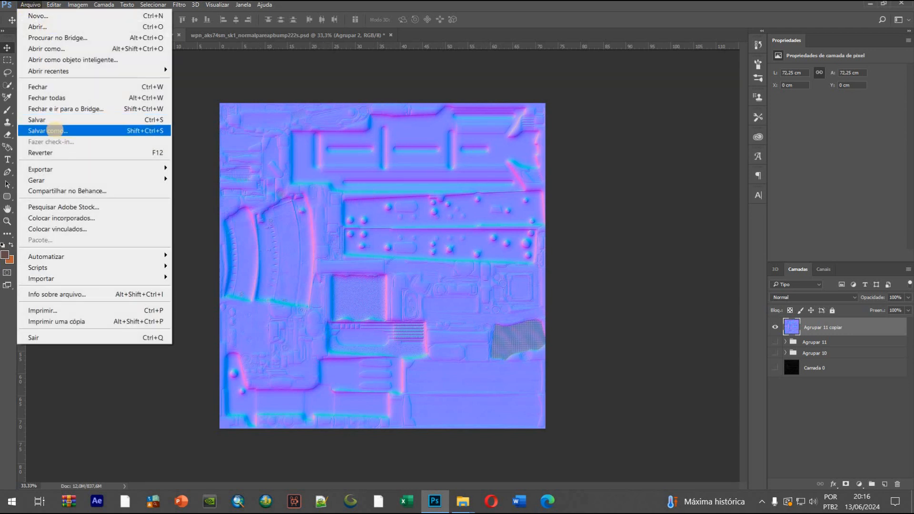
left_click(52, 131)
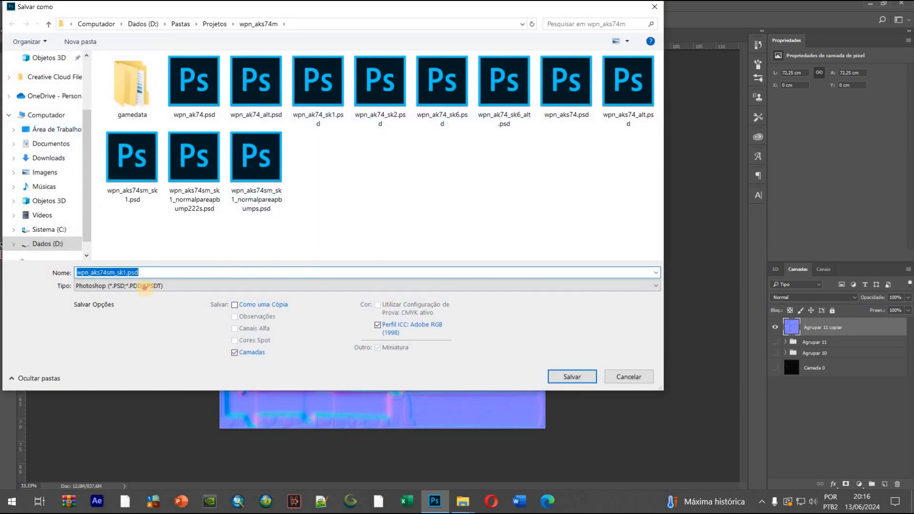
left_click(143, 286)
left_click(100, 466)
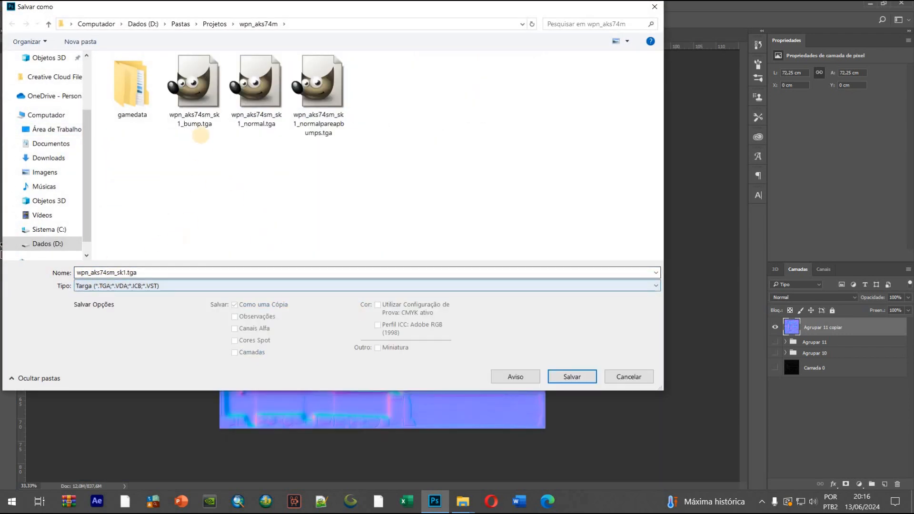
left_click(266, 123)
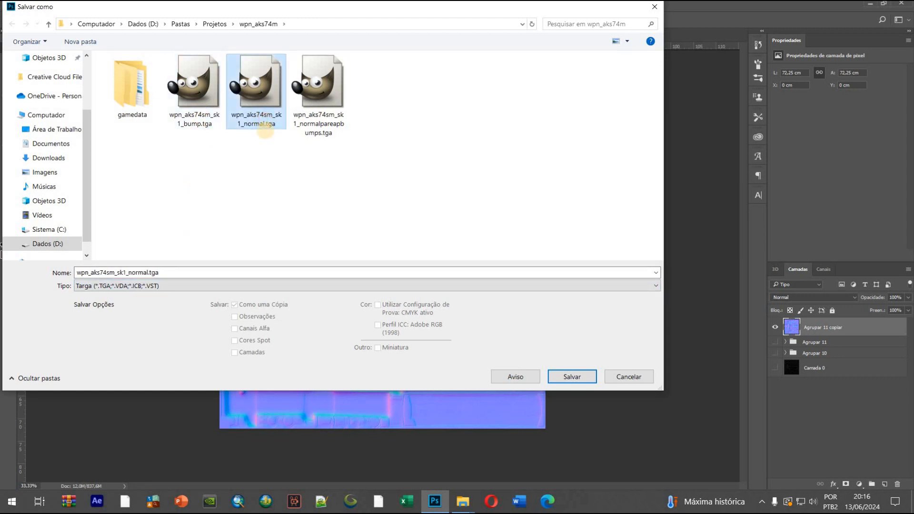
left_click(566, 377)
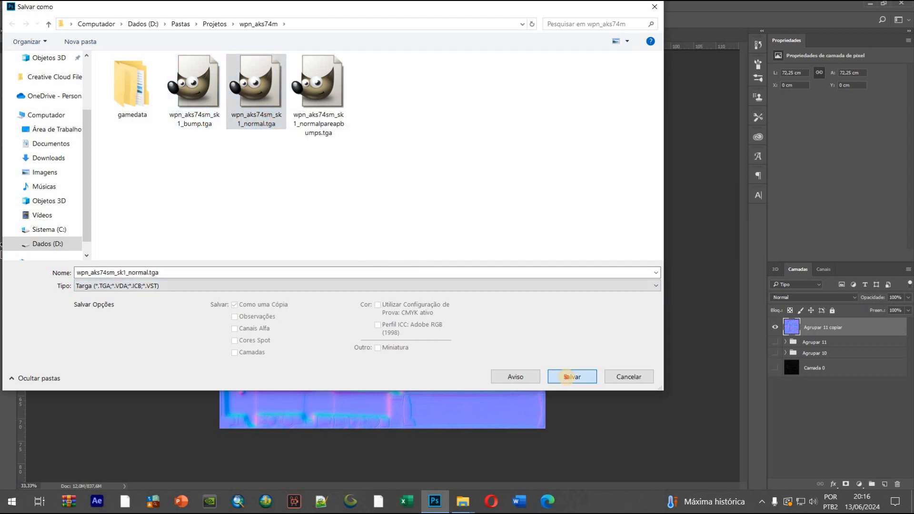
left_click(489, 251)
left_click(350, 119)
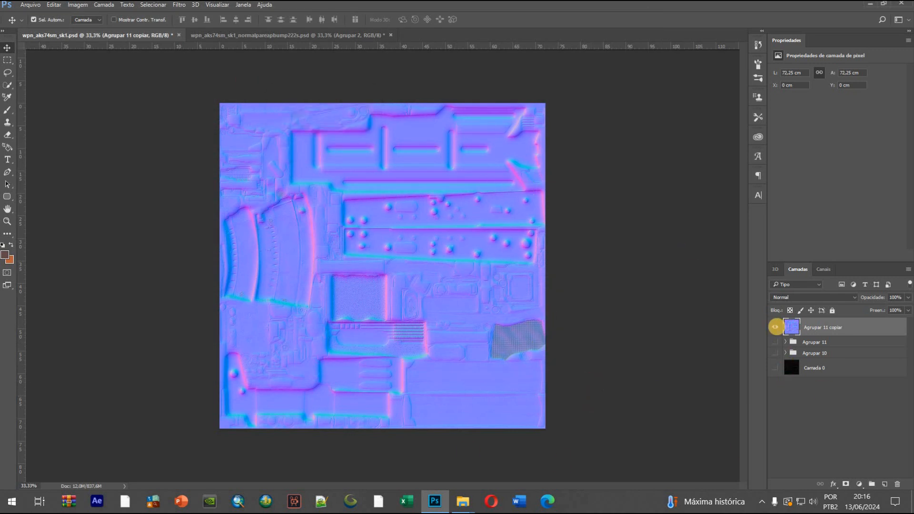
Hide the normal map layer and the grayscale group Agrupar 11, leaving Agrupar 10 and Camada 0 displayed
left_click(776, 327)
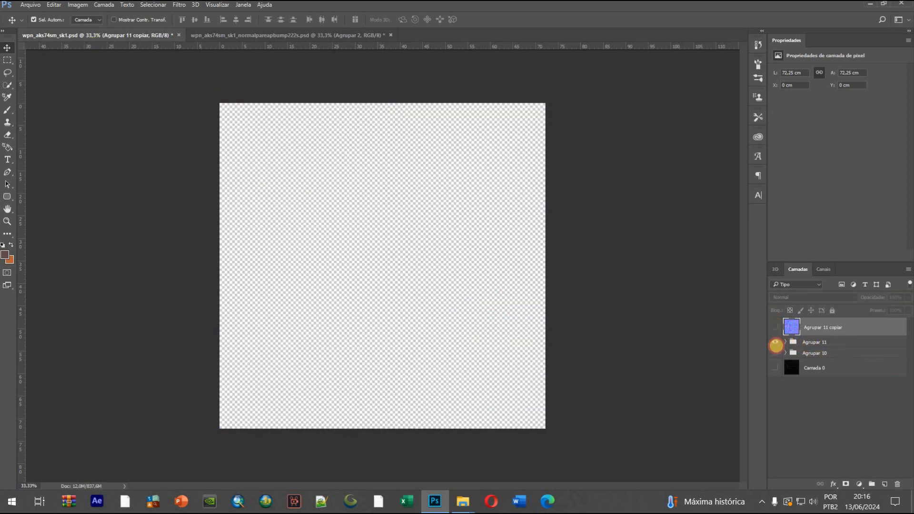
left_click(776, 351)
left_click(824, 344)
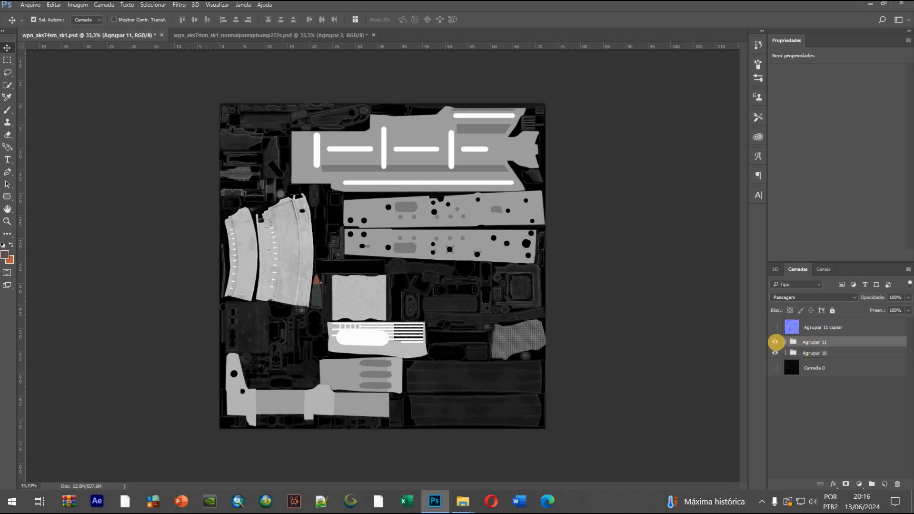
left_click(774, 353)
left_click(775, 353)
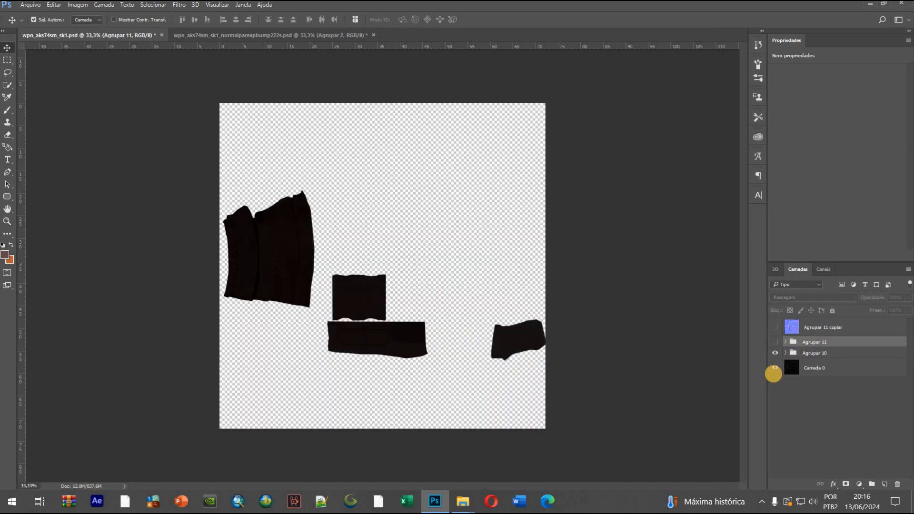
left_click(774, 372)
Group Agrupar 10 with Camada 0, merge a duplicate of that group into one layer, hide the original group and save the document
left_click(831, 368)
left_click(847, 353, "shift")
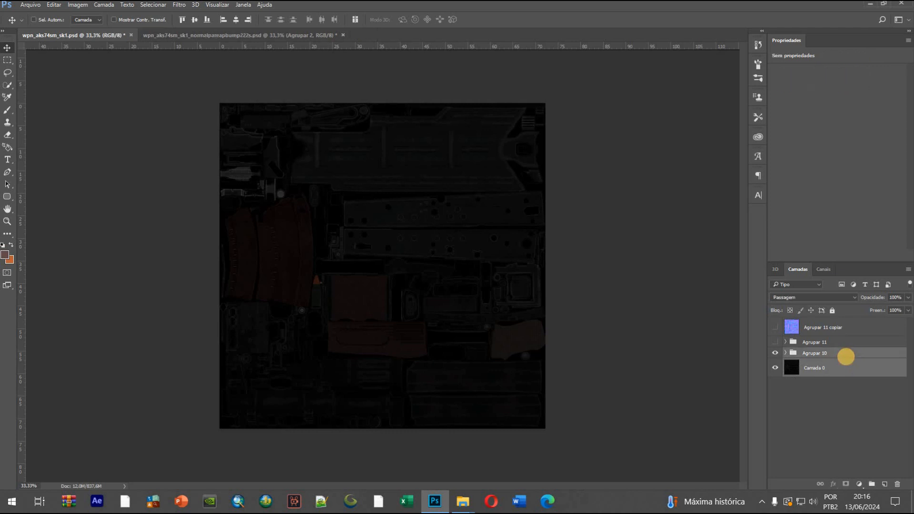
key("ctrl+g")
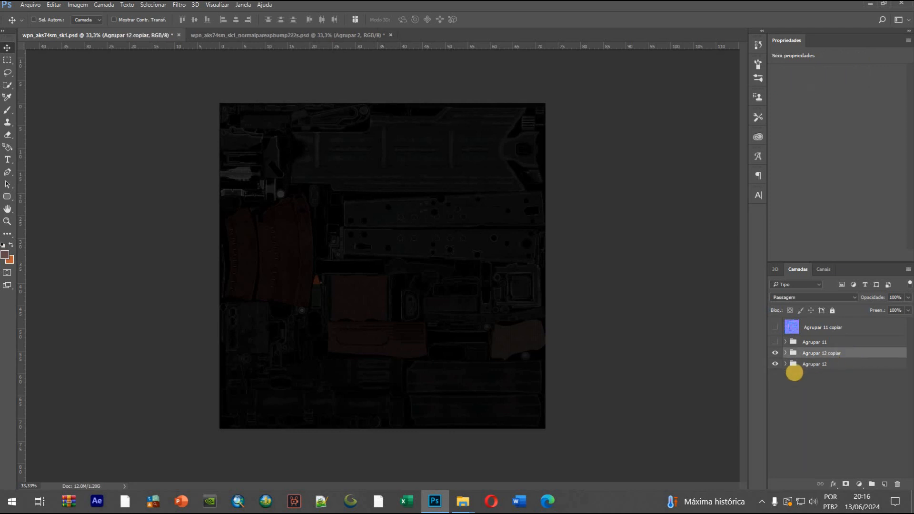
key("ctrl+e")
left_click(775, 371)
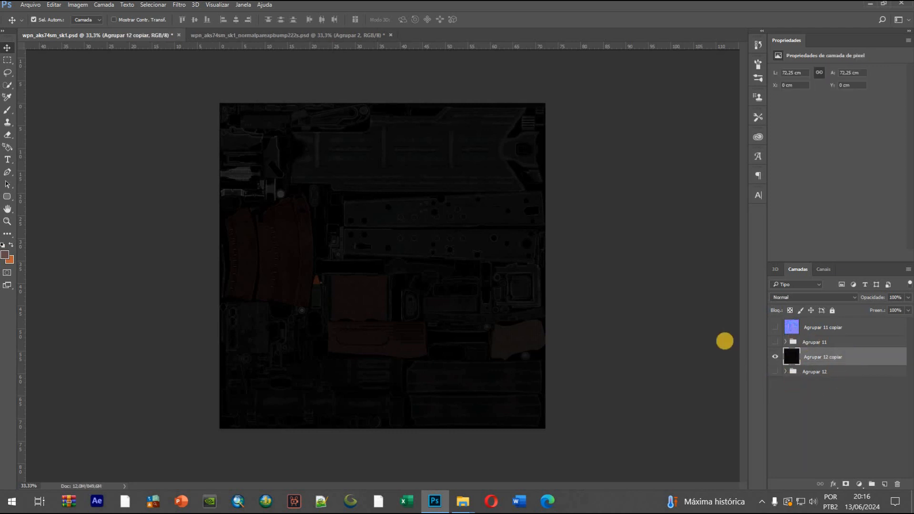
key("ctrl+s")
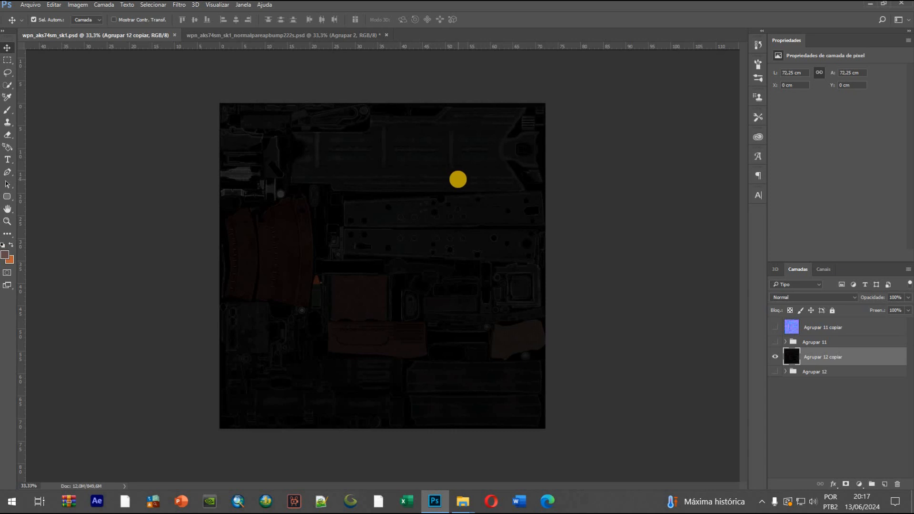
Start a Pen shape above the merged texture layer Agrupar 12 copiar, tracing the magazine's left edge up to its upper-left corner
left_click(854, 322)
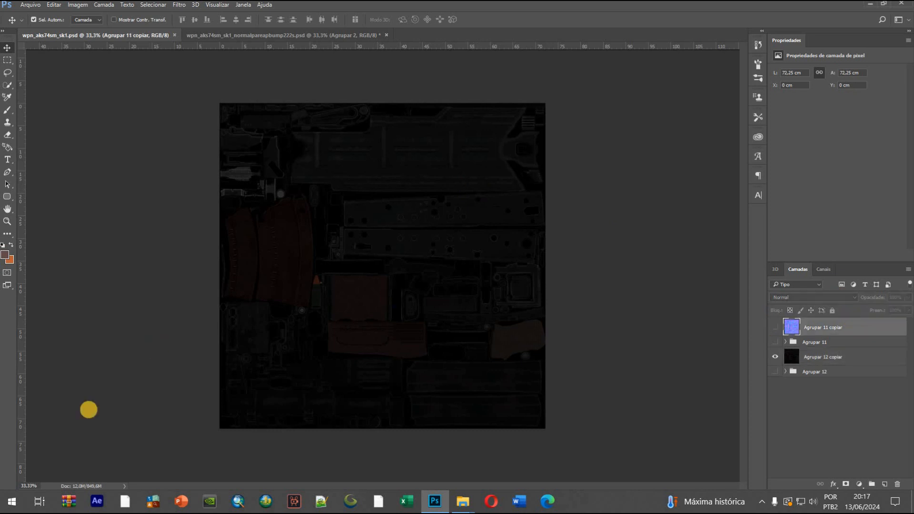
left_click(88, 486)
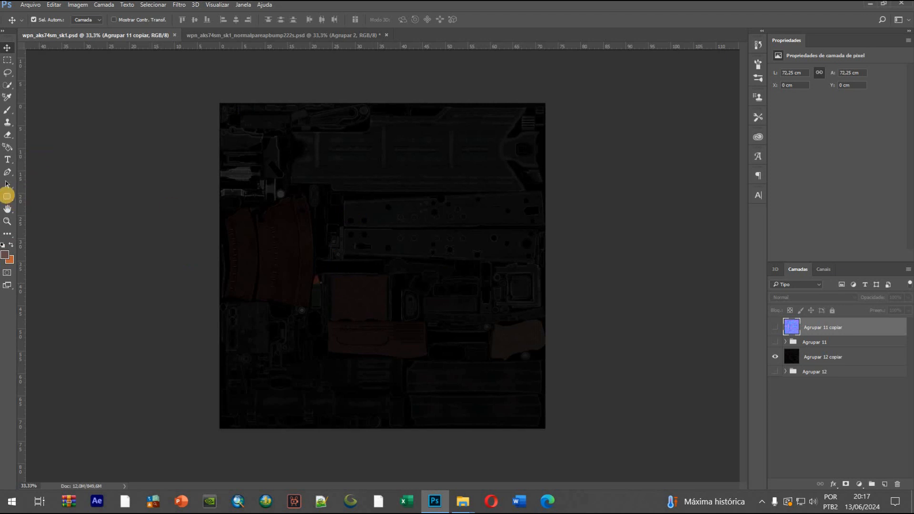
left_click(7, 172)
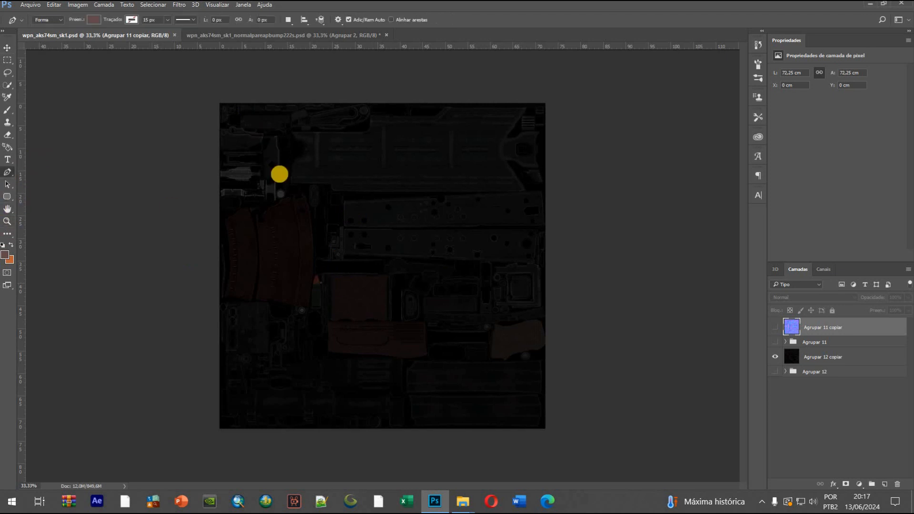
left_click(877, 356)
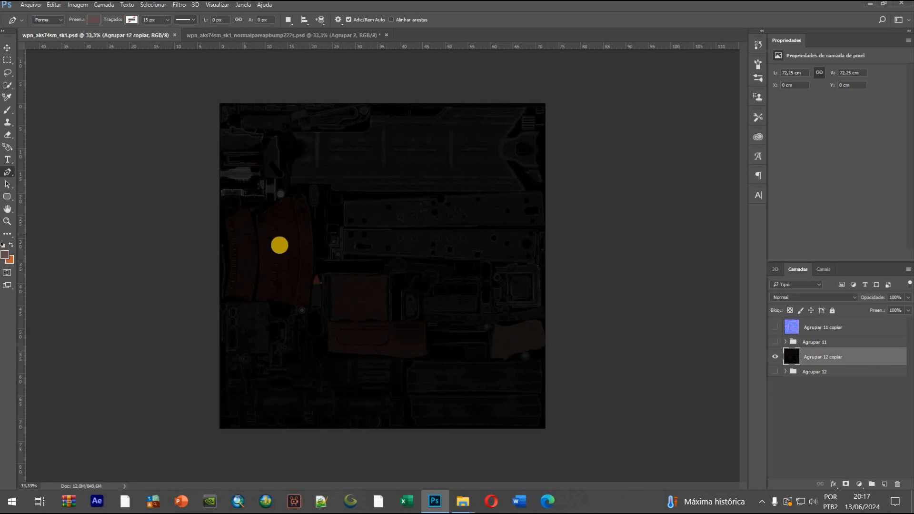
key("ctrl+plus")
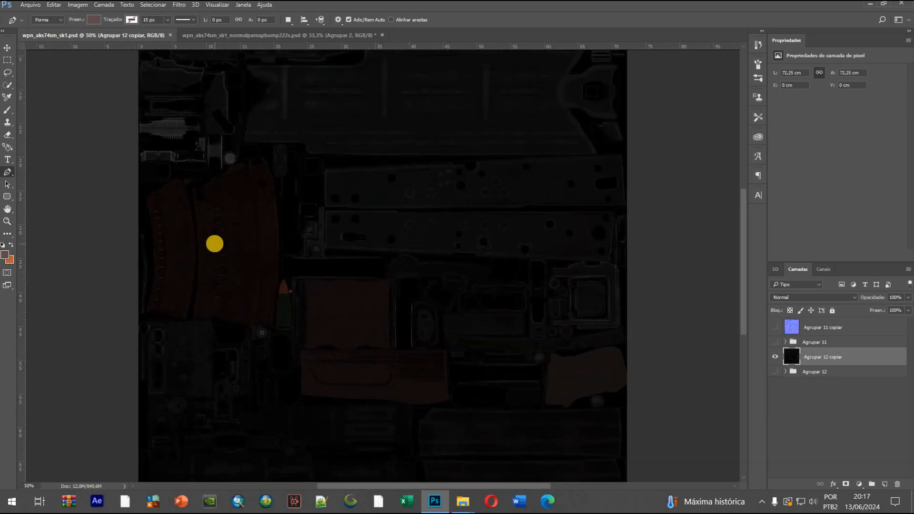
key("ctrl+plus")
left_click_drag(463, 485, 424, 486)
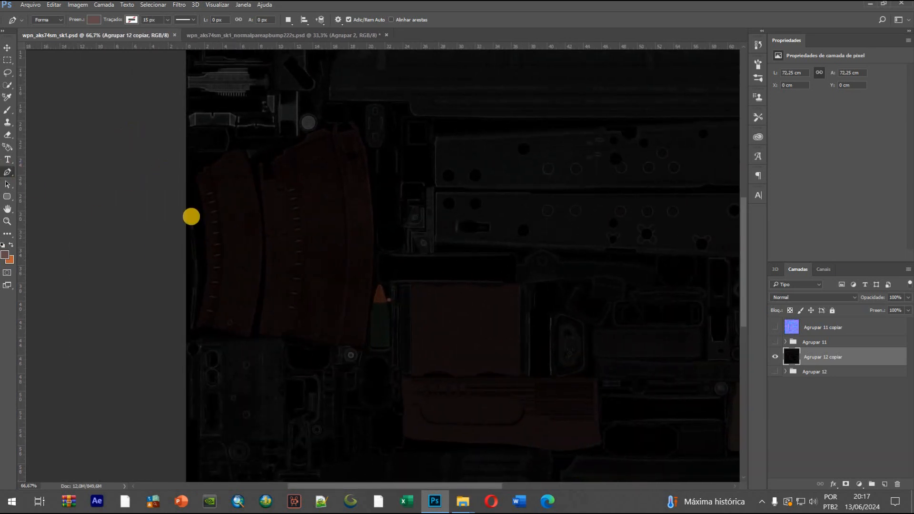
left_click_drag(199, 309, 199, 304)
left_click_drag(204, 258, 195, 187)
left_click(195, 177)
left_click(201, 168)
left_click(207, 161)
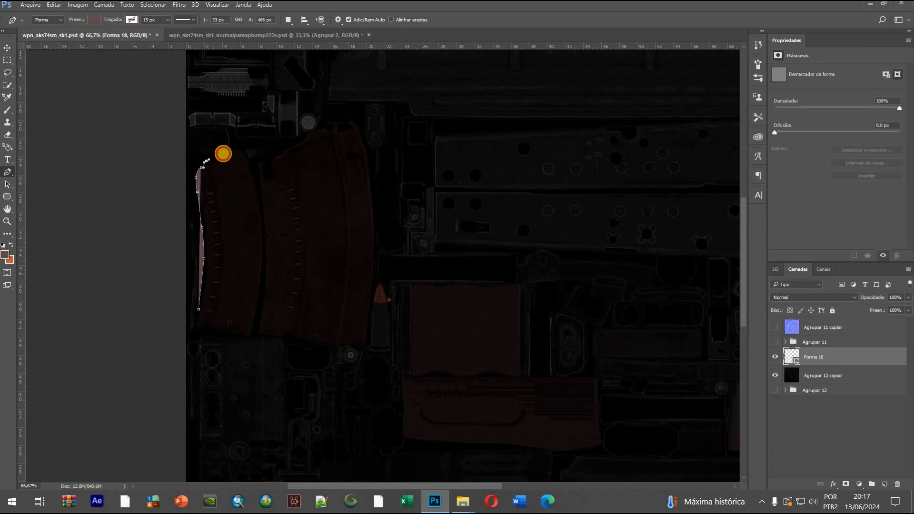
Continue the magazine outline along the uneven top edges of both magazine pieces, following the notch between them
left_click(215, 159)
left_click(224, 153)
left_click(230, 149)
left_click(238, 148)
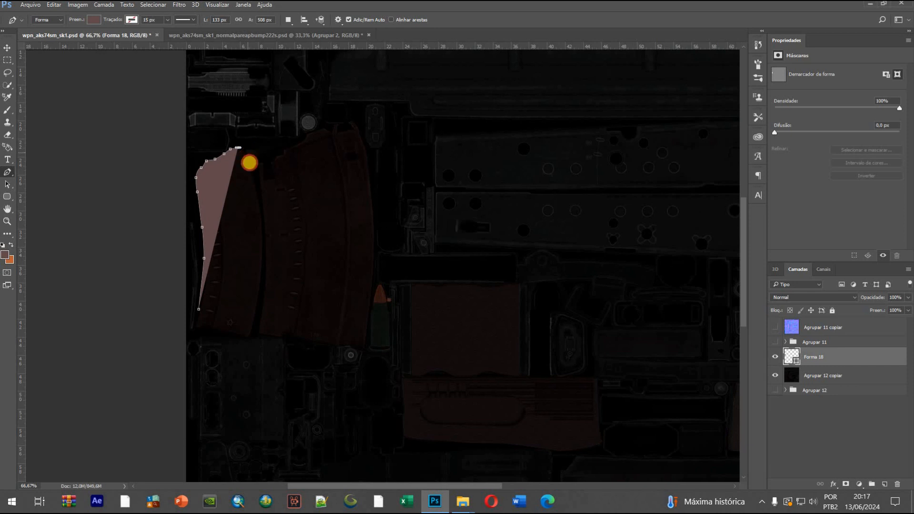
left_click(247, 152)
left_click(250, 164)
left_click(252, 167)
left_click(258, 161)
left_click_drag(265, 153, 274, 153)
left_click(280, 152)
left_click(286, 148)
left_click(293, 145)
left_click(301, 141)
left_click(305, 135)
left_click(324, 125)
left_click(331, 127)
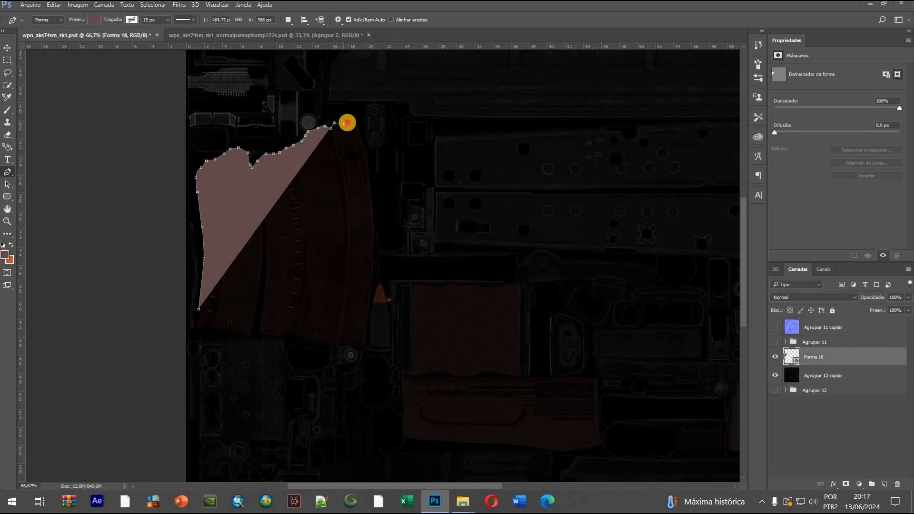
Trace around the magazine's upper-right corner and along its curved right edge to the lower-right corner
left_click(344, 124)
left_click(350, 118)
left_click(353, 121)
left_click(361, 128)
left_click(367, 141)
left_click(367, 147)
left_click(373, 172)
left_click(374, 221)
left_click(375, 264)
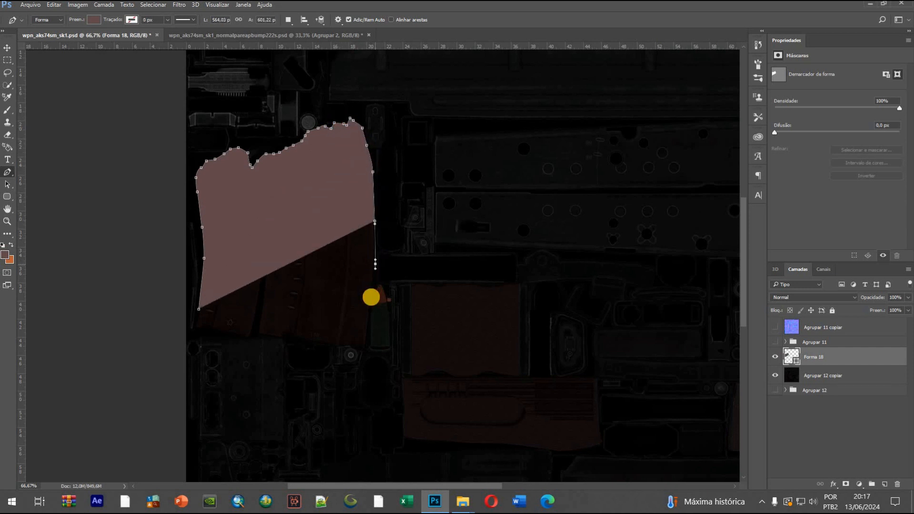
left_click_drag(371, 308, 369, 315)
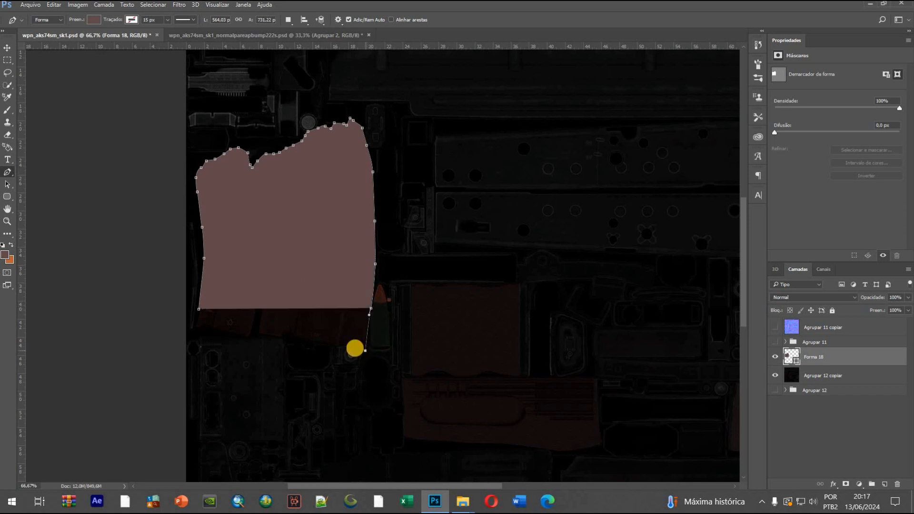
left_click(365, 350)
Set the magazine shape's fill to none and resume the open path at its lower-right end point
left_click(94, 20)
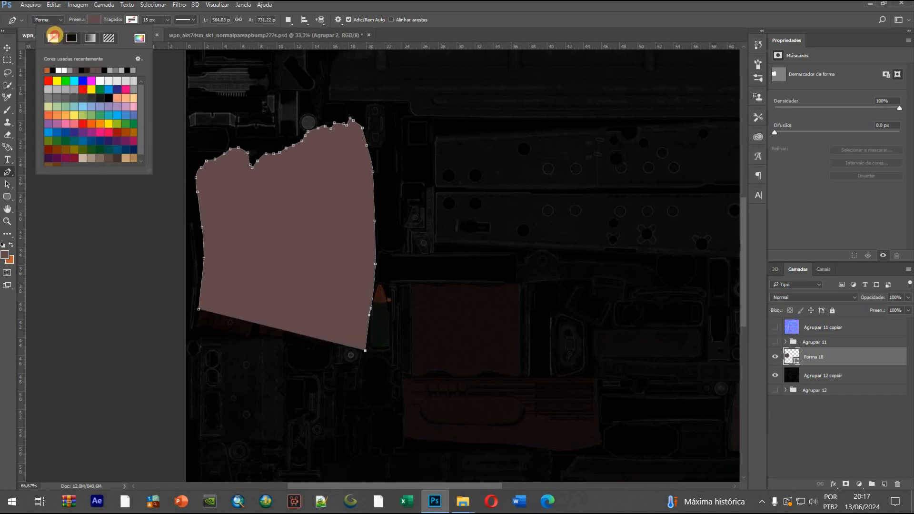
left_click(54, 36)
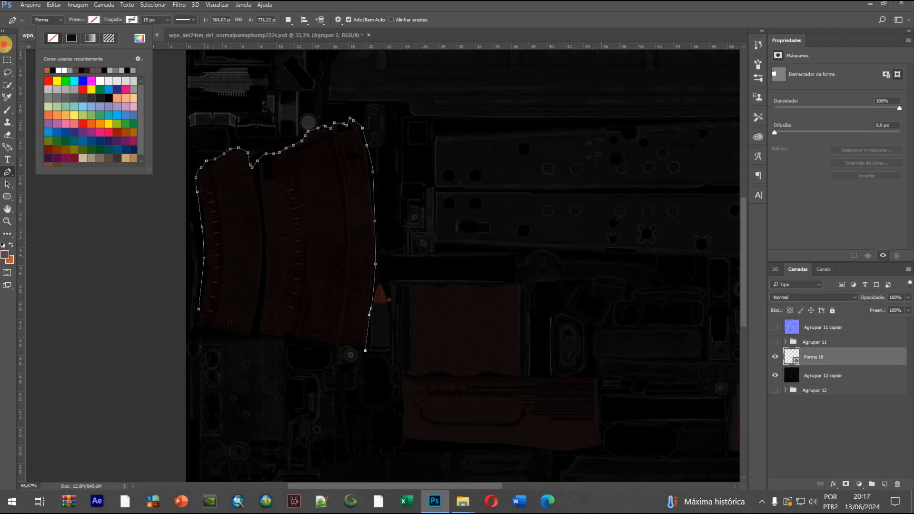
left_click(6, 46)
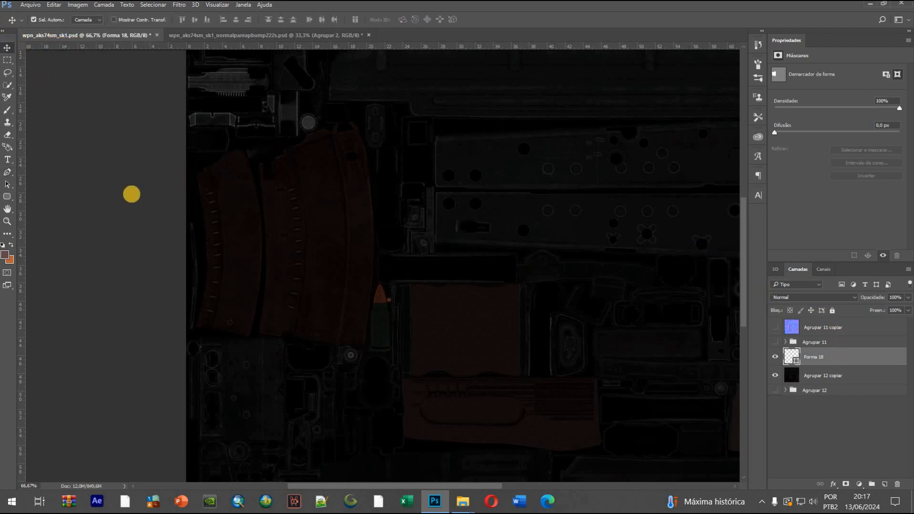
left_click(6, 169)
left_click(366, 352)
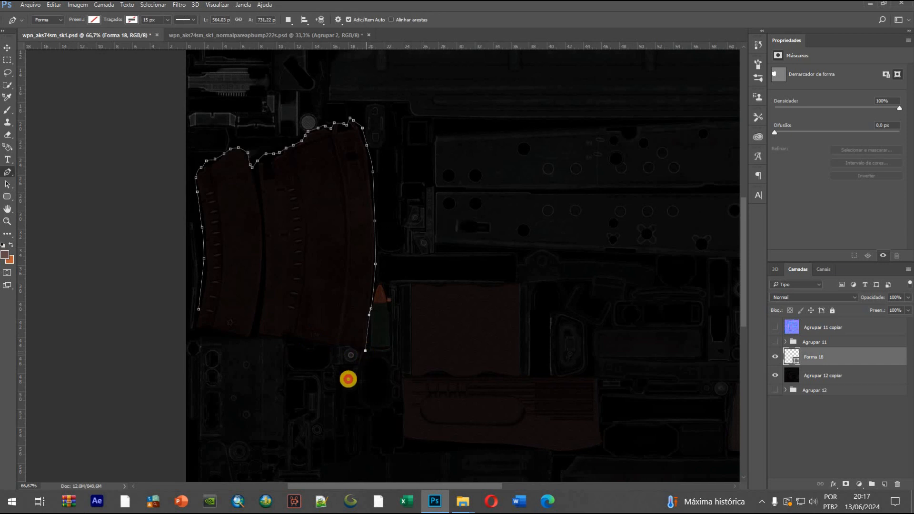
Trace the bottom edge of the wide magazine piece, from the lower-right corner to the gap beside the narrow piece
scroll(292, 379, "up", 4)
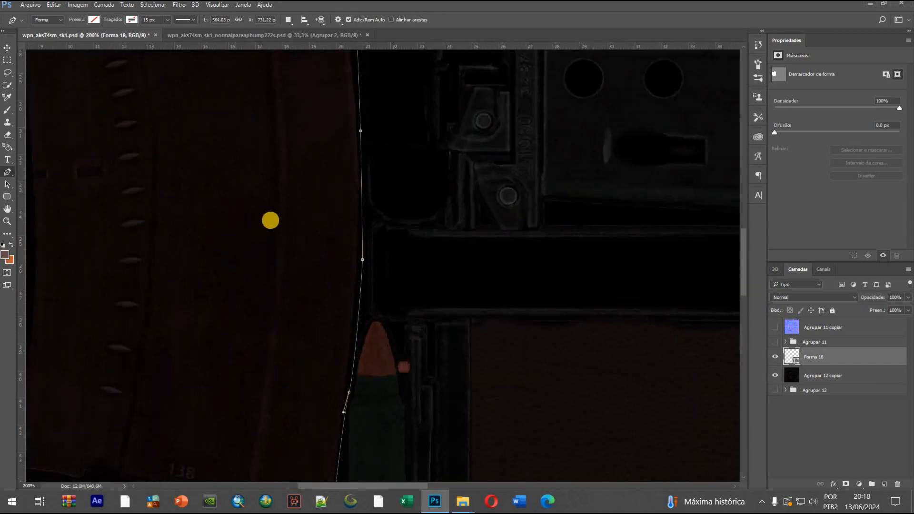
scroll(269, 219, "down", 3)
left_click(304, 396)
left_click(277, 392)
left_click(244, 392)
left_click(90, 356)
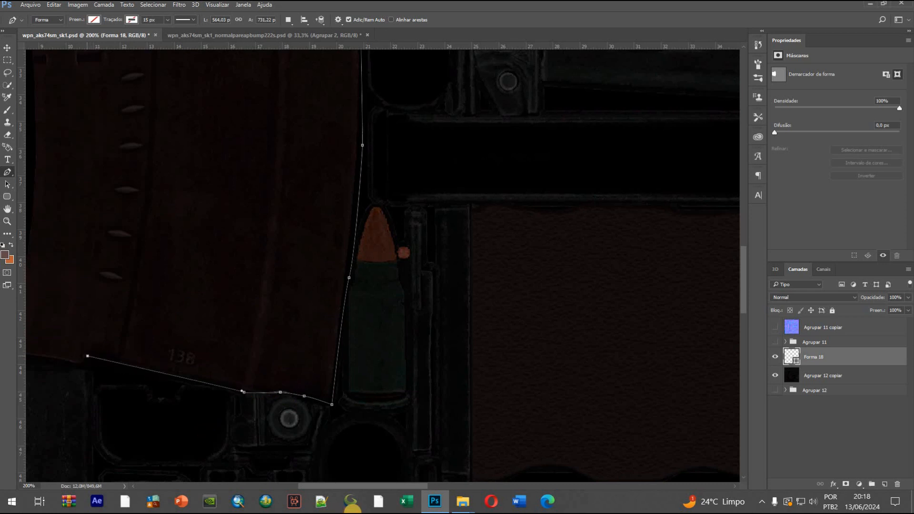
left_click_drag(374, 485, 312, 486)
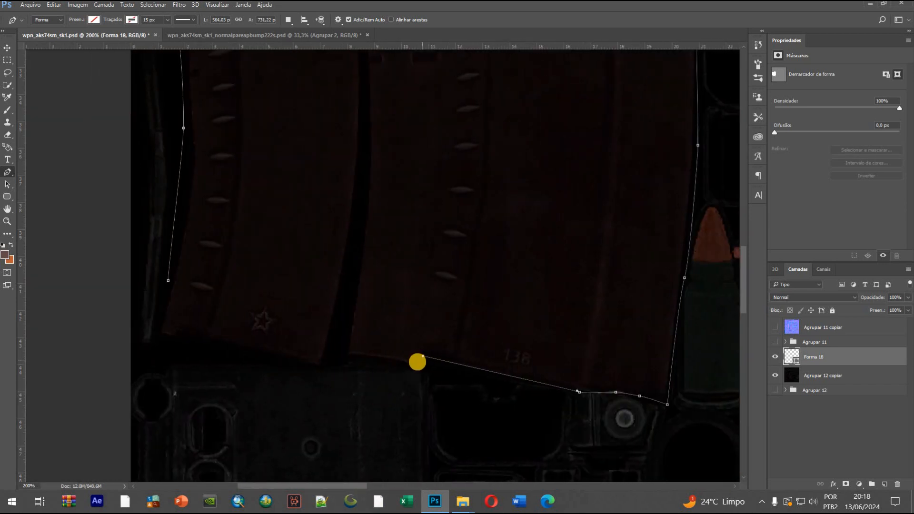
left_click(394, 361)
left_click(371, 357)
left_click(357, 356)
left_click(341, 356)
left_click(335, 356)
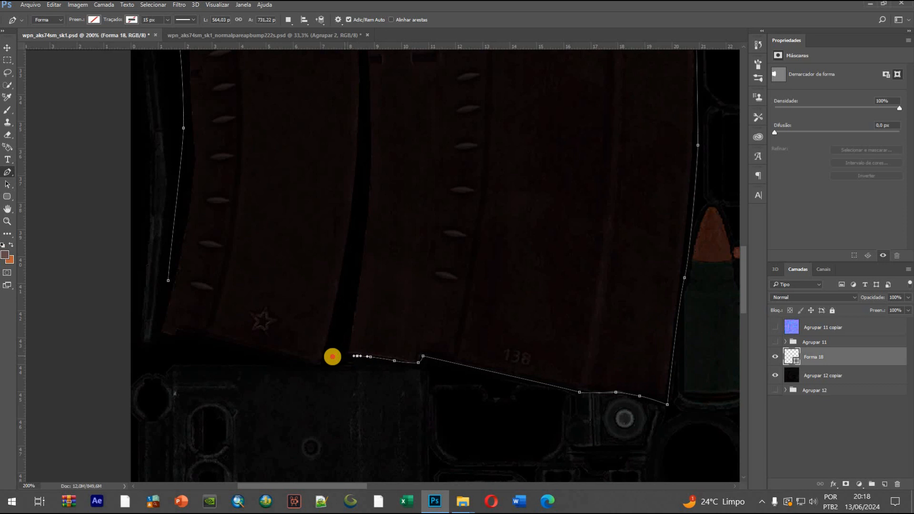
Trace the bottom edge of the narrow magazine piece and close the path at its starting point
left_click(321, 364)
left_click(245, 347)
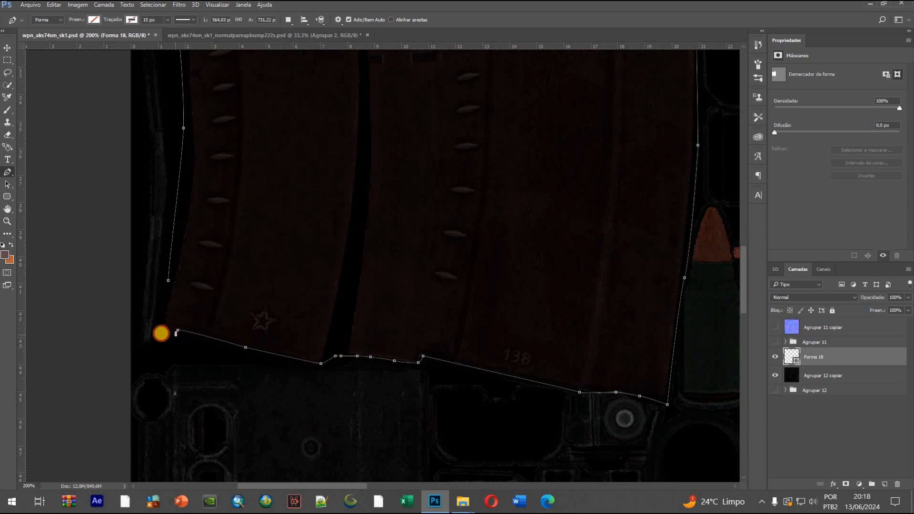
left_click_drag(160, 334, 160, 324)
left_click_drag(168, 280, 182, 278)
key("ctrl+z")
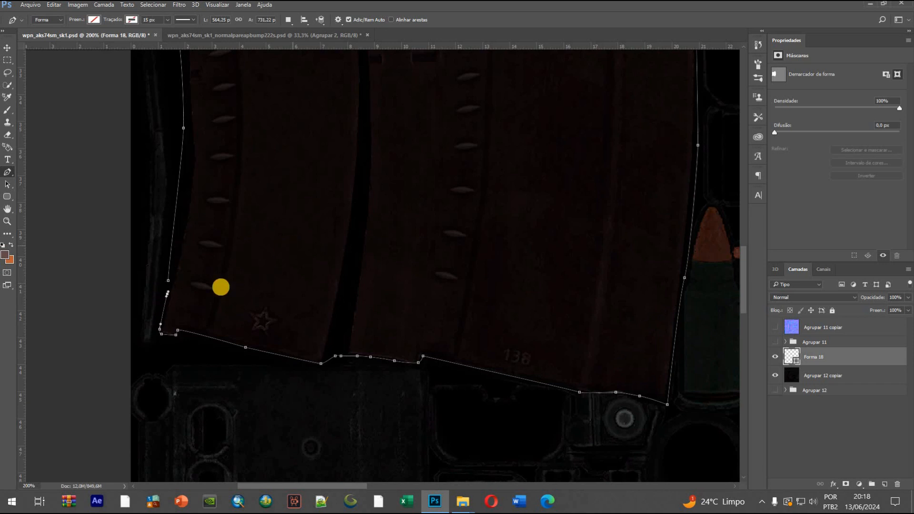
left_click(168, 280)
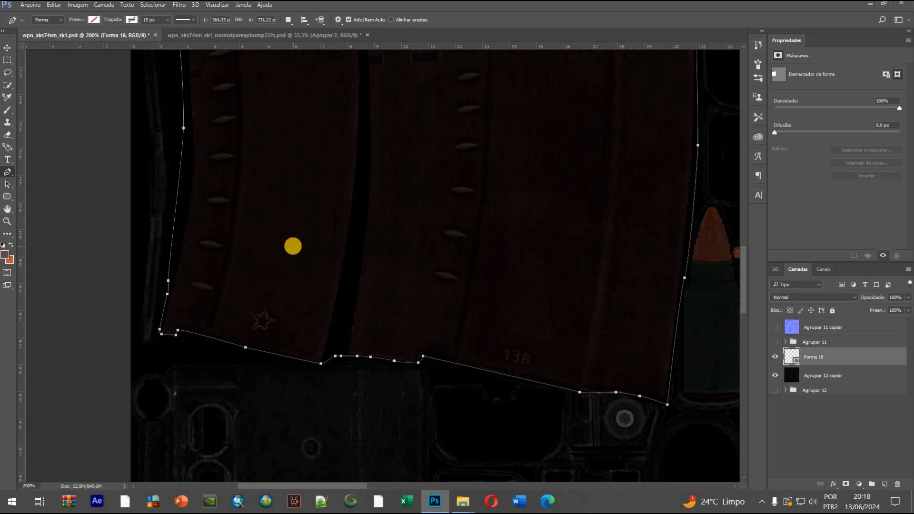
Convert the closed magazine path into a selection and copy that area of Agrupar 12 copiar to a new layer
key("ctrl+minus")
key("ctrl+minus")
key("ctrl+minus")
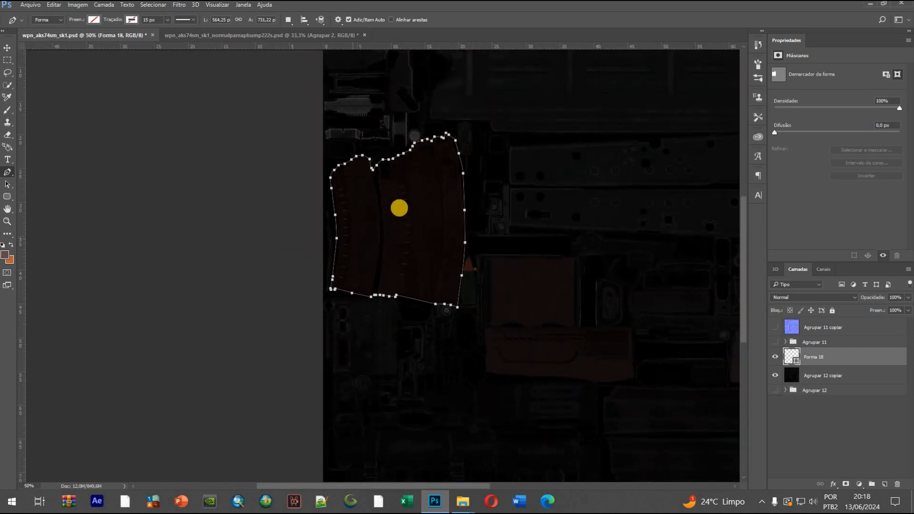
right_click(401, 213)
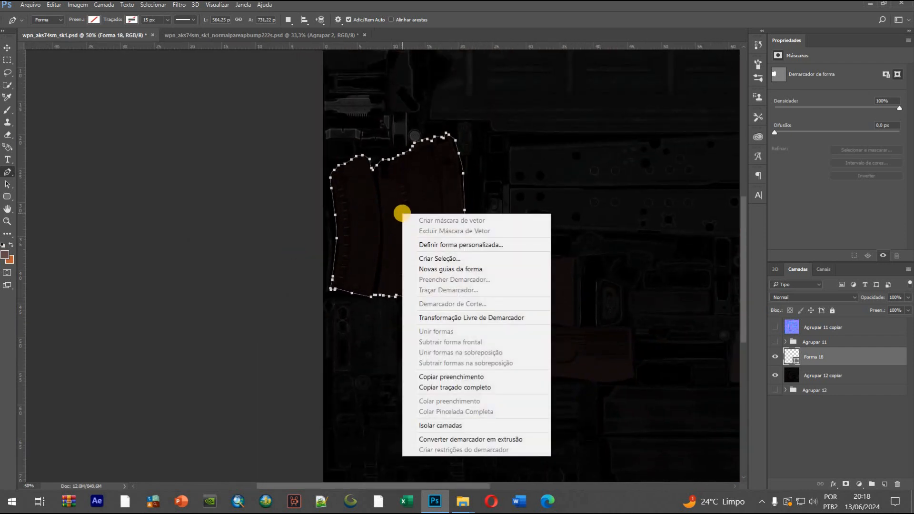
left_click(430, 258)
left_click(382, 94)
left_click(818, 374)
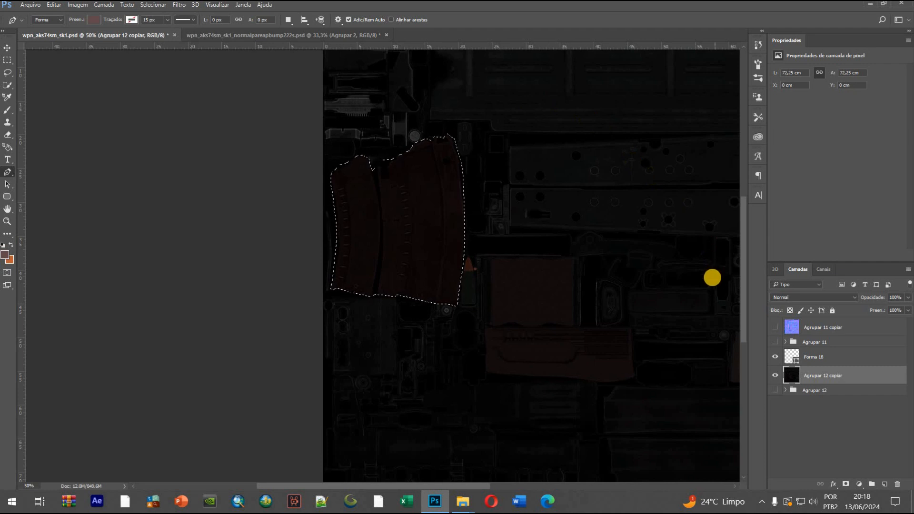
key("ctrl+j")
Check the isolated magazine copy, hide it, and show the merged texture layer with the grayscale group Agrupar 11
left_click(775, 394)
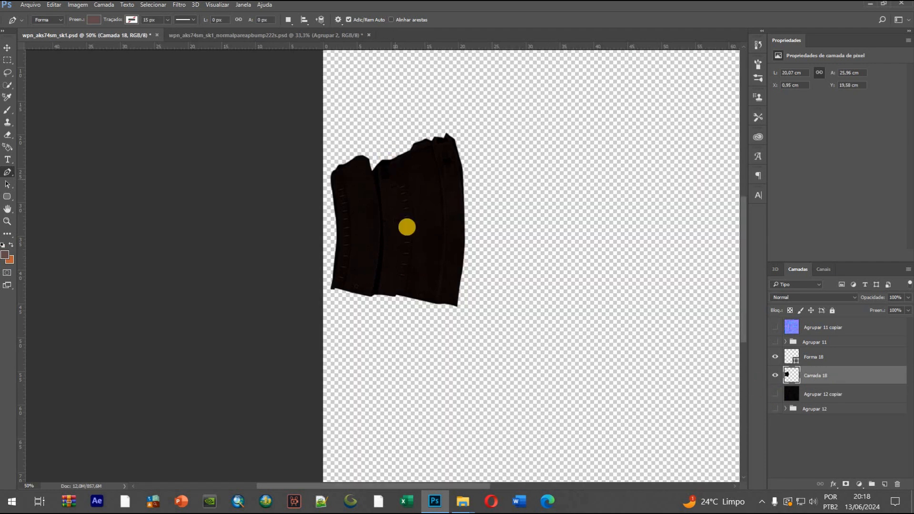
left_click(775, 375)
left_click(775, 394)
left_click_drag(431, 486, 476, 487)
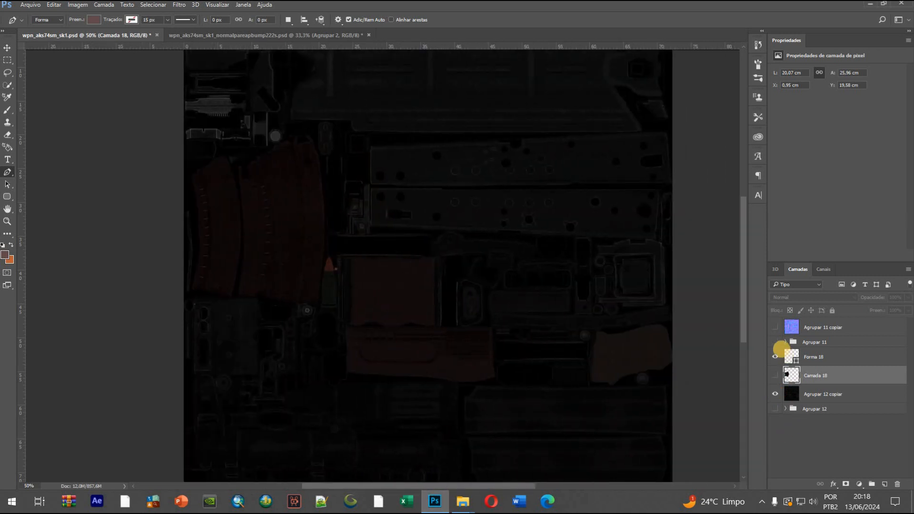
left_click(774, 343)
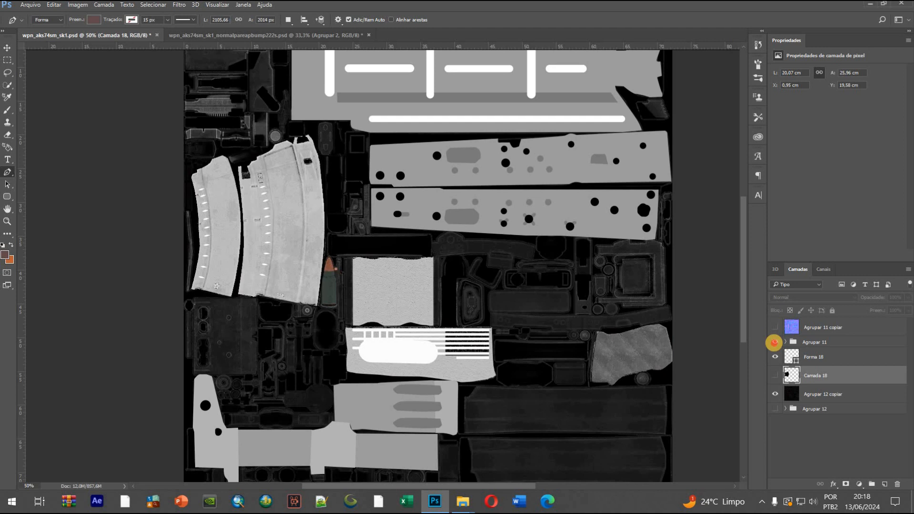
Show the original group Agrupar 12 in place of its merged copy, expand it and check what its subgroup Agrupar 10 contributes
left_click(774, 408)
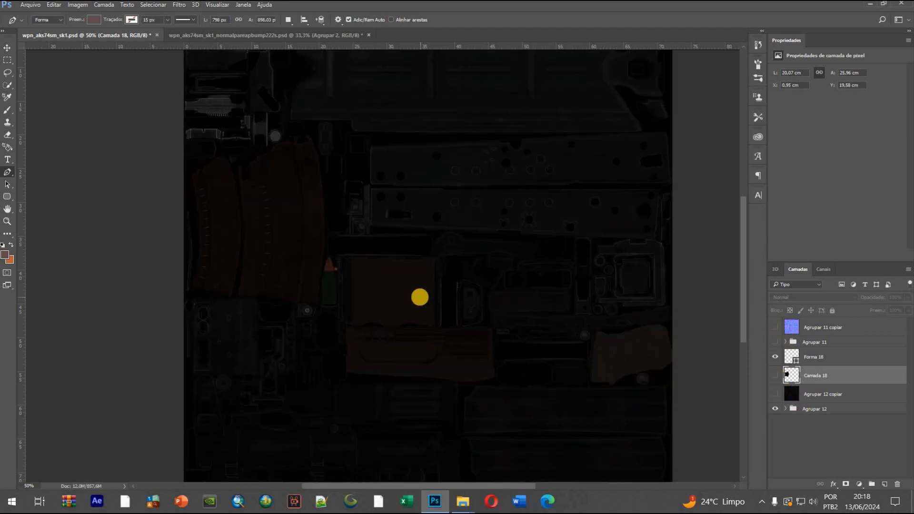
key("v")
left_click(466, 318)
scroll(843, 470, "up", 3)
left_click(792, 362)
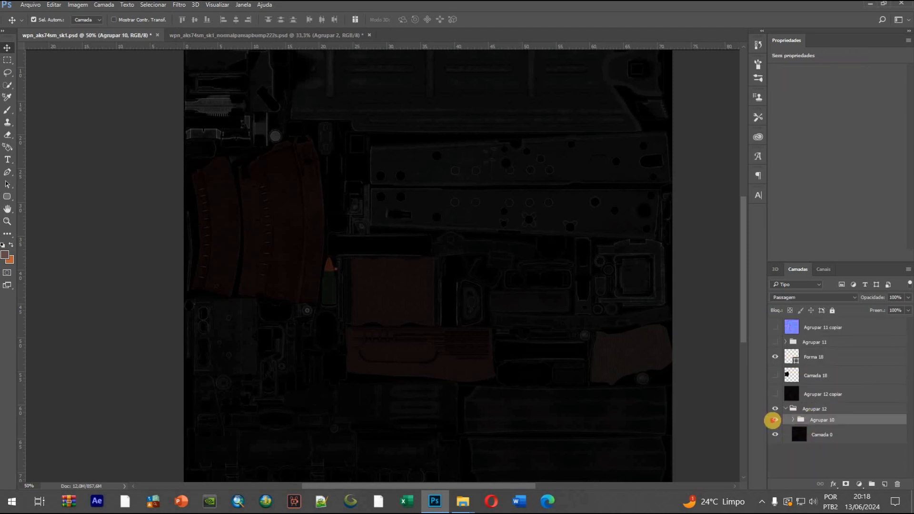
left_click(773, 420)
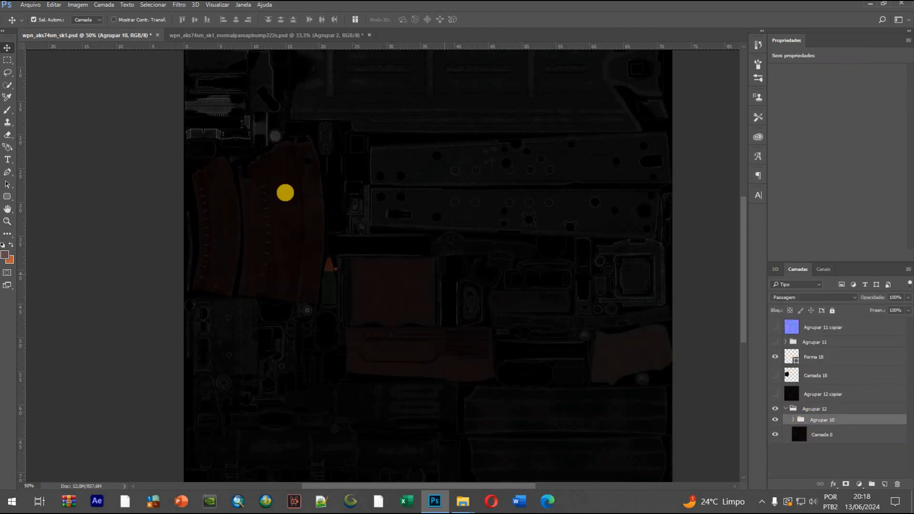
Duplicate group Agrupar 10, merge the duplicate into one layer and move it directly above Agrupar 12 copiar
key("ctrl+j")
key("ctrl+e")
left_click_drag(846, 419, 848, 388)
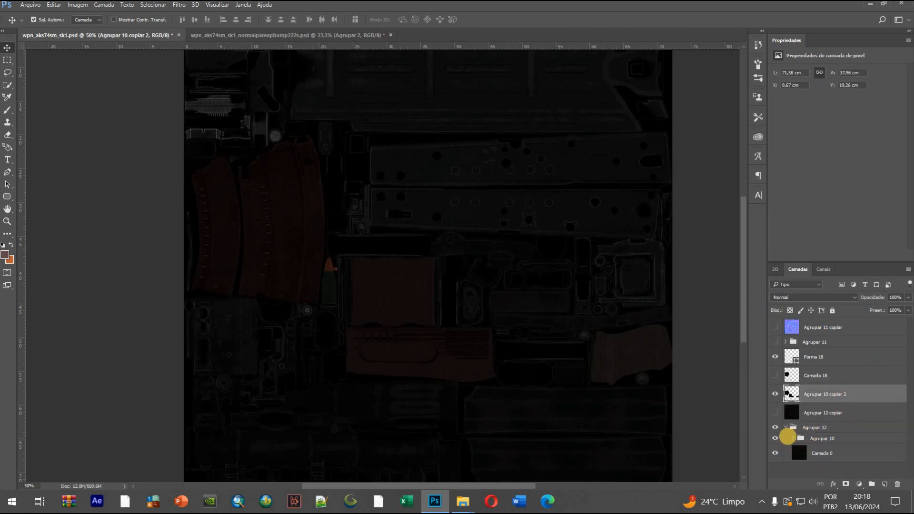
Hide group Agrupar 12, show the layers Agrupar 12 copiar and Camada 18, and make Agrupar 10 copiar 2 the active layer
left_click(774, 411)
left_click(775, 412)
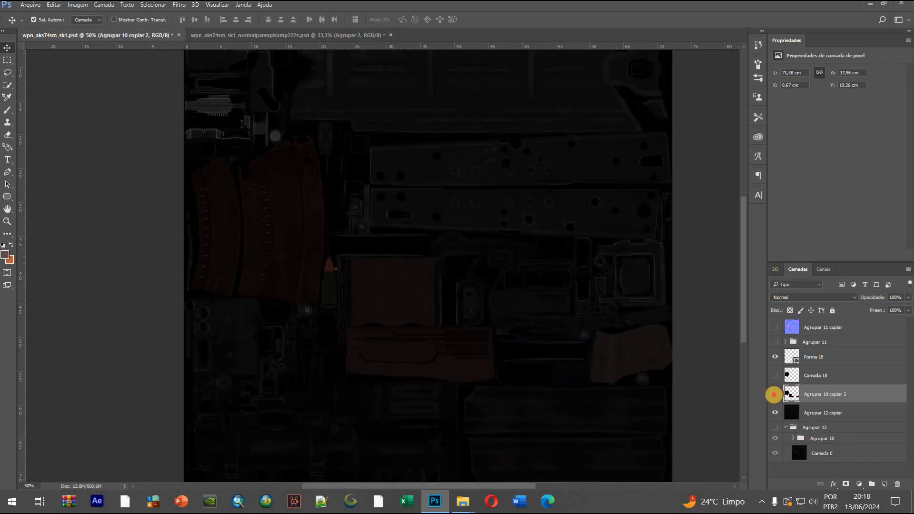
left_click(775, 375)
left_click(833, 373)
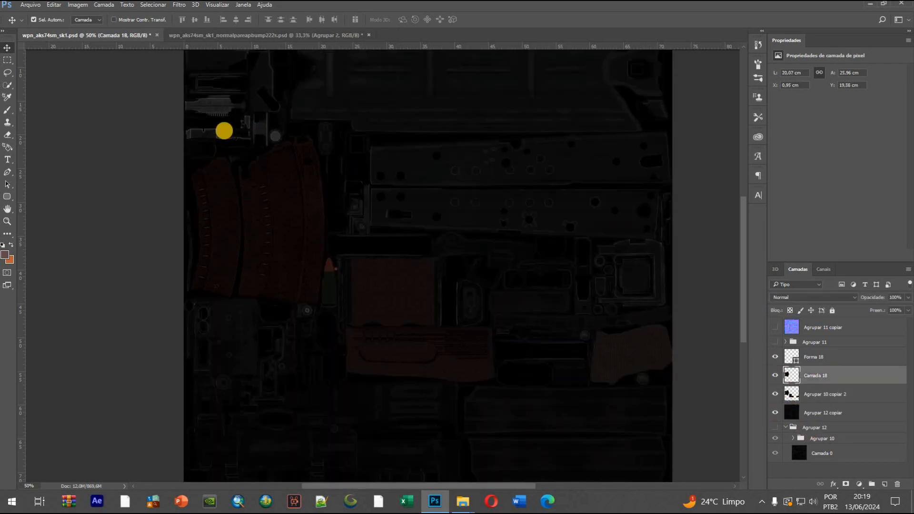
left_click(814, 394)
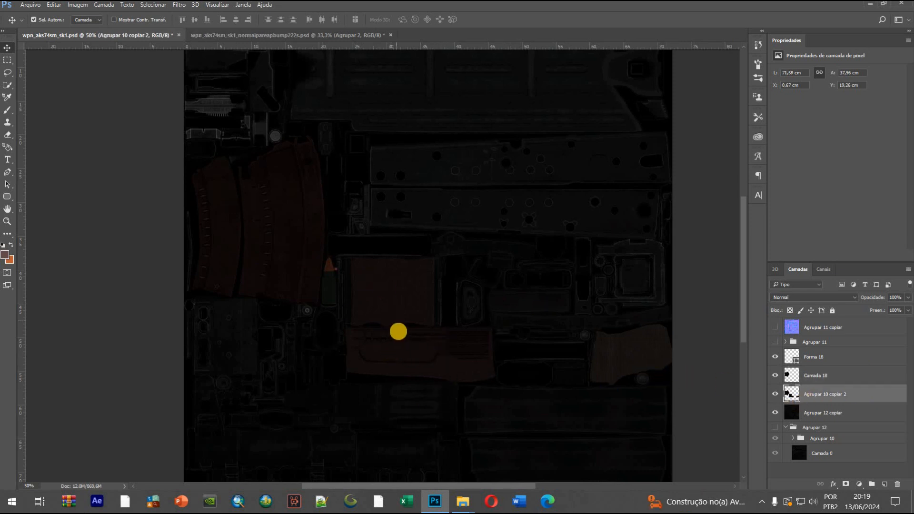
Toggle the visibility of Agrupar 12 copiar, Agrupar 10 copiar 2 and Camada 18 to compare what each layer contains
left_click(775, 413)
left_click(775, 413)
left_click(773, 394)
left_click(774, 376)
left_click(775, 413)
left_click(775, 413)
left_click(775, 394)
left_click(775, 375)
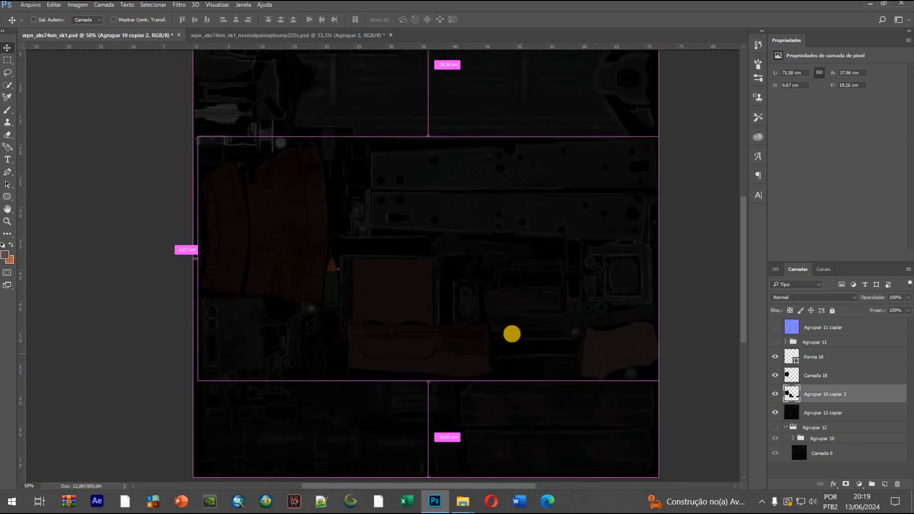
key("ctrl+minus")
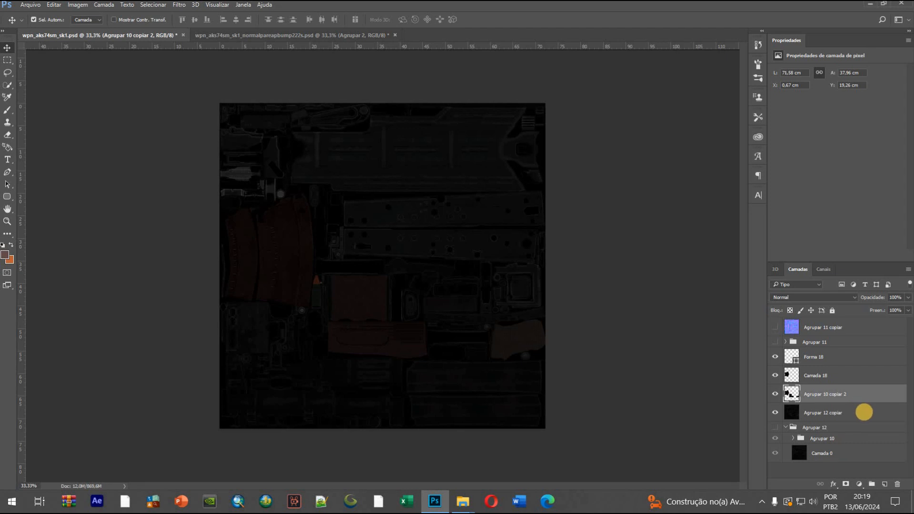
Apply a white Color Overlay in Color blend mode at 100% opacity to Agrupar 12 copiar and rasterize its layer style
left_click(865, 412)
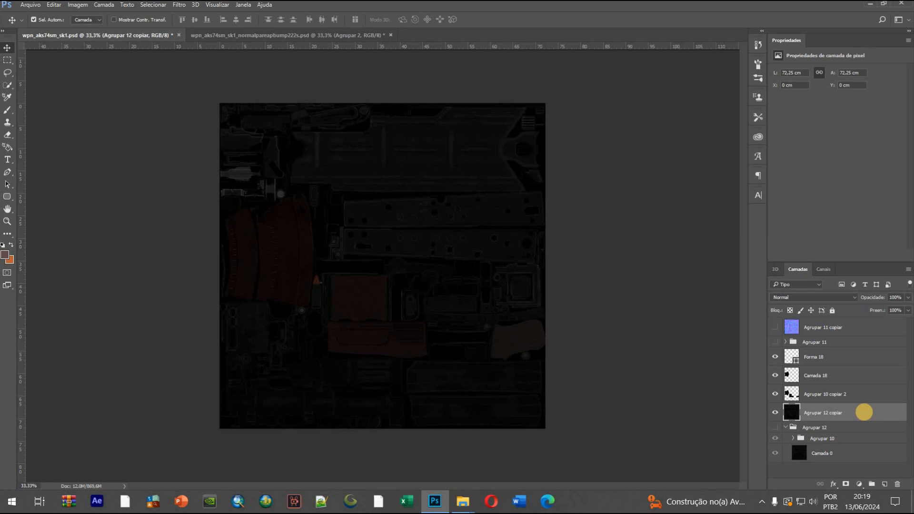
double_click(868, 413)
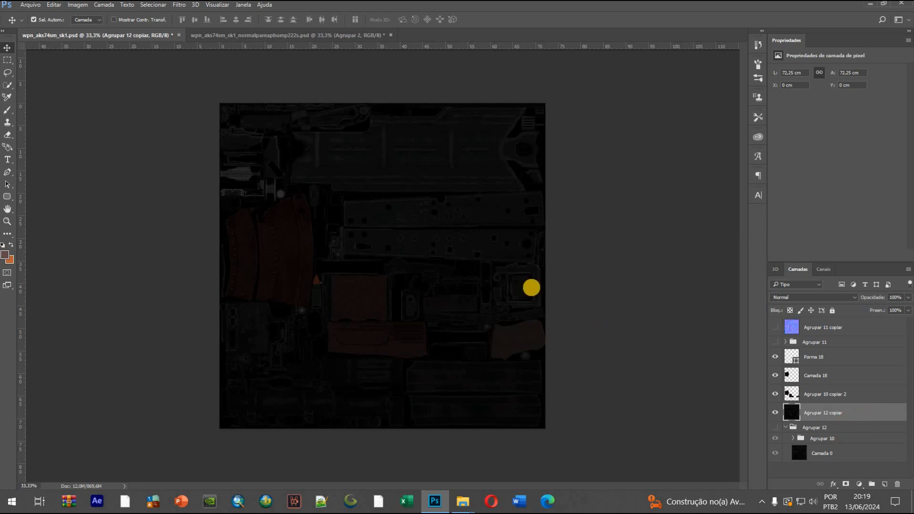
left_click(519, 212)
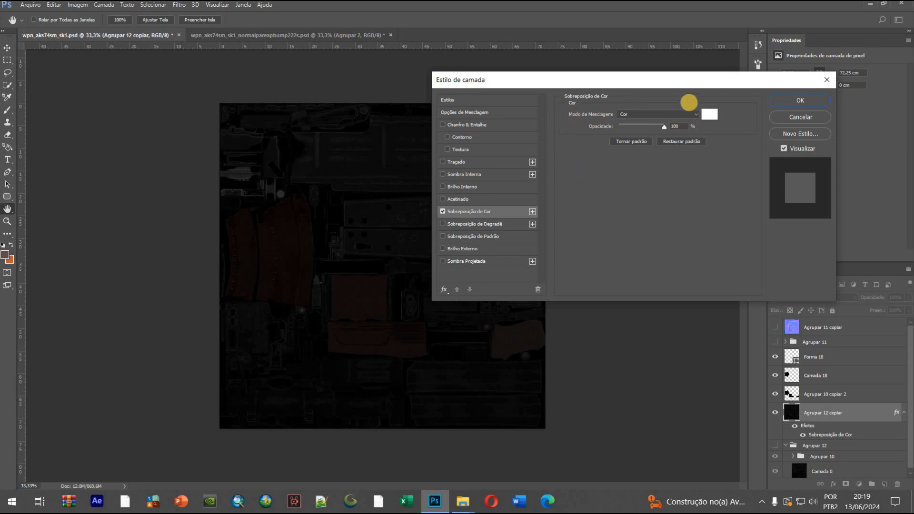
left_click(797, 97)
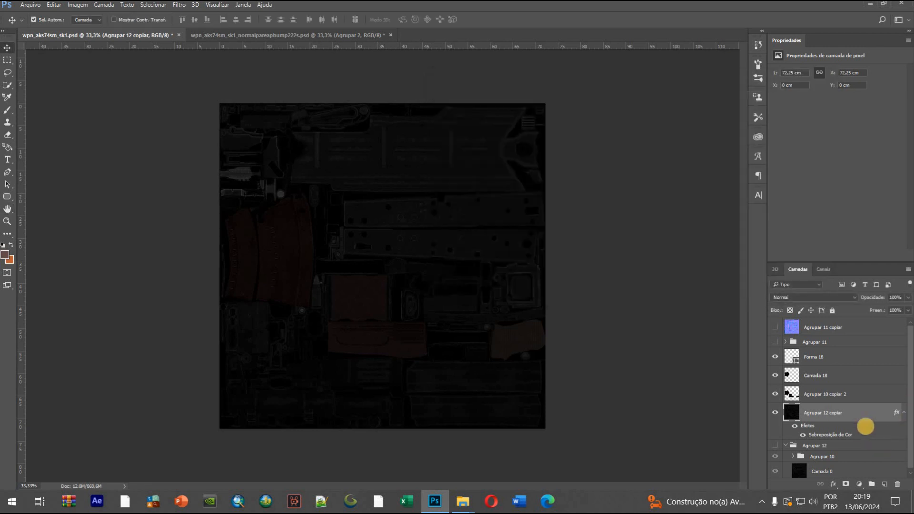
right_click(864, 415)
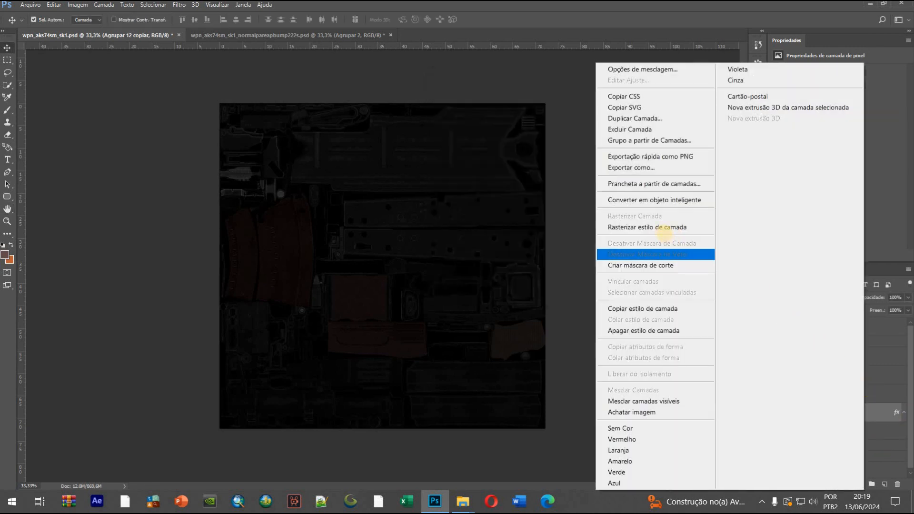
left_click(657, 227)
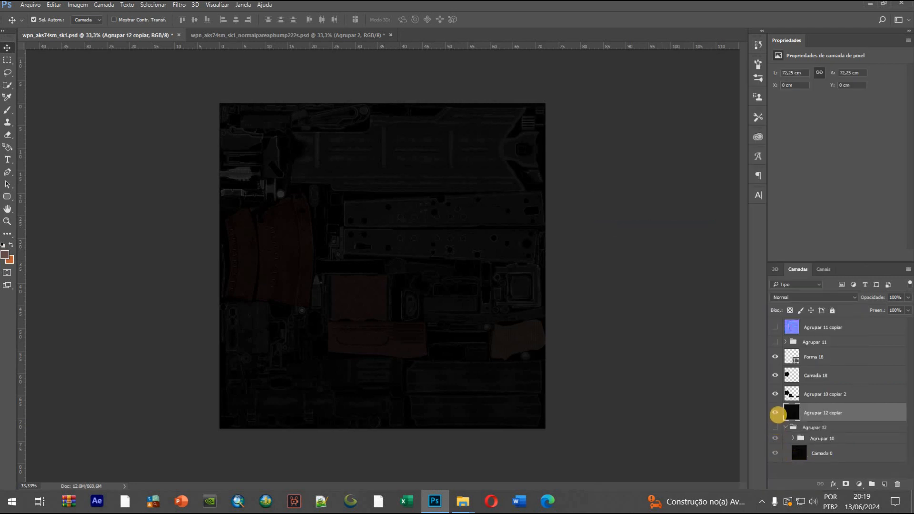
Hide Camada 18 and Agrupar 10 copiar 2, and compare Agrupar 12 copiar with the original group, leaving the copy shown
left_click_drag(776, 375, 775, 415)
left_click(775, 428)
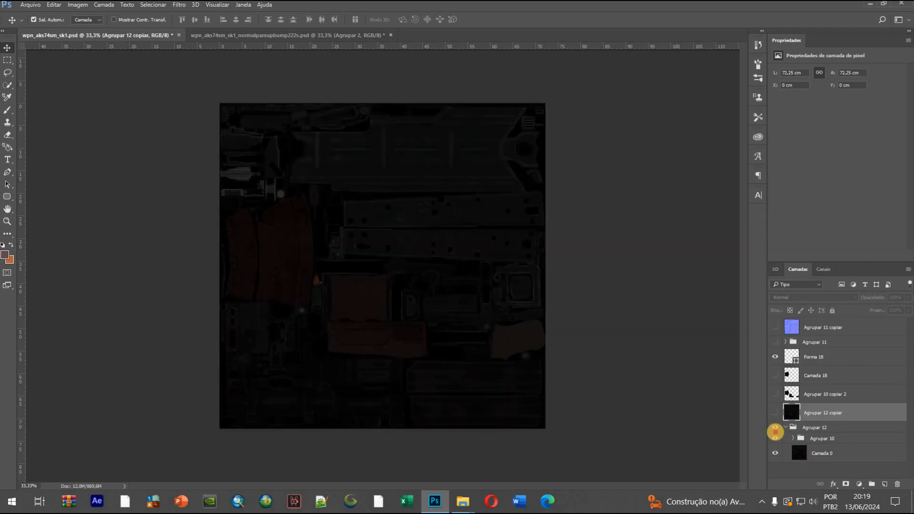
left_click(776, 414)
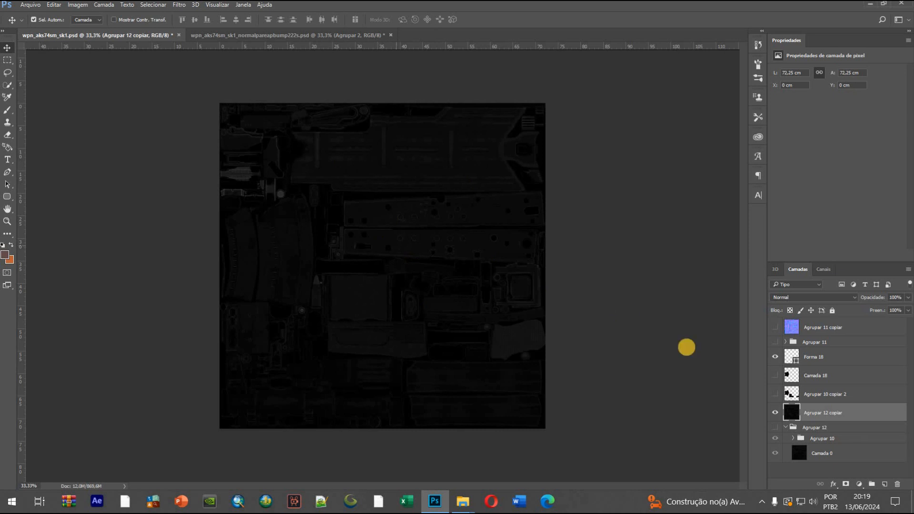
Add a Brightness/Contrast adjustment clipped to Agrupar 12 copiar and set its brightness to 131
left_click(860, 487)
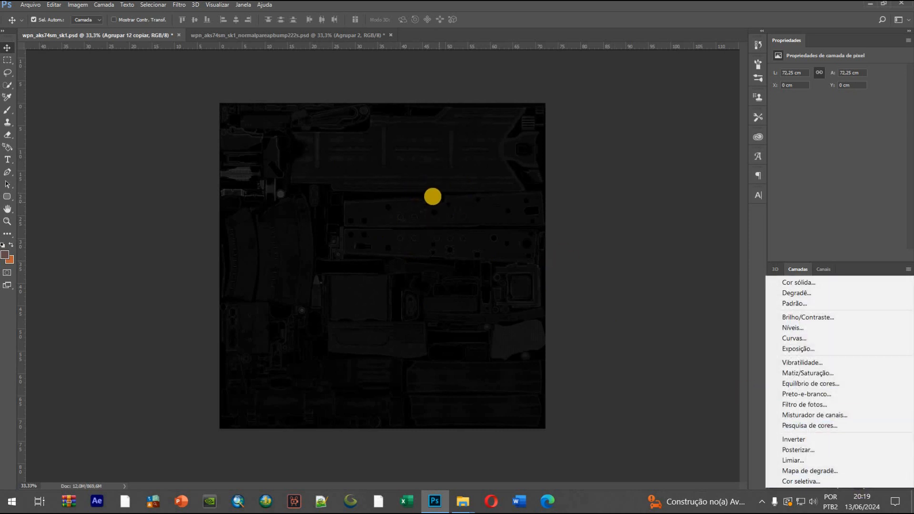
left_click(822, 318)
right_click(878, 412)
left_click(673, 265)
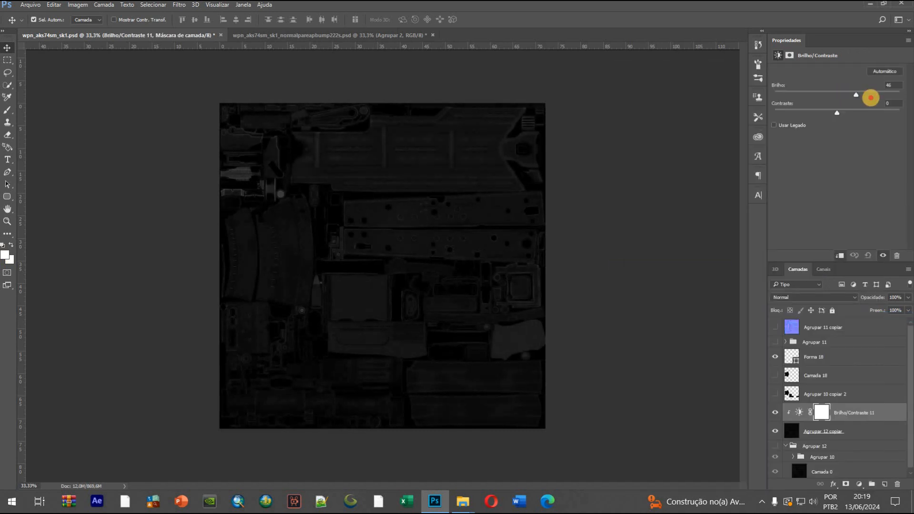
left_click_drag(869, 98, 882, 97)
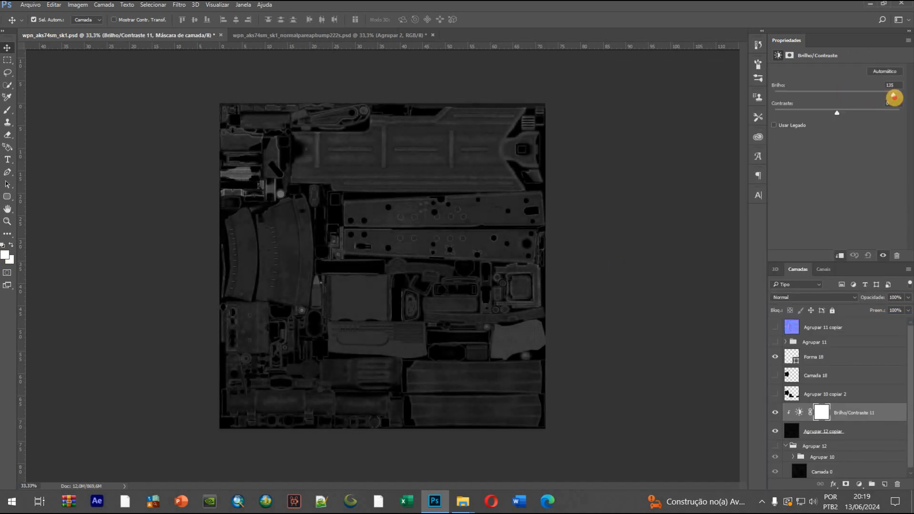
left_click_drag(890, 97, 888, 98)
Show Agrupar 10 copiar 2 and give it a white Color Overlay in Color blend mode at 100% opacity
left_click(772, 391)
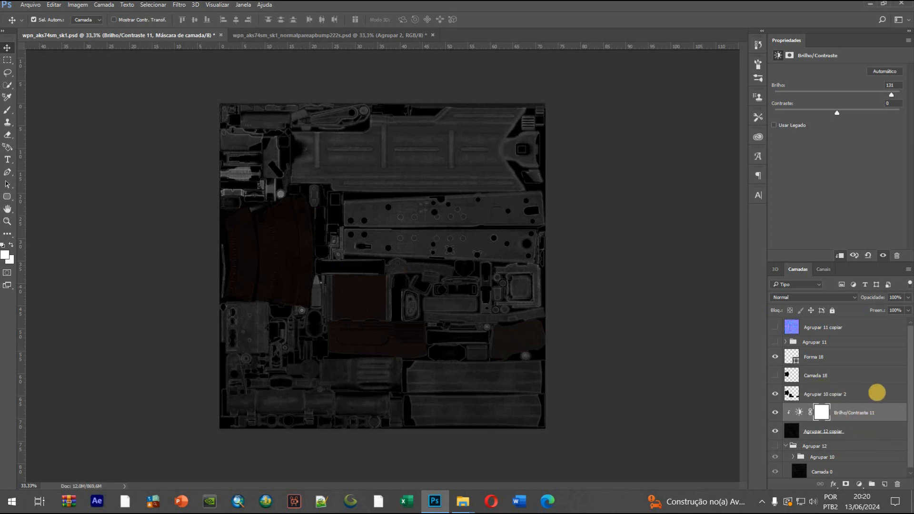
left_click(796, 394)
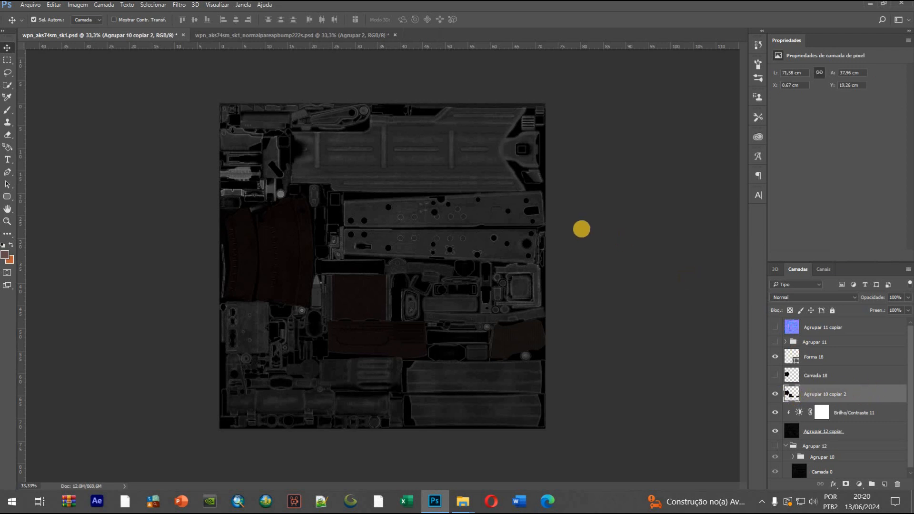
left_click(505, 211)
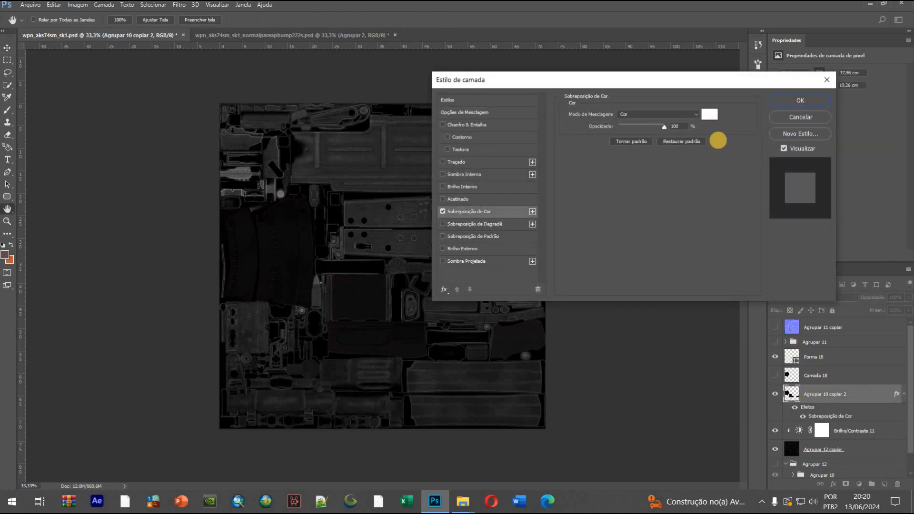
left_click(788, 101)
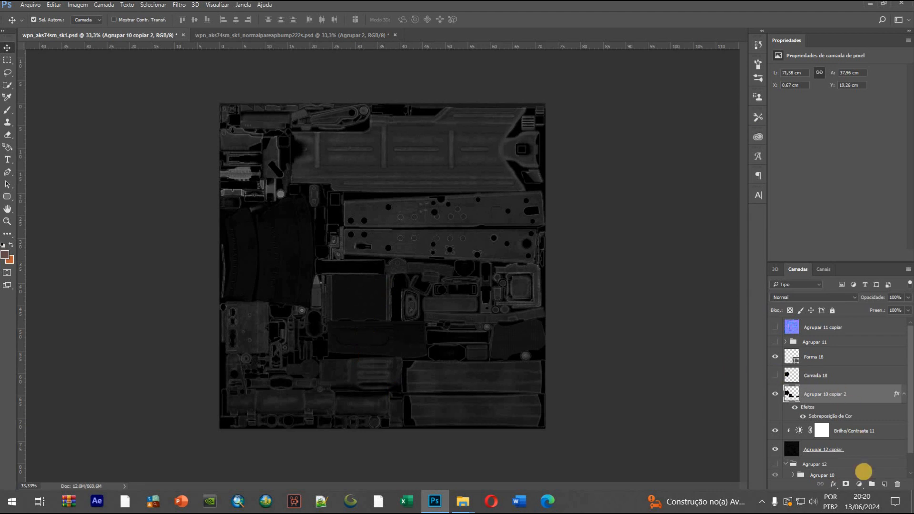
Add a Brightness/Contrast adjustment clipped to Agrupar 10 copiar 2 and set its brightness to -34
left_click(859, 484)
left_click(820, 309)
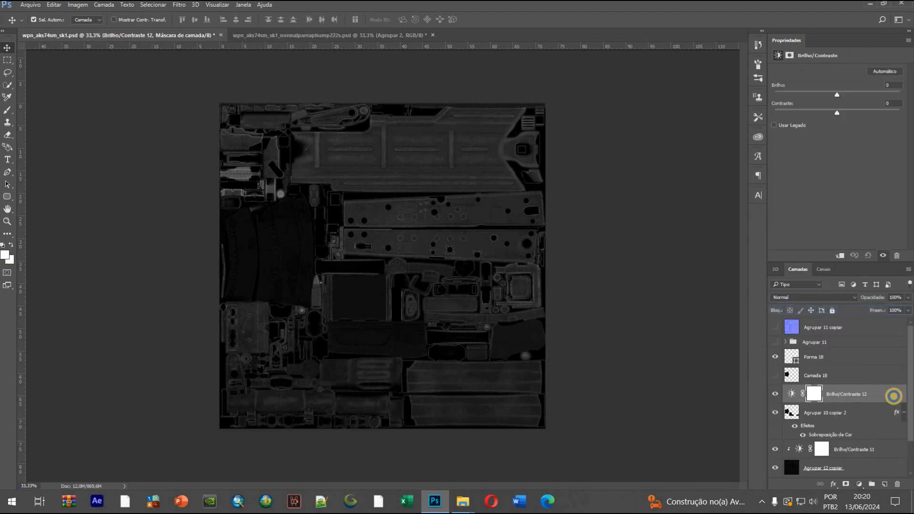
right_click(892, 394)
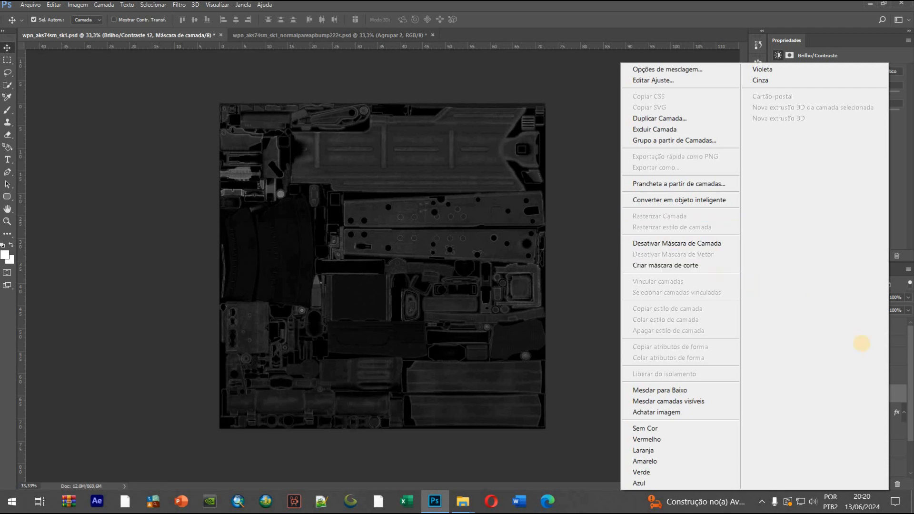
left_click(680, 265)
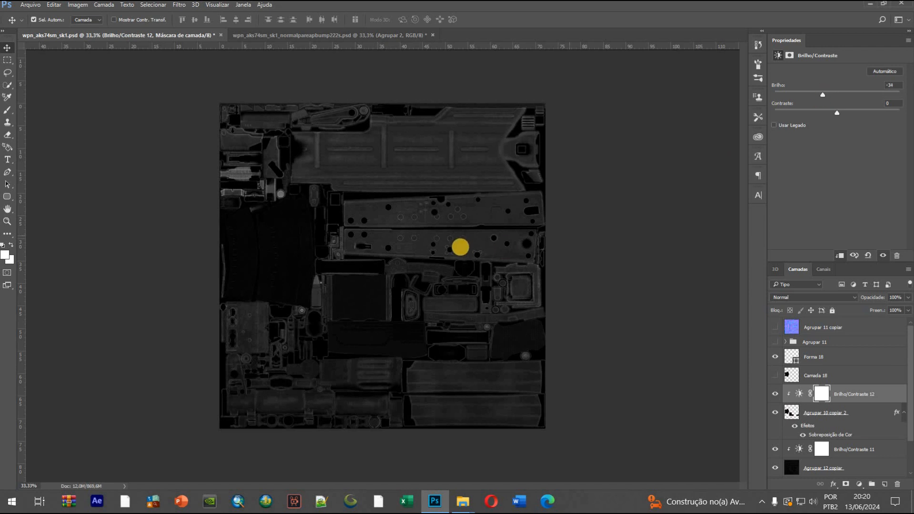
Raise the brightness of the adjustment clipped to Agrupar 12 copiar to 150 and check the whole texture
left_click(871, 447)
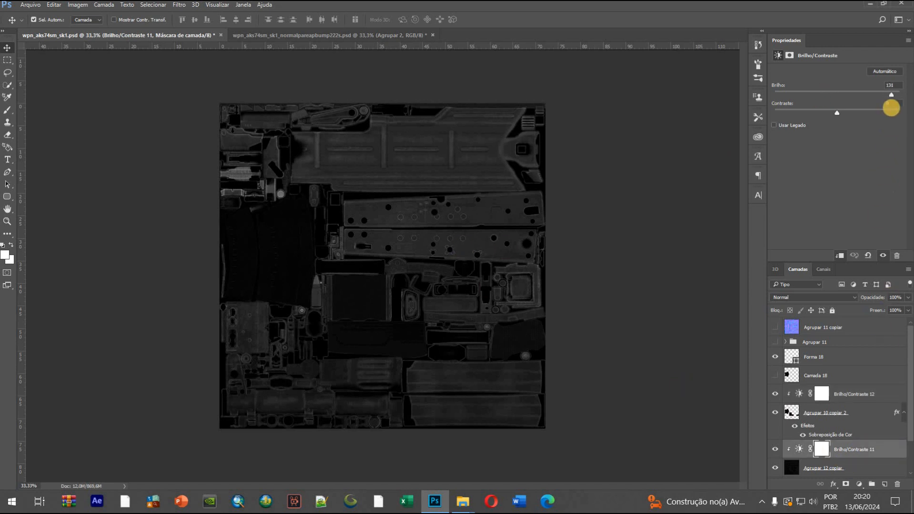
left_click_drag(900, 95, 901, 95)
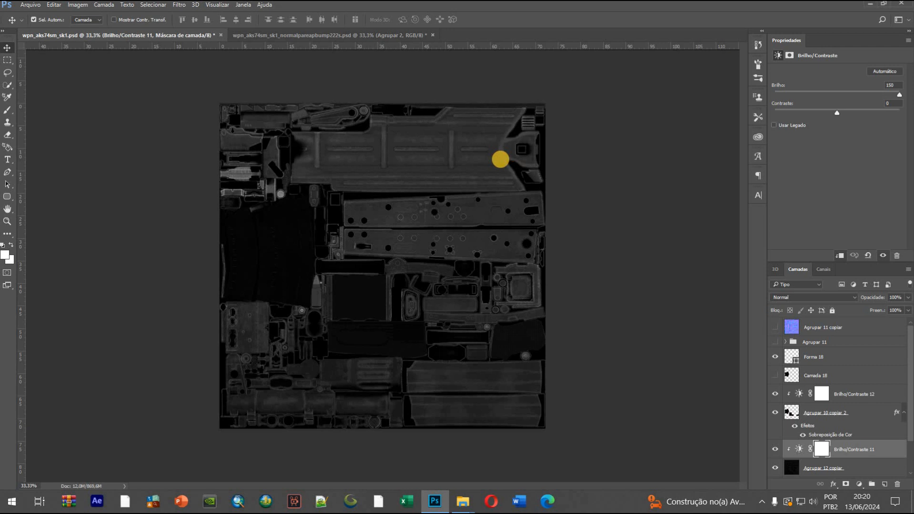
scroll(499, 159, "down", 2)
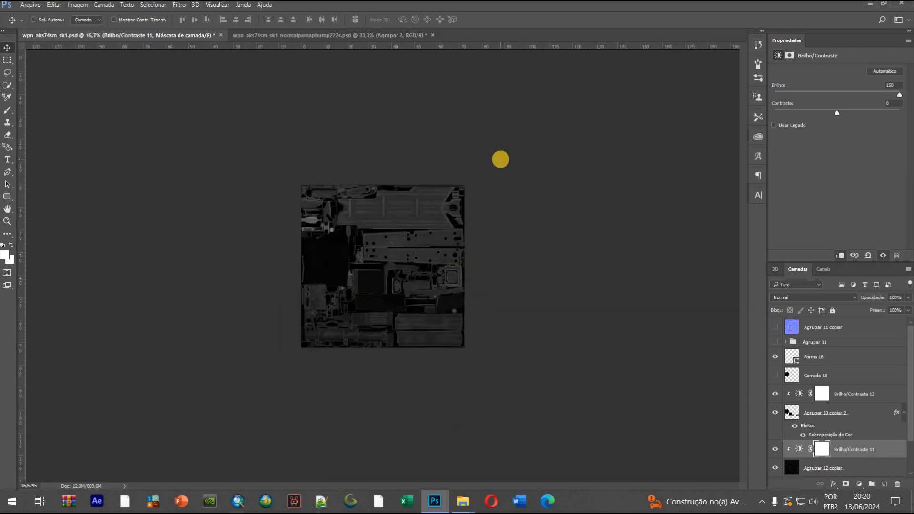
scroll(500, 159, "up", 1)
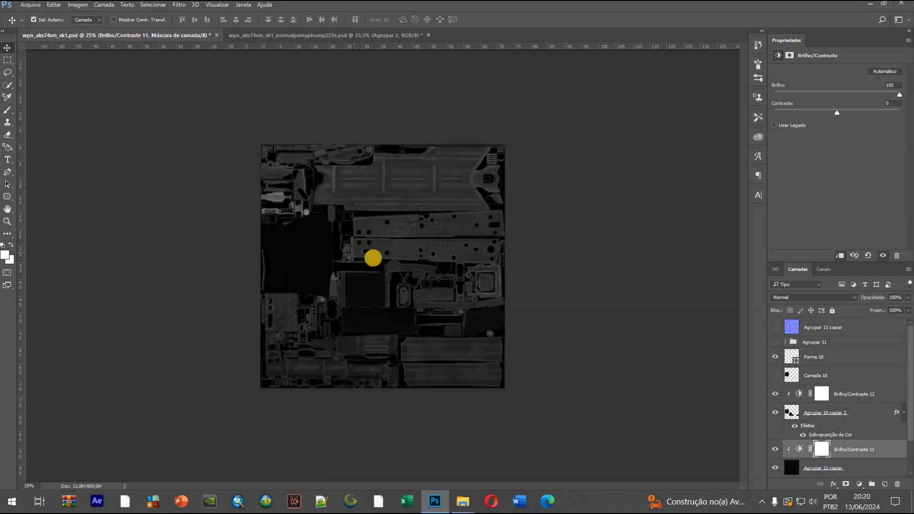
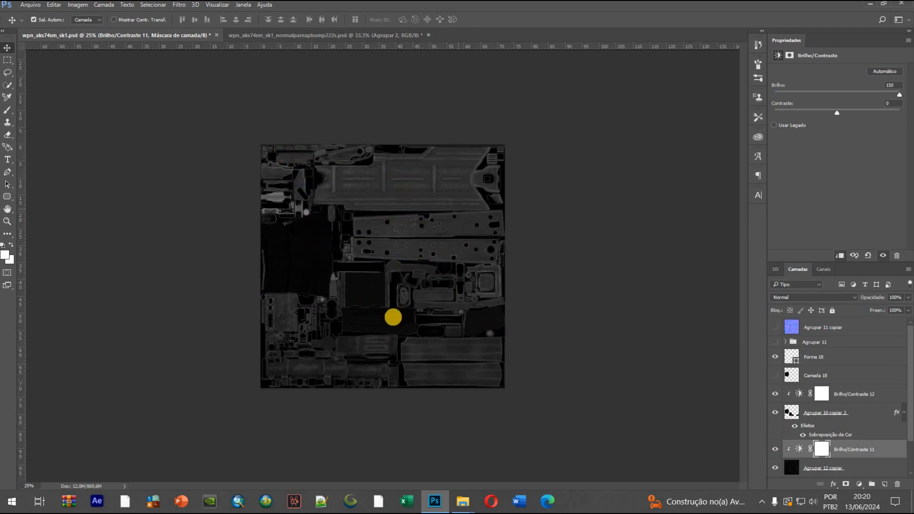
Save a Targa copy of the texture as wpn_aks74sm_sk1_spec.tga in the wpn_aks74m folder at 24 bits/pixel
left_click(27, 5)
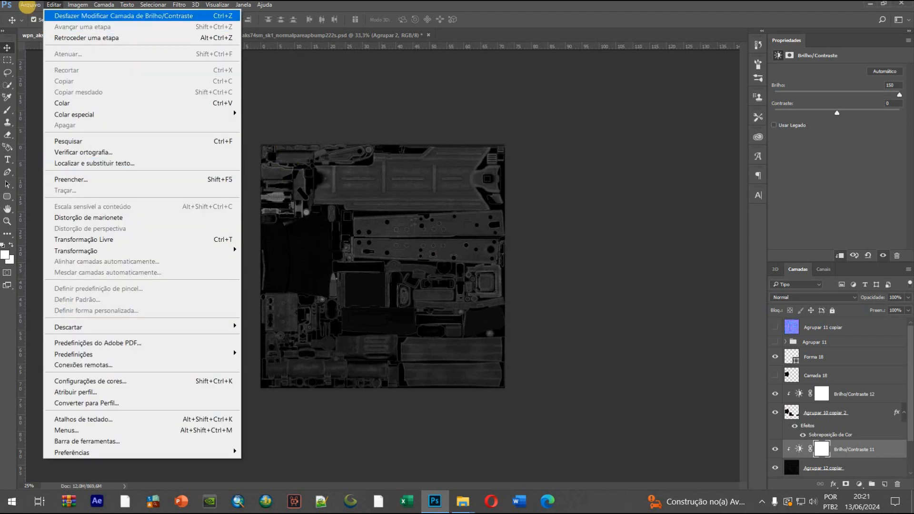
left_click(65, 130)
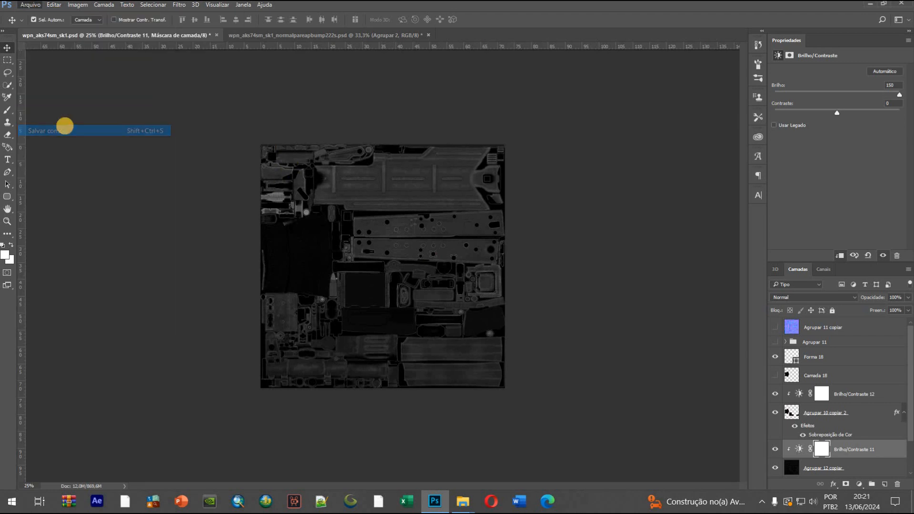
left_click(154, 286)
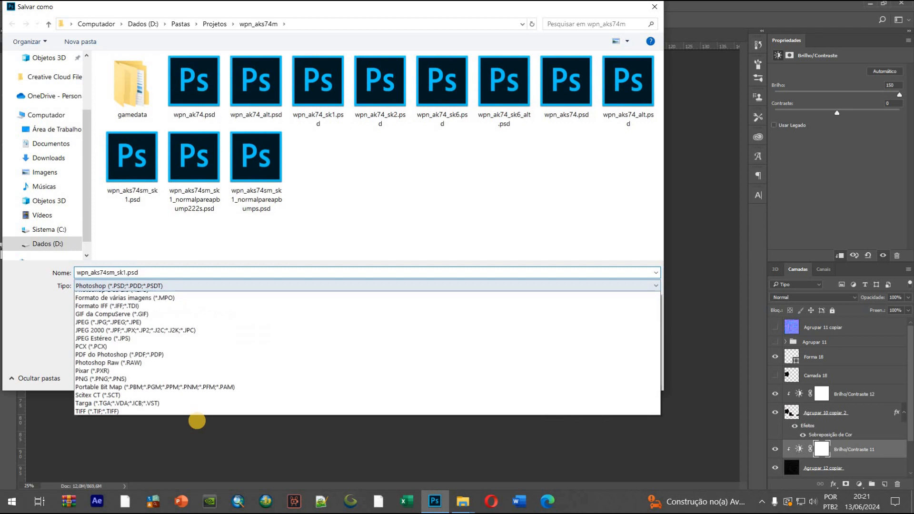
left_click(152, 466)
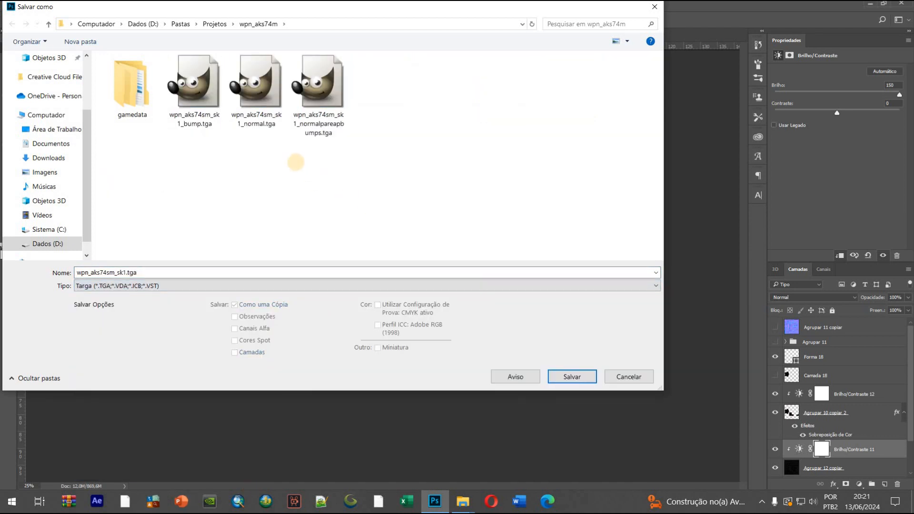
left_click(257, 96)
double_click(150, 272)
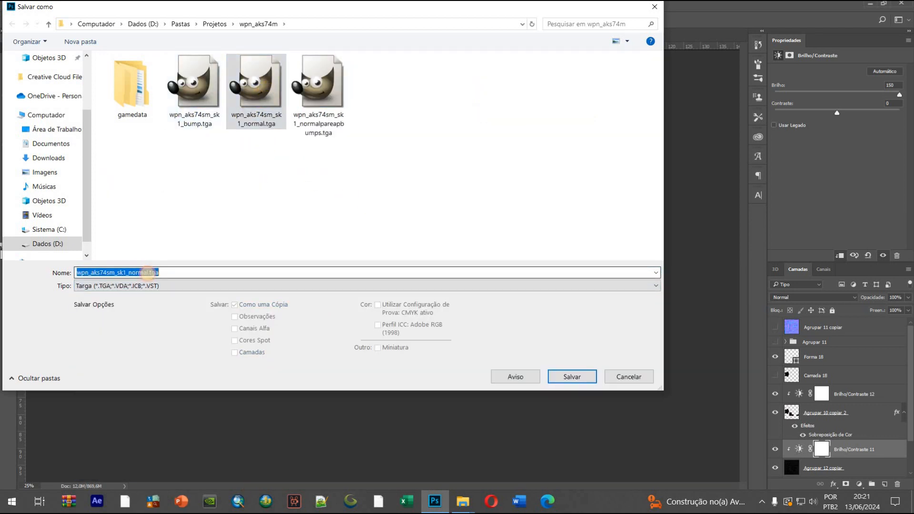
left_click(150, 272)
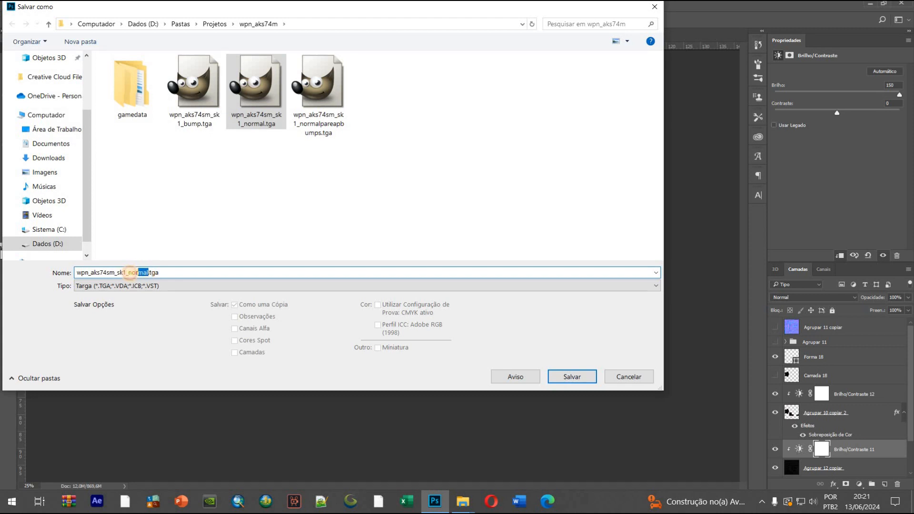
type("spec")
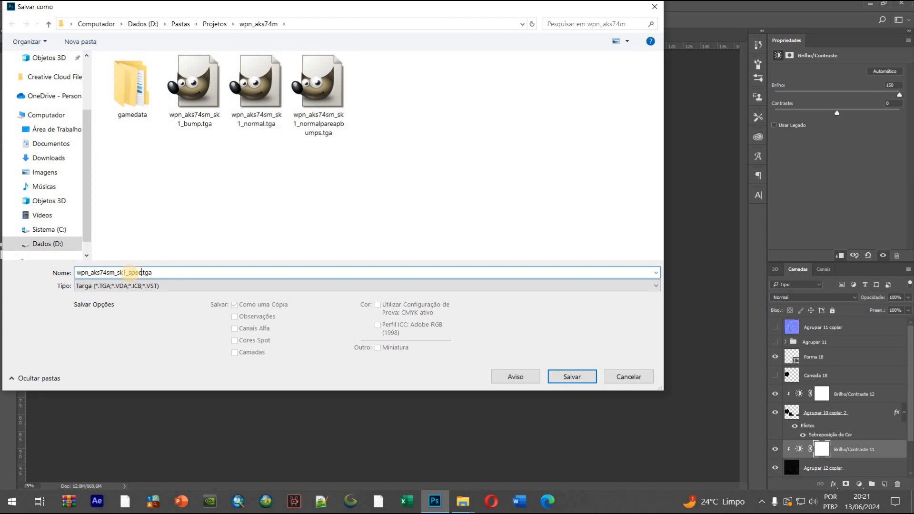
left_click(560, 375)
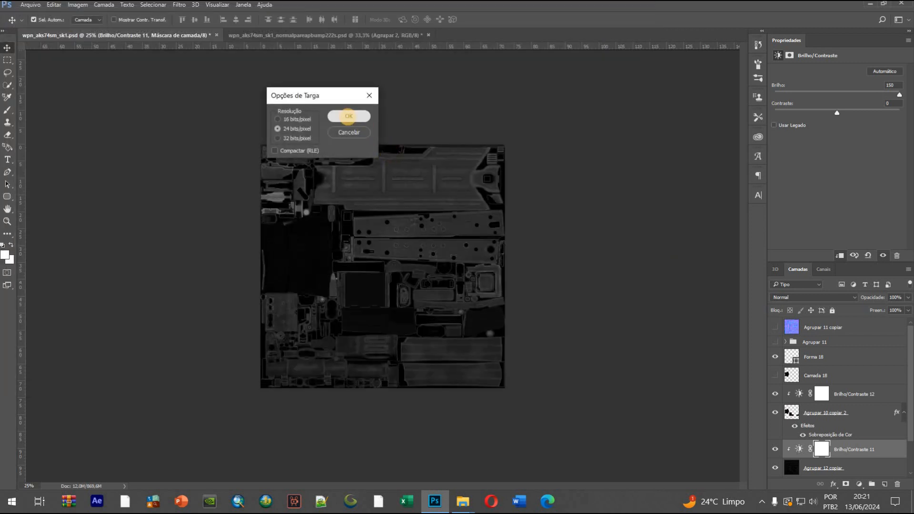
left_click(348, 116)
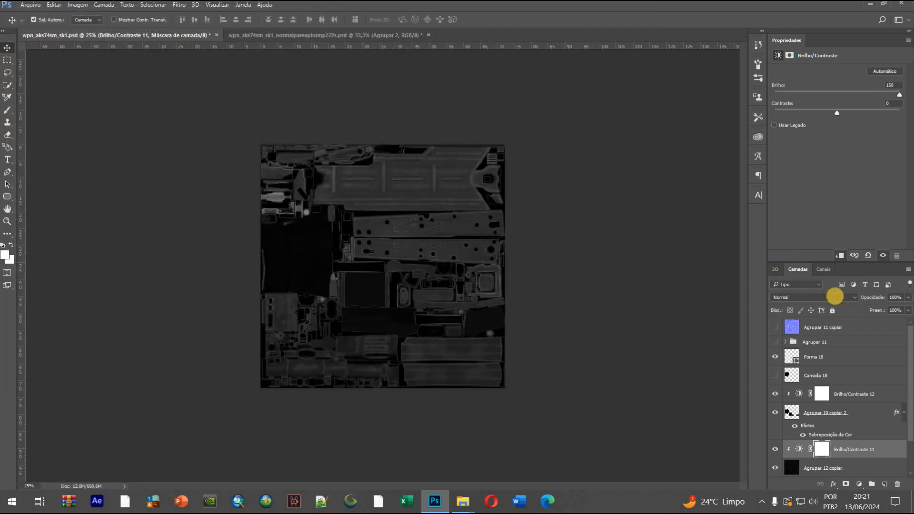
Save wpn_aks74sm_sk1.psd and close the document
scroll(819, 385, "down", 2)
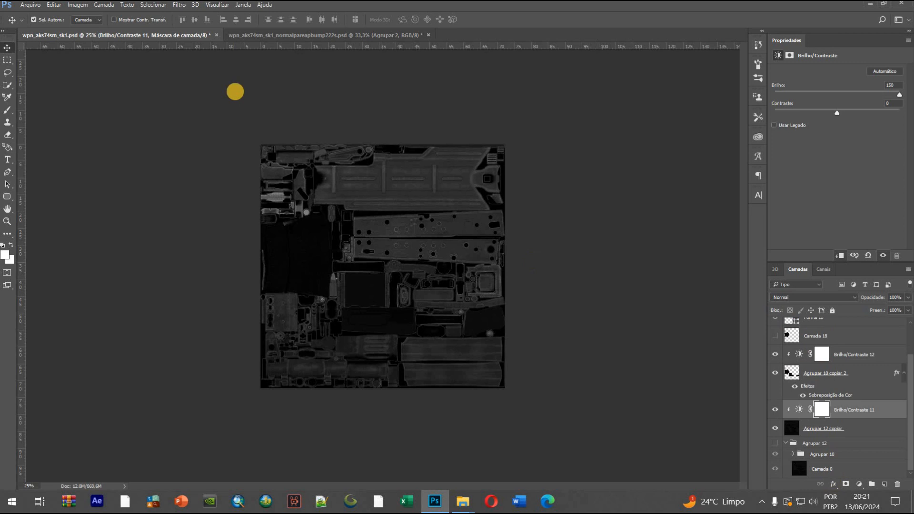
left_click(28, 5)
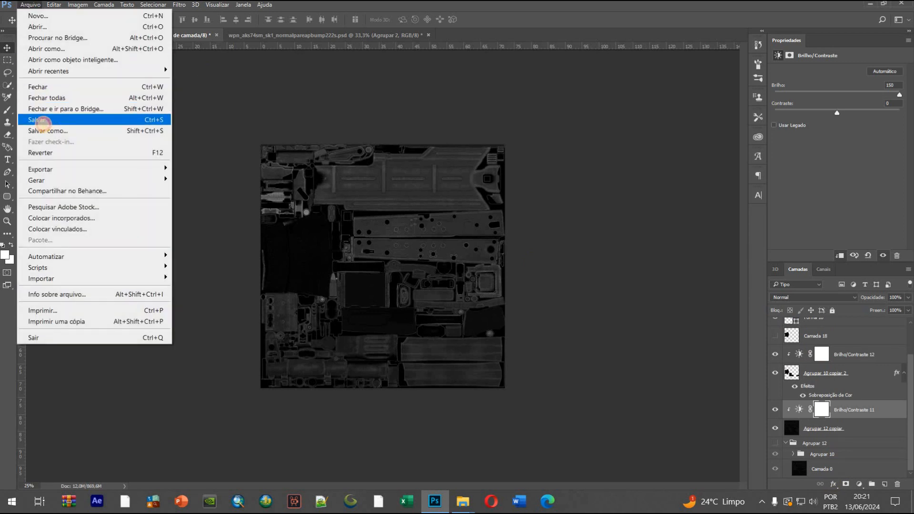
left_click(38, 120)
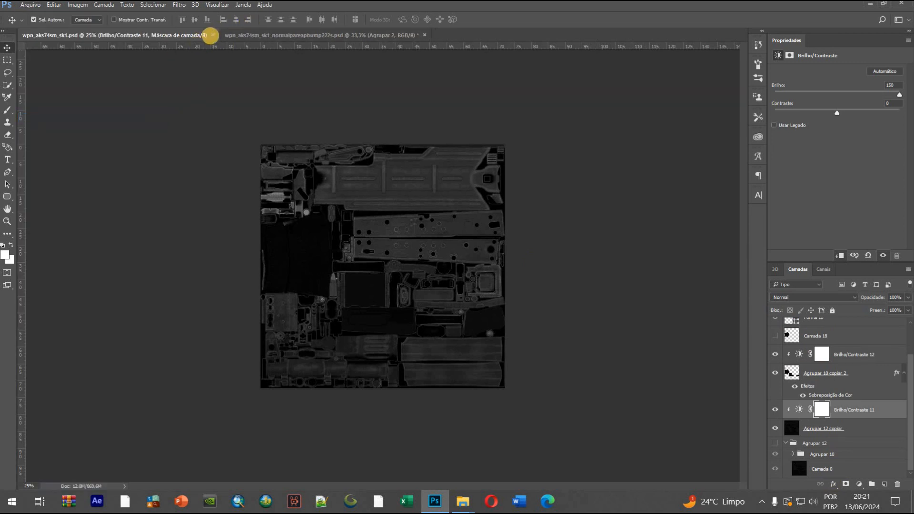
left_click(212, 35)
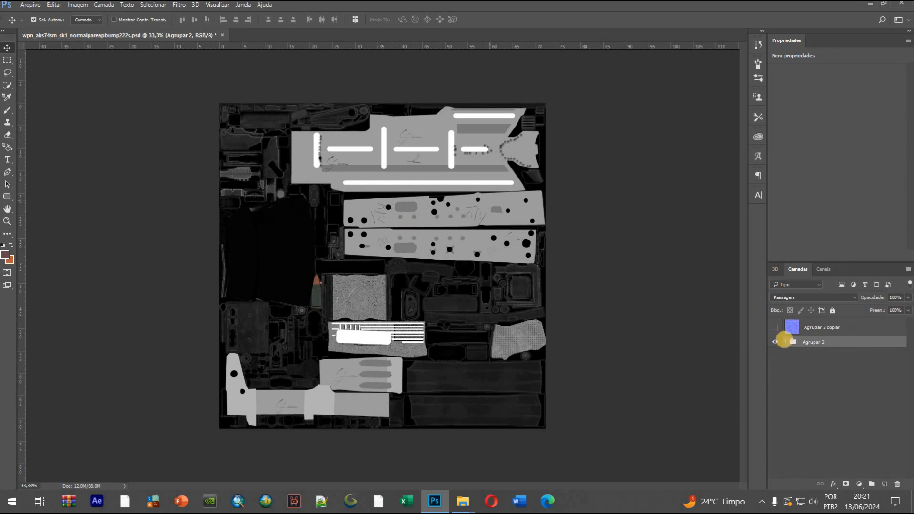
Check the normal-map layer Agrupar 2 copiar, and close wpn_aks74sm_sk1_normalpareapbump222s.psd without saving the changes
left_click(774, 342)
left_click(774, 326)
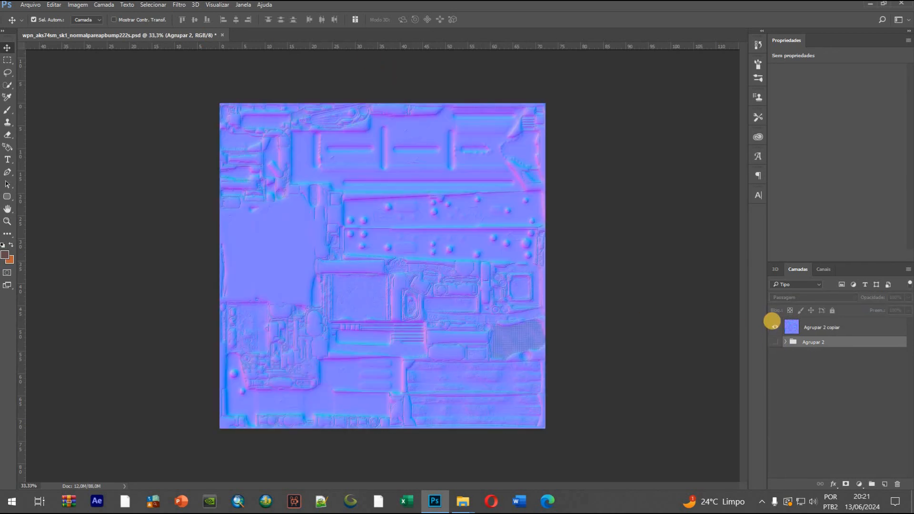
left_click(774, 326)
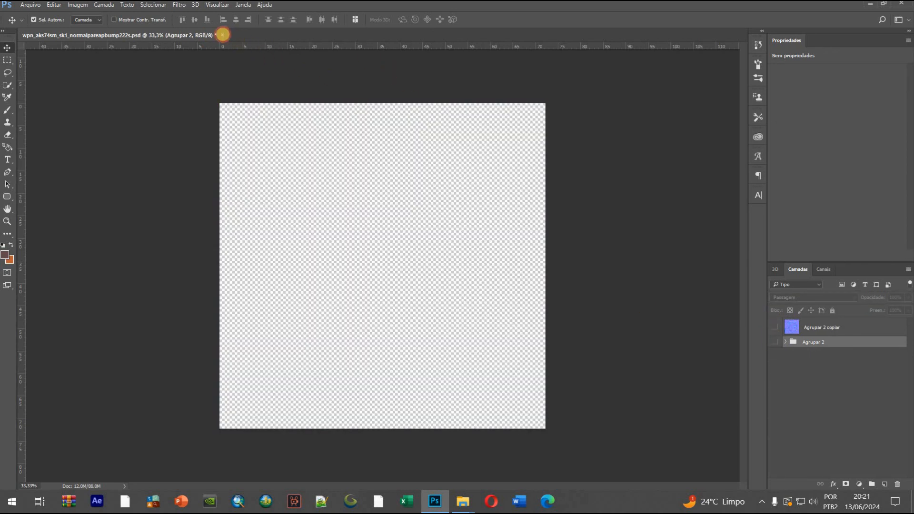
left_click(223, 35)
left_click(468, 189)
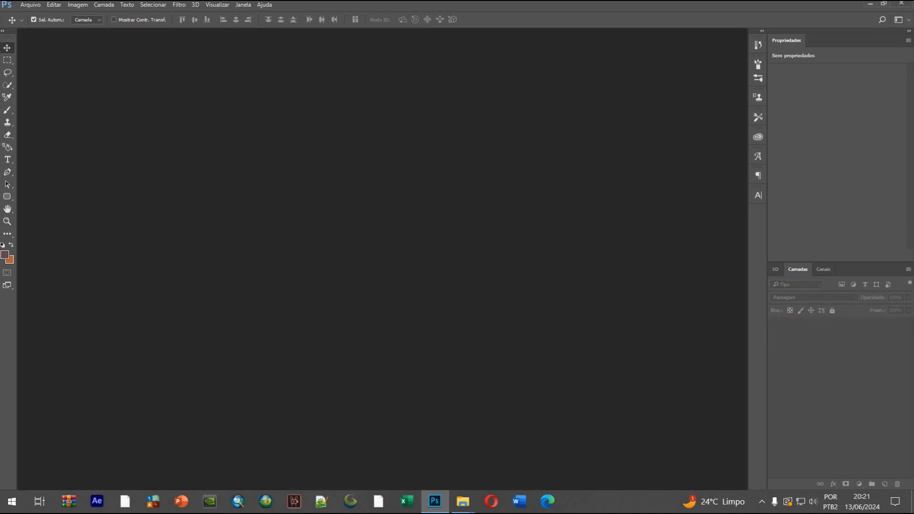
Close Photoshop and open wpn_aks74sm_sk1_normal.tga in GIMP from the wpn_aks74m folder in File Explorer
left_click(473, 507)
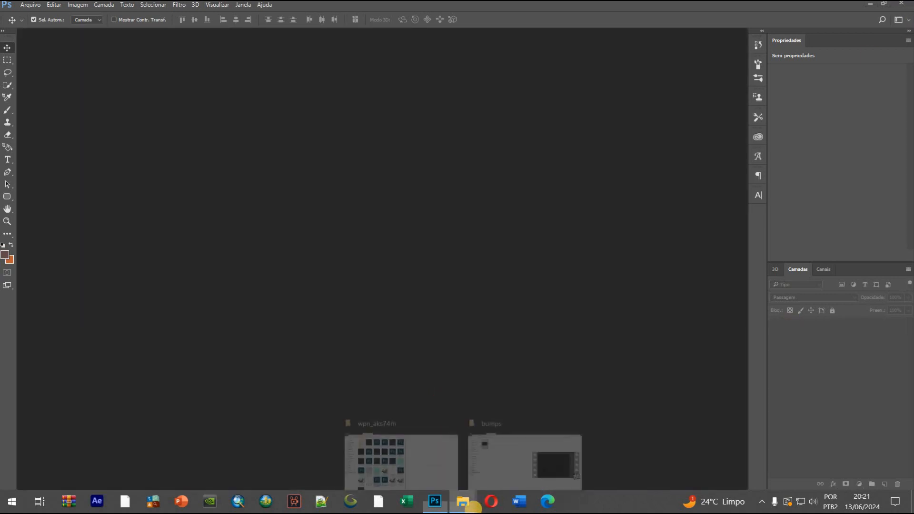
left_click(424, 447)
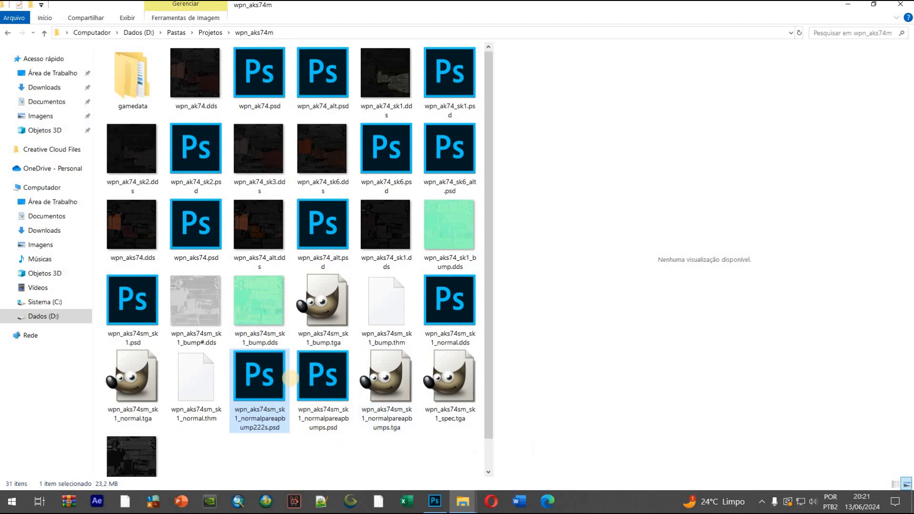
left_click(435, 501)
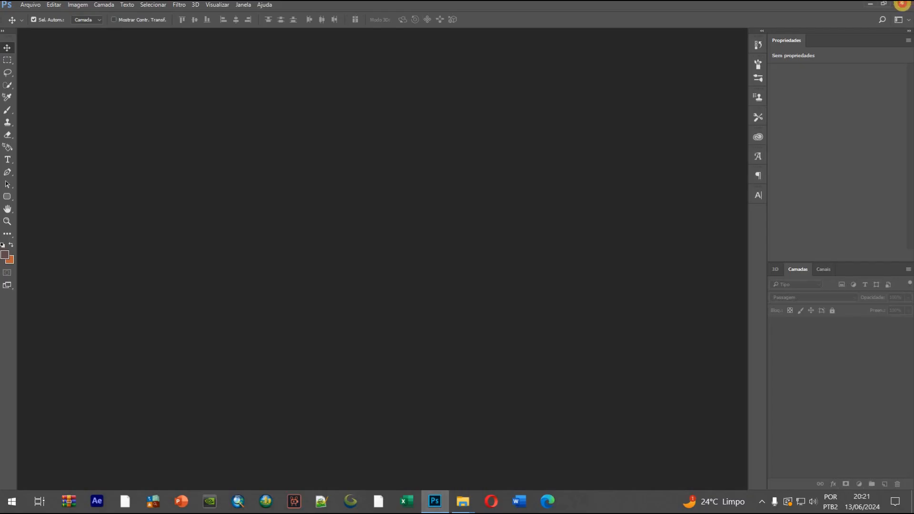
left_click(459, 501)
left_click(421, 452)
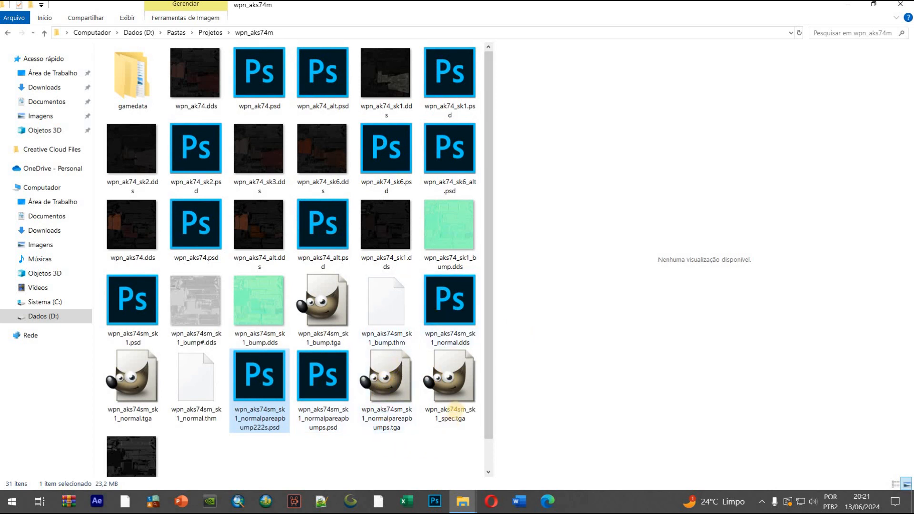
left_click(449, 404)
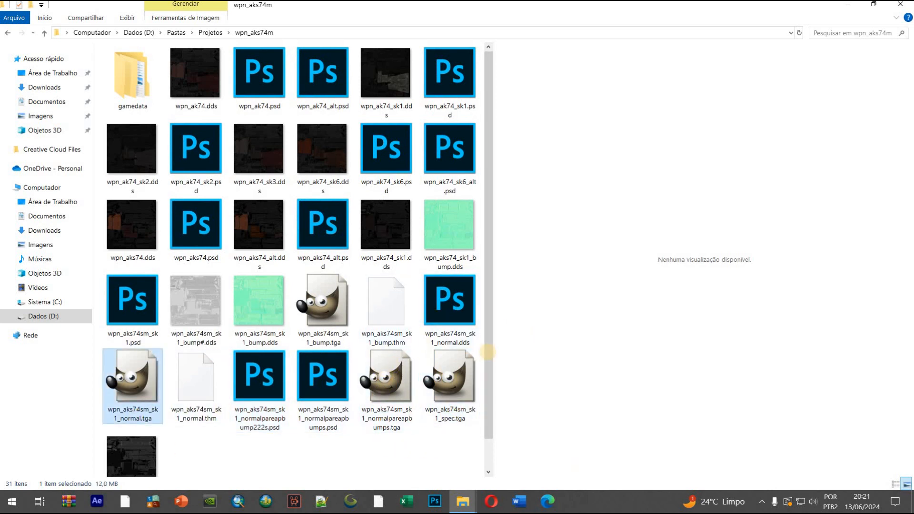
left_click(150, 368)
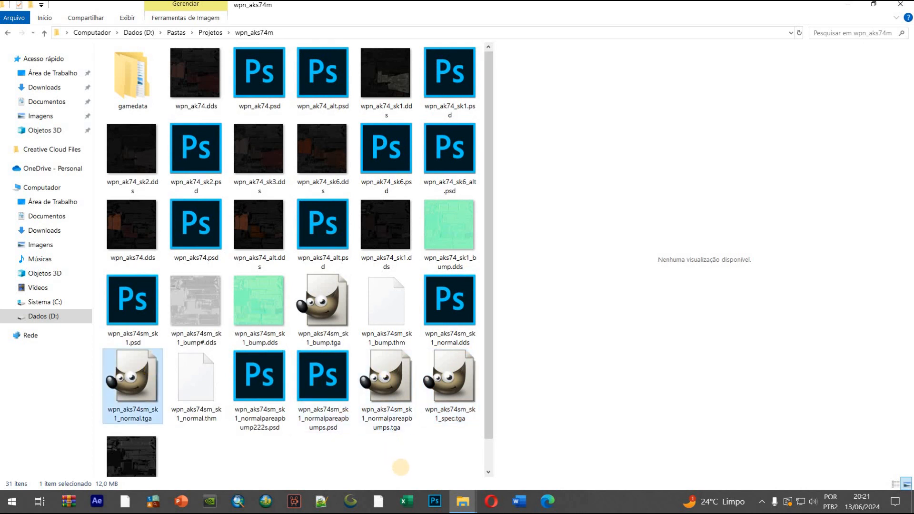
Preview the DDS textures wpn_aks74_sk1, wpn_aks74_alt, wpn_ak74_sk3 and wpn_ak74_sk6 in the wpn_aks74m folder
double_click(384, 230)
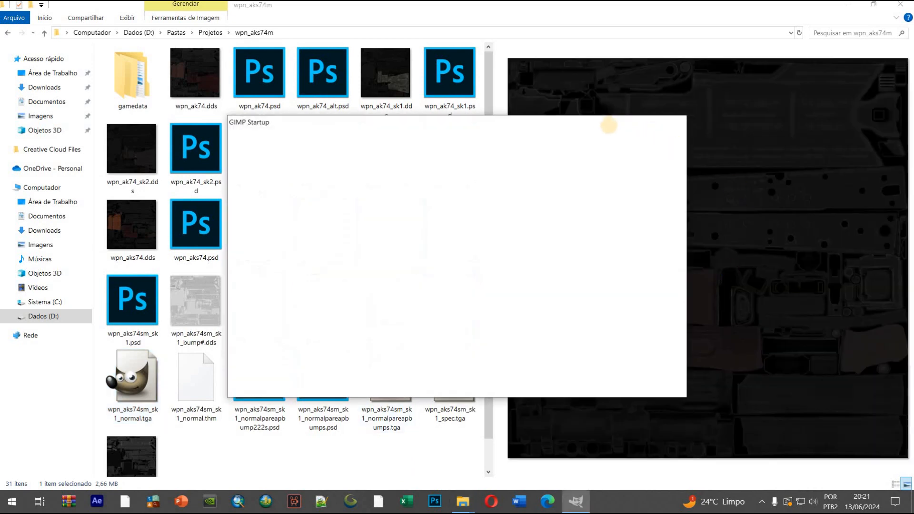
left_click(646, 89)
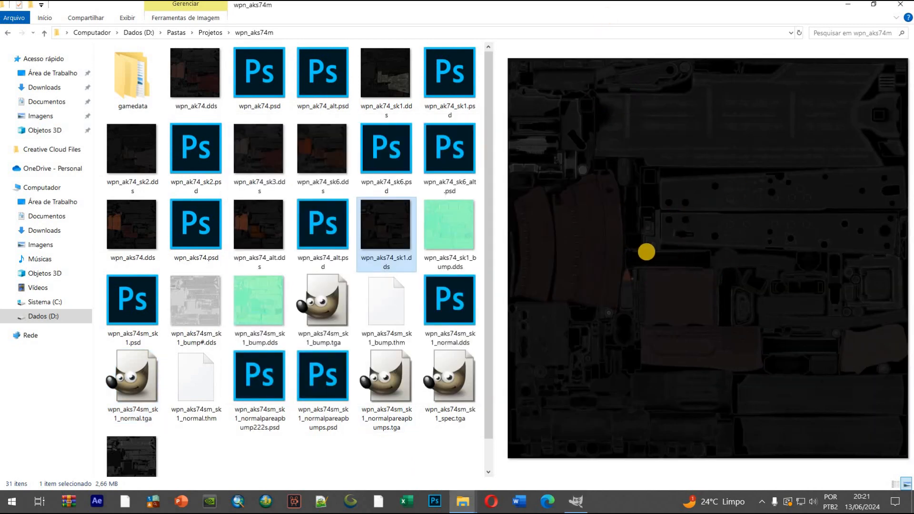
left_click(278, 230)
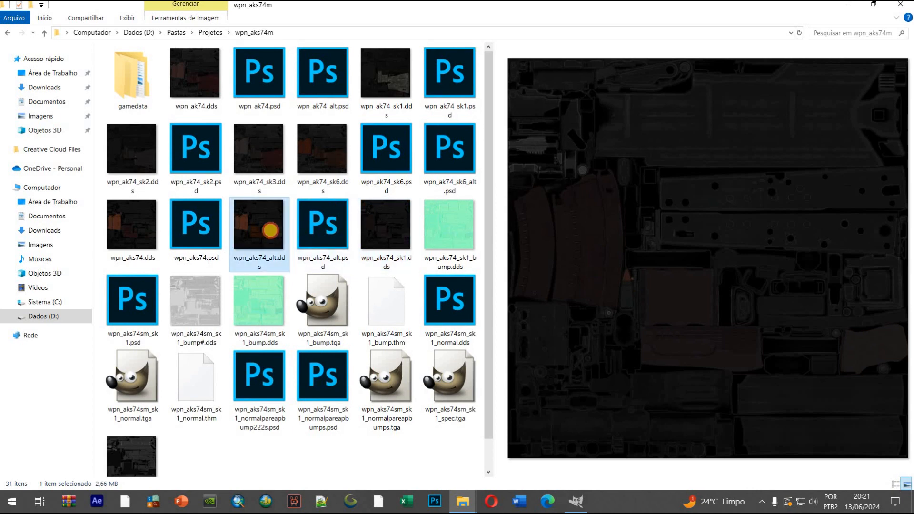
left_click(262, 162)
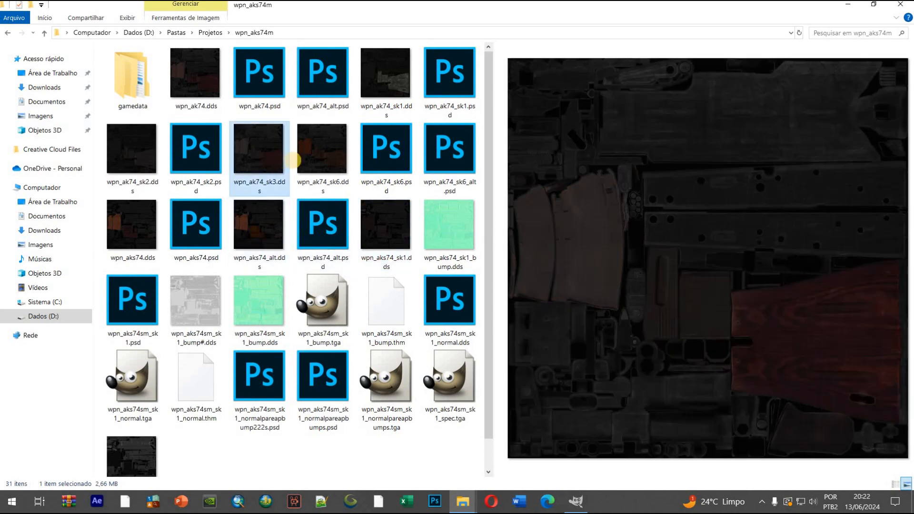
left_click(260, 149)
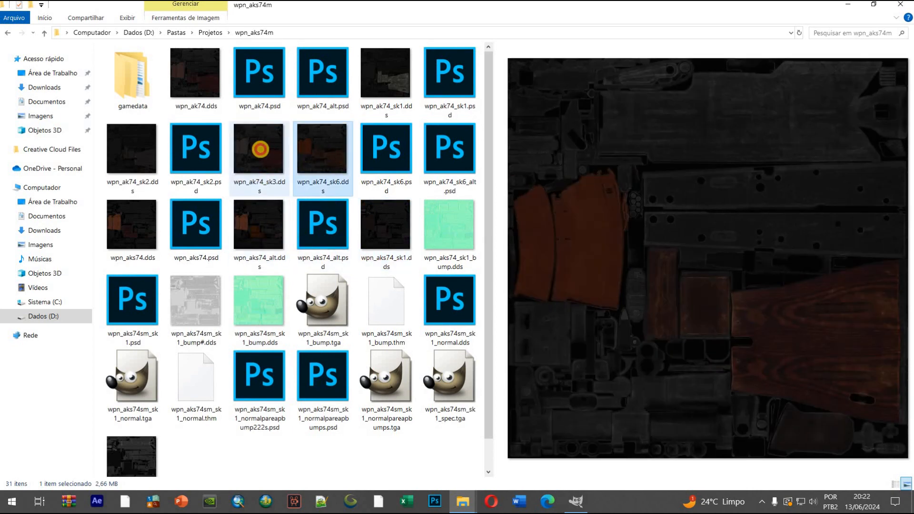
left_click(310, 142)
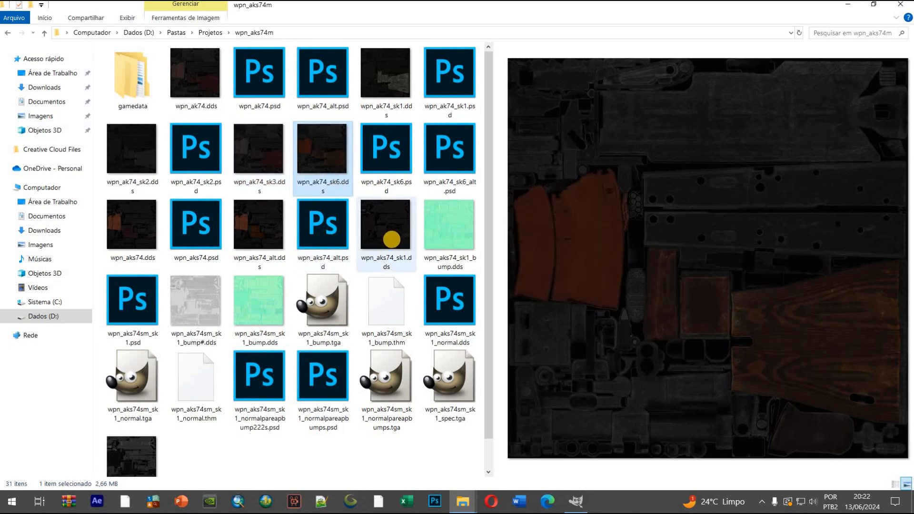
double_click(389, 237)
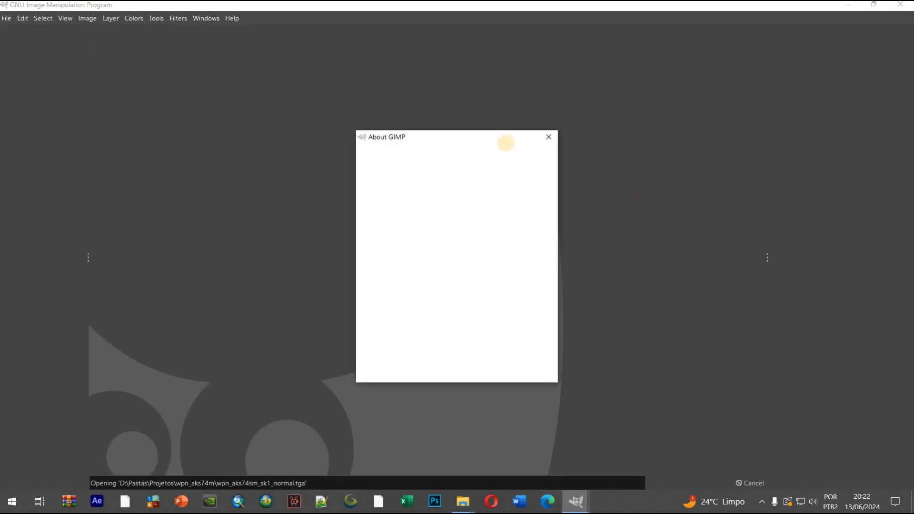
Dismiss the About GIMP window and open wpn_aks74sm_sk1_spec.tga alongside the normal map
left_click(548, 137)
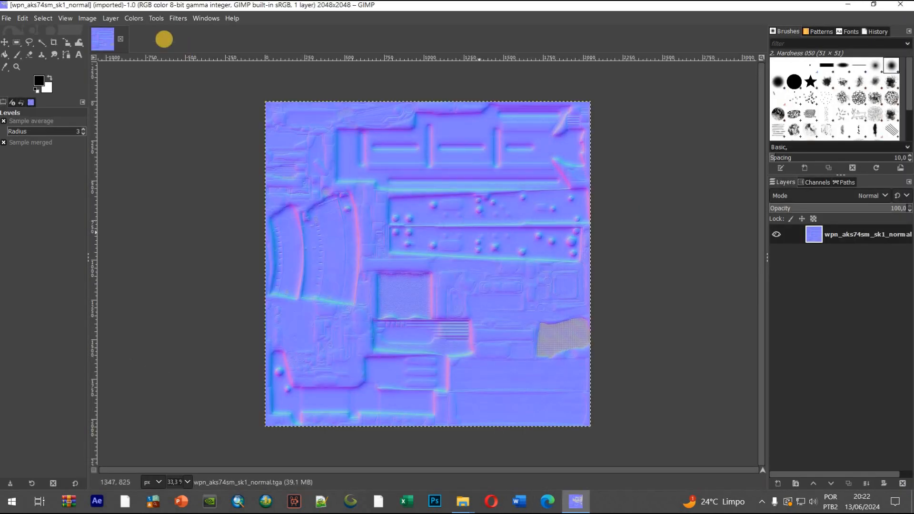
left_click(7, 17)
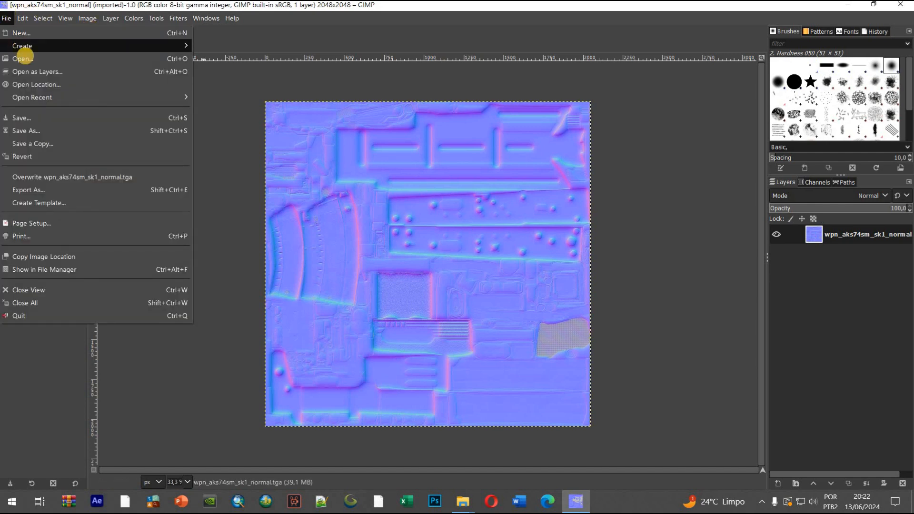
left_click(16, 62)
left_click(194, 312)
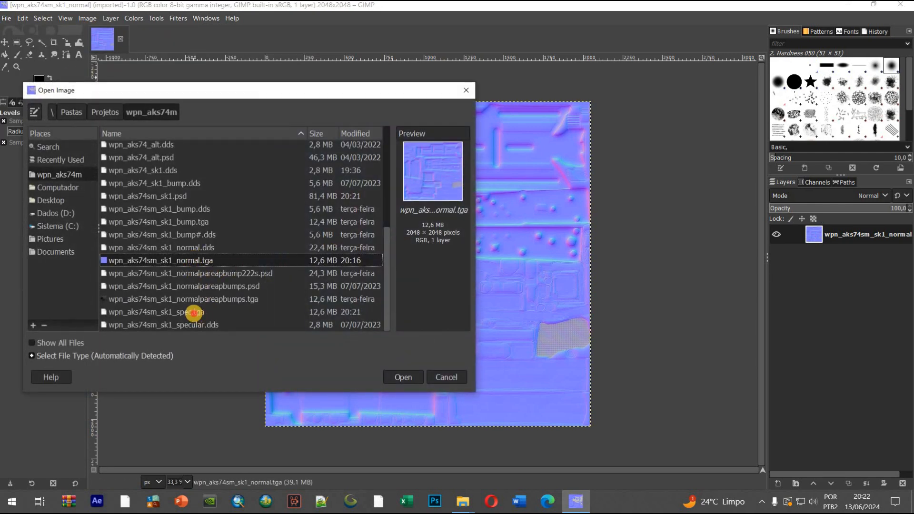
left_click(395, 377)
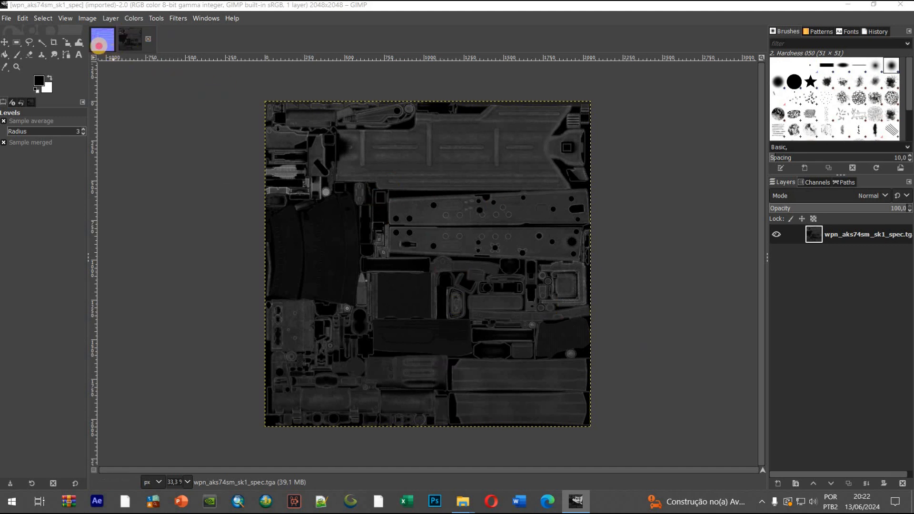
Decompose the wpn_aks74sm_sk1_normal image into separate layers using the RGB color model
left_click(107, 48)
left_click(133, 17)
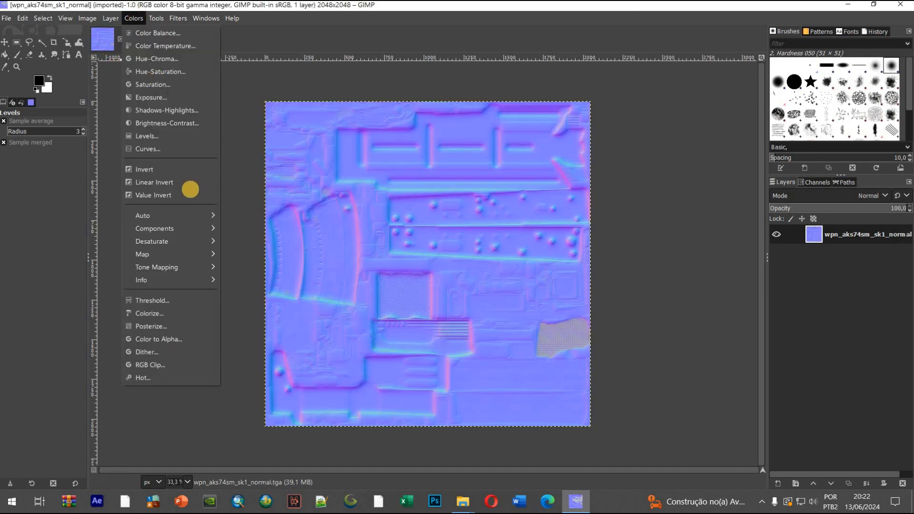
mouse_move(159, 228)
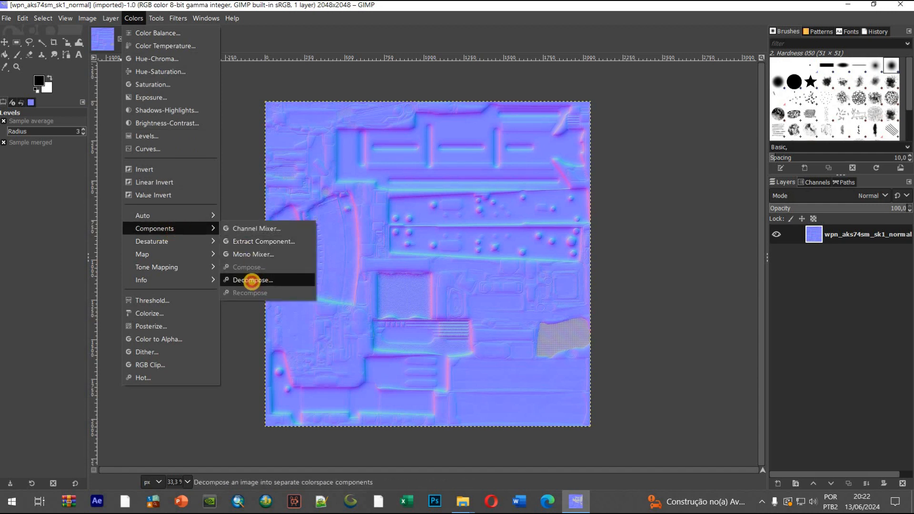
left_click(261, 283)
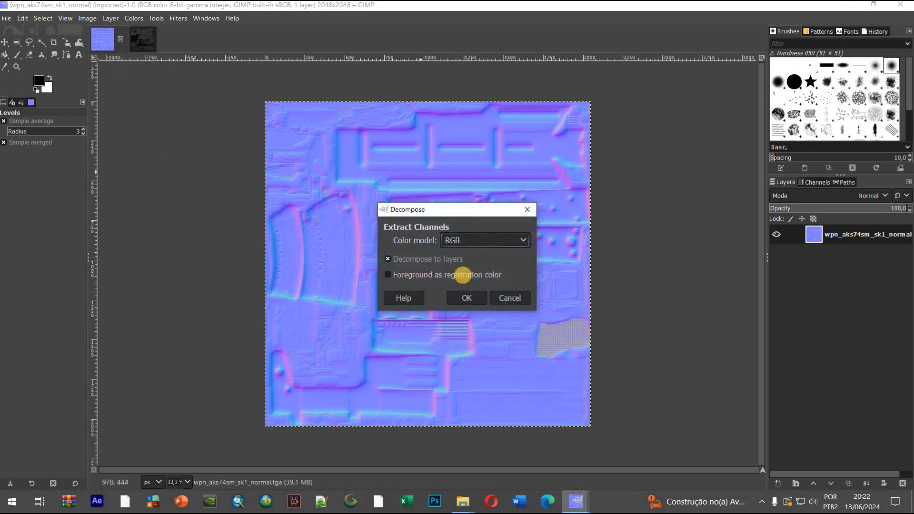
left_click(466, 298)
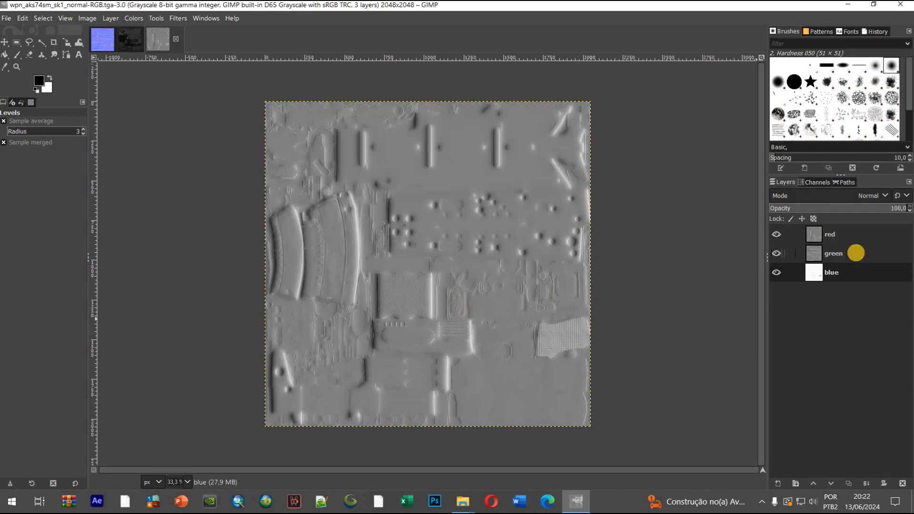
Examine the red and green channel layers of the decomposed normal map by switching their visibility off and on
left_click(854, 258)
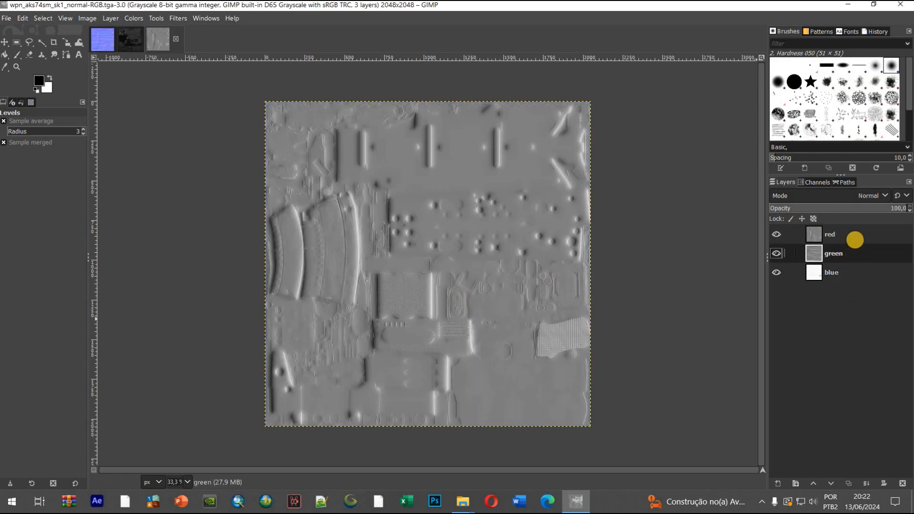
left_click(855, 235)
left_click(777, 234)
left_click(777, 234)
left_click(777, 234)
left_click(777, 253)
left_click(777, 253)
left_click(776, 233)
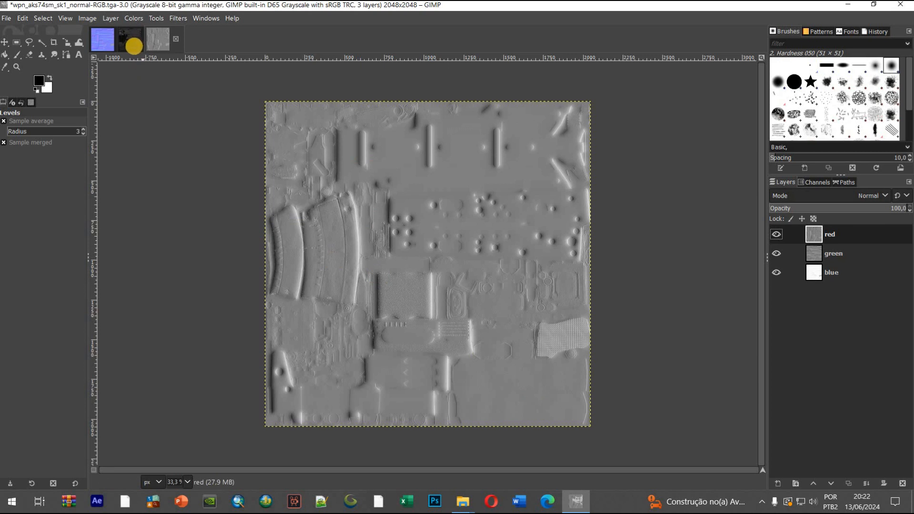
Copy the specular map into the decomposed normal image as its top layer, and order the layers below it blue, green, red
left_click(134, 45)
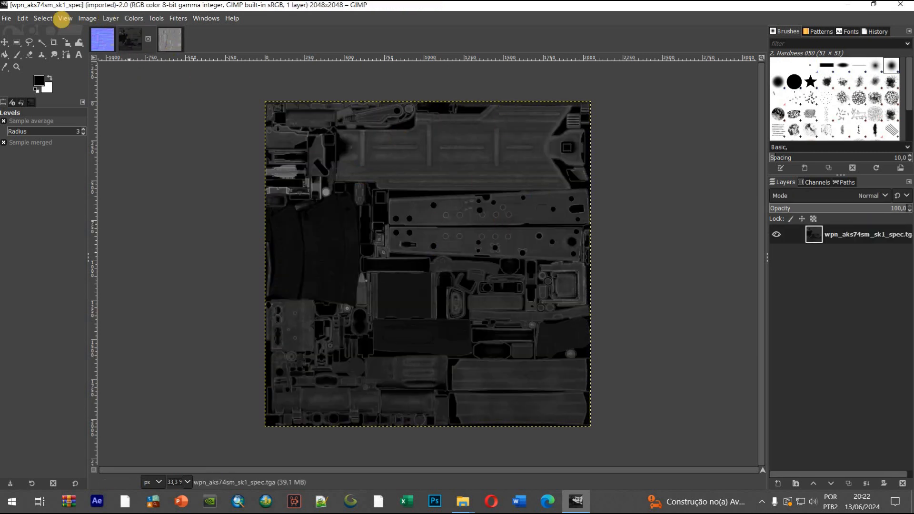
left_click(17, 18)
left_click(41, 90)
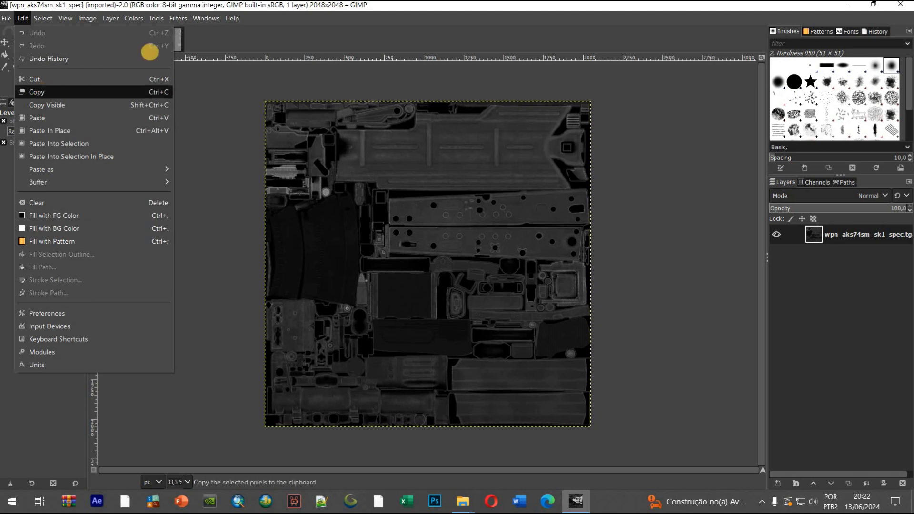
left_click(164, 42)
left_click(22, 18)
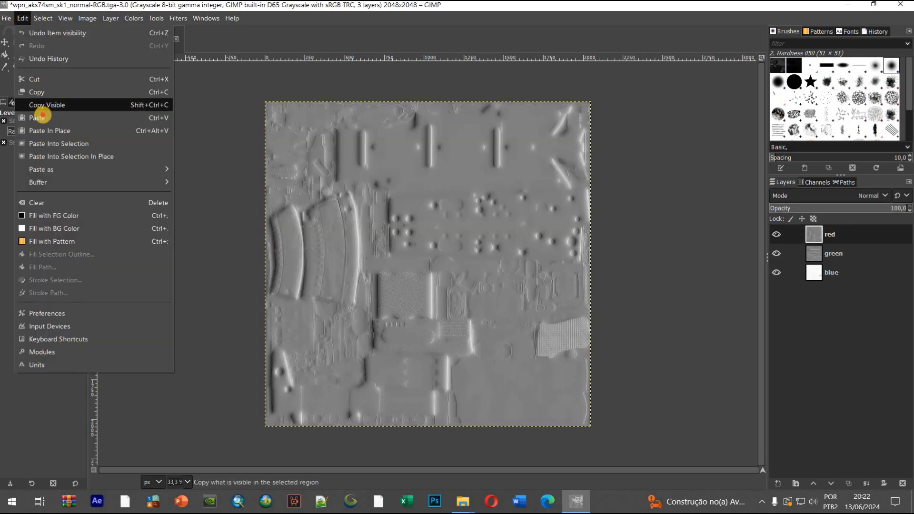
left_click(37, 115)
left_click(778, 483)
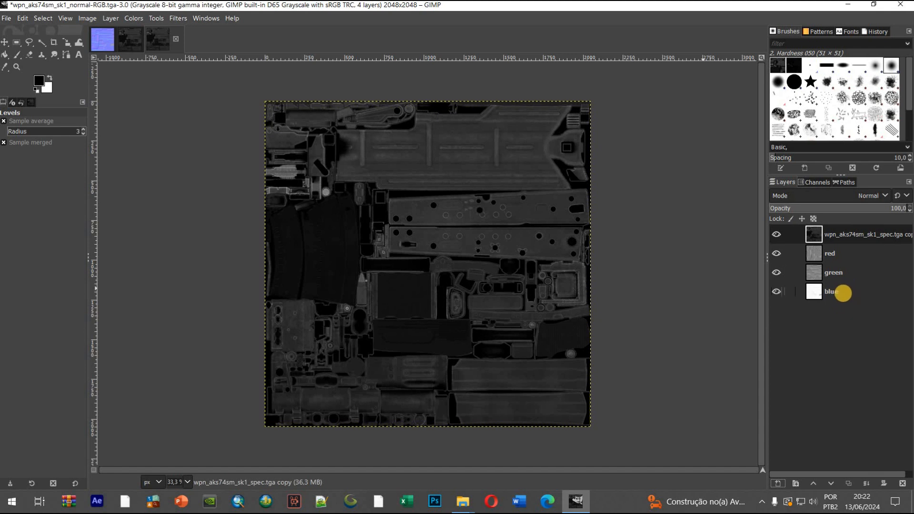
left_click(843, 293)
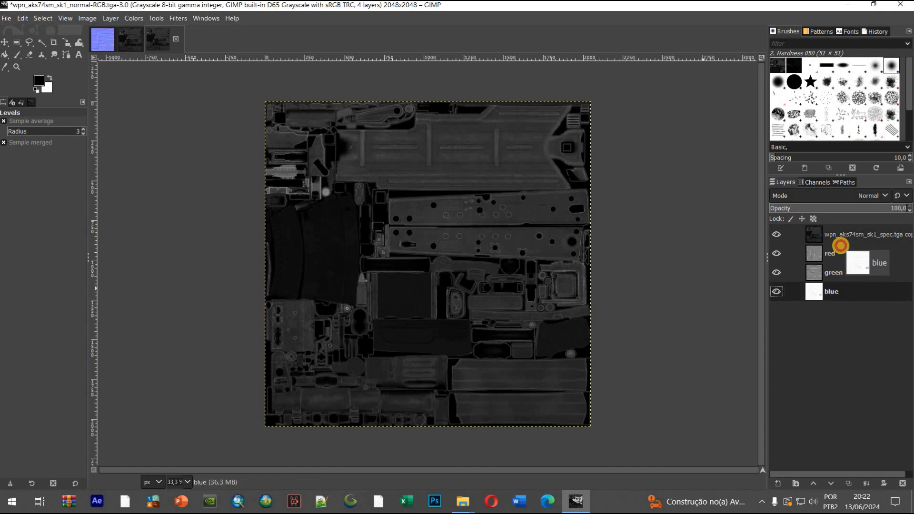
left_click_drag(829, 288, 830, 253)
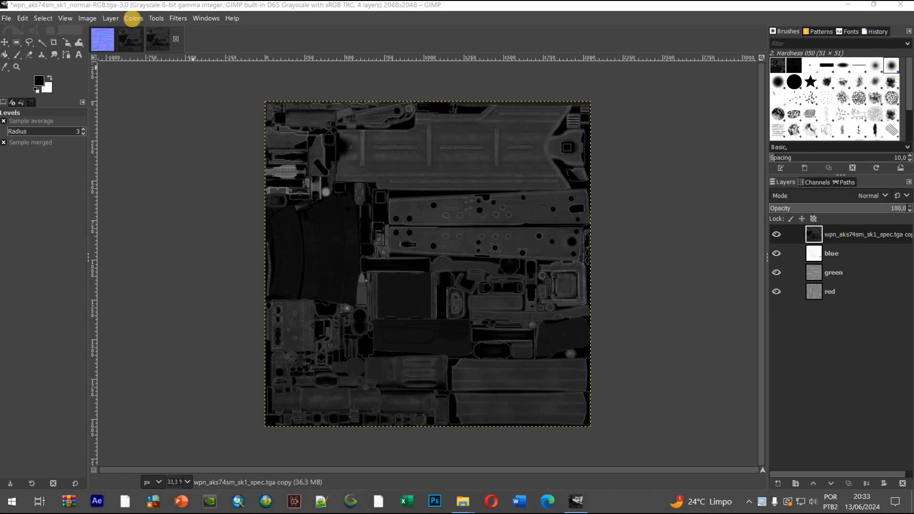
Compose an RGBA image with the specular copy as Red, the blue layer as Green, the green layer as Blue and the red layer as Alpha
left_click(133, 18)
mouse_move(191, 229)
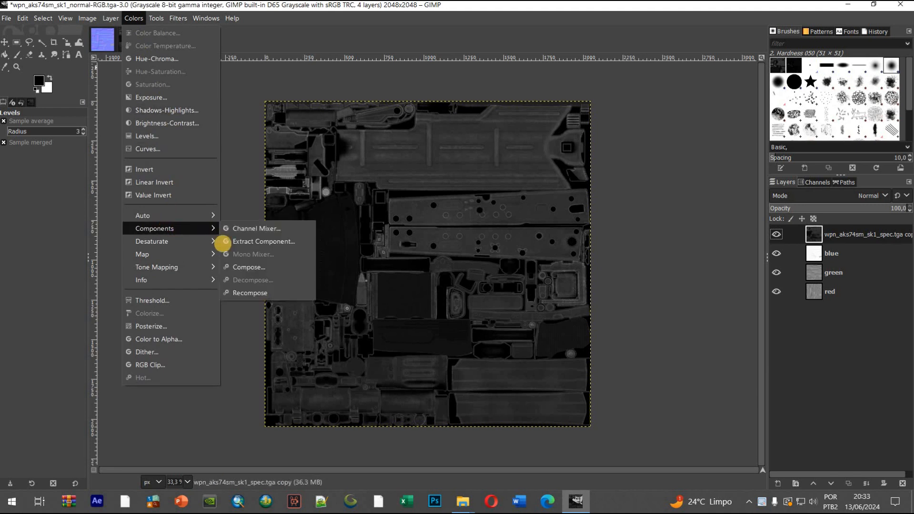
left_click(252, 269)
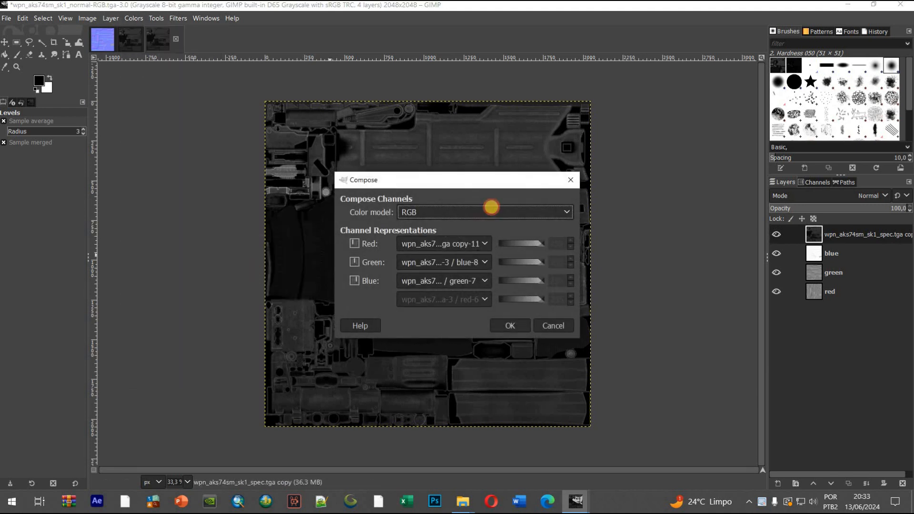
left_click(491, 207)
left_click(416, 240)
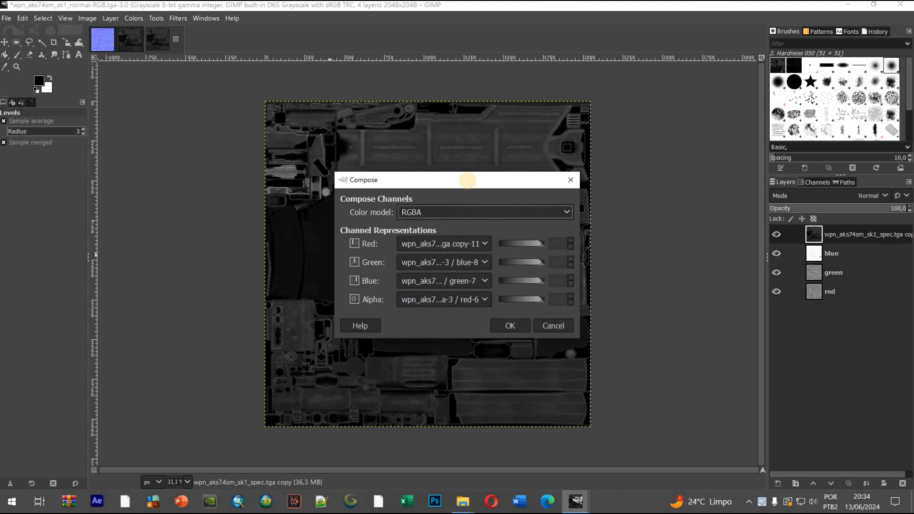
left_click_drag(467, 181, 263, 139)
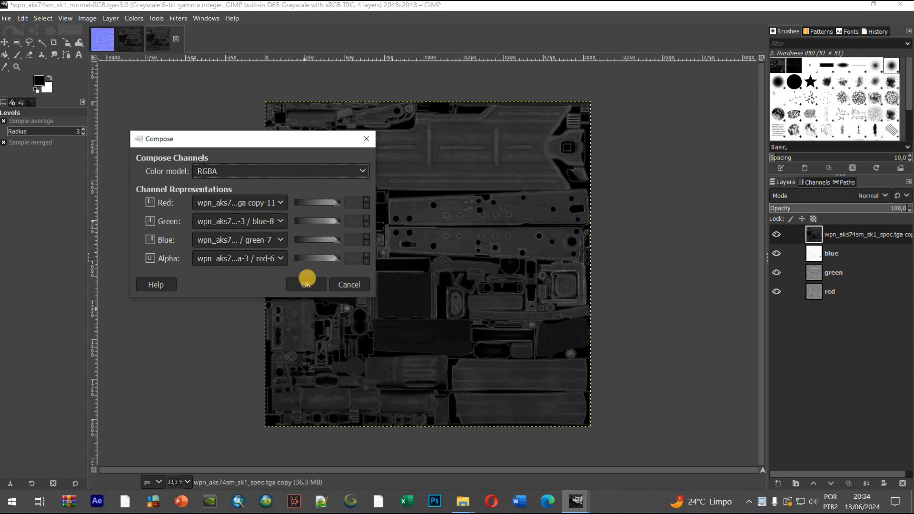
left_click(306, 285)
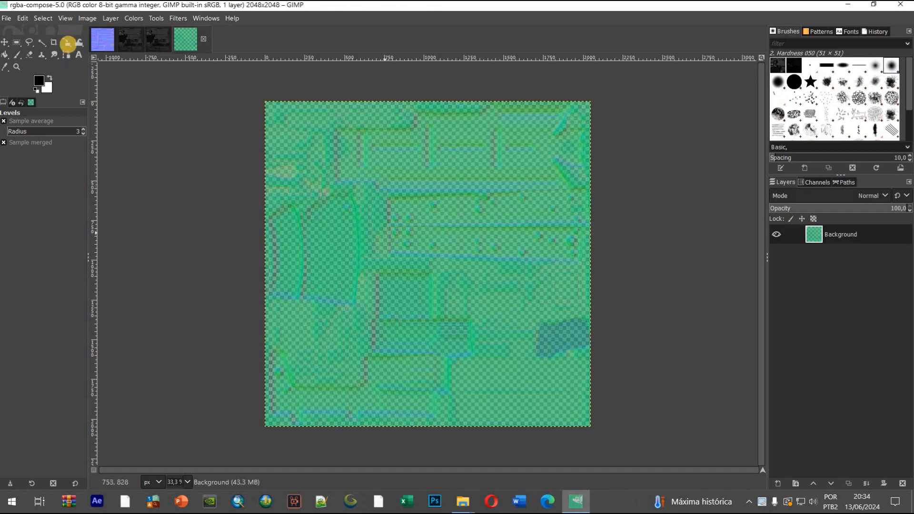
Export the composed image as wpn_aks74sm_sk1_bump.tga in wpn_aks74m with RLE compression and Bottom left origin, replacing the existing file
left_click(7, 18)
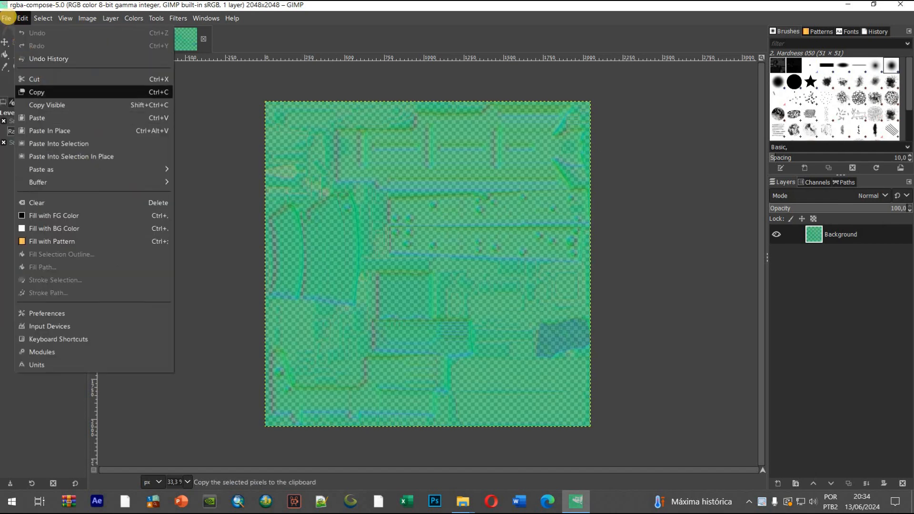
left_click(36, 187)
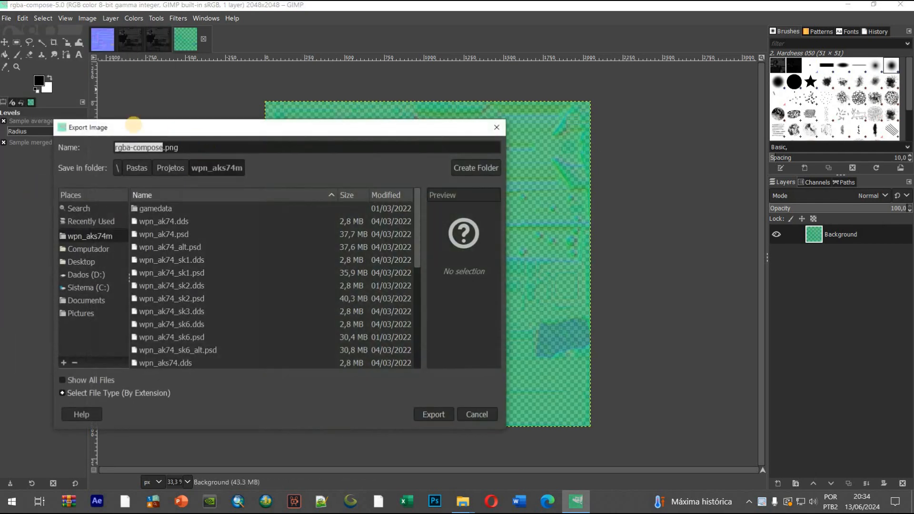
scroll(273, 296, "down", 5)
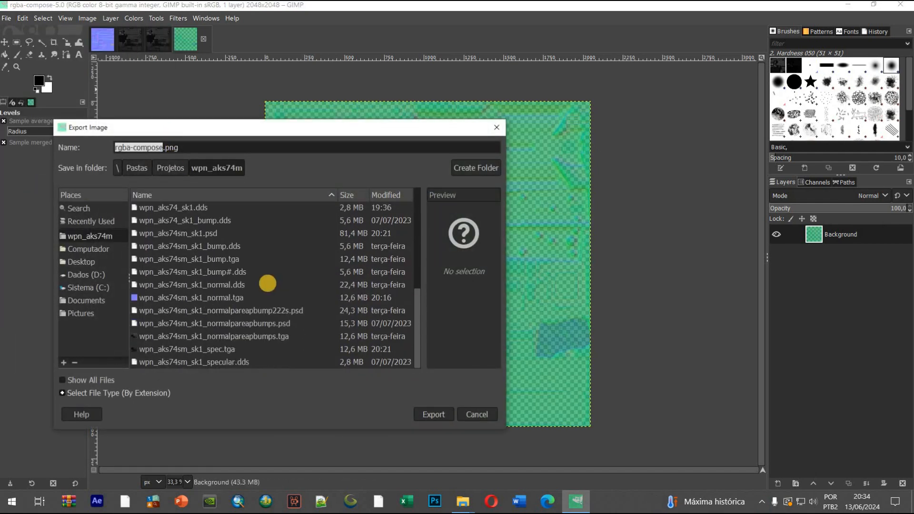
left_click(209, 258)
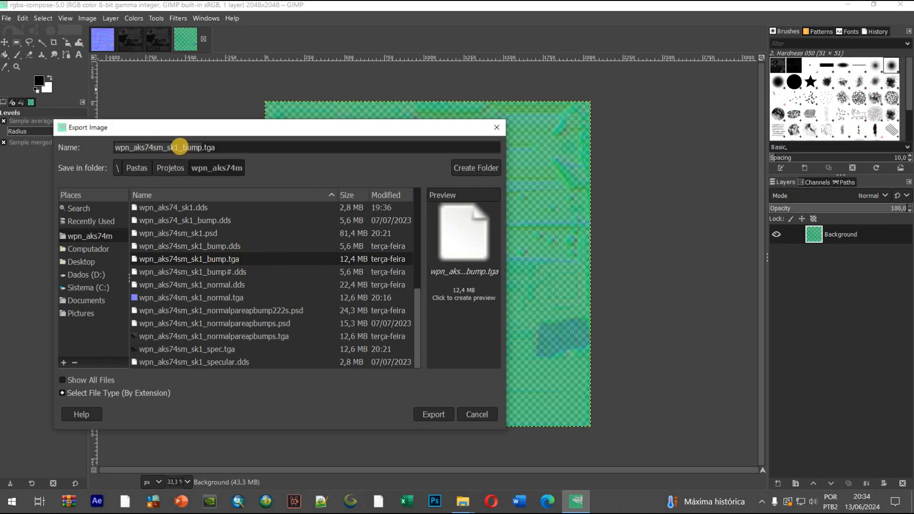
left_click(216, 147)
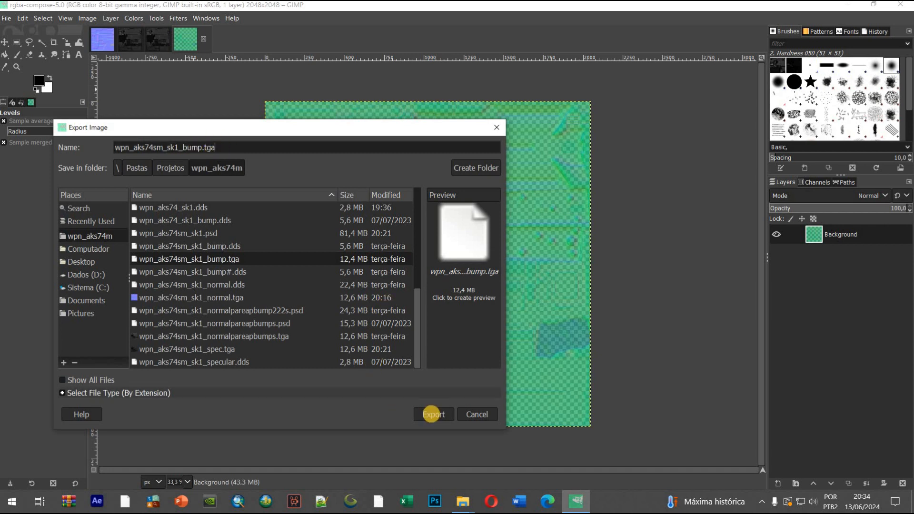
left_click(432, 414)
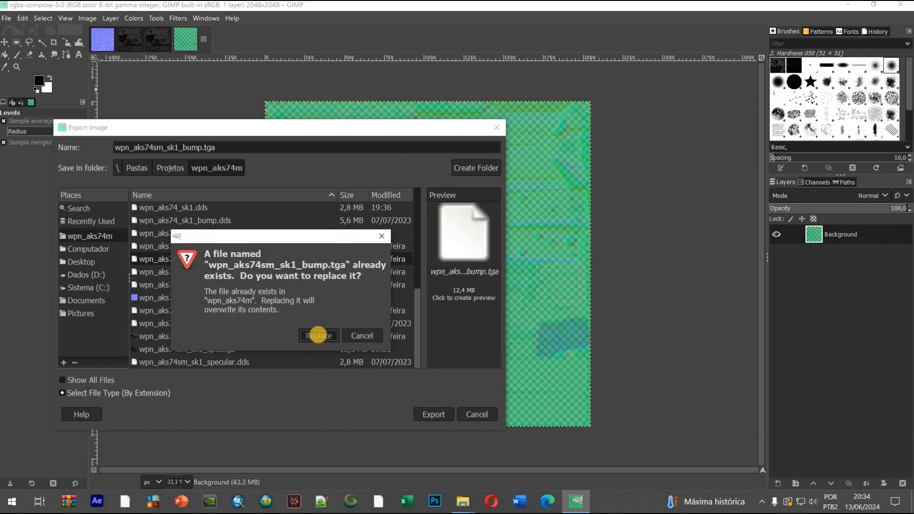
left_click(319, 336)
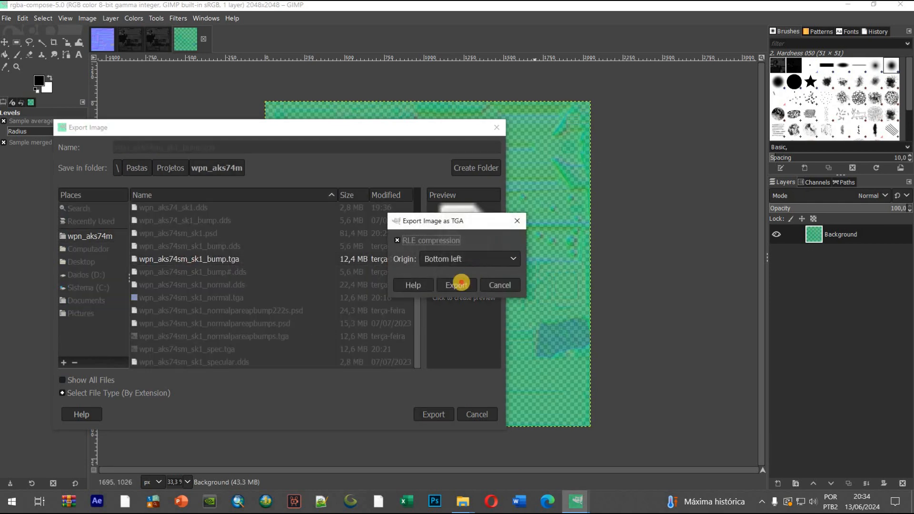
left_click(456, 284)
Start exporting the composed image as wpn_aks74sm_sk1_bump.dds in the wpn_aks74m folder, replacing the existing file
left_click(6, 18)
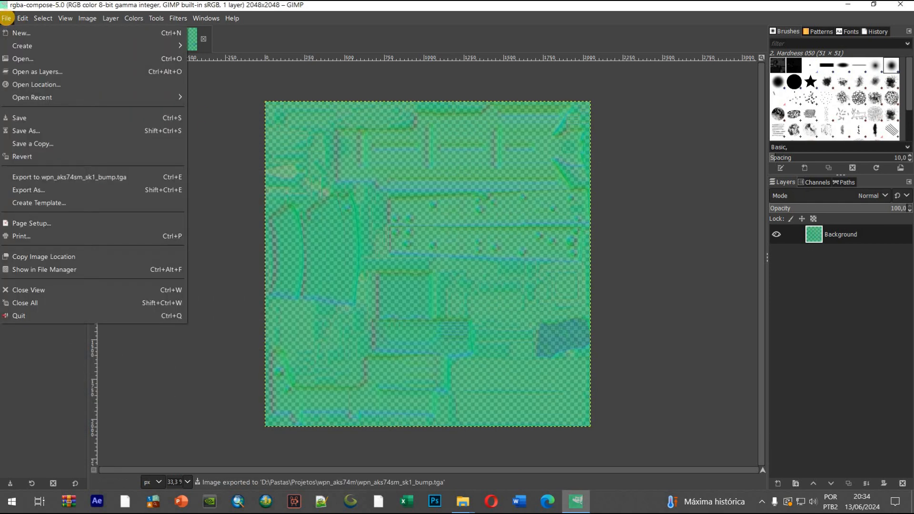
mouse_move(22, 18)
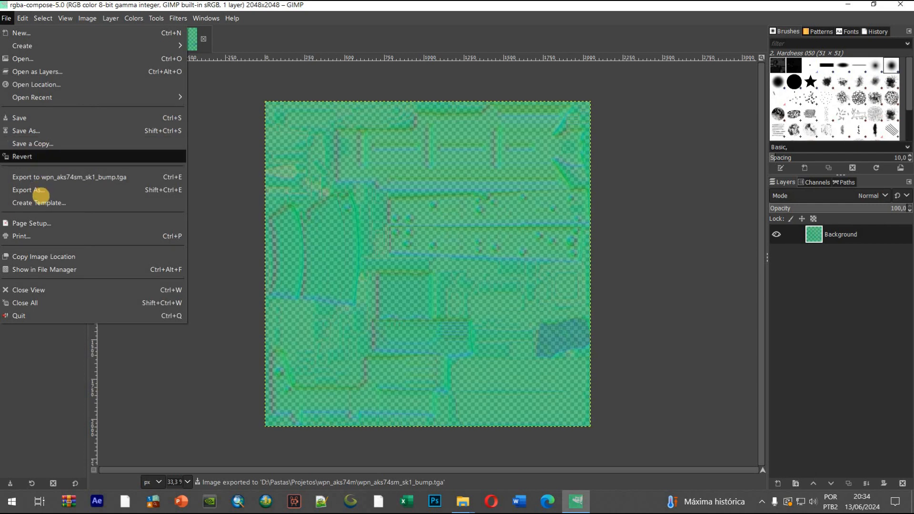
left_click(38, 194)
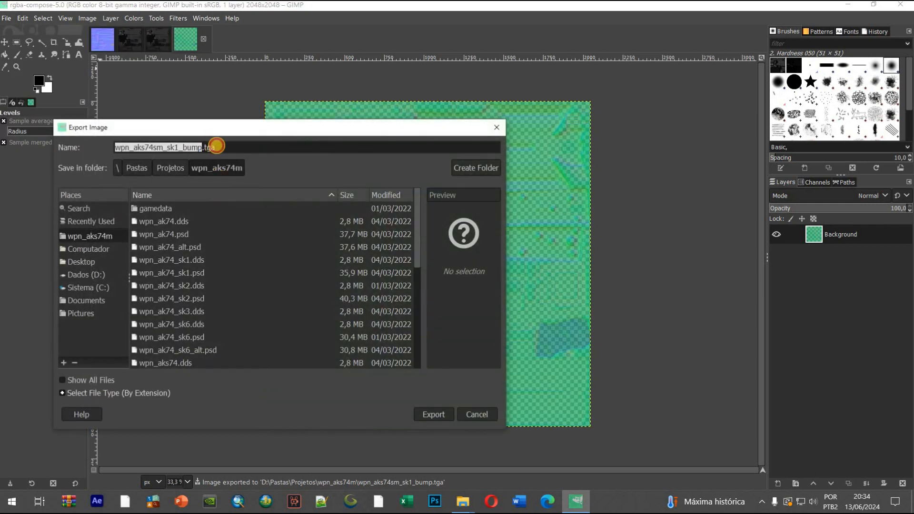
left_click(207, 147)
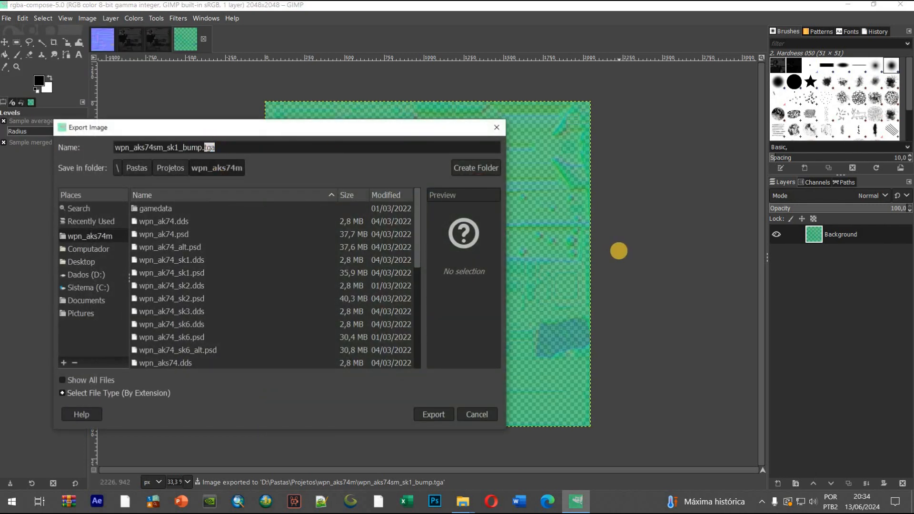
key("BackSpace")
type("dds")
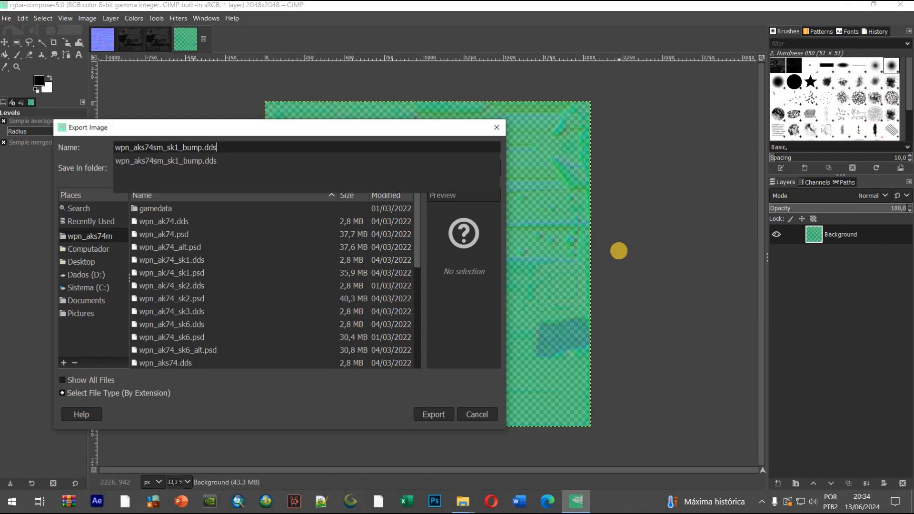
key("Return")
key("Return")
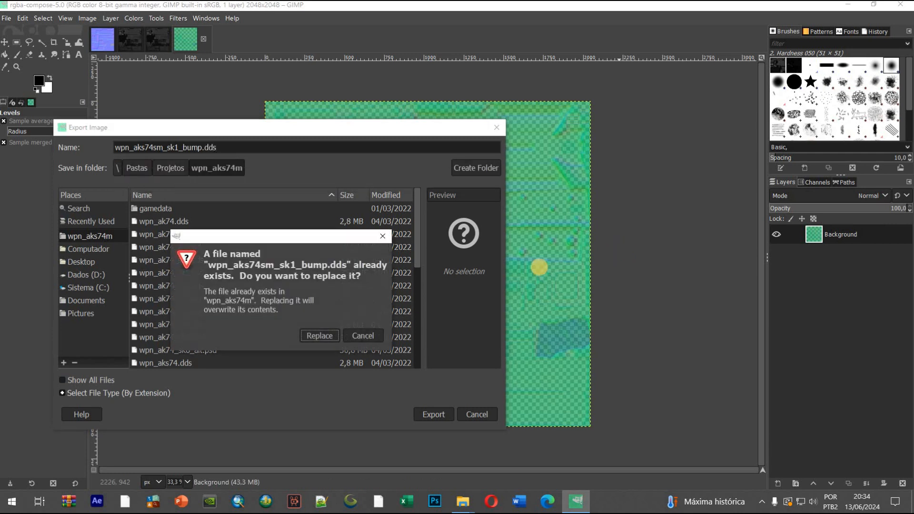
left_click(318, 335)
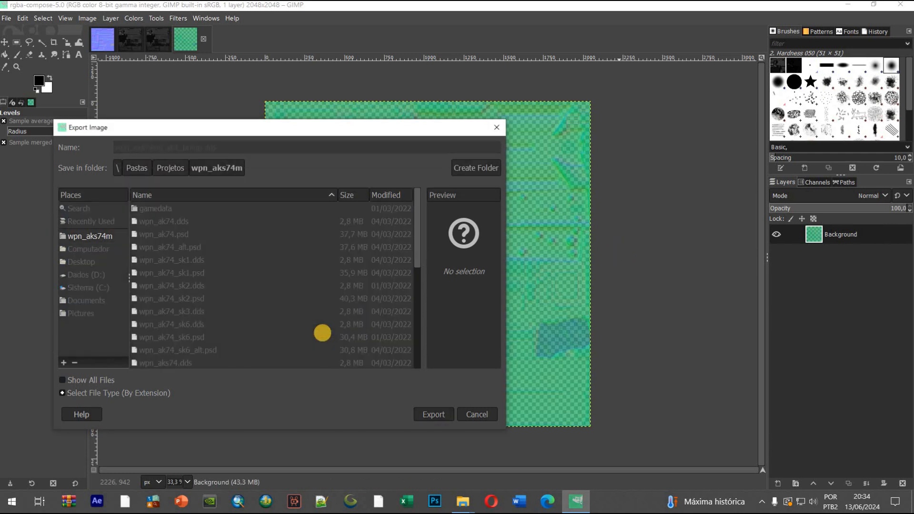
Export the DDS with BC3 / DXT5 compression, generated mipmaps and the Kaiser mipmap filter
left_click(450, 150)
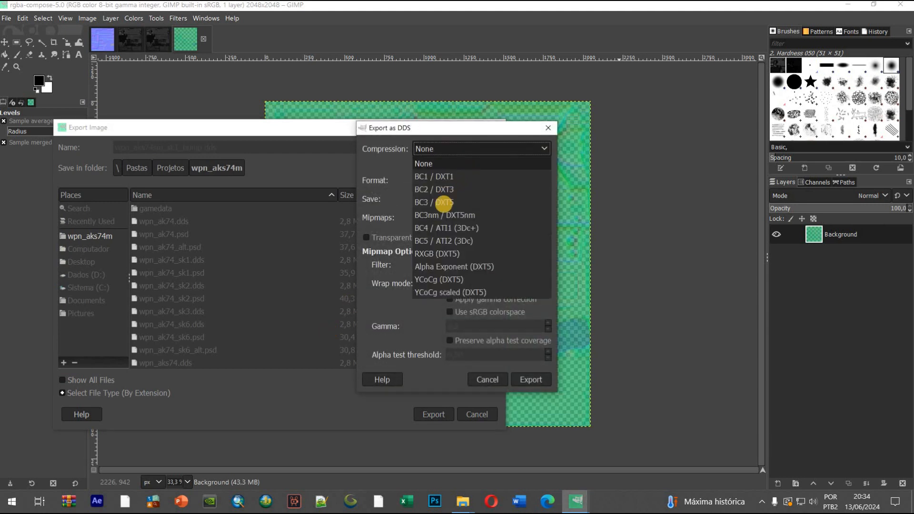
left_click(448, 202)
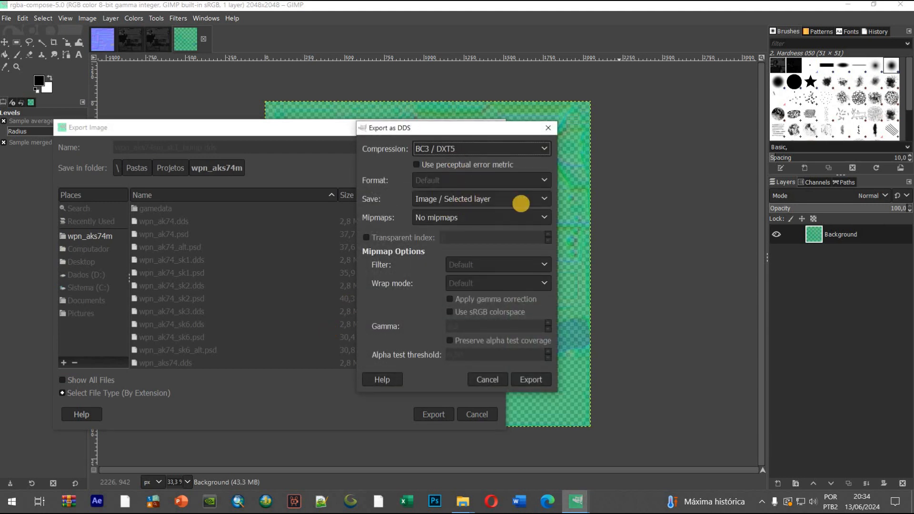
left_click(443, 217)
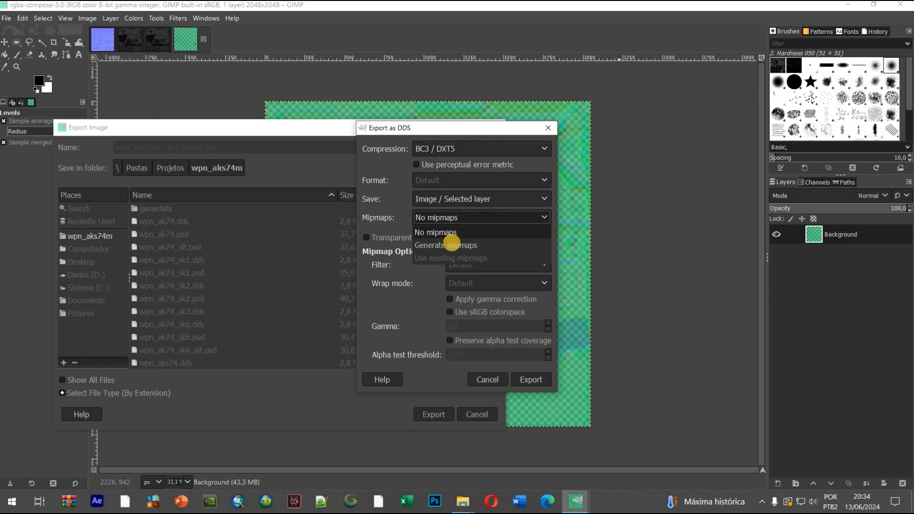
left_click(451, 244)
left_click(496, 263)
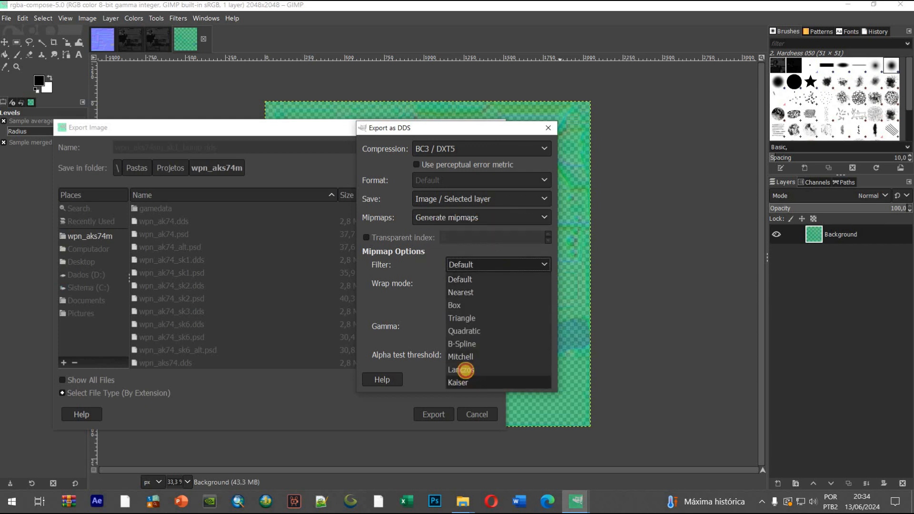
left_click(460, 382)
left_click(526, 379)
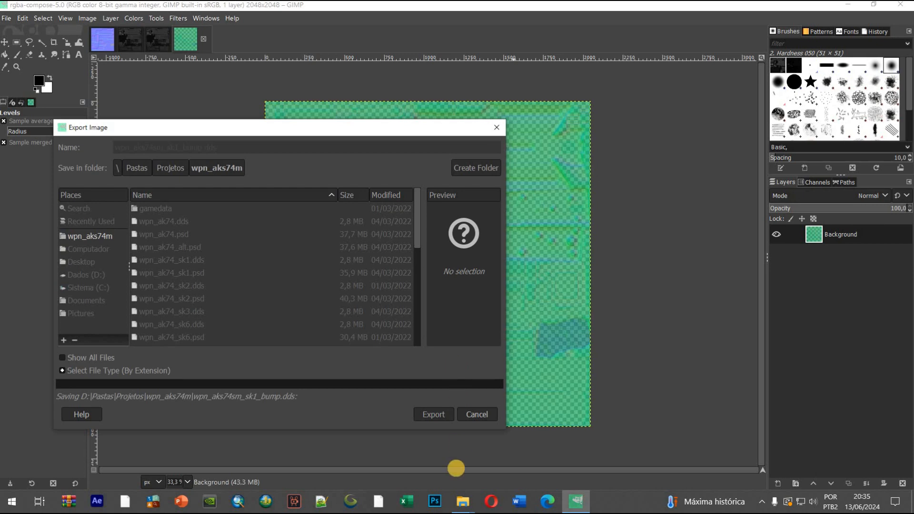
Switch to the wpn_aks74m folder in File Explorer and preview wpn_aks74_sk1_bump.dds and the exported wpn_aks74sm_sk1_bump.dds
mouse_move(460, 504)
left_click(428, 451)
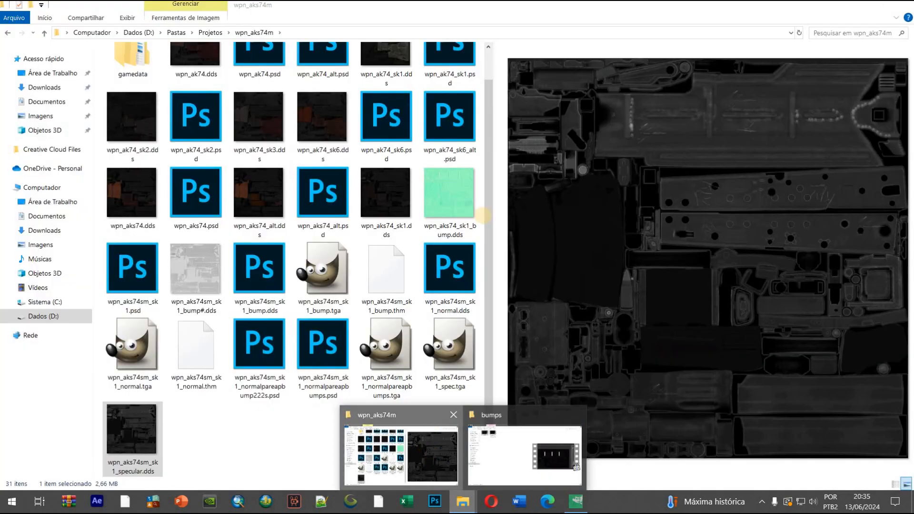
left_click(456, 182)
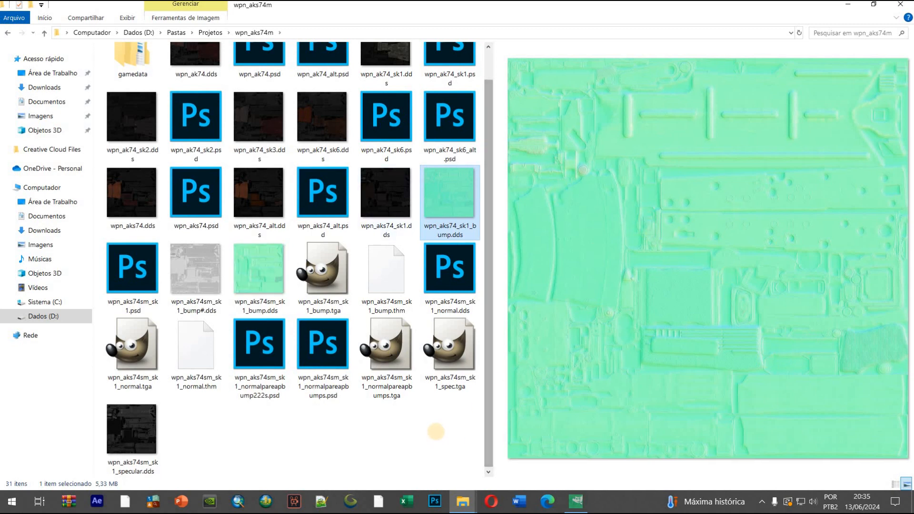
left_click(579, 502)
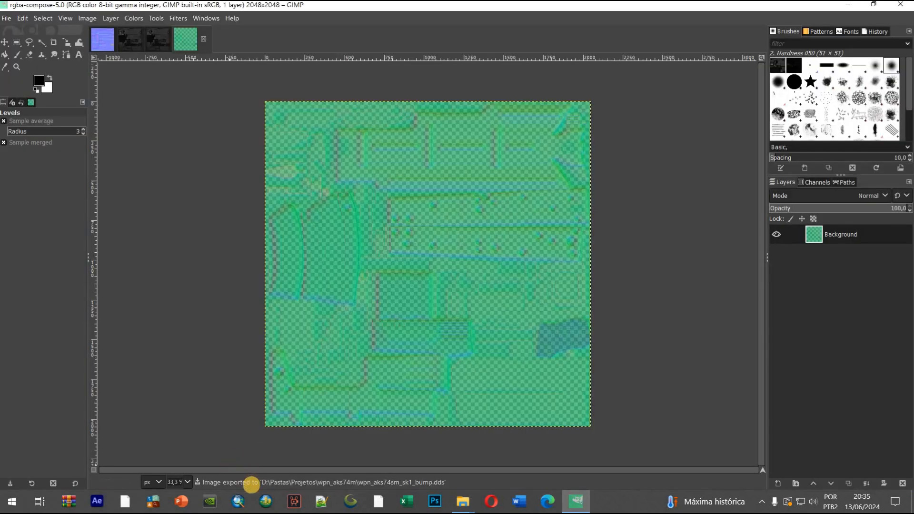
left_click(462, 502)
left_click(431, 462)
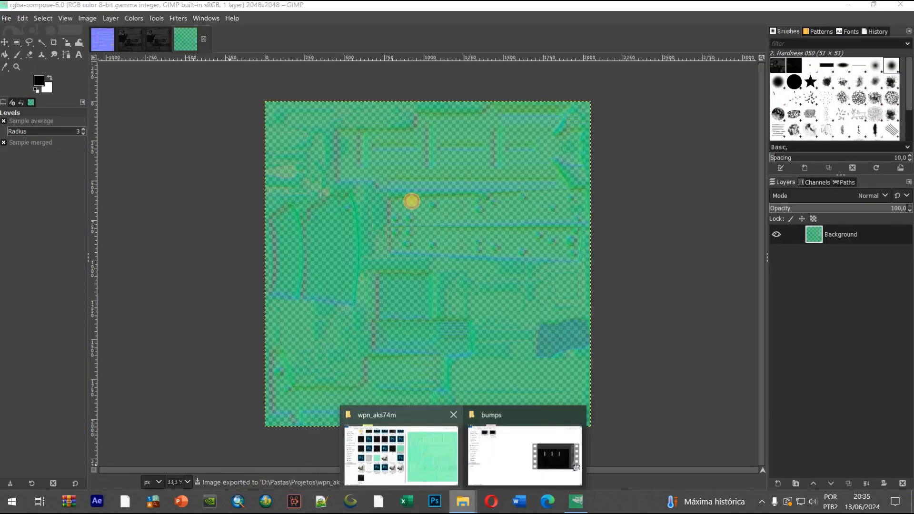
left_click(8, 33)
left_click(22, 33)
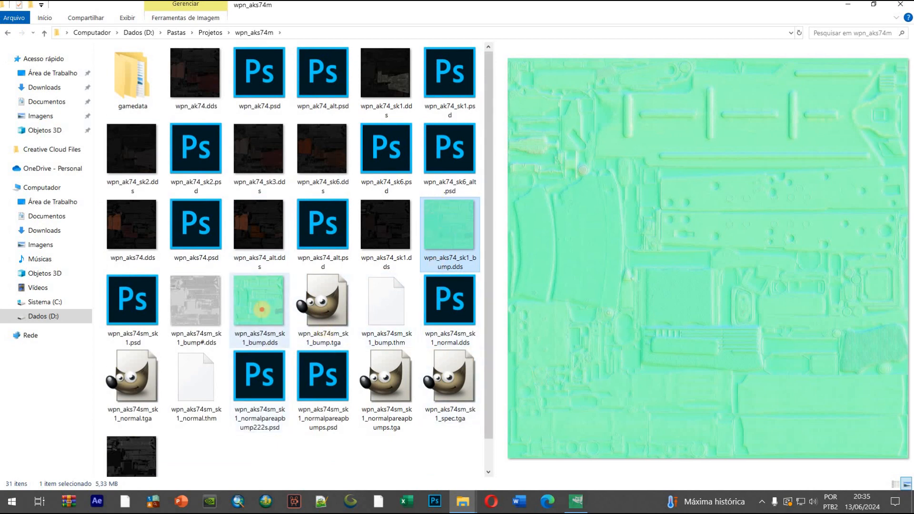
left_click(262, 310)
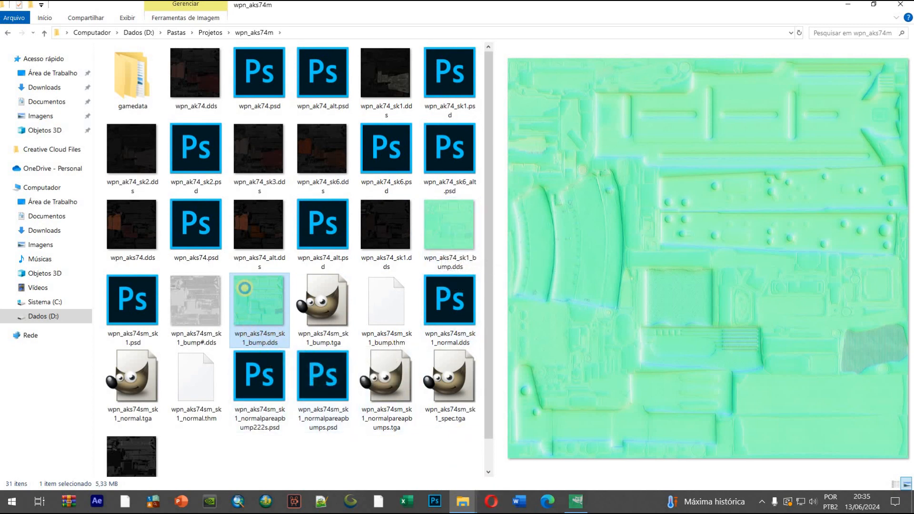
Check the file dates in the properties of wpn_aks74sm_sk1_bump.dds and close them
right_click(245, 288)
left_click(269, 279)
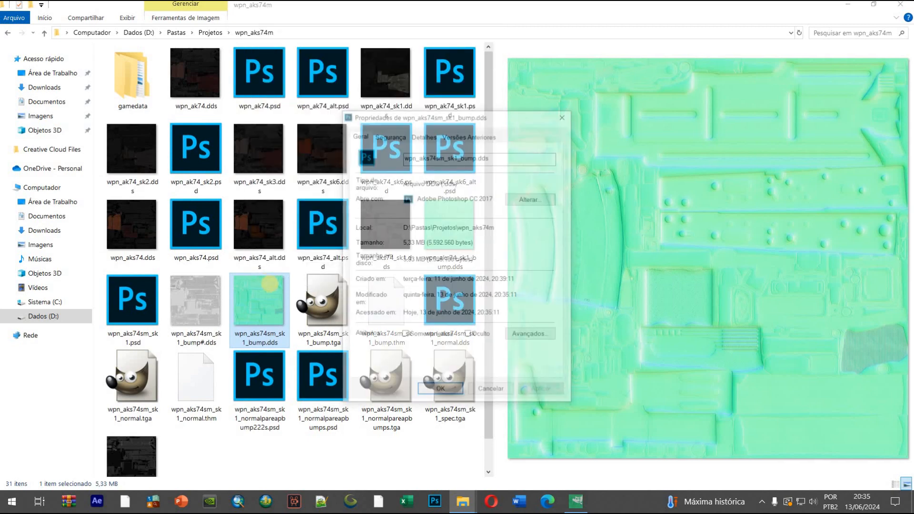
left_click_drag(446, 280, 483, 279)
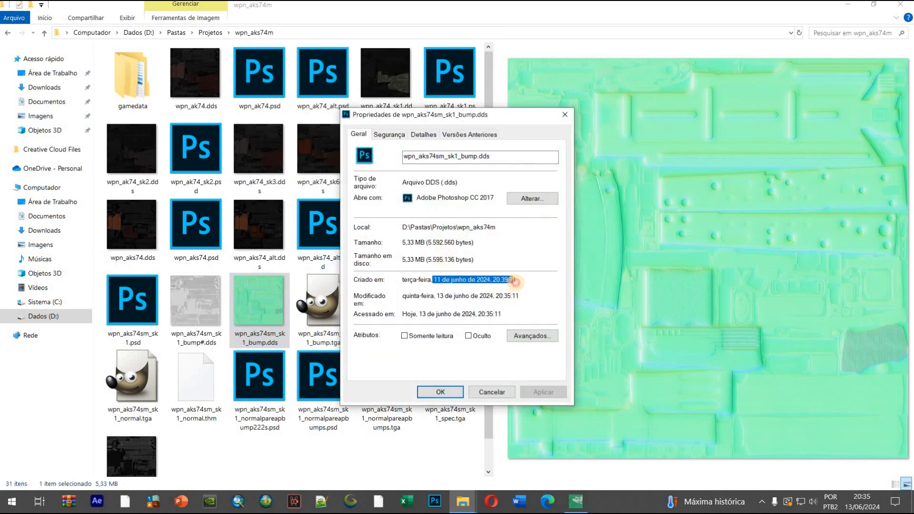
left_click(566, 115)
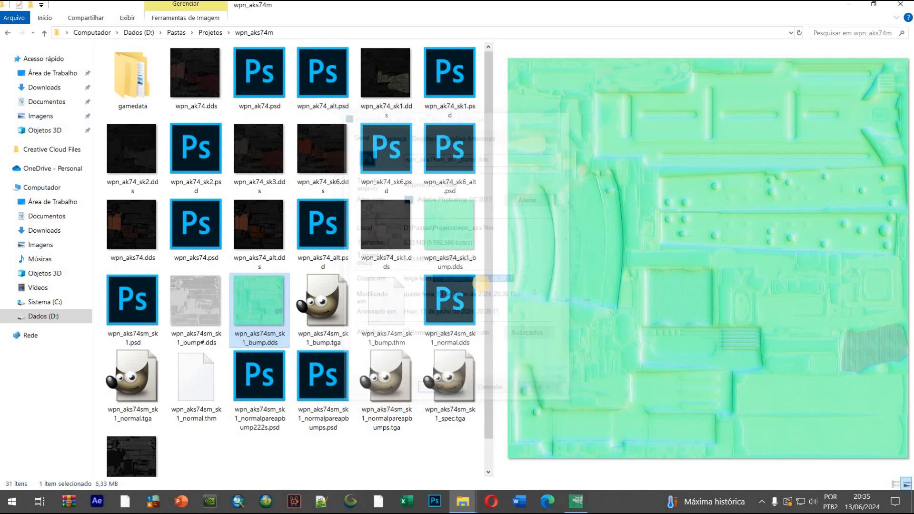
Compare the previews of wpn_aks74_sk1_bump.dds and wpn_aks74sm_sk1_bump.dds
left_click(452, 223)
left_click(261, 302)
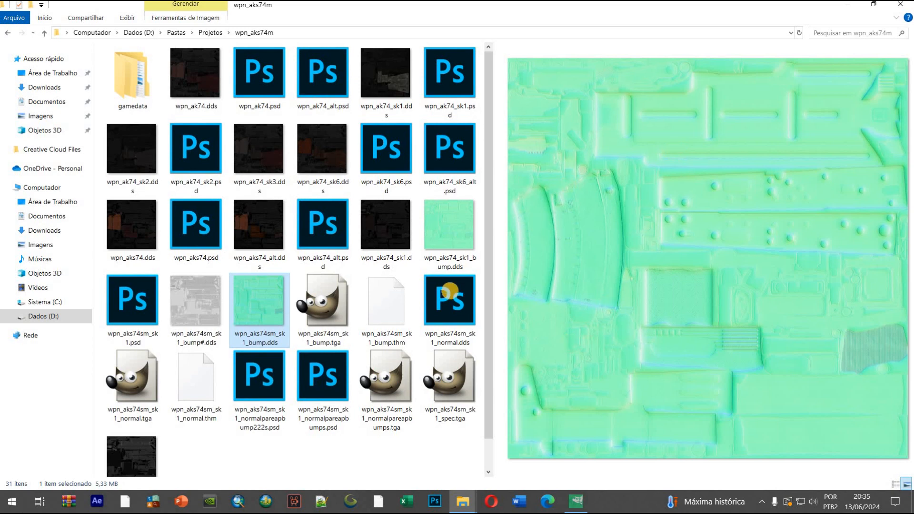
left_click(448, 227)
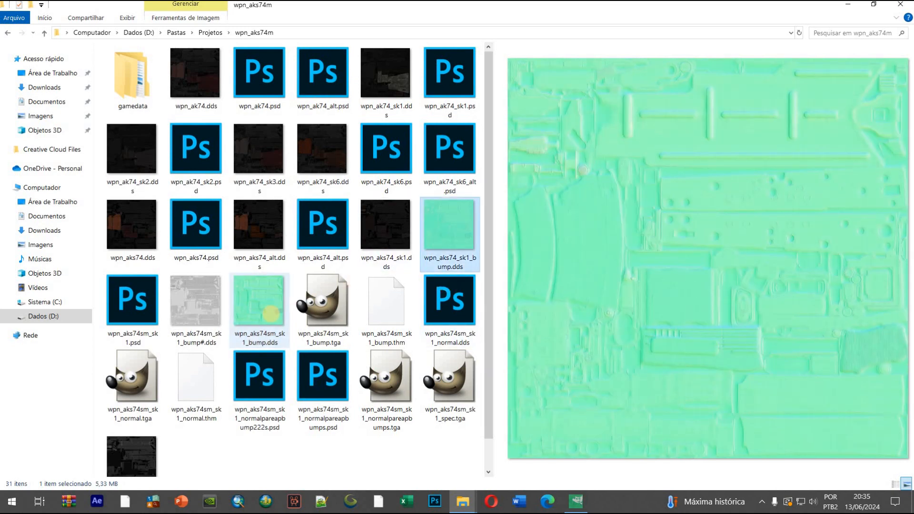
left_click(270, 312)
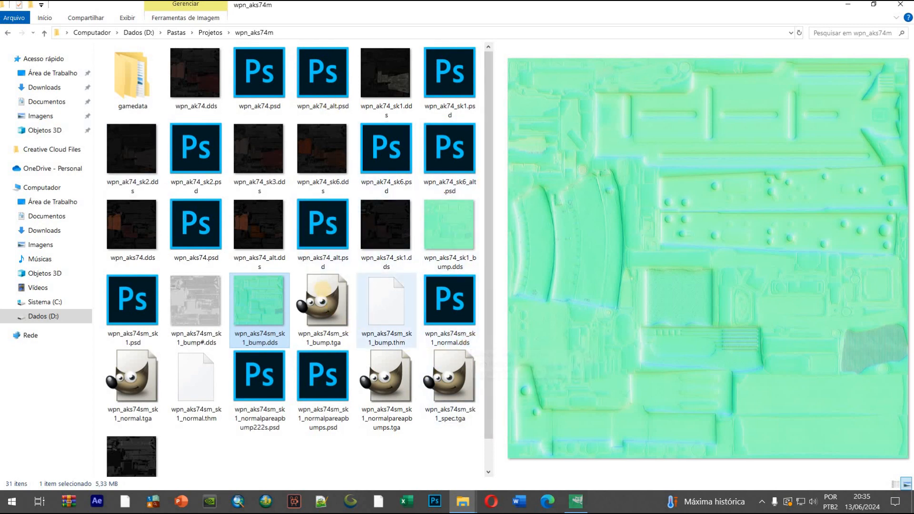
Copy wpn_aks74sm_sk1_bump.tga and wpn_aks74sm_sk1_normal.tga, and open D:\Games\STALKER\SDK\X-Ray CoP SDK\editors\gamedata\textures\wpn
left_click(323, 290)
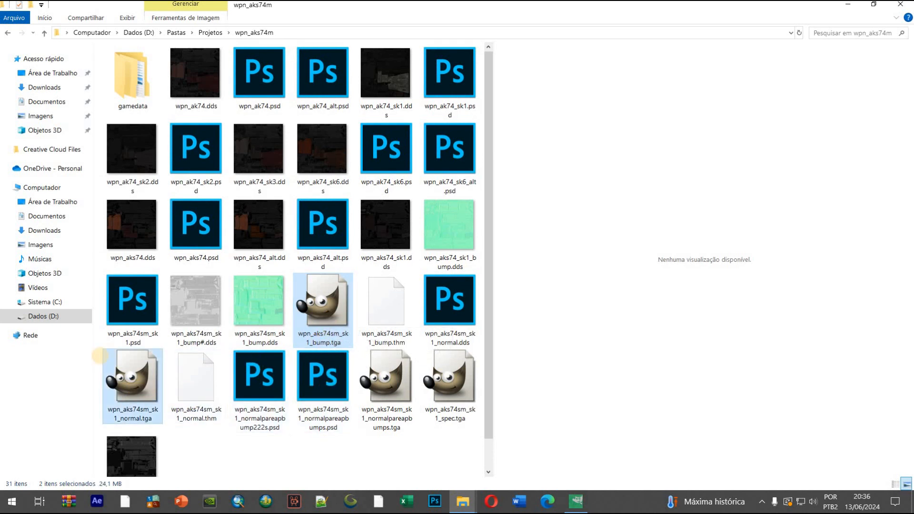
left_click(48, 317)
double_click(147, 152)
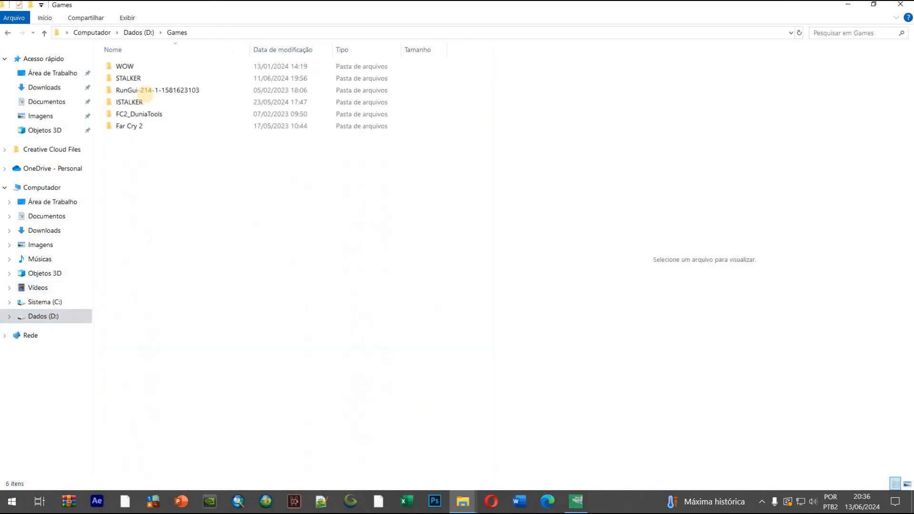
double_click(141, 78)
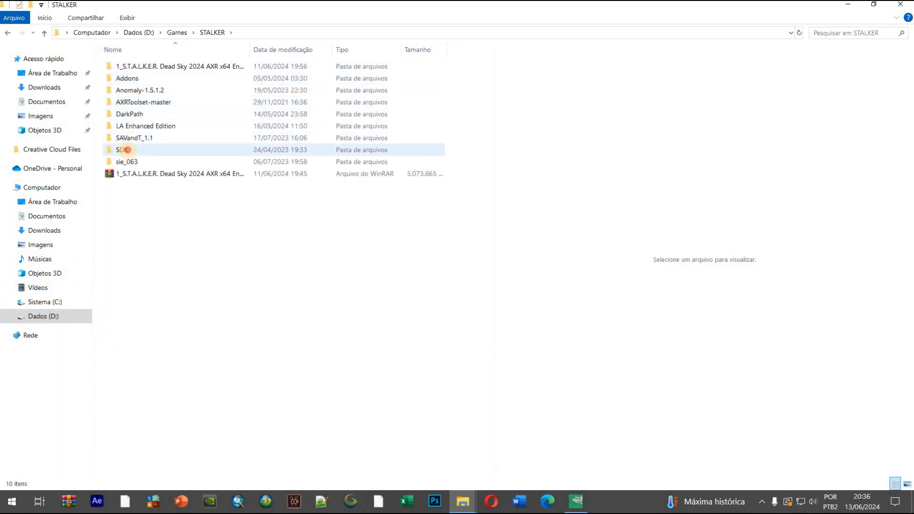
double_click(128, 149)
double_click(170, 66)
double_click(153, 67)
double_click(155, 78)
double_click(126, 174)
scroll(169, 347, "down", 10)
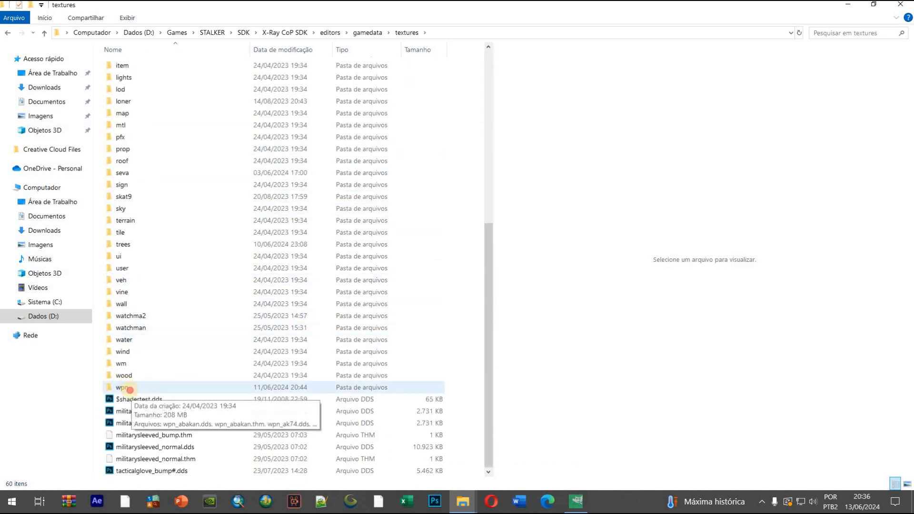
double_click(125, 387)
Permanently delete all files in the SDK's textures\wpn folder
key("ctrl+a")
key("shift+Delete")
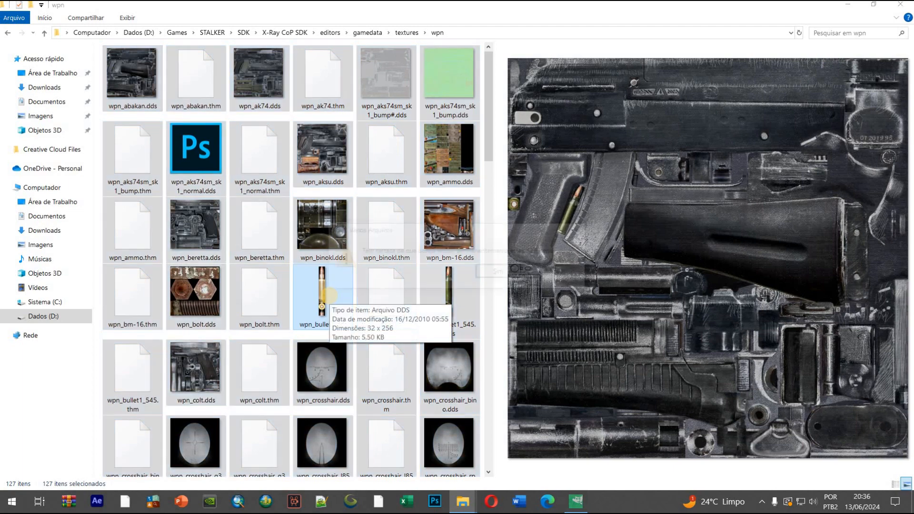
key("Return")
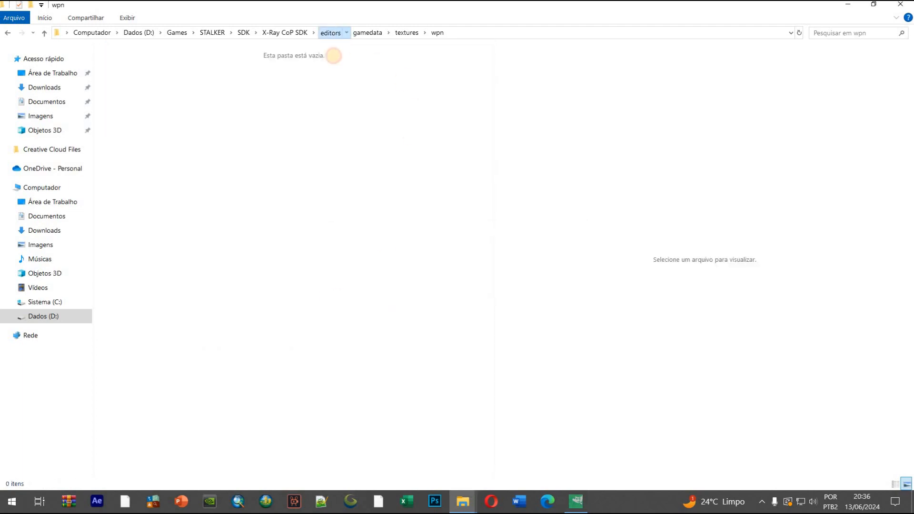
Permanently delete the old ~tga files in the editors\import folder and paste the two copied TGA textures there
left_click(332, 33)
double_click(129, 90)
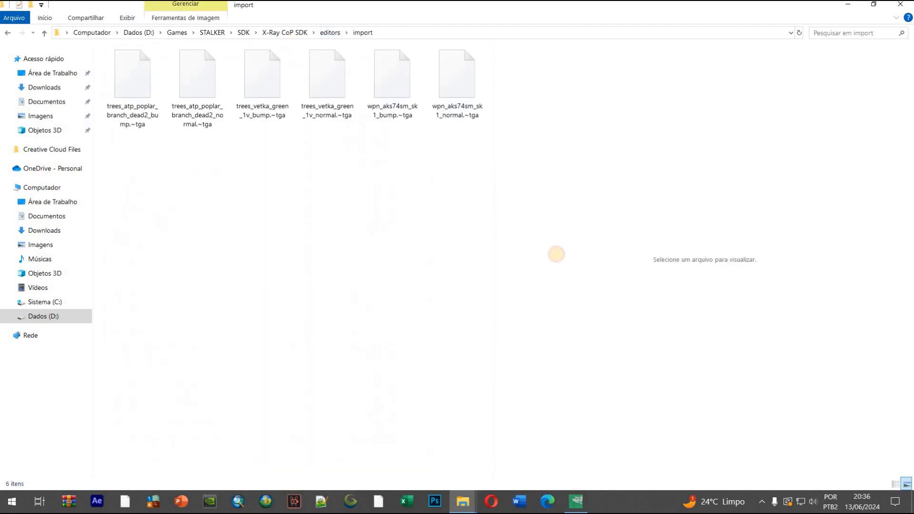
left_click_drag(171, 79, 170, 301)
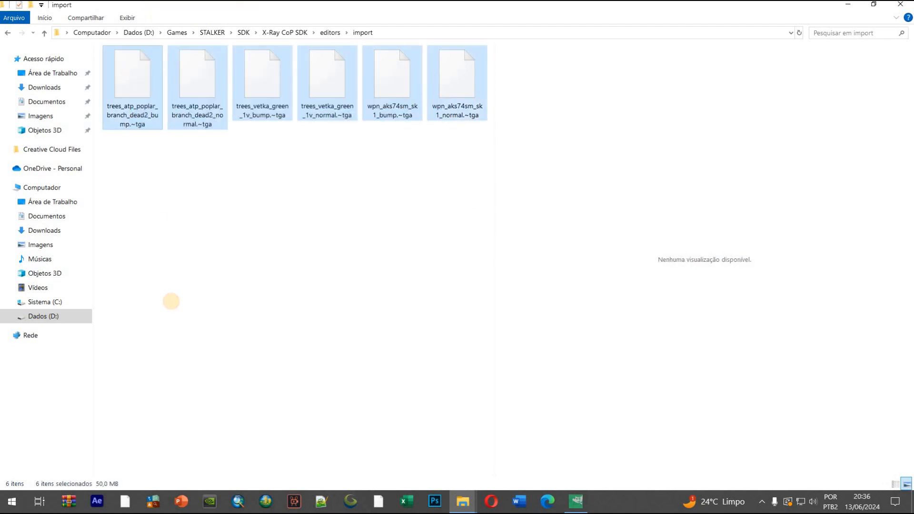
key("shift+Delete")
key("Return")
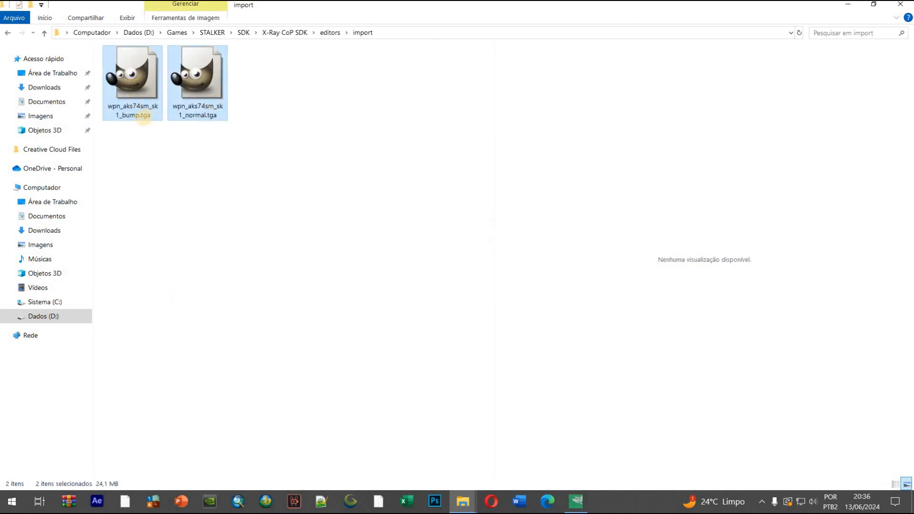
Launch !ActorEditor.cmd from the SDK's editors folder and close GIMP, discarding its open images
left_click(329, 32)
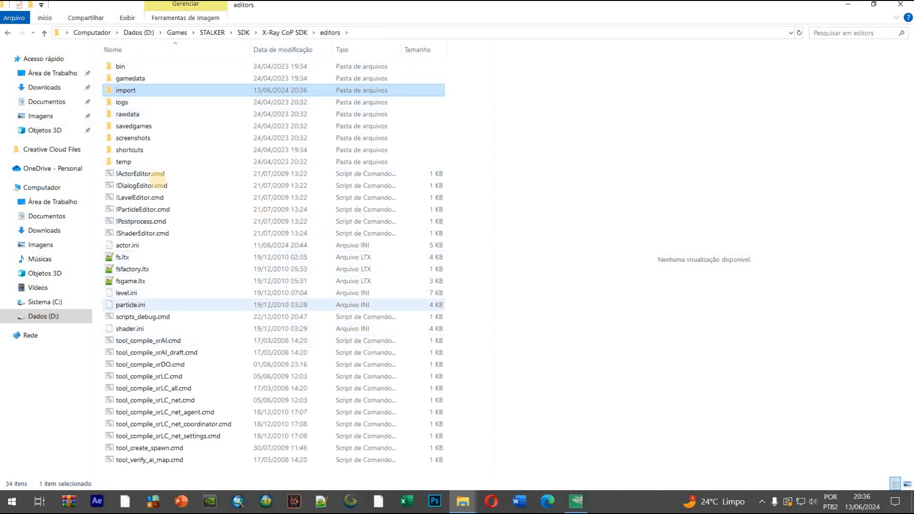
left_click(132, 174)
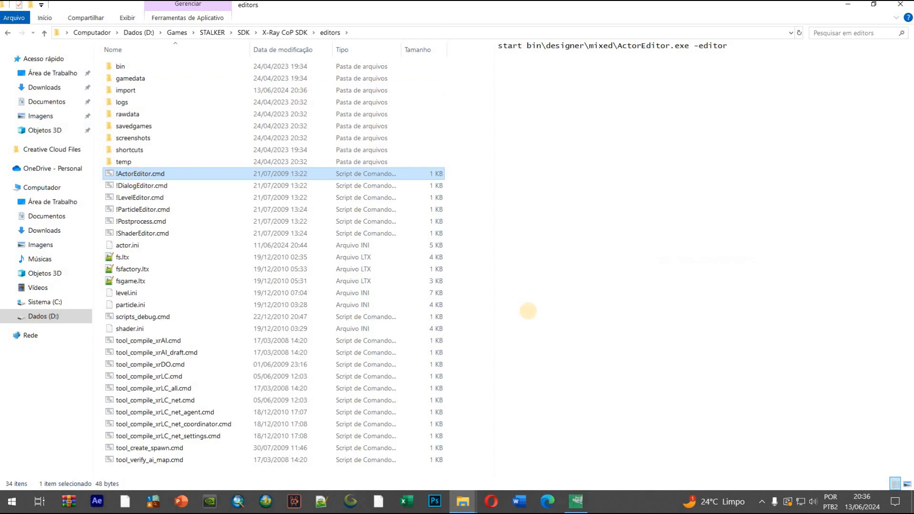
left_click(576, 501)
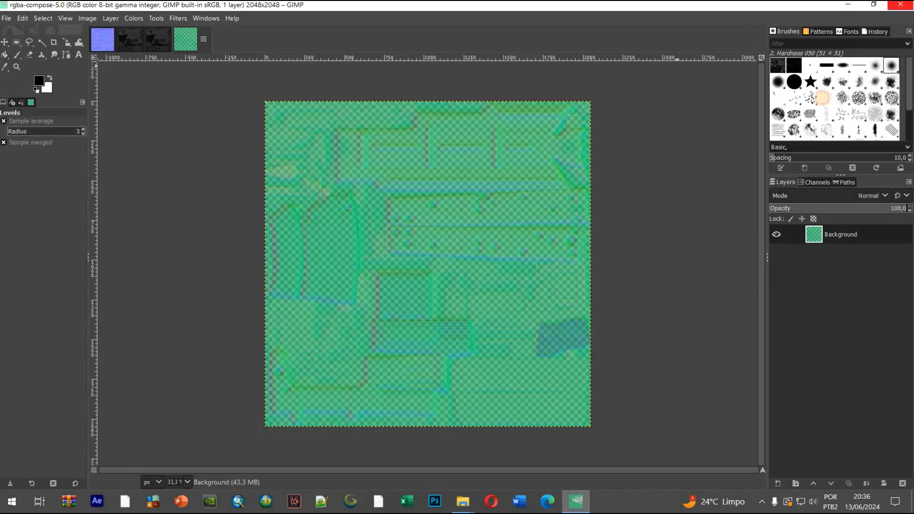
left_click(901, 5)
left_click(435, 313)
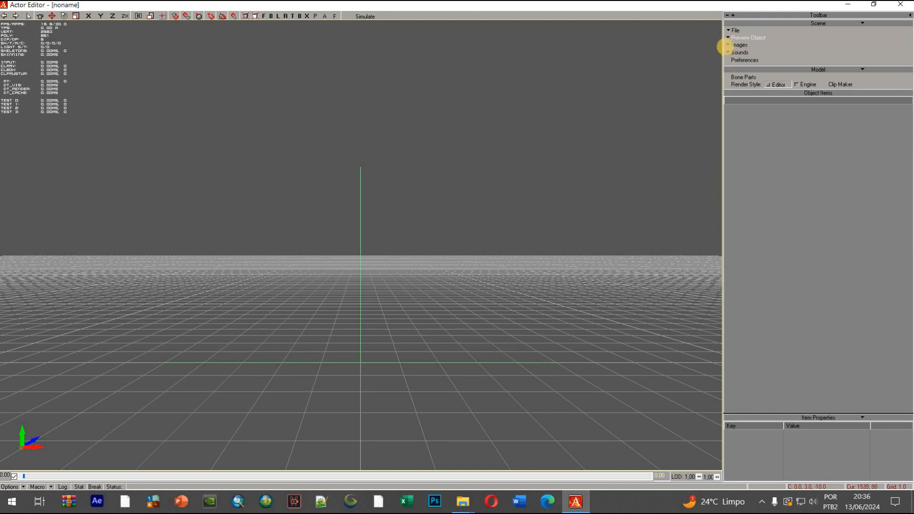
Check for new textures in Actor Editor and dismiss the notice to reach the imported images
left_click(728, 45)
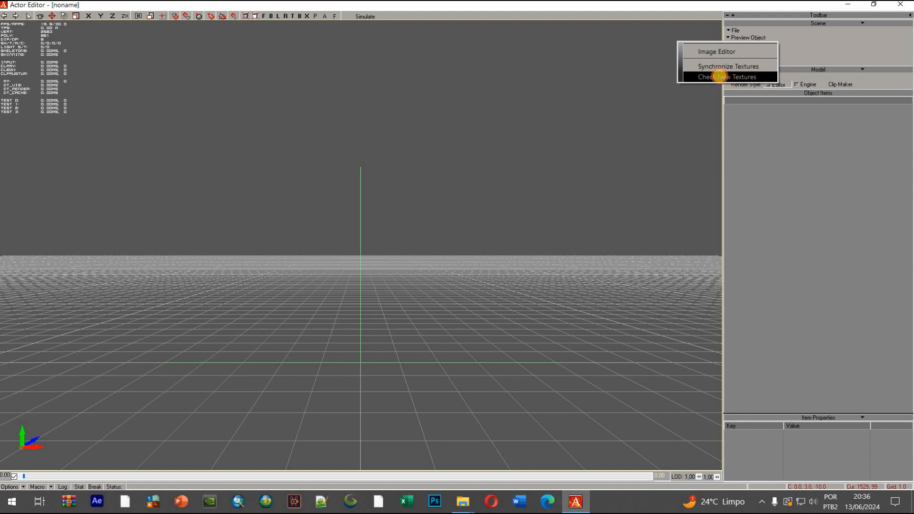
left_click(719, 77)
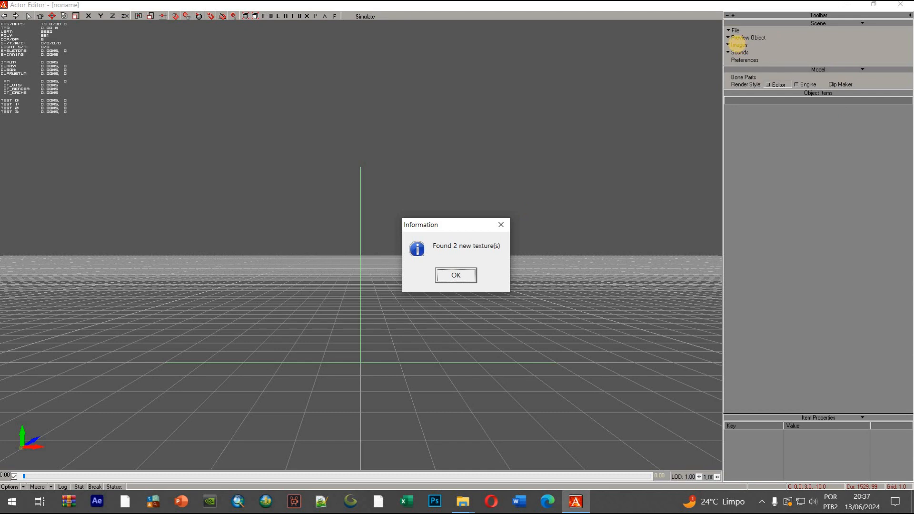
left_click(456, 275)
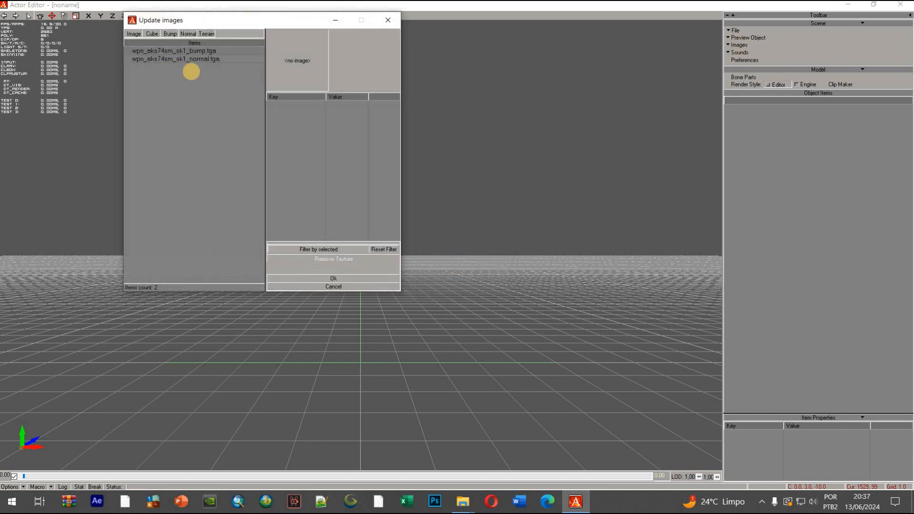
Set the type of wpn_aks74sm_sk1_normal.tga to Normal Map, accept the image update and dismiss the log
left_click(198, 58)
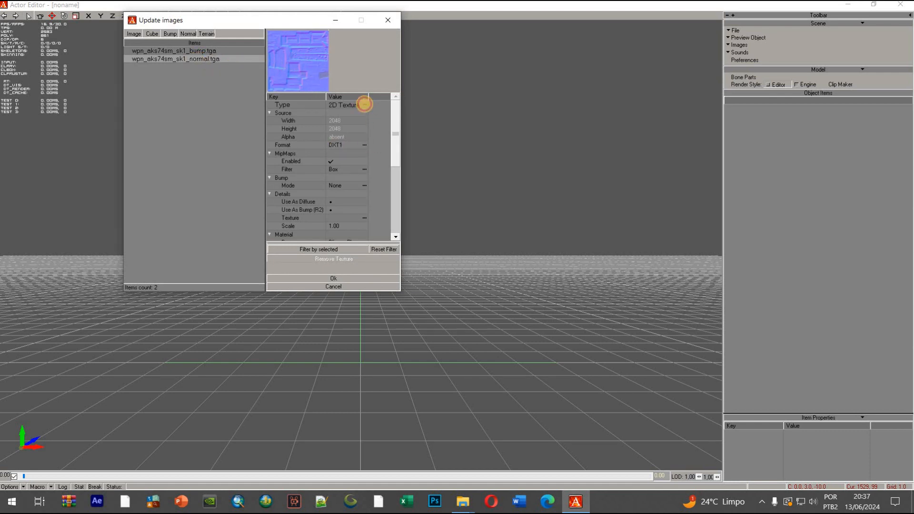
left_click(364, 104)
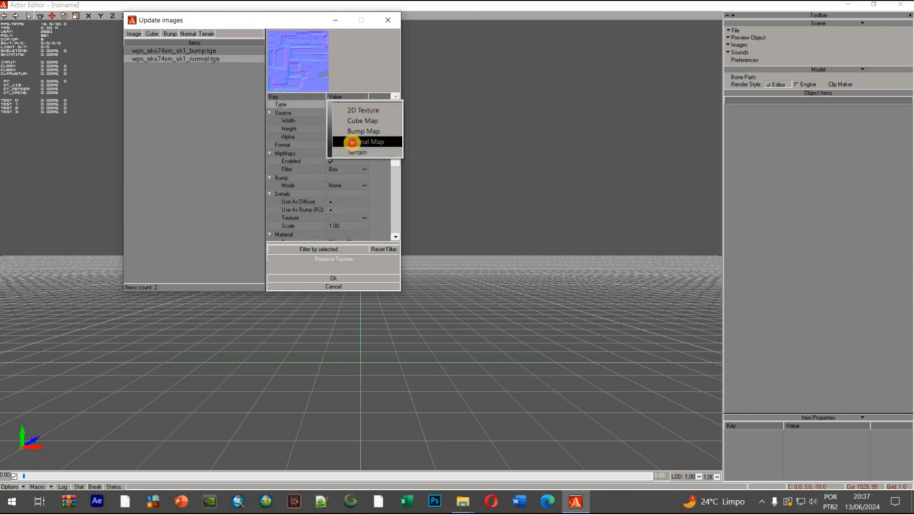
left_click(352, 142)
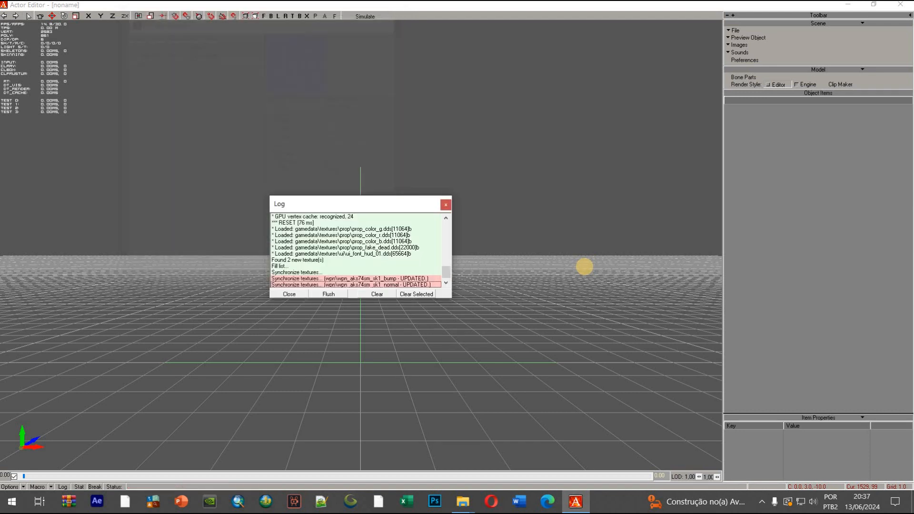
left_click(446, 204)
Open the Image Editor and check the wpn_aks74sm_sk1 entries in the wpn folder, ending on the bump texture
left_click(736, 44)
left_click(718, 45)
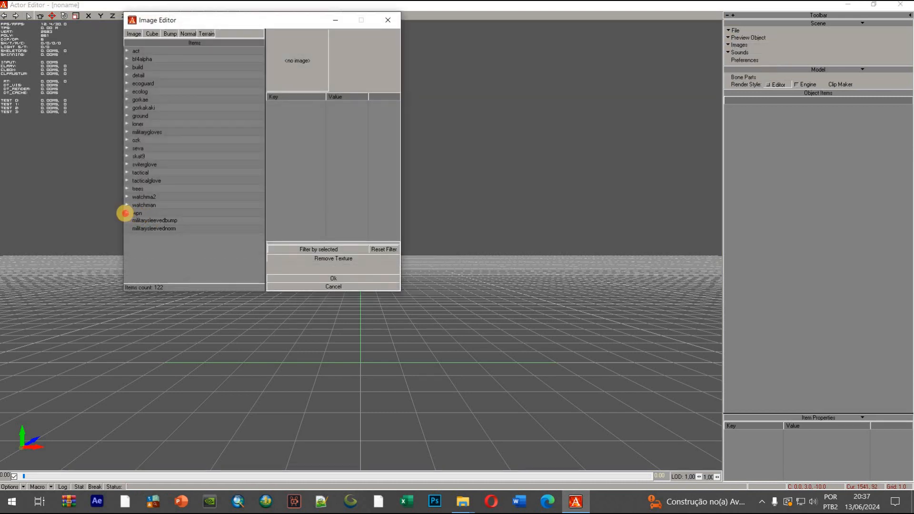
left_click(127, 213)
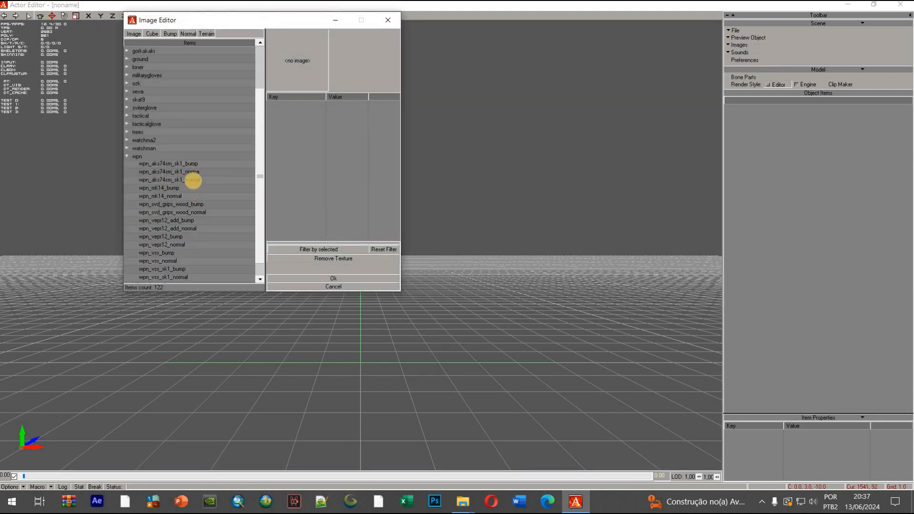
left_click(200, 164)
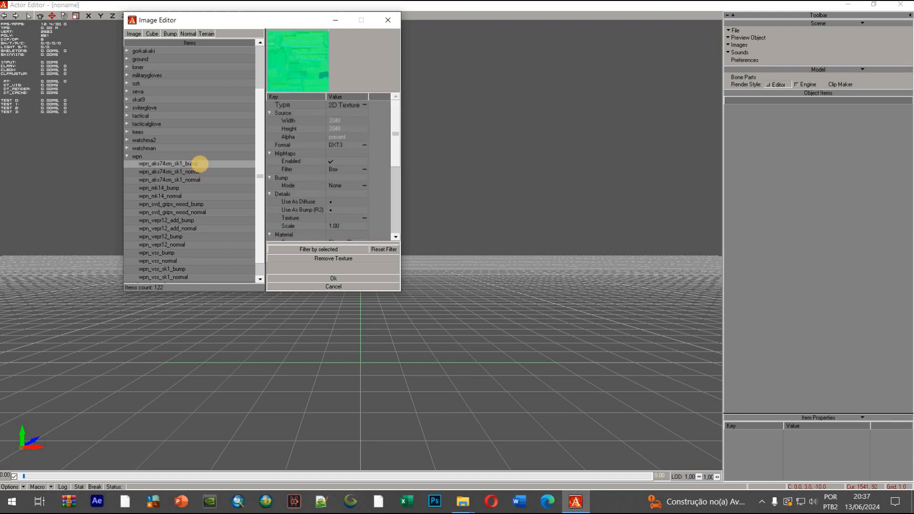
left_click(199, 172)
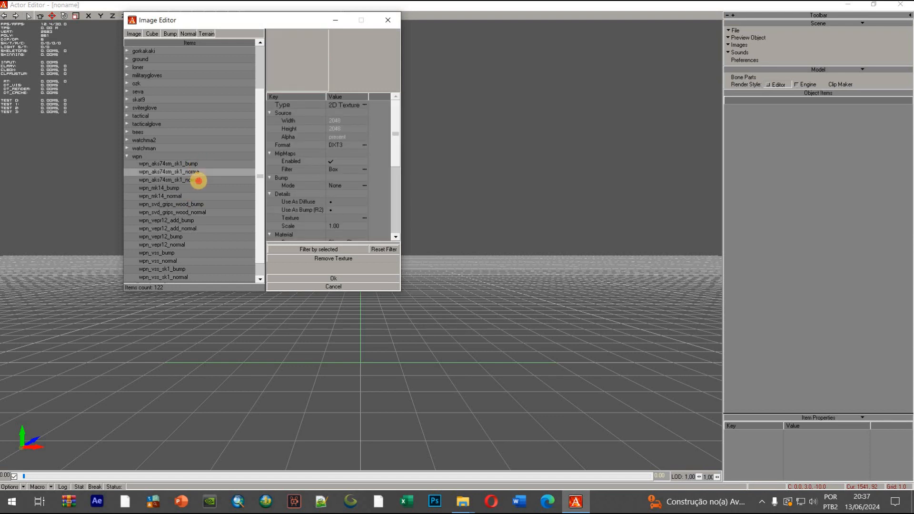
left_click(198, 180)
left_click(200, 163)
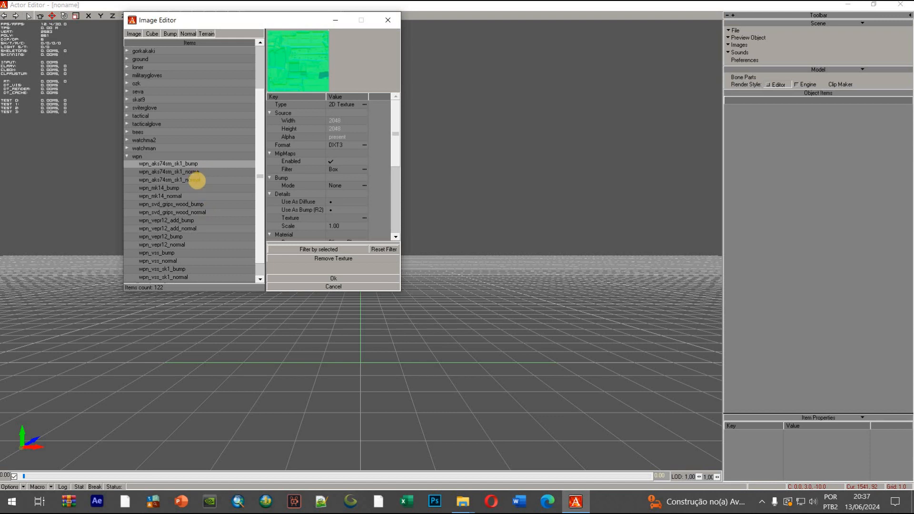
Set the type of wpn_aks74sm_sk1_bump to Bump Map
scroll(183, 181, "down", 1)
scroll(192, 228, "up", 3)
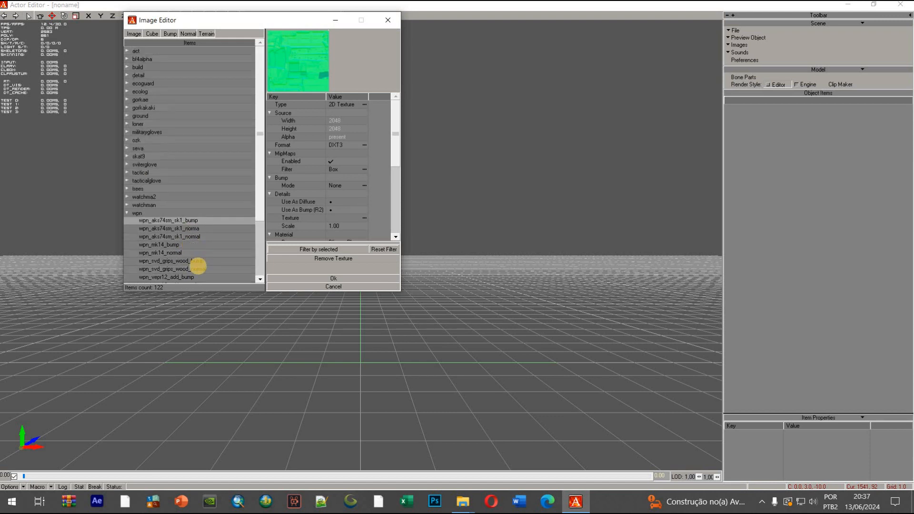
scroll(201, 262, "down", 3)
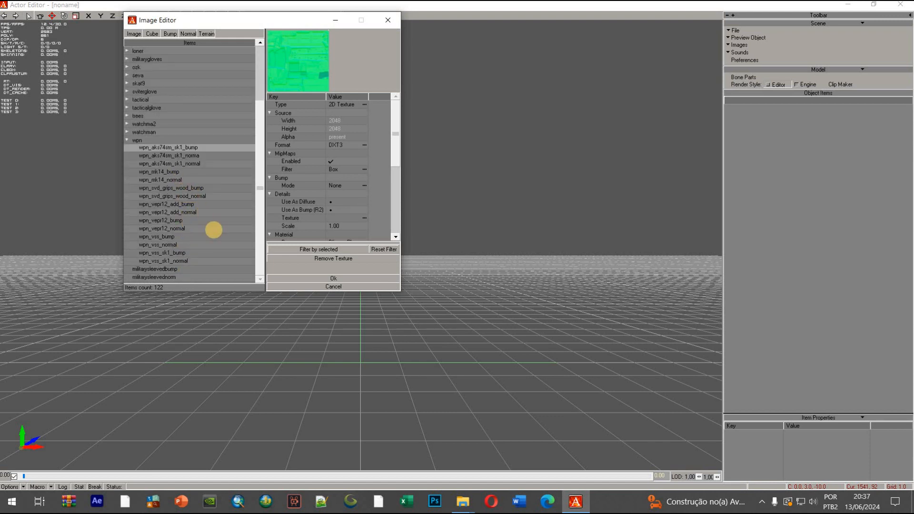
scroll(209, 196, "up", 1)
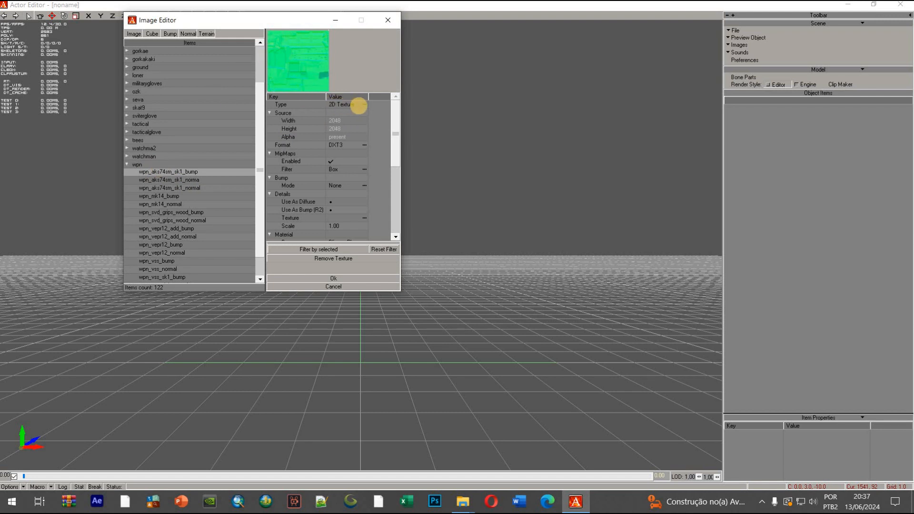
left_click(365, 104)
left_click(364, 104)
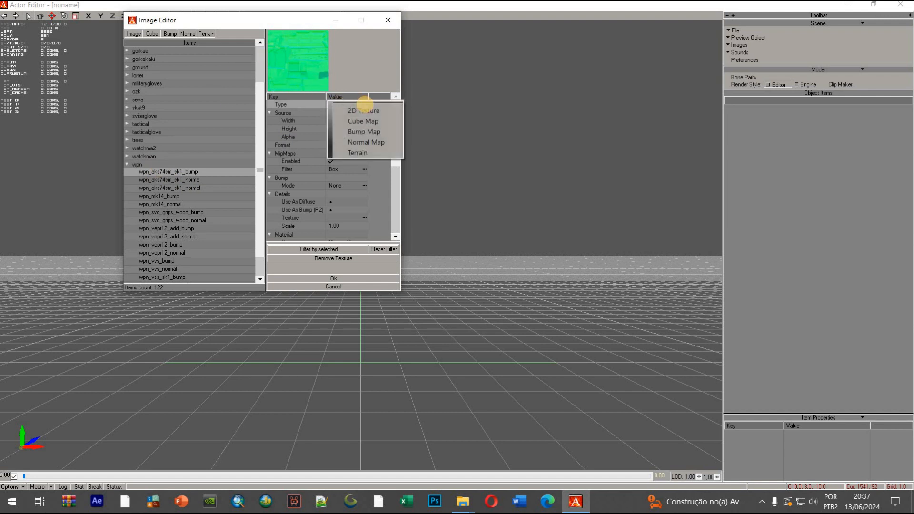
left_click(359, 131)
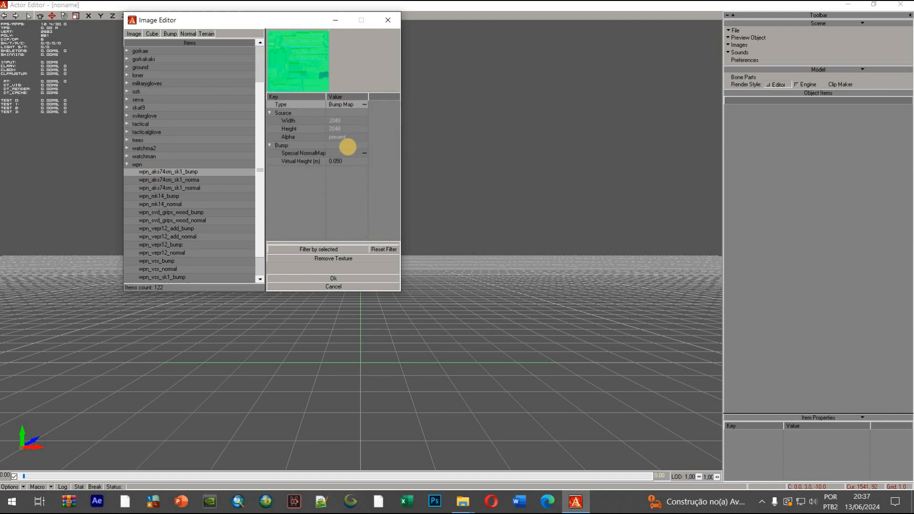
Assign wpn_aks74sm_sk1_normal as the bump texture's Special NormalMap and apply the Image Editor changes
left_click(363, 153)
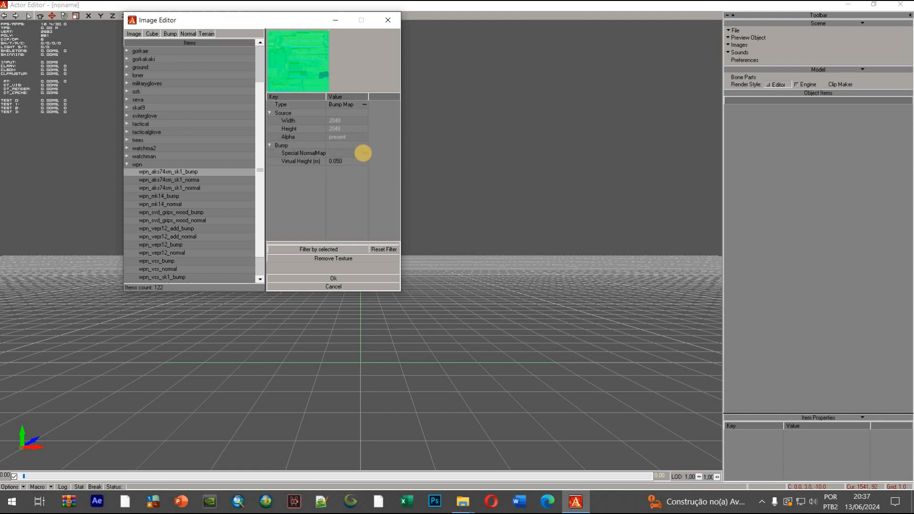
left_click(364, 153)
left_click(538, 260)
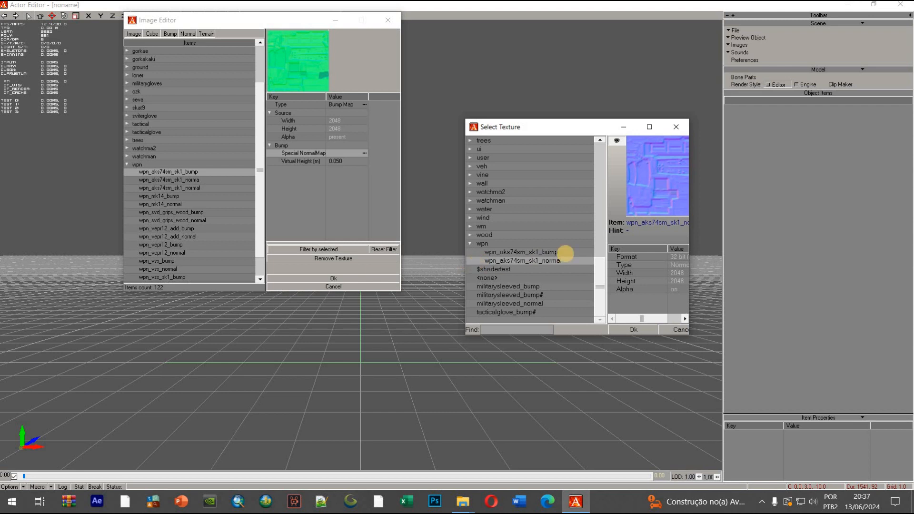
left_click(628, 329)
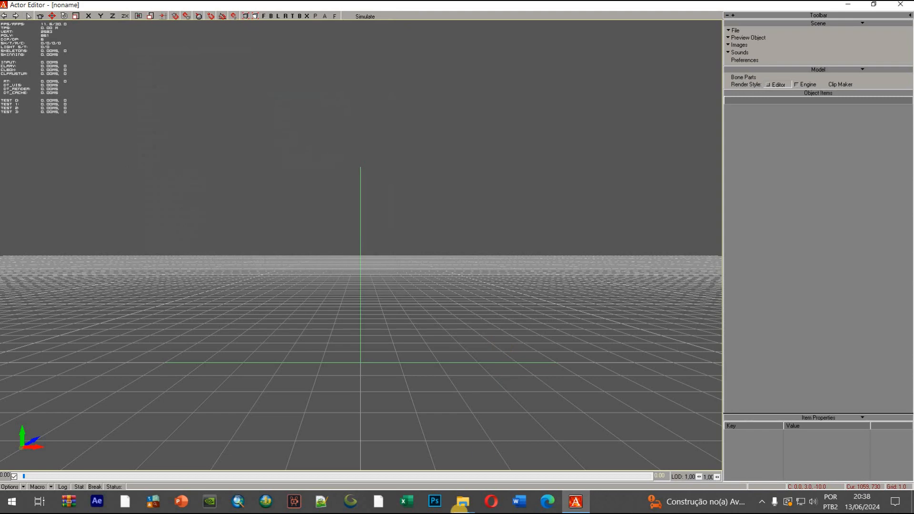
Switch to File Explorer and open the SDK's editors\gamedata\textures\wpn folder
left_click(459, 510)
left_click(418, 458)
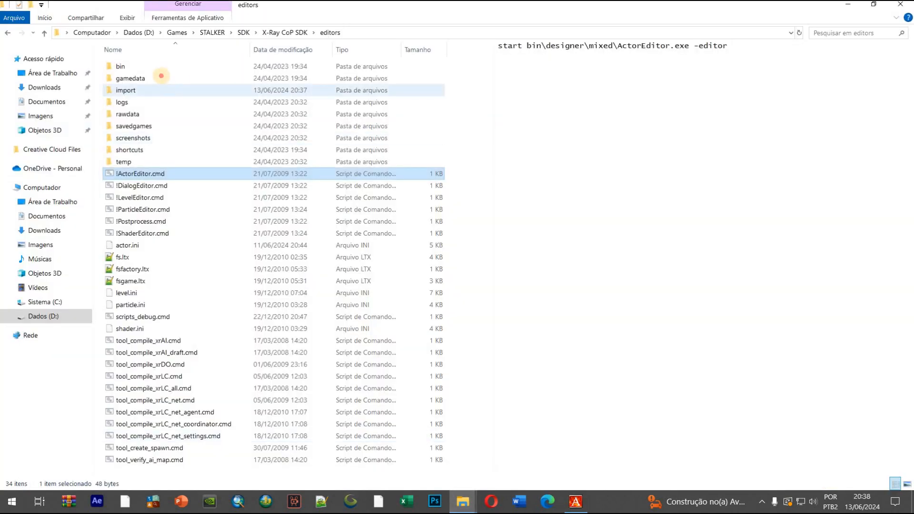
double_click(162, 73)
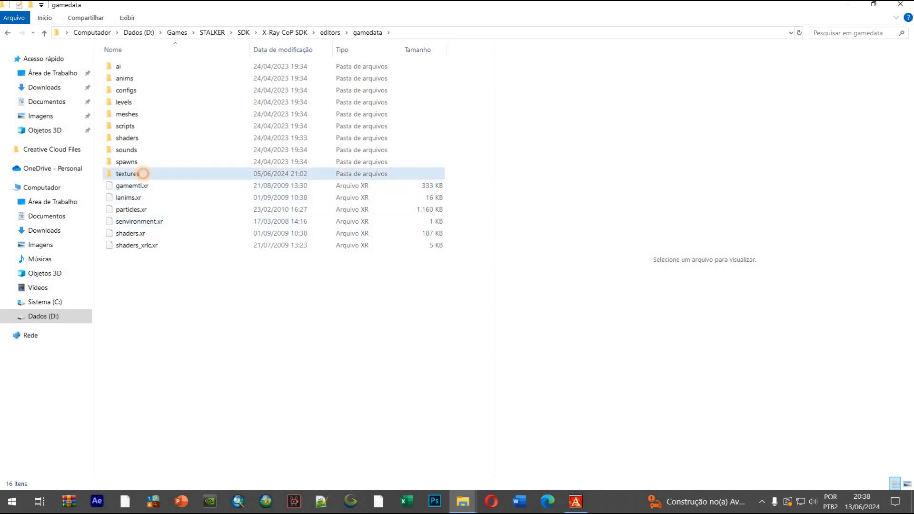
double_click(143, 174)
scroll(156, 405, "down", 6)
scroll(156, 420, "down", 2)
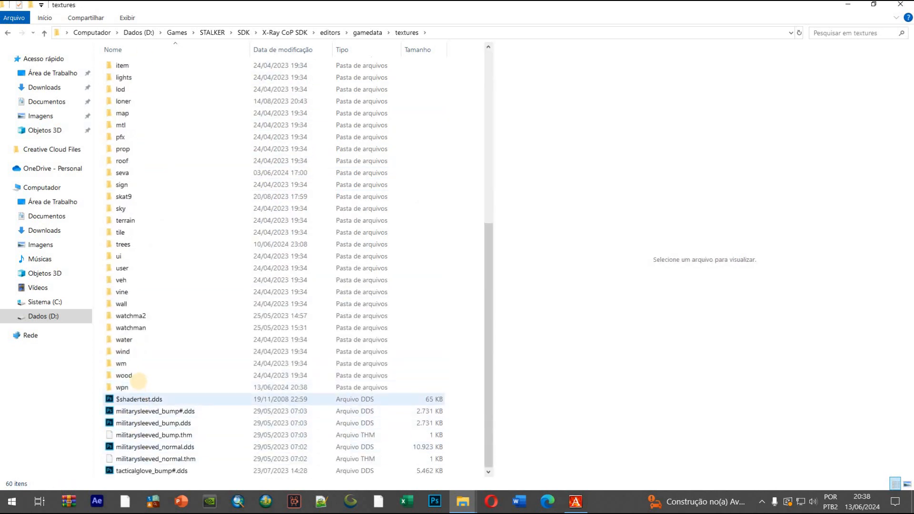
double_click(121, 387)
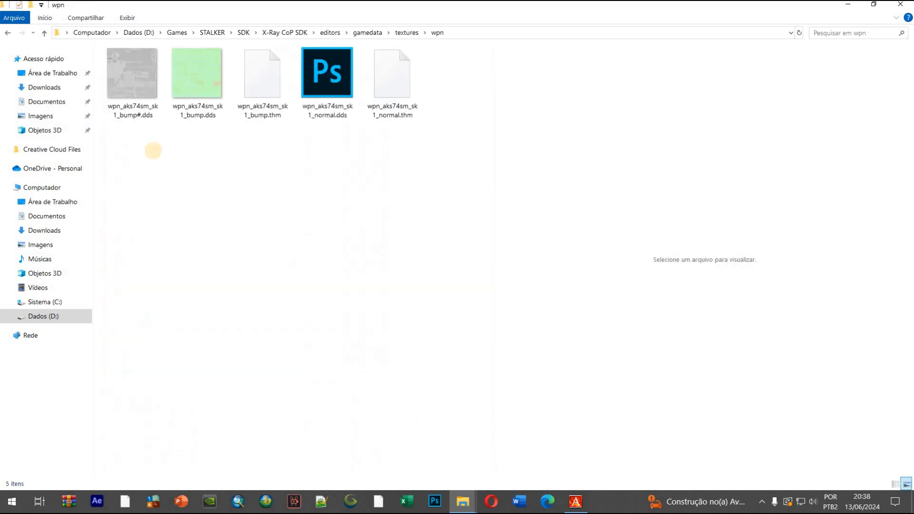
Preview the two bump DDS textures, and copy every file in the wpn folder except wpn_aks74sm_sk1_bump.dds
left_click(140, 97)
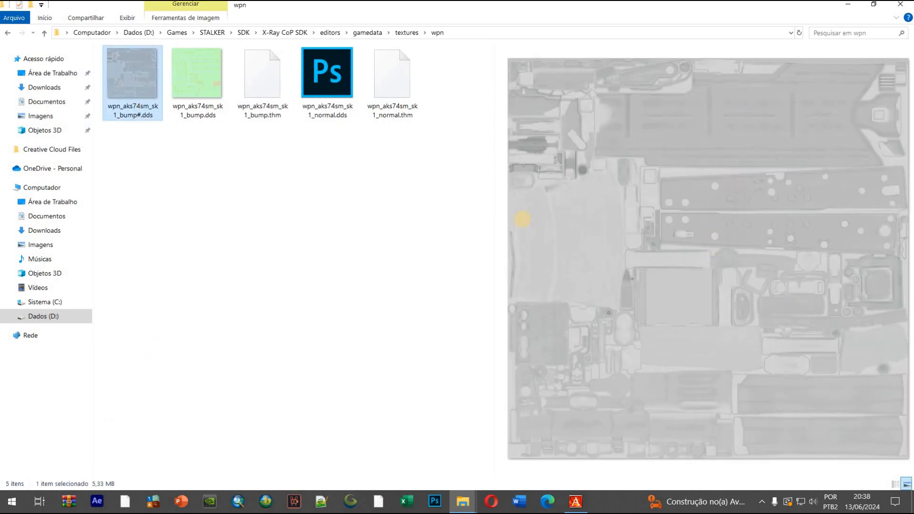
left_click(189, 78)
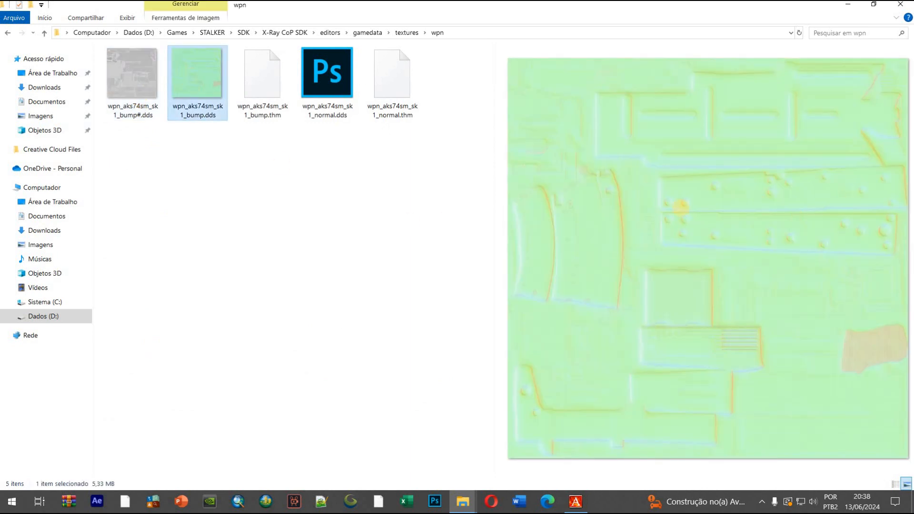
left_click(135, 96)
left_click(265, 114, "ctrl")
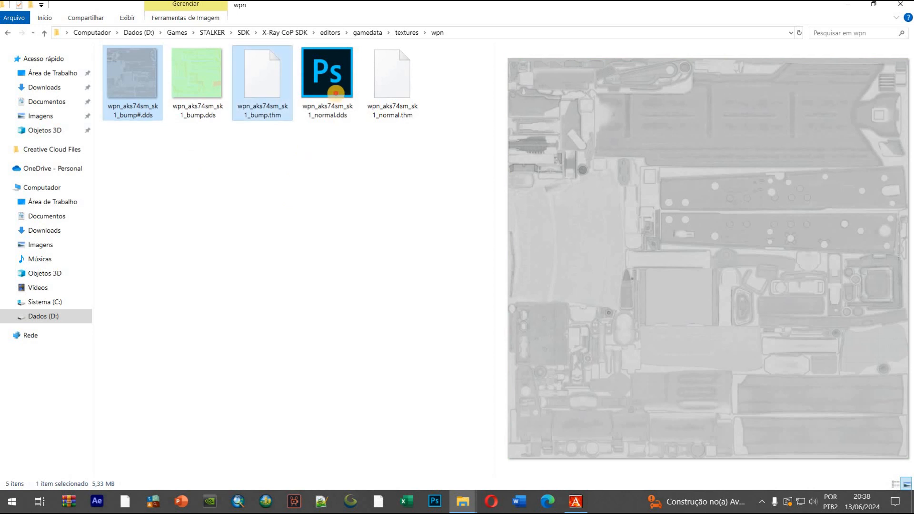
left_click(337, 93, "ctrl")
left_click(398, 119, "ctrl")
left_click(198, 92, "ctrl")
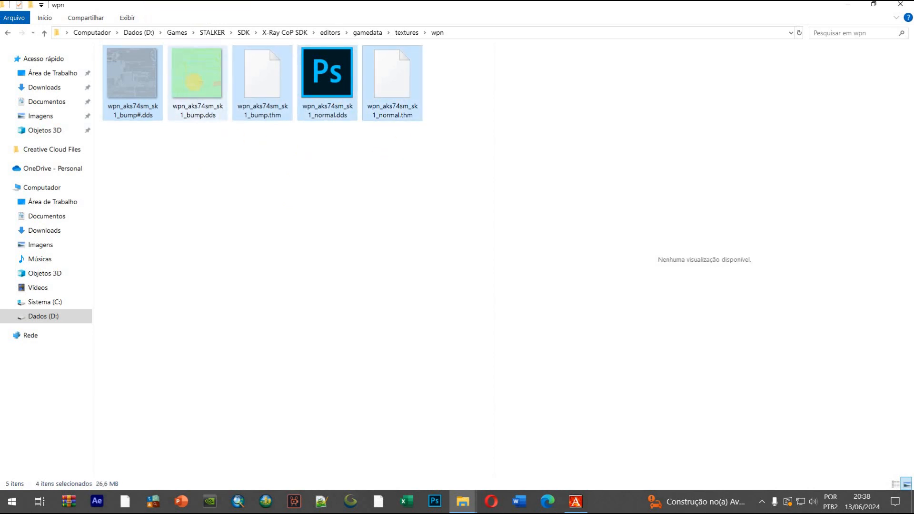
Paste the four copied texture files into D:\Pastas\Projetos\wpn_aks74m, replacing the files with the same names
left_click(465, 503)
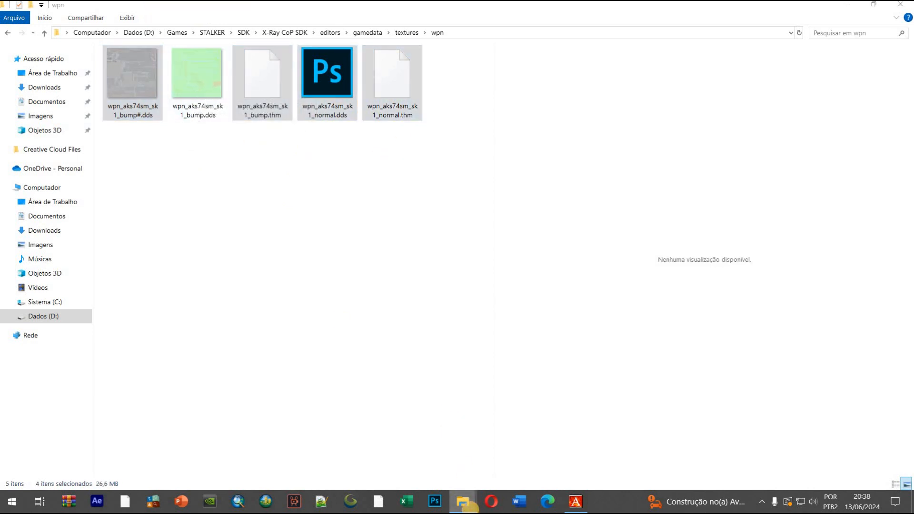
left_click(51, 321)
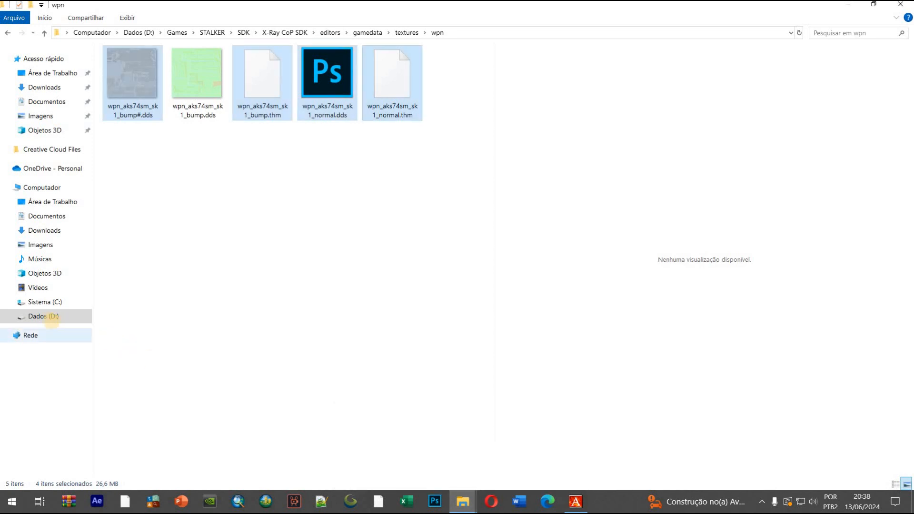
left_click(126, 150)
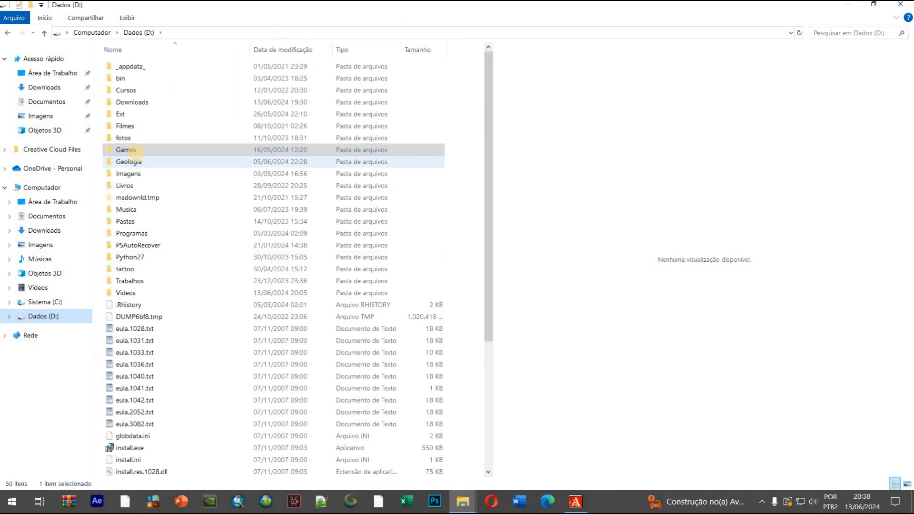
double_click(126, 150)
left_click(8, 32)
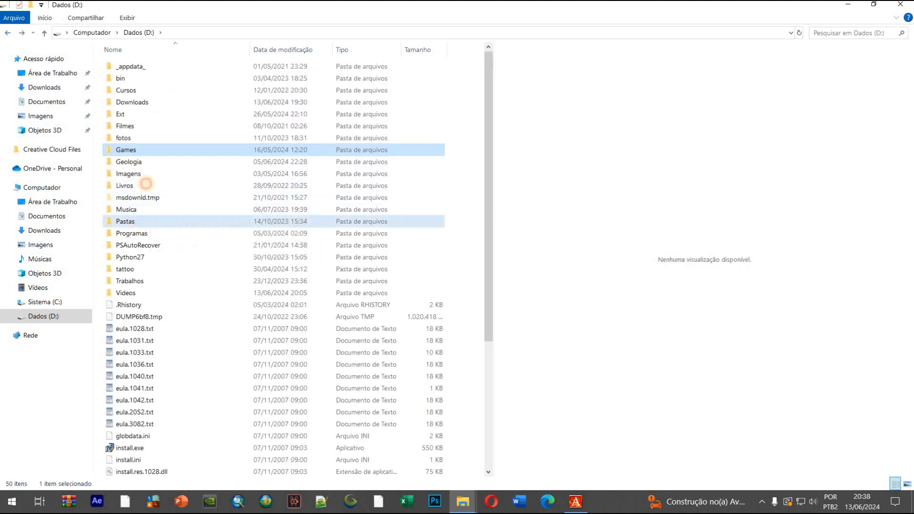
double_click(125, 221)
double_click(131, 125)
scroll(180, 317, "down", 10)
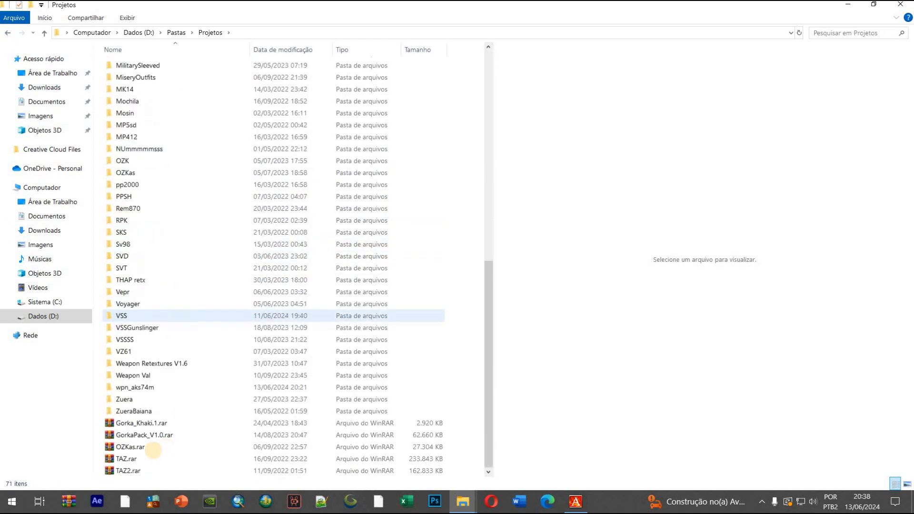
double_click(143, 387)
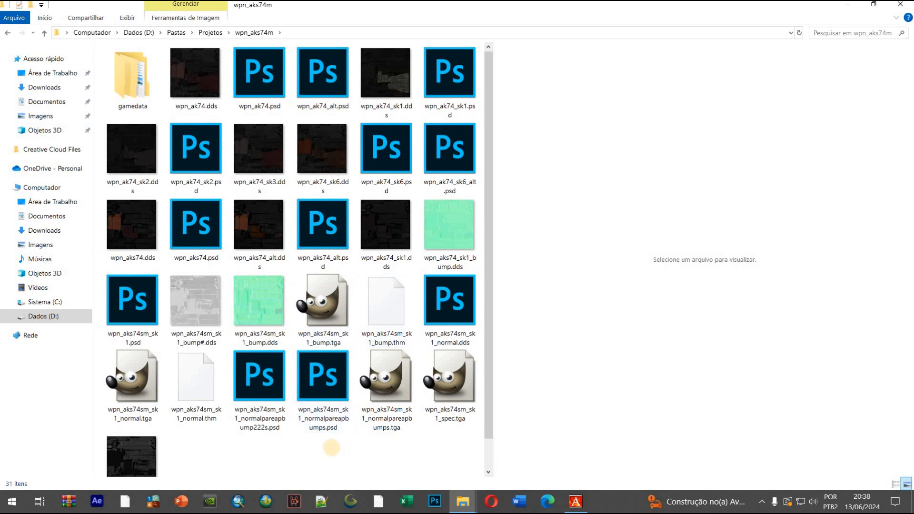
key("ctrl+v")
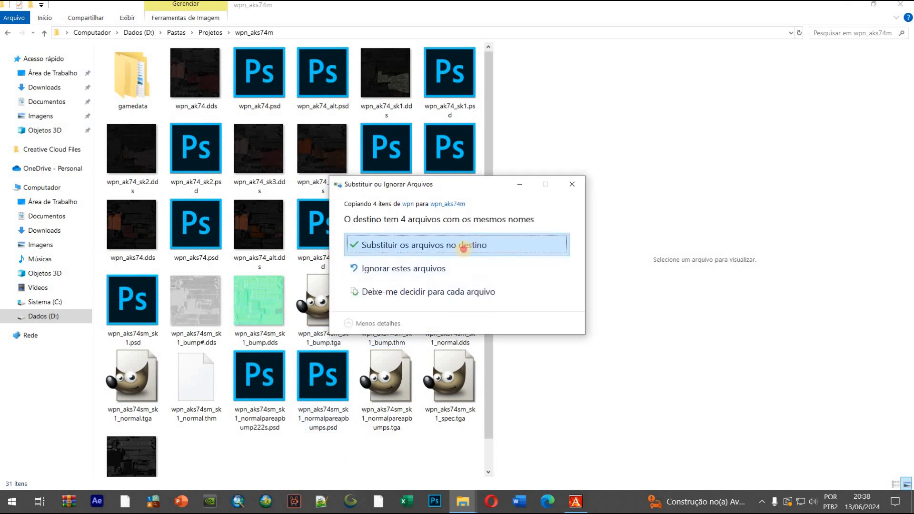
left_click(464, 247)
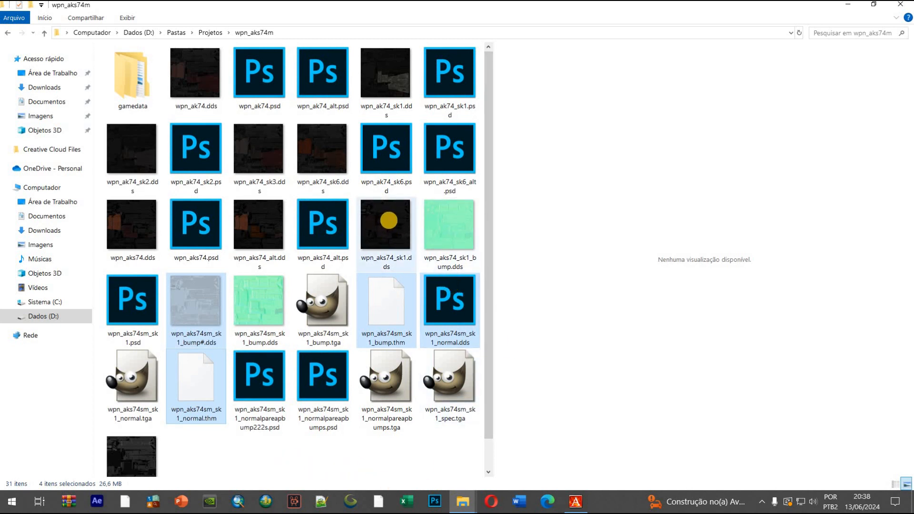
Copy wpn_aks74_sk1.dds and the five wpn_aks74sm_sk1 bump and normal DDS/THM files into the Shadow of Chernobyl gamedata\textures\wpn folder
left_click(389, 220, "ctrl")
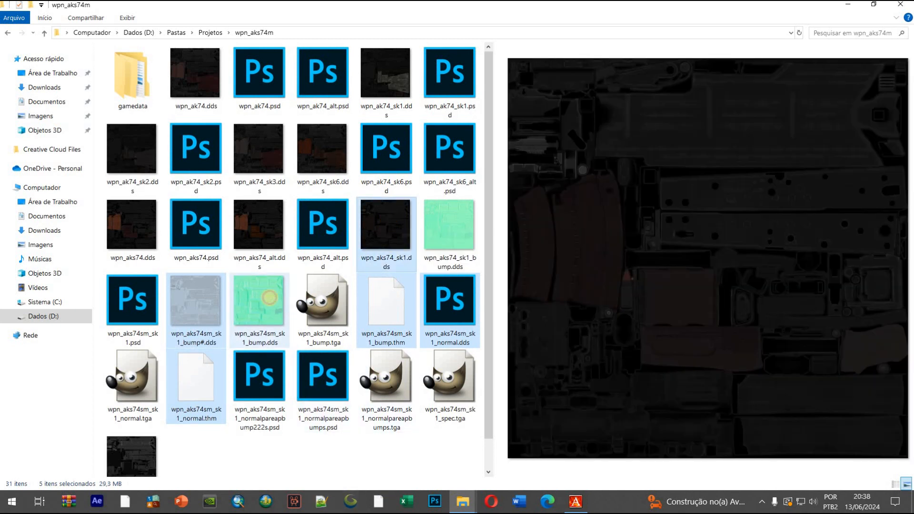
left_click(260, 305, "ctrl")
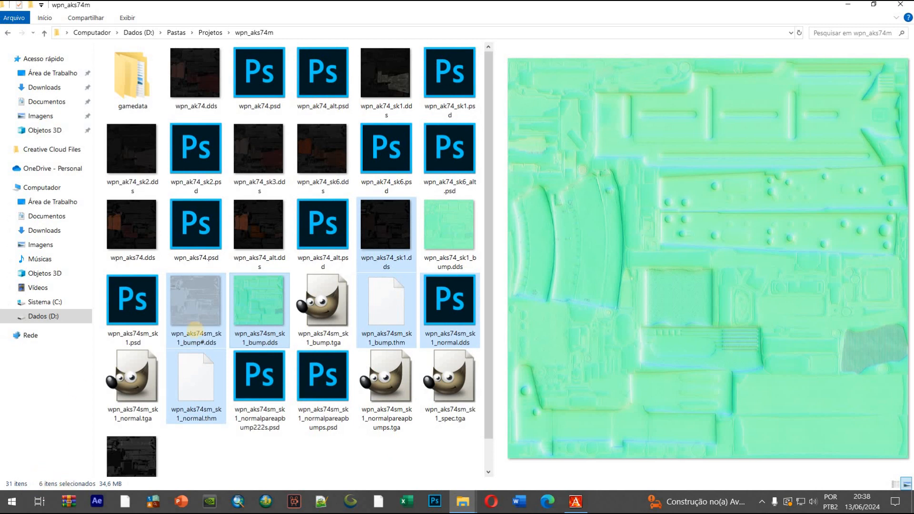
left_click(58, 316)
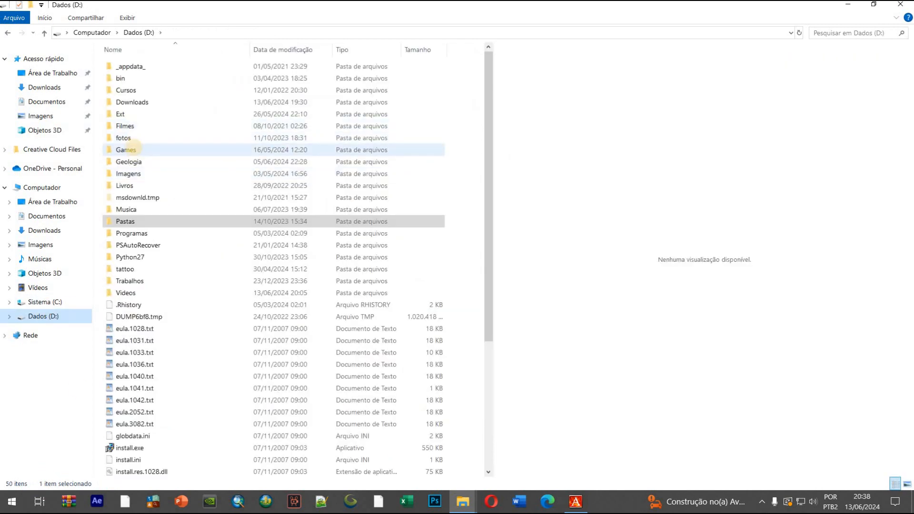
double_click(128, 150)
double_click(136, 101)
double_click(148, 91)
left_click(155, 66)
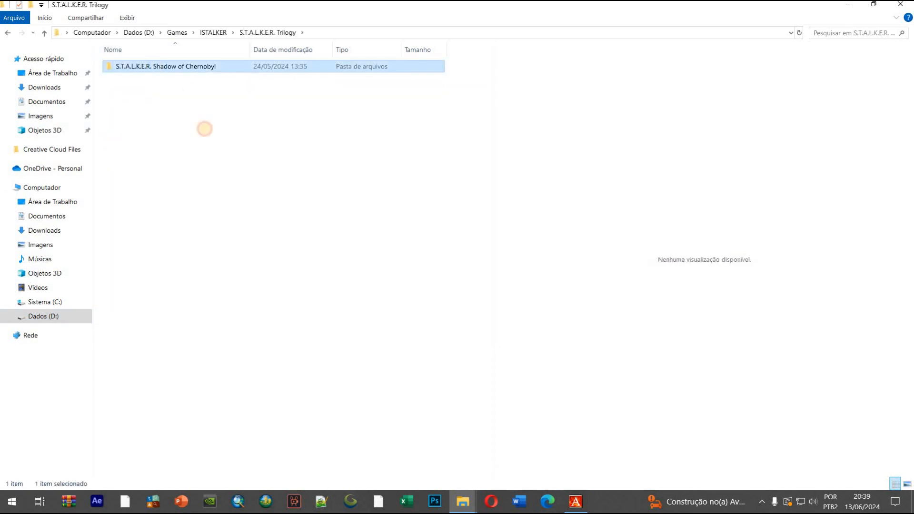
double_click(153, 90)
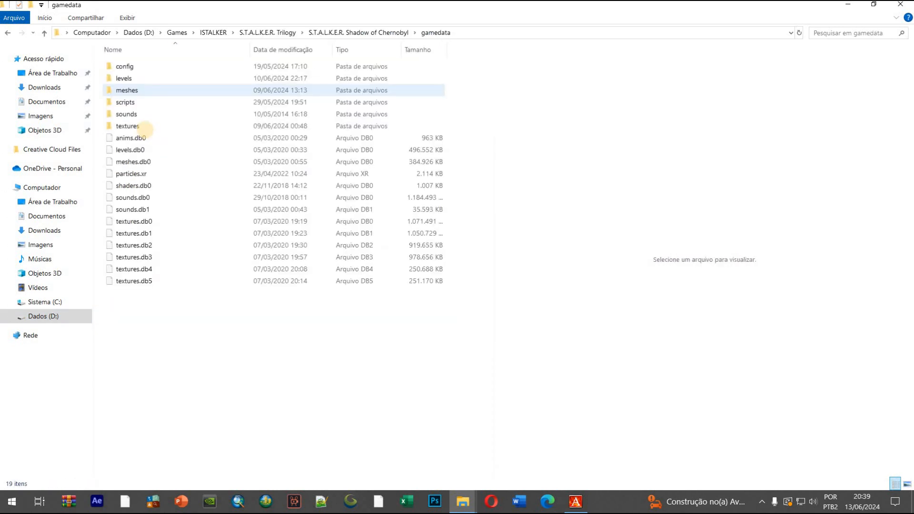
double_click(139, 126)
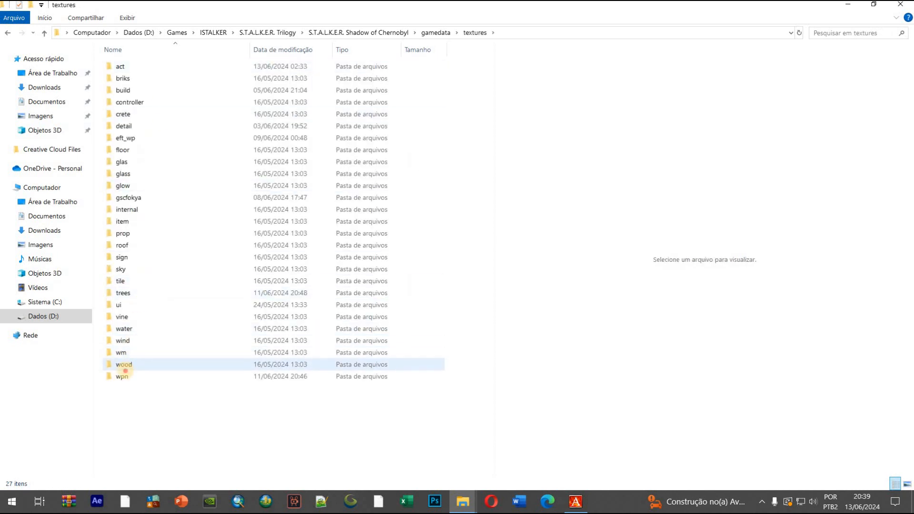
double_click(123, 375)
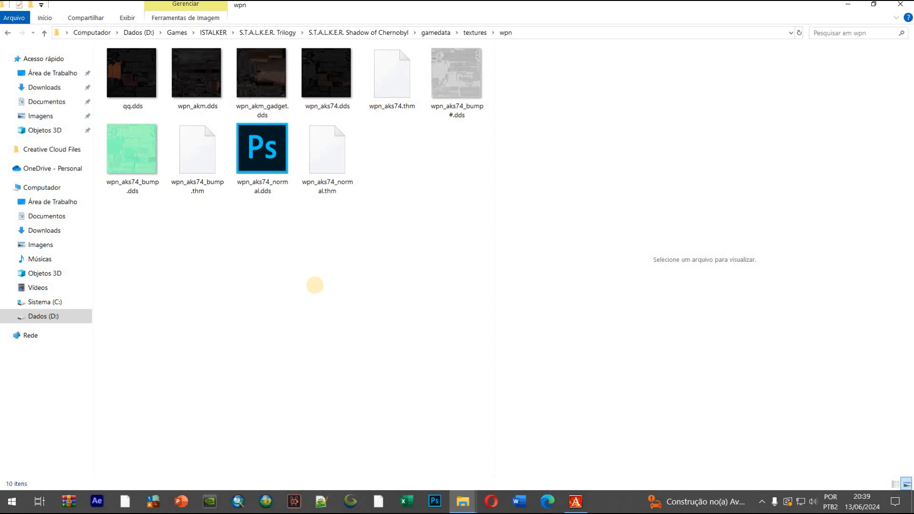
key("ctrl+v")
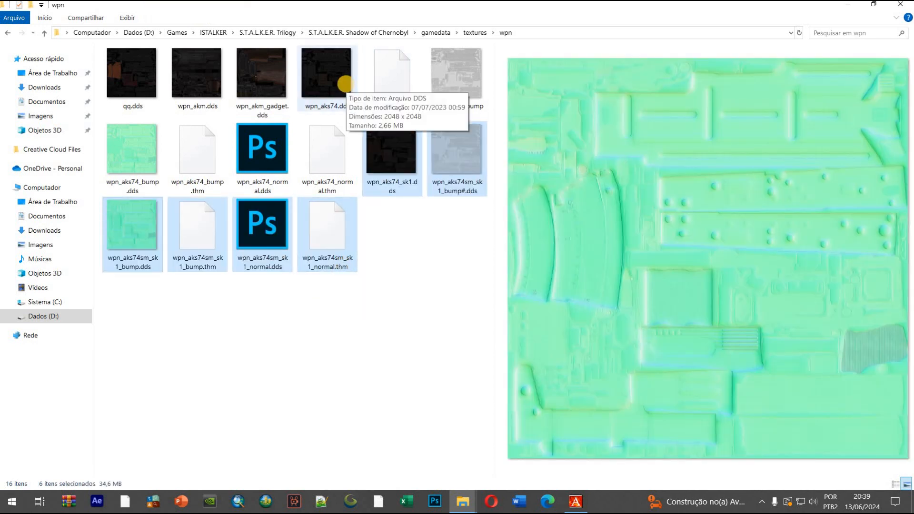
Compare the previews of the original wpn_aks74 textures with the pasted wpn_aks74sm_sk1_bump.dds and wpn_aks74_sk1.dds
left_click(145, 234)
left_click(134, 183)
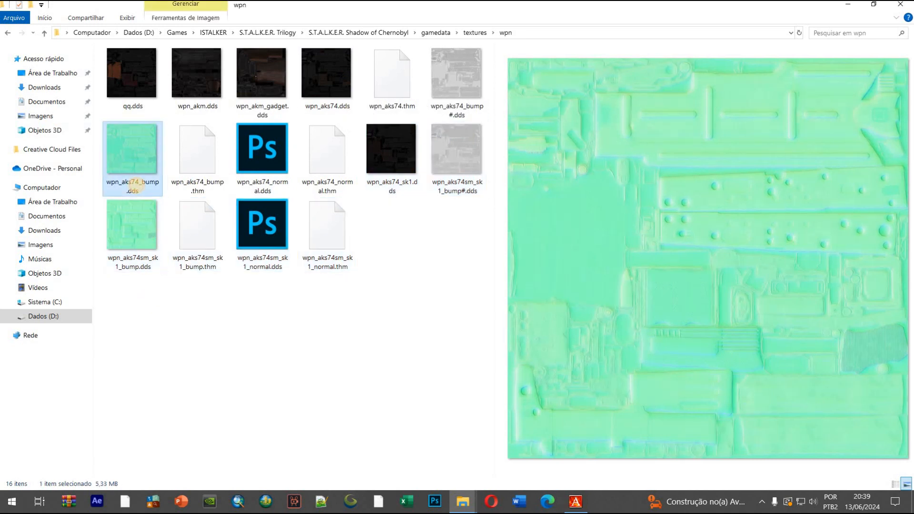
left_click(138, 242)
left_click(135, 186)
left_click(133, 224)
left_click(142, 181)
left_click(329, 85)
left_click(446, 86)
left_click(389, 183)
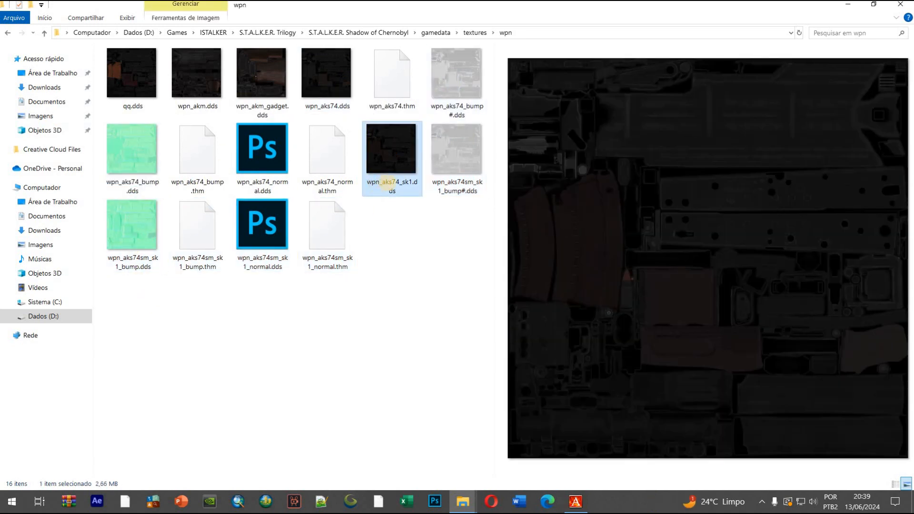
Permanently delete the original wpn_aks74.dds and rename wpn_aks74_sk1.dds as wpn_aks74.dds
left_click(330, 86)
key("shift+Delete")
key("Return")
left_click(335, 193)
type("wpn_aks74")
key("Return")
Permanently delete the original wpn_aks74_bump#.dds and the DDS and THM files of wpn_aks74_bump and wpn_aks74_normal
left_click(455, 83)
left_click(137, 143, "ctrl")
left_click(197, 157, "ctrl")
left_click(262, 164, "ctrl")
left_click(327, 162, "ctrl")
key("shift+Delete")
key("Return")
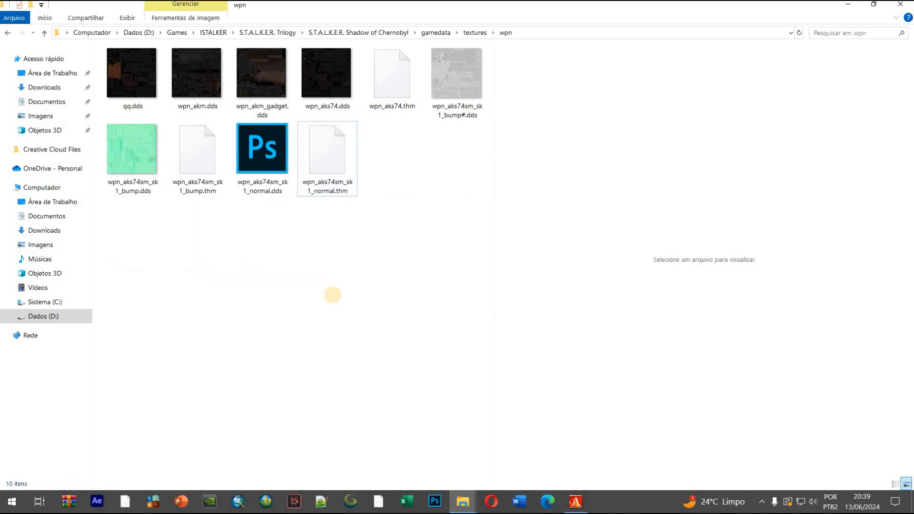
Rename the three wpn_aks74sm_sk1 bump files as wpn_aks74_bump#.dds, wpn_aks74_bump.dds and wpn_aks74_bump.thm
key("F2")
type("wpn_aks74")
left_click(120, 190)
key("F2")
left_click_drag(120, 190, 81, 180)
type("wpn_aks74")
left_click(183, 187)
key("F2")
left_click_drag(183, 187, 159, 185)
Rename the two wpn_aks74sm_sk1 normal files as wpn_aks74_normal.dds and wpn_aks74_normal.thm
left_click_drag(245, 190, 228, 183)
type("wpn_aks74")
left_click(308, 189)
key("F2")
left_click_drag(309, 189, 295, 182)
type("wpn_aks74")
Examine the wpn_aks74 diffuse, bump# and bump texture previews along with the THM files in the wpn folder
left_click(335, 99)
left_click(453, 86)
left_click(326, 157)
left_click(391, 86)
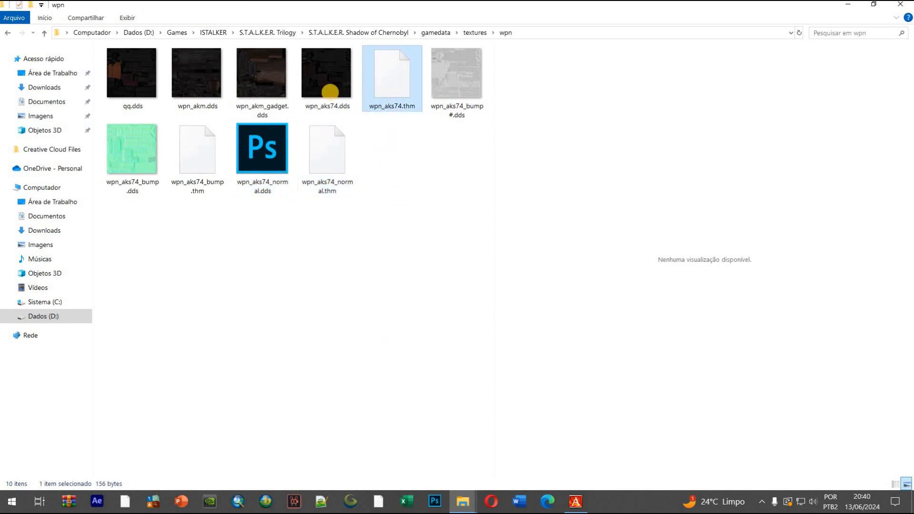
left_click(330, 92)
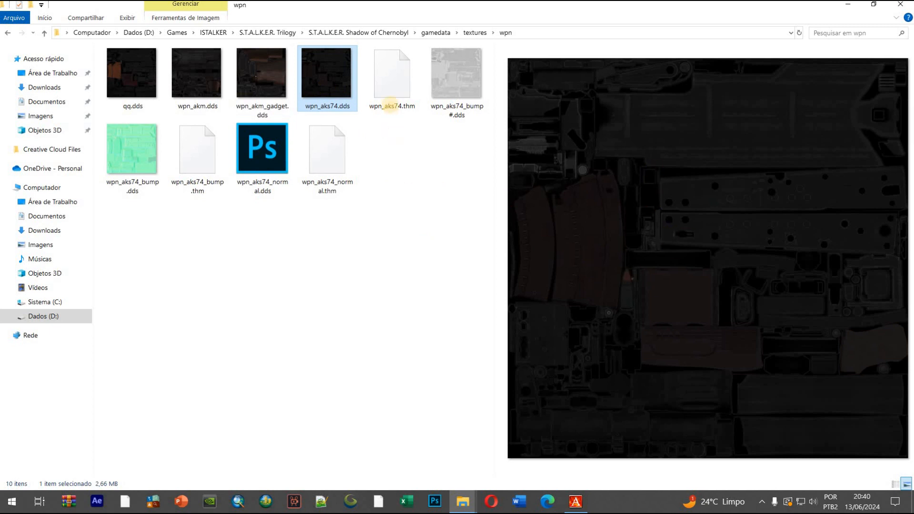
left_click(464, 80)
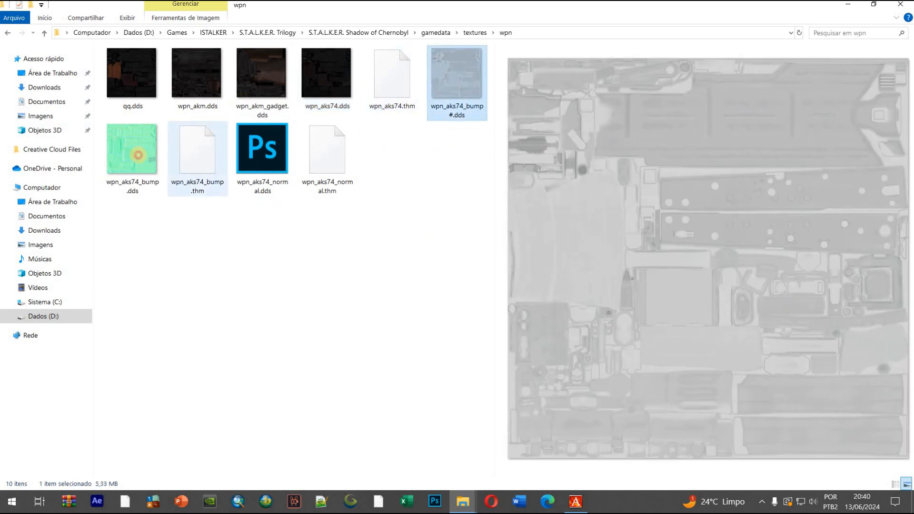
left_click(133, 153)
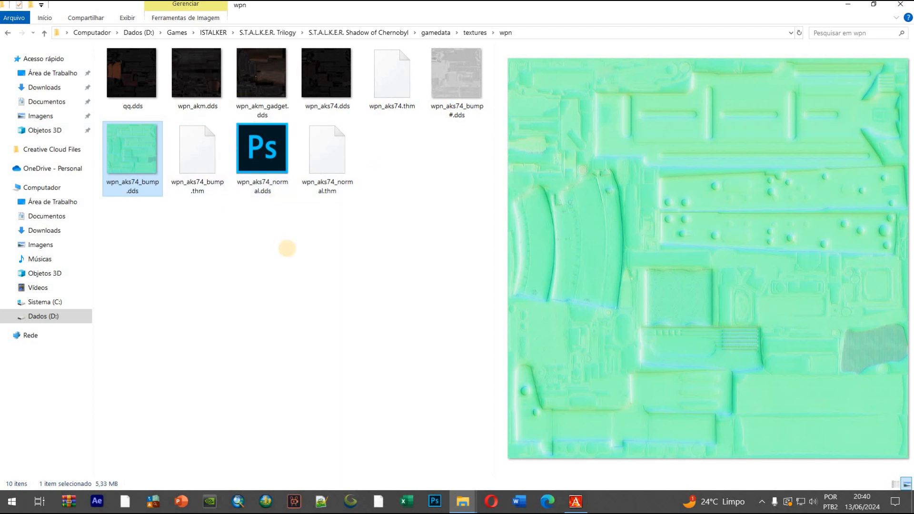
left_click(400, 101)
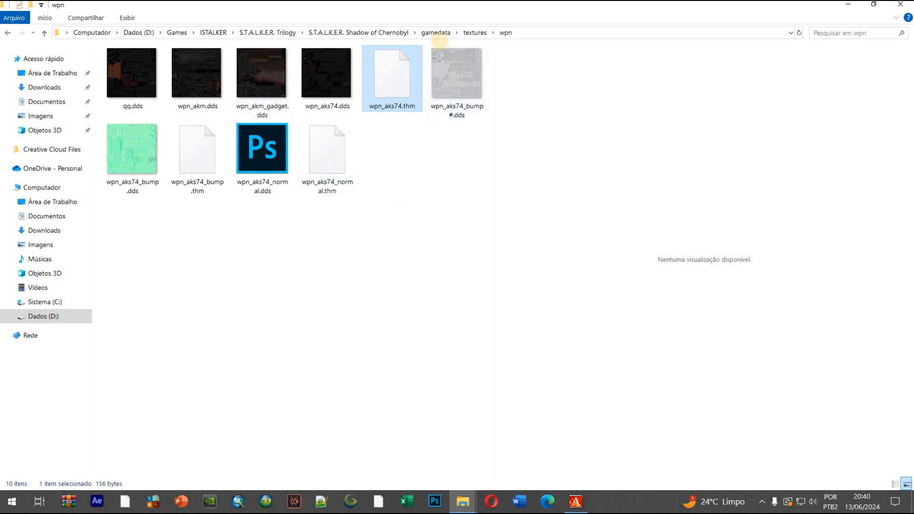
Copy the address of the game's wpn folder and start launcher.exe from D:\Games\STALKER\AXRToolset-master\AXRToolset-master
right_click(443, 31)
left_click(461, 46)
left_click(176, 33)
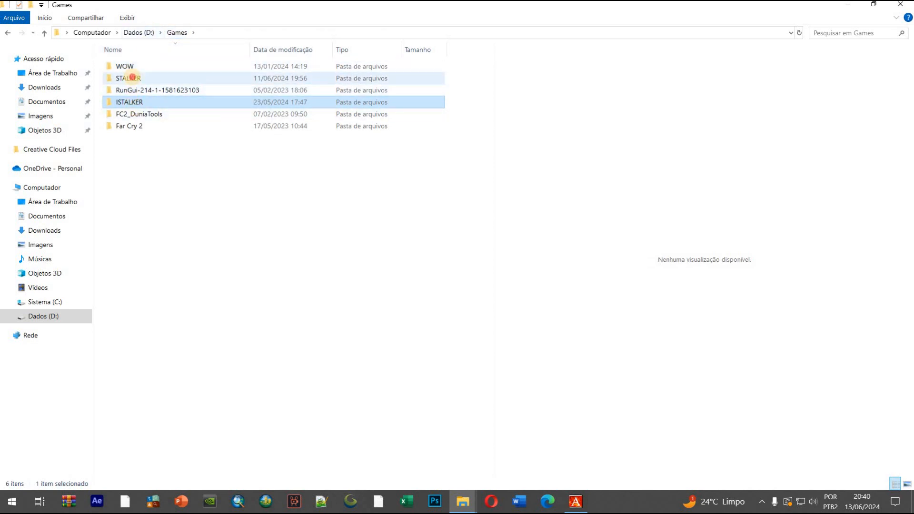
double_click(127, 78)
double_click(143, 102)
double_click(184, 64)
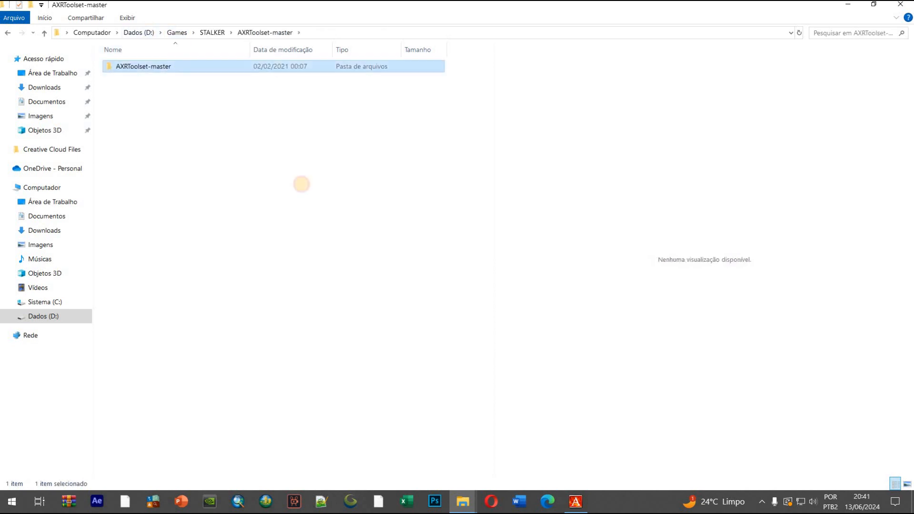
double_click(138, 149)
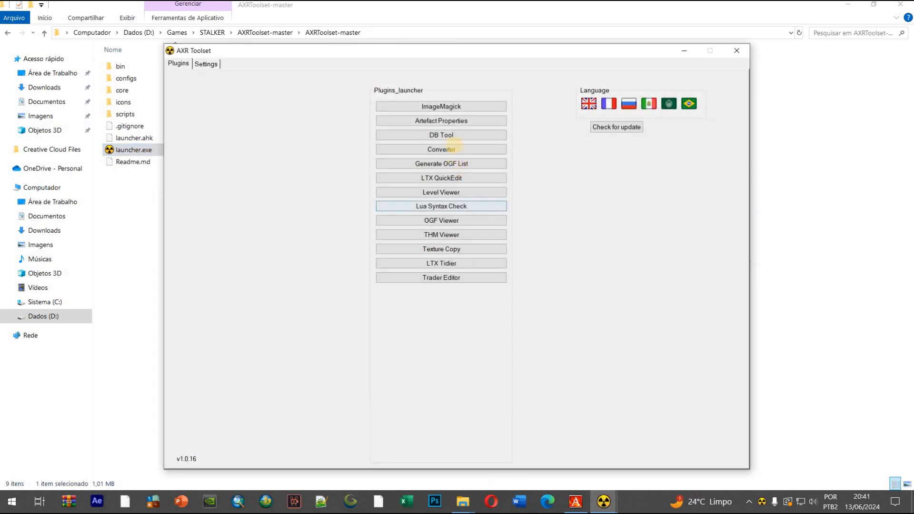
Open the THM Editor of AXR Toolset's THM Viewer, paste the game's textures\wpn path as working directory, and list All files
left_click(432, 235)
left_click(271, 65)
left_click(339, 405)
key("ctrl+a")
key("ctrl+v")
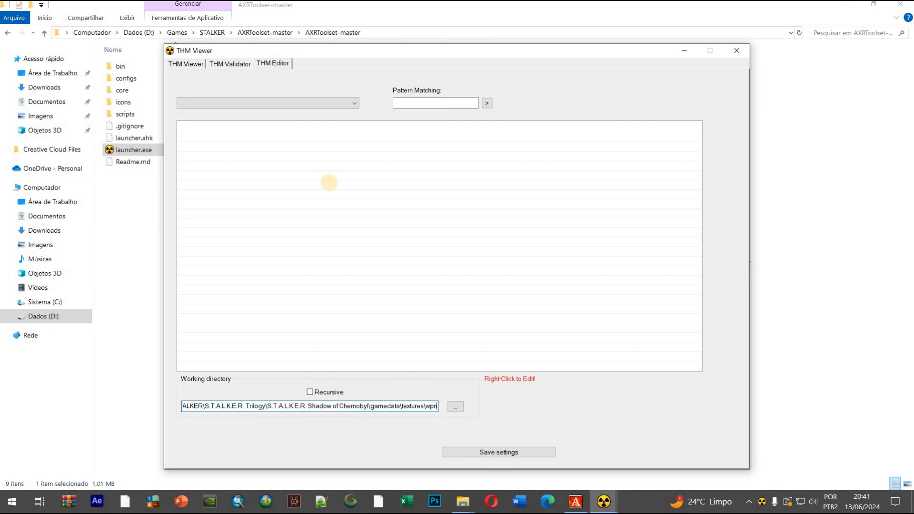
left_click(284, 99)
left_click(191, 112)
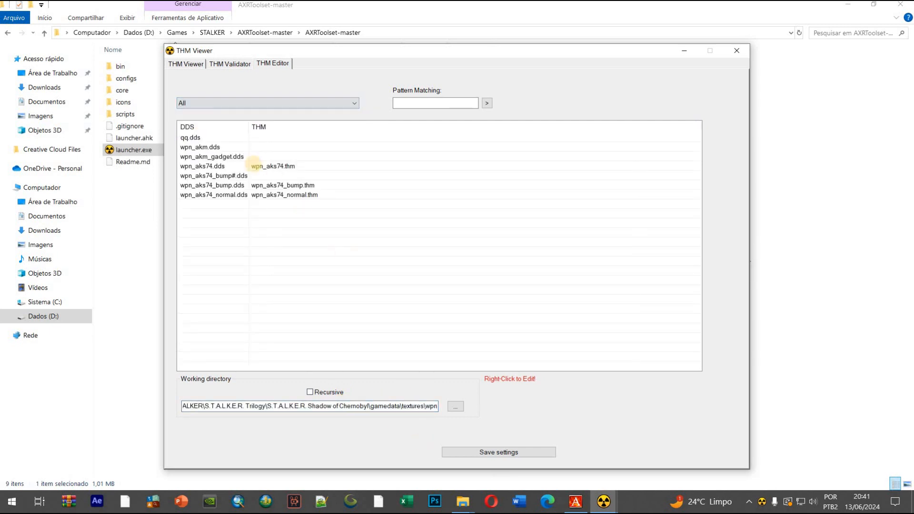
Open the THM values of wpn_aks74.dds, examine its bump_mode and bump_name, and close AXR Toolset without changes
left_click(239, 166)
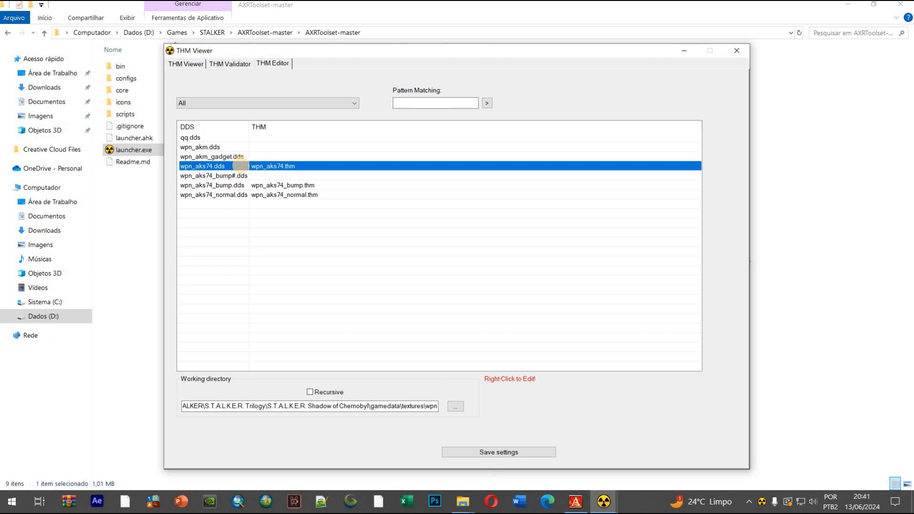
right_click(241, 165)
left_click(310, 208)
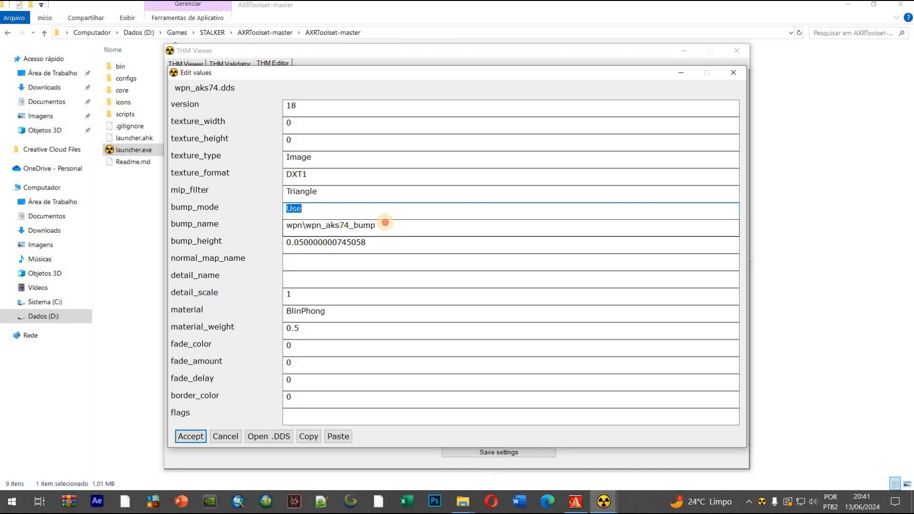
left_click_drag(404, 227, 247, 229)
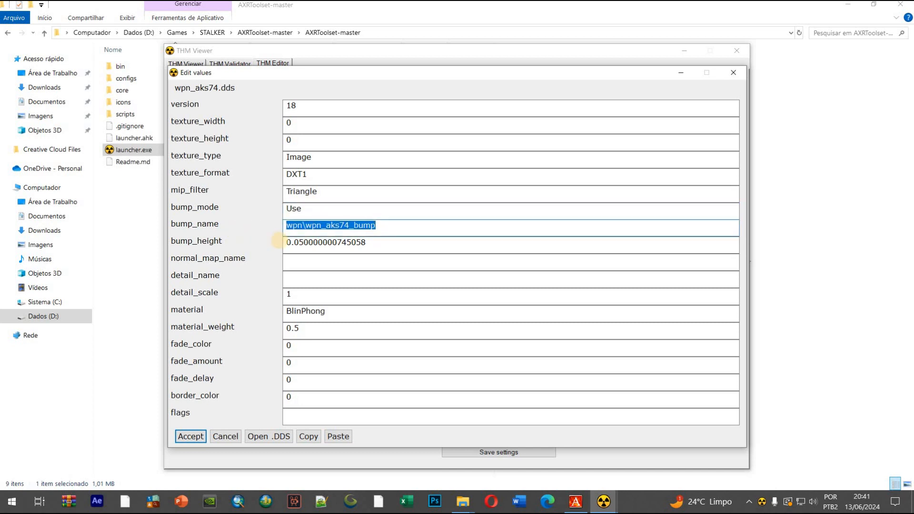
left_click(297, 224)
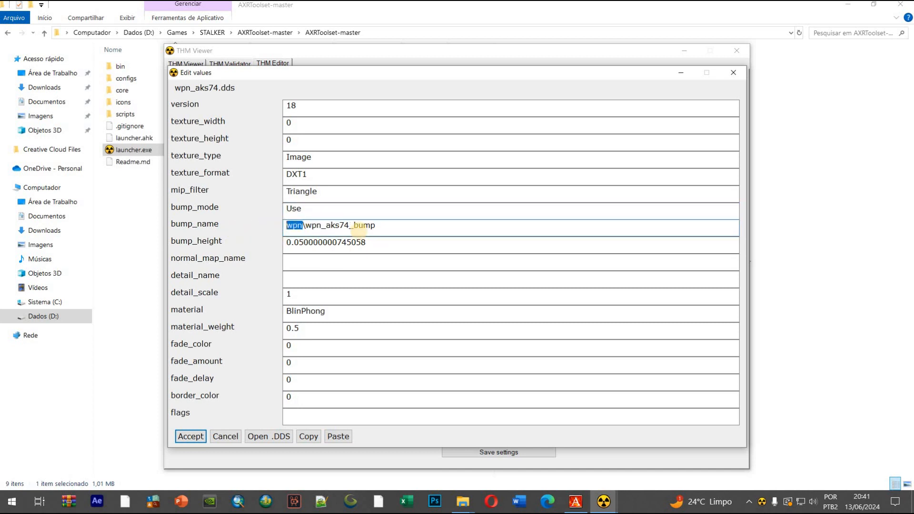
left_click(349, 225)
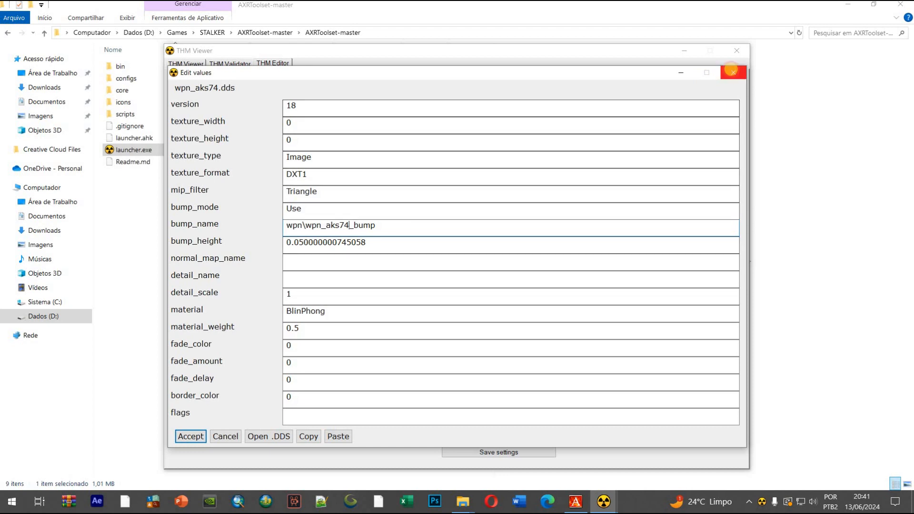
left_click(733, 73)
left_click(737, 51)
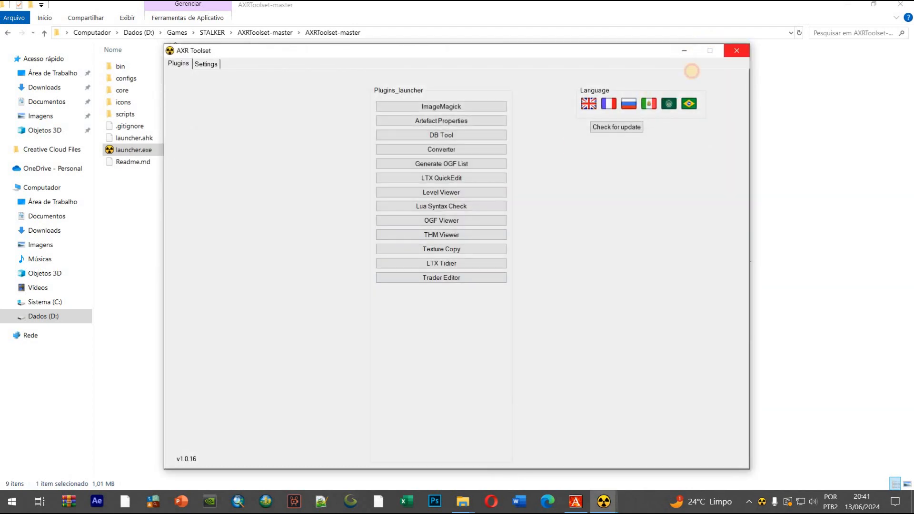
left_click(737, 48)
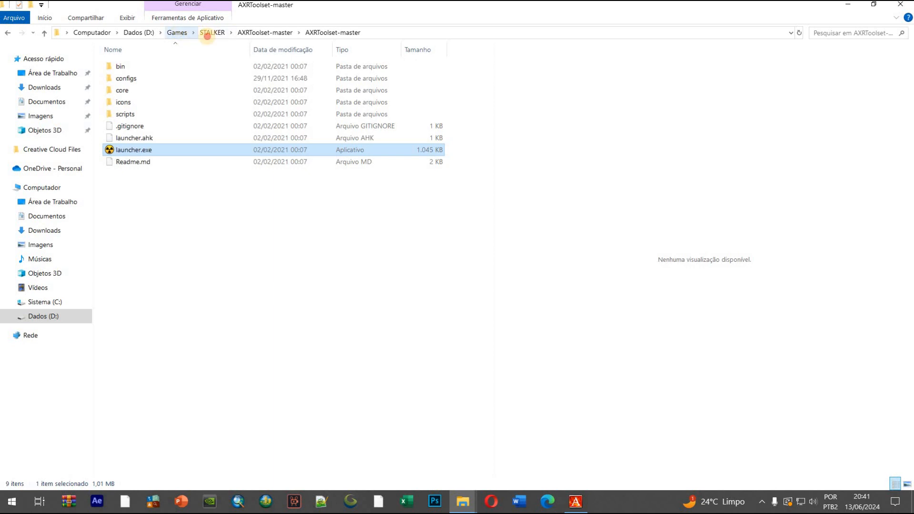
Return to the Shadow of Chernobyl gamedata\textures\wpn folder and review wpn_aks74_normal.dds, wpn_aks74.thm and wpn_aks74.dds
left_click(207, 35)
left_click(175, 34)
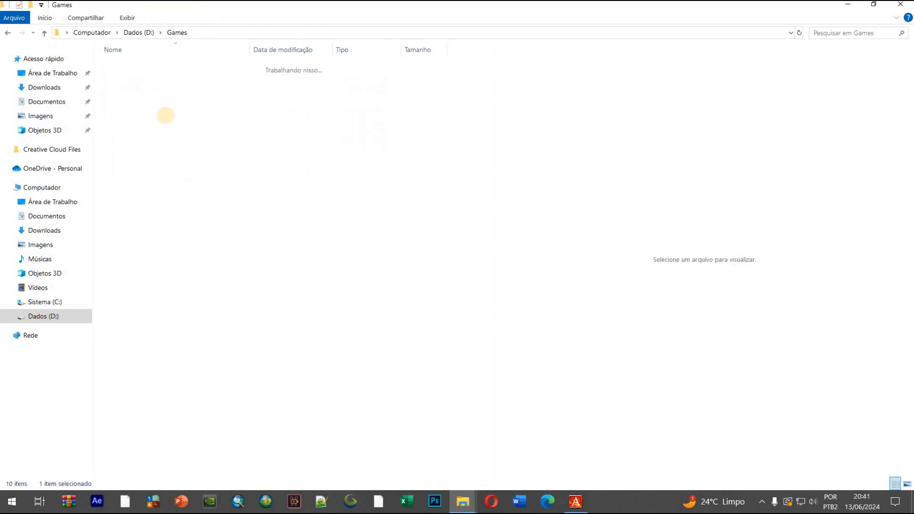
double_click(152, 79)
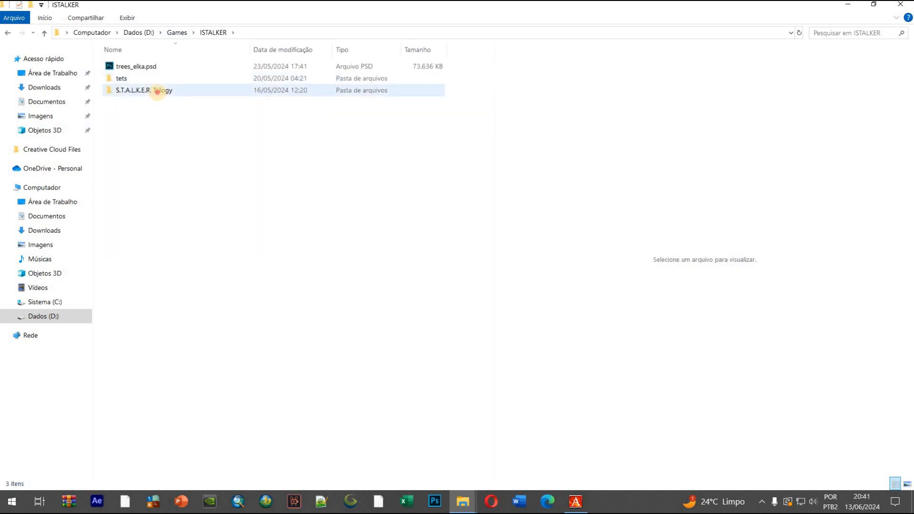
double_click(160, 90)
double_click(147, 67)
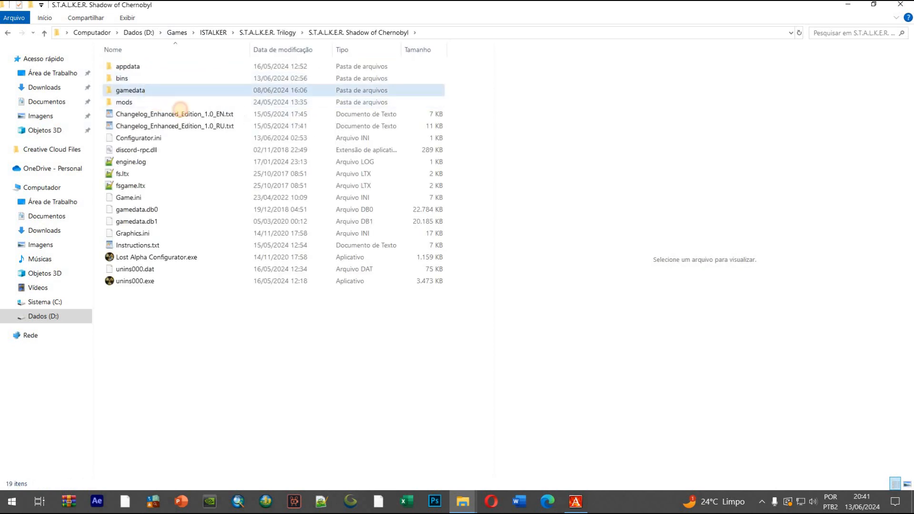
double_click(143, 91)
double_click(143, 125)
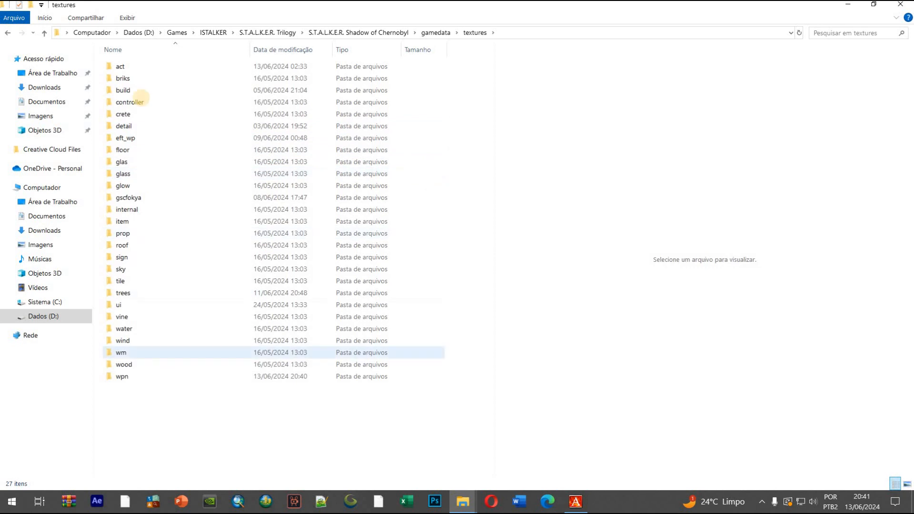
double_click(138, 376)
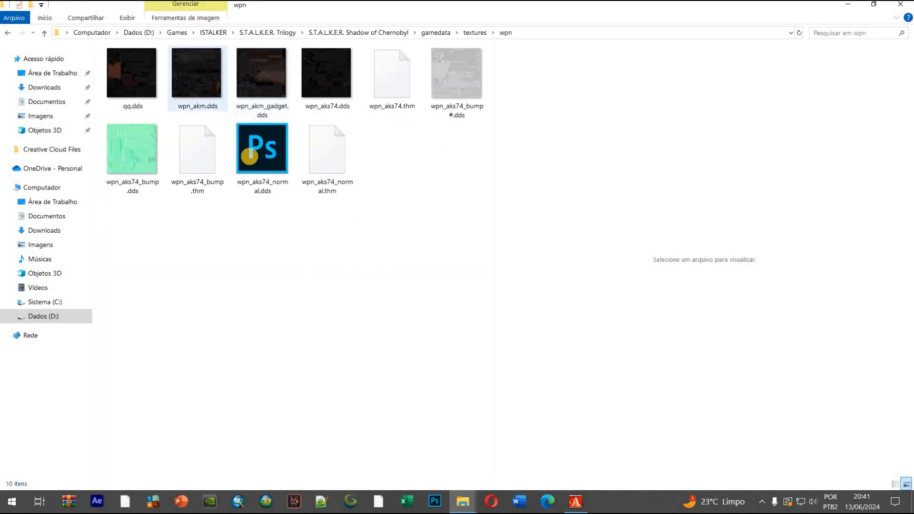
left_click(262, 153)
left_click(364, 159)
left_click(385, 87)
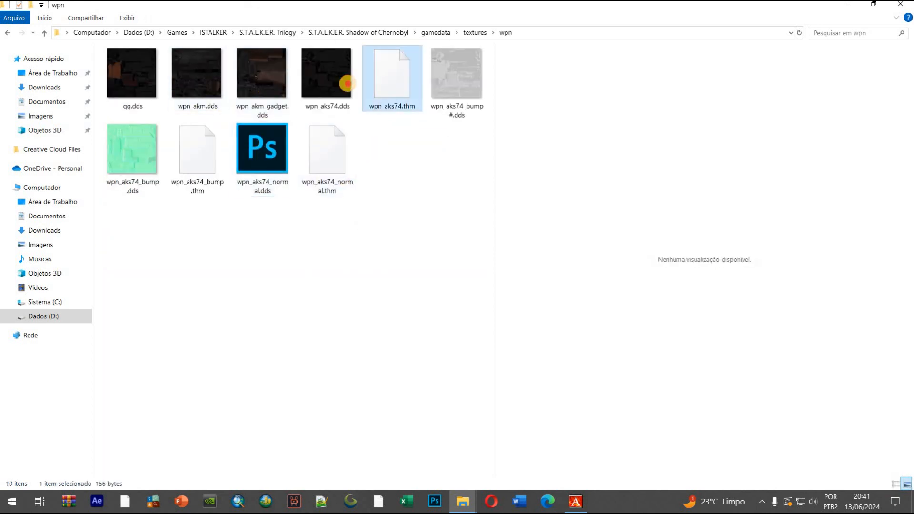
left_click(328, 80)
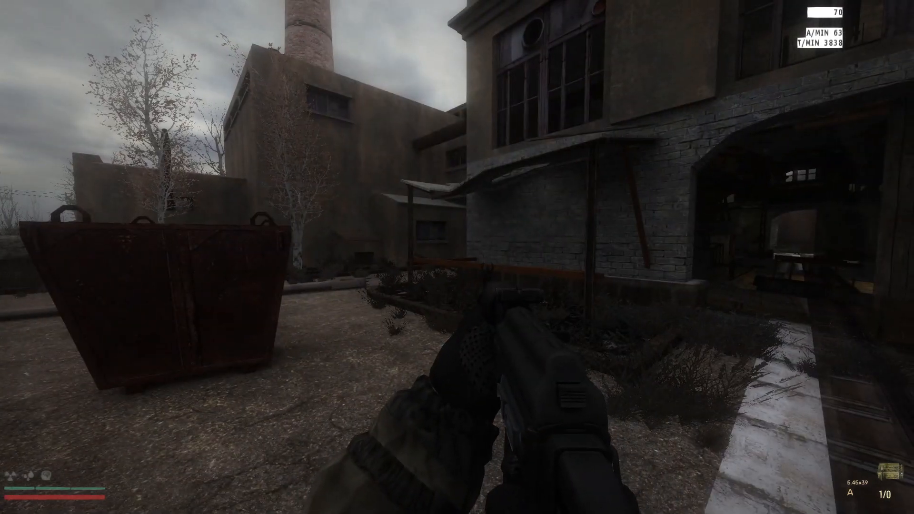
Drop the AK of the Doomed One from the inventory and inspect its texture on the ground through the binoculars
key("w")
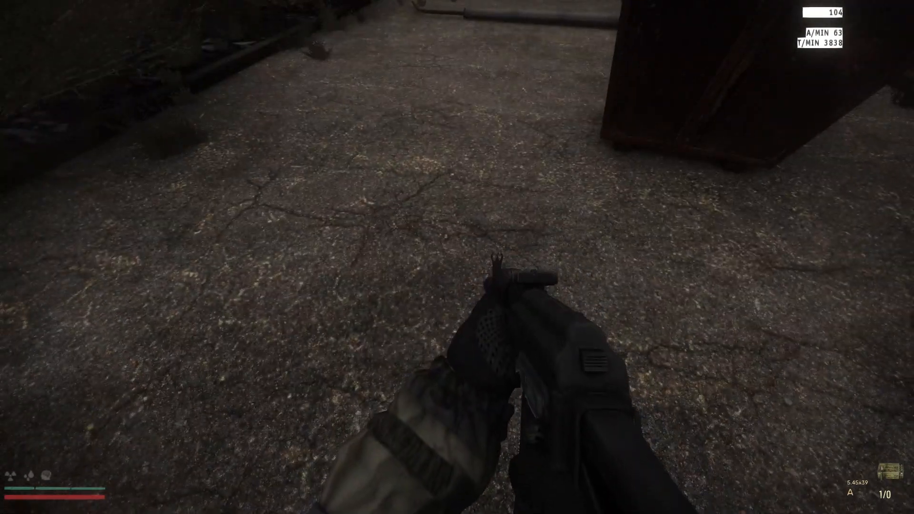
key("i")
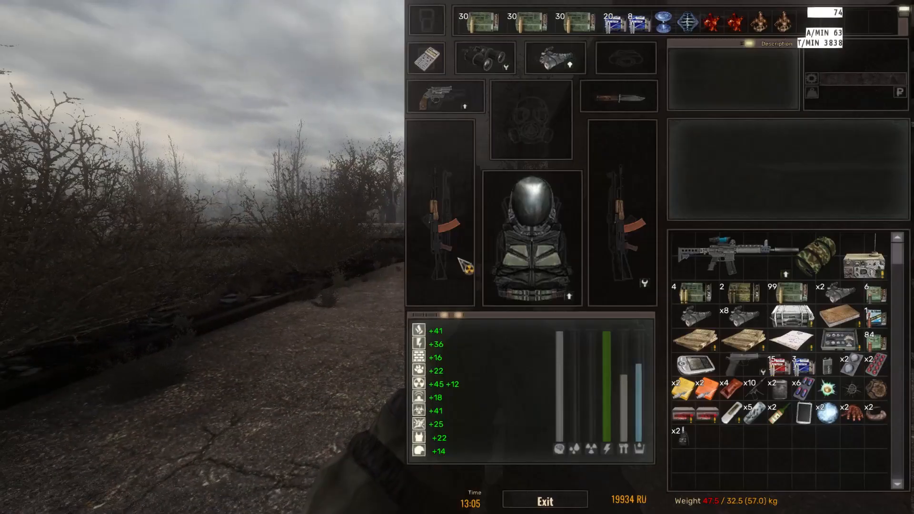
left_click_drag(736, 278, 649, 252)
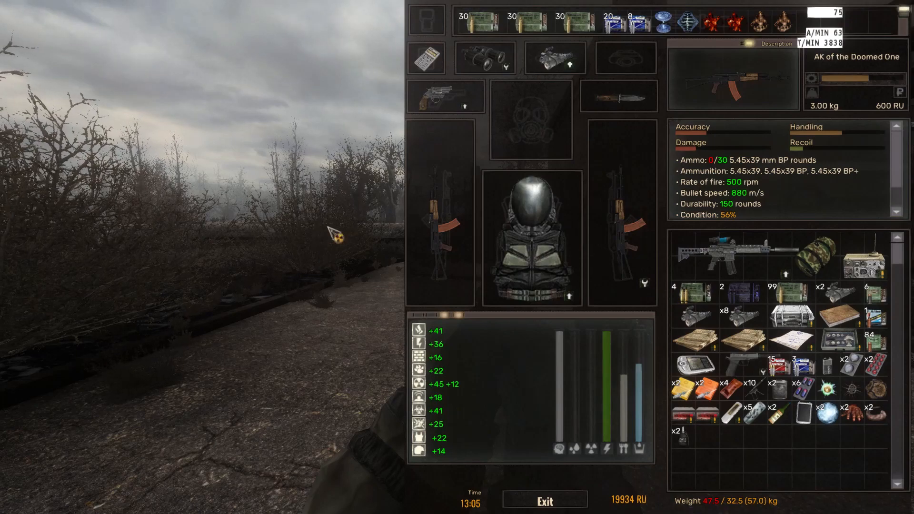
left_click(552, 238)
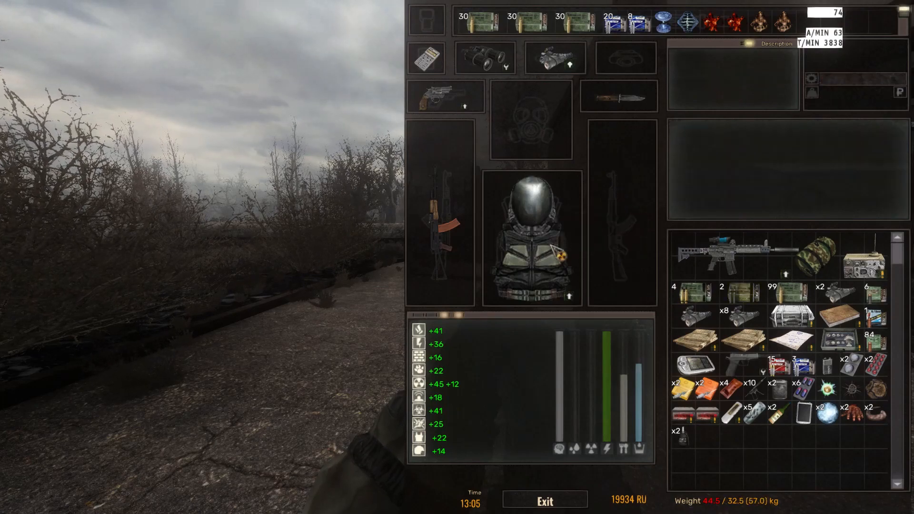
key("i")
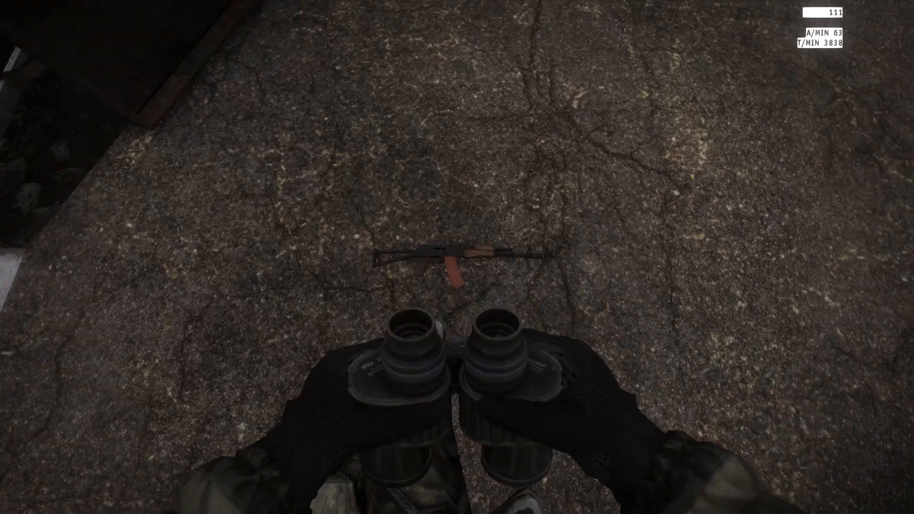
right_click(457, 257)
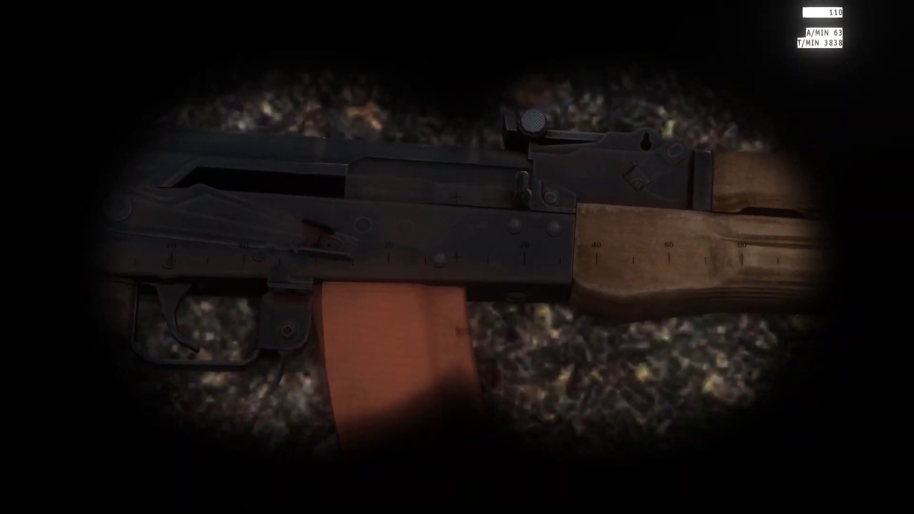
Drop the AKS-74 from its weapon slot onto the ground next to the other rifle
key("i")
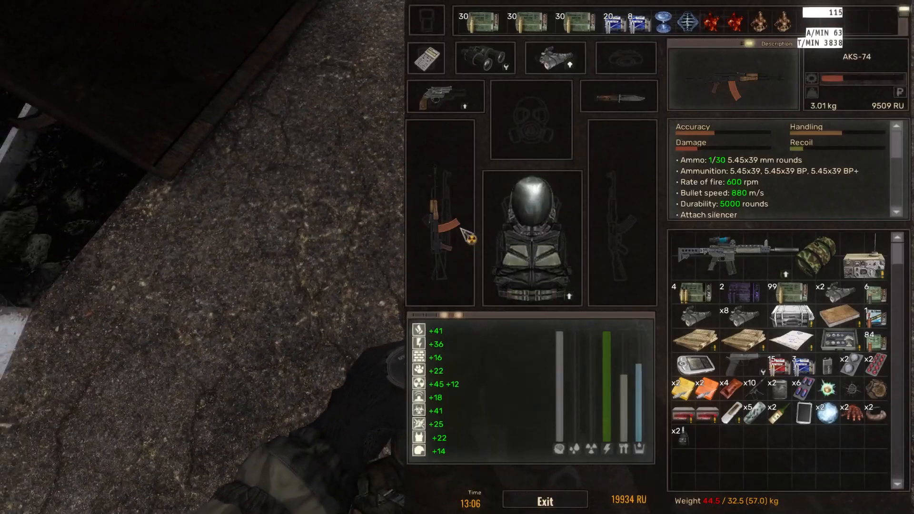
key("i")
key("i")
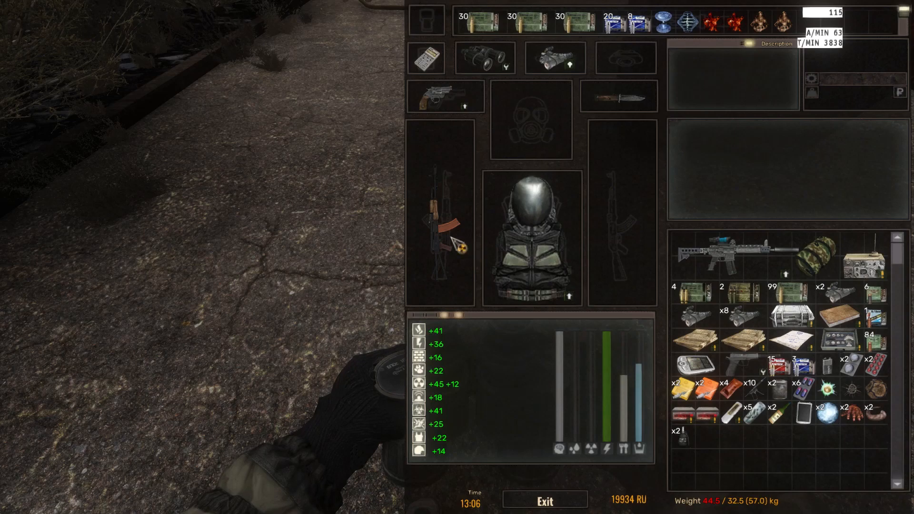
right_click(451, 238)
left_click(381, 281)
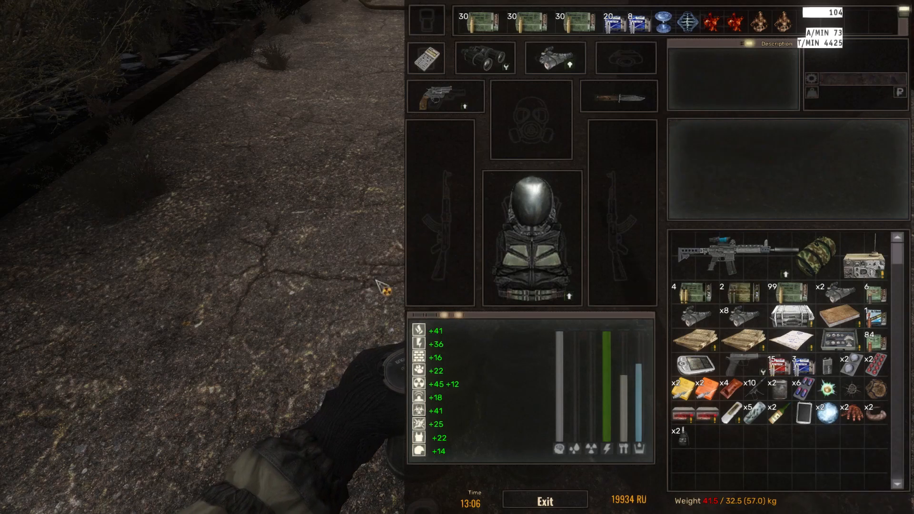
key("i")
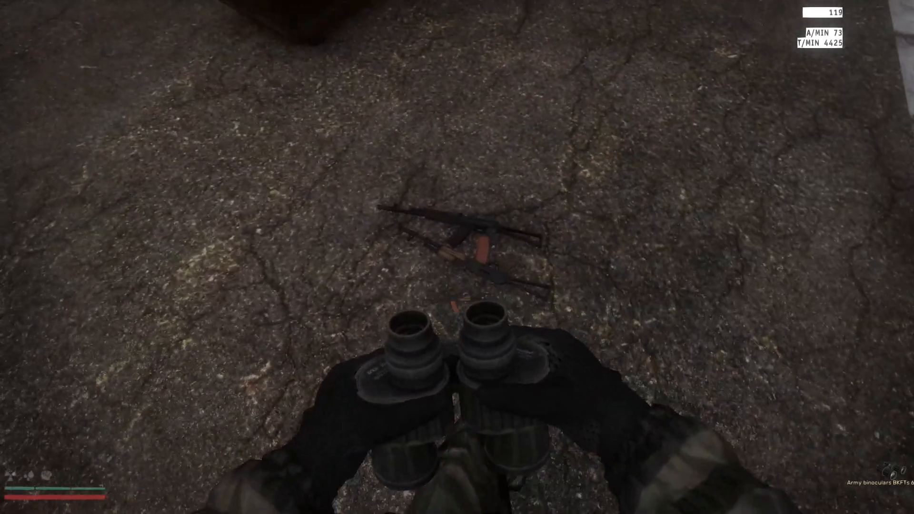
Examine the handguard, receiver and magazine textures of the dropped rifle through the binoculars, with and without the headlamp
right_click(457, 257)
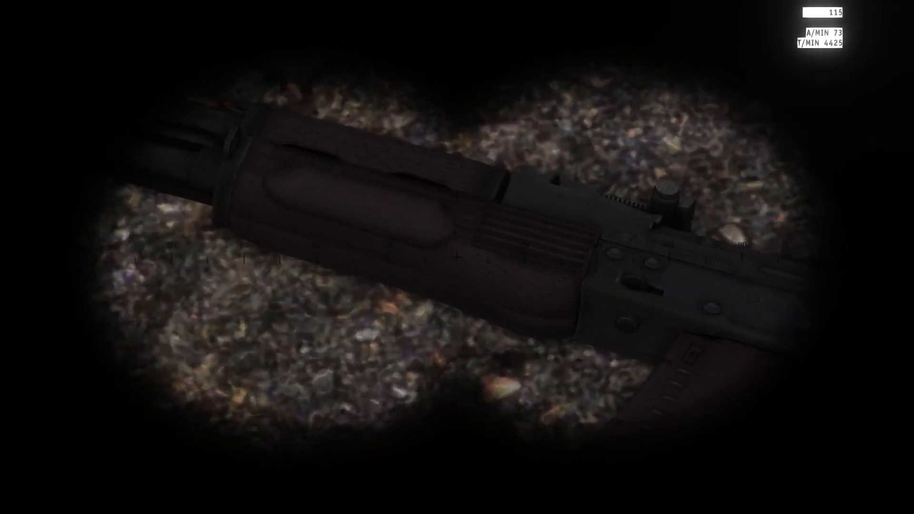
right_click(457, 257)
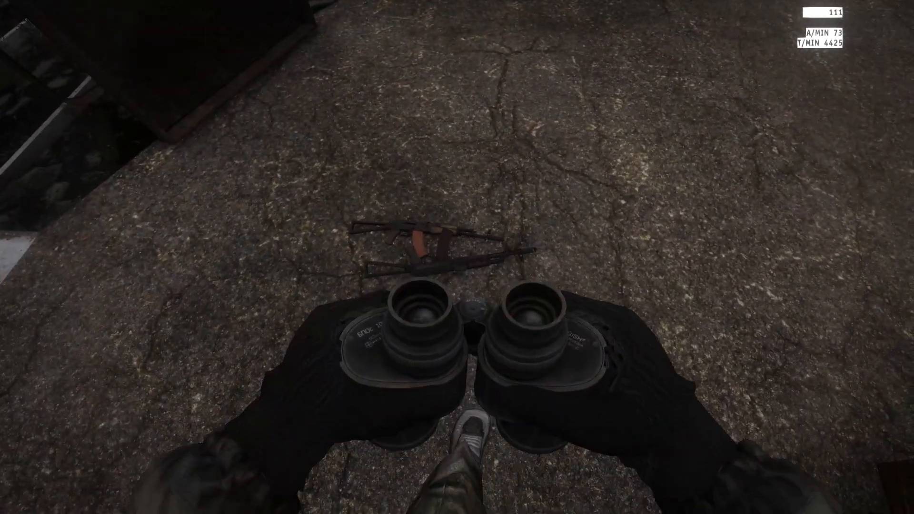
right_click(457, 257)
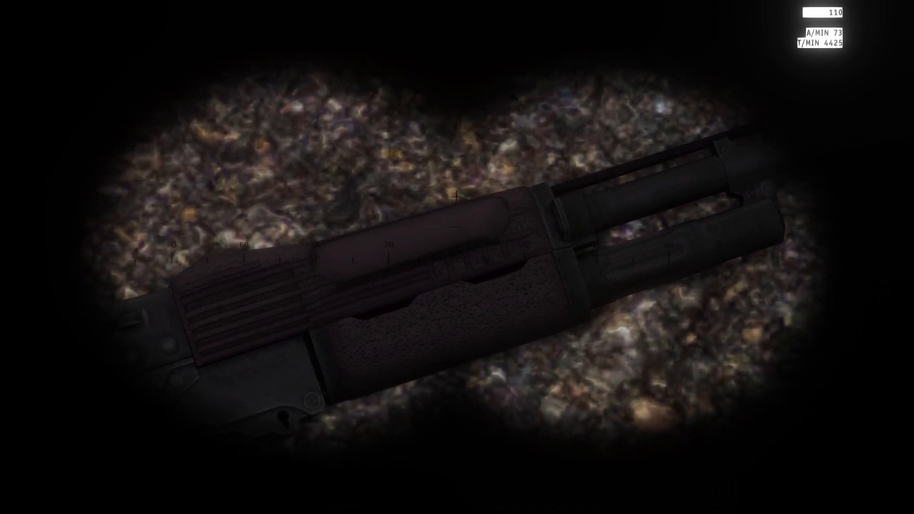
right_click(457, 257)
right_click(457, 257)
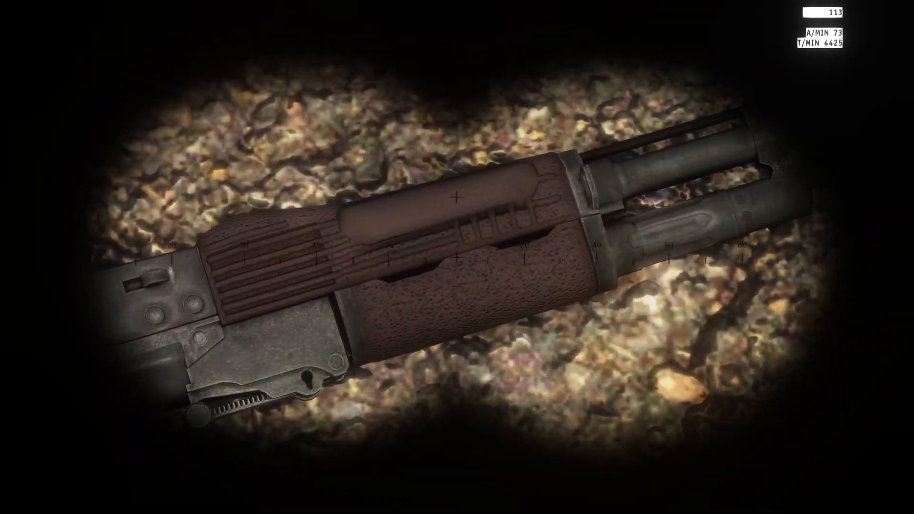
right_click(457, 257)
right_click(457, 257)
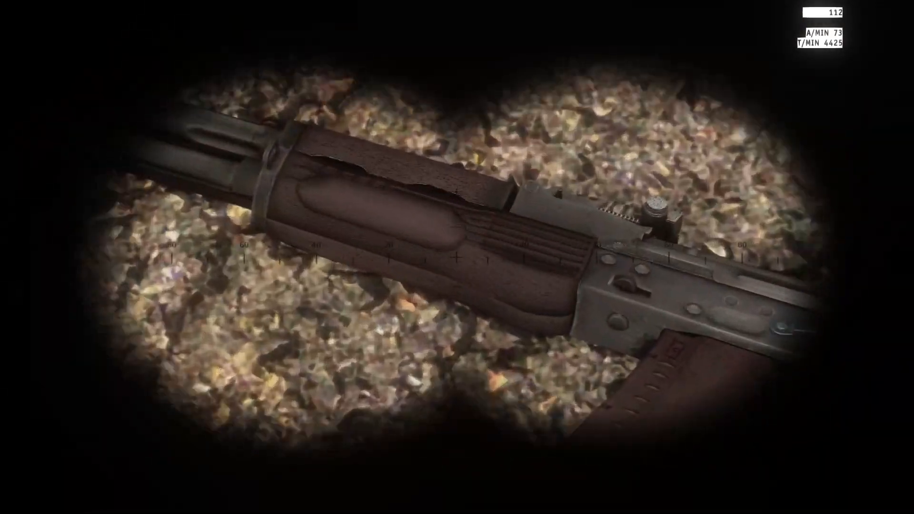
right_click(457, 257)
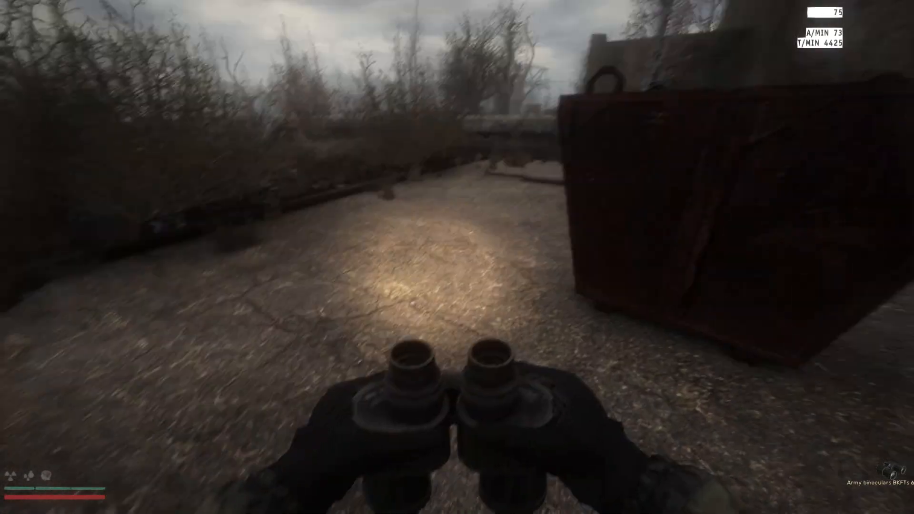
Pick both rifles back up, check the AKS-74 in the inventory and unload it
key("i")
left_click(431, 235)
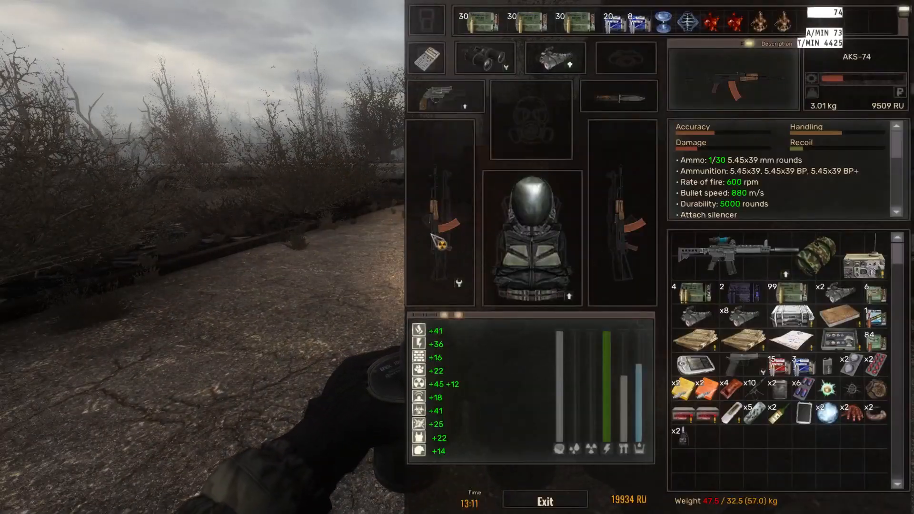
key("i")
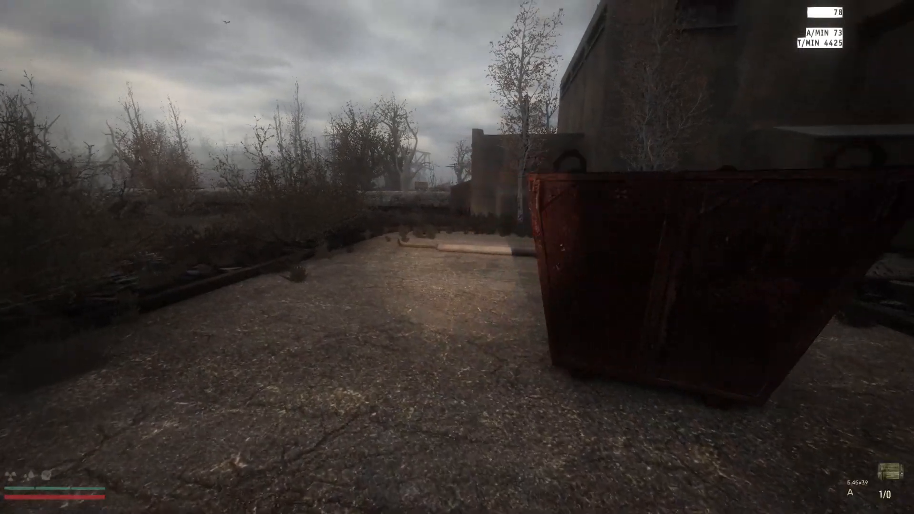
key("w")
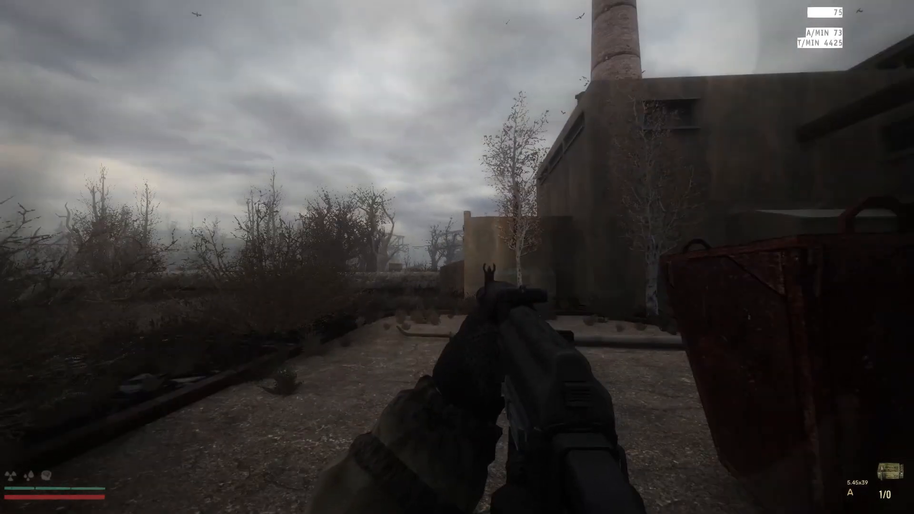
key("i")
right_click(618, 217)
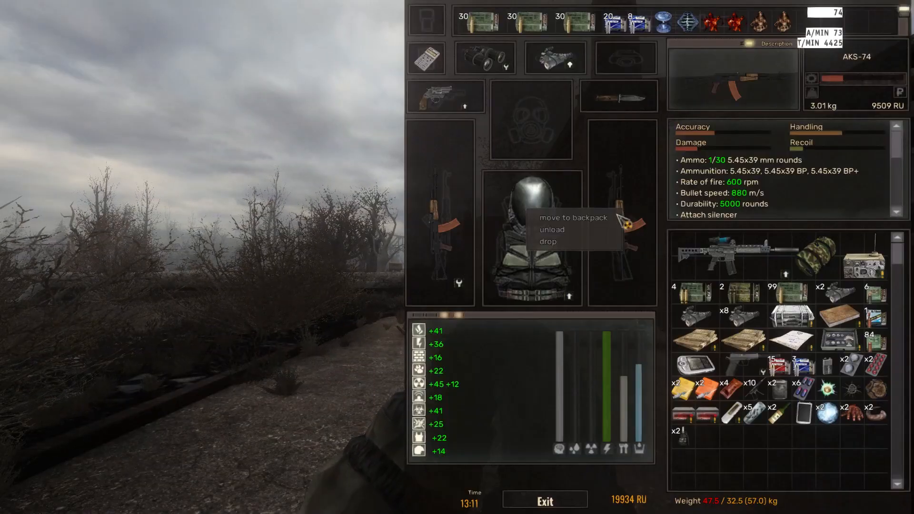
left_click(563, 230)
key("i")
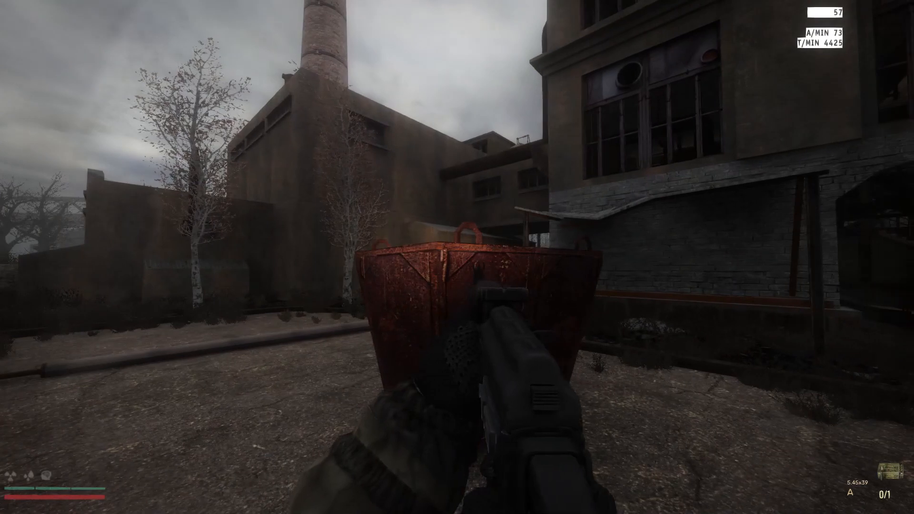
Move the 5.45x39 mm BP rounds from the backpack to the belt and reload the AK of the Doomed One
key("r")
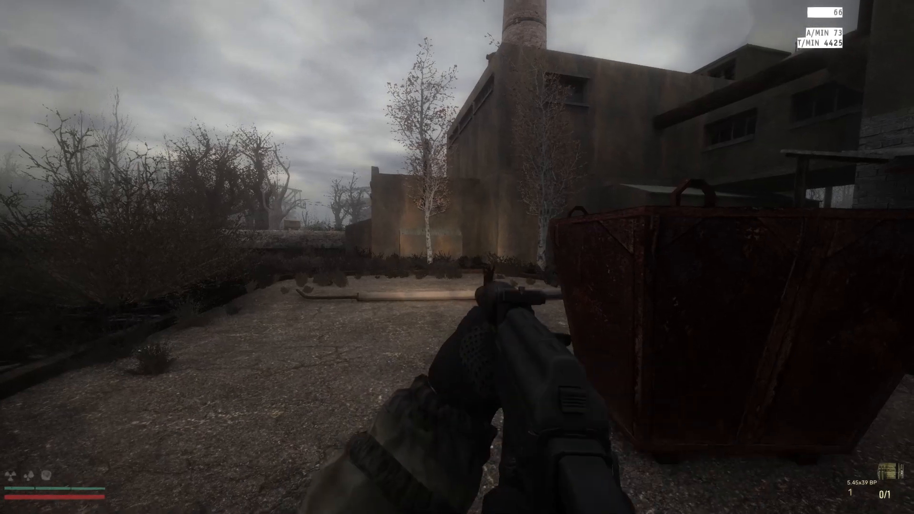
key("i")
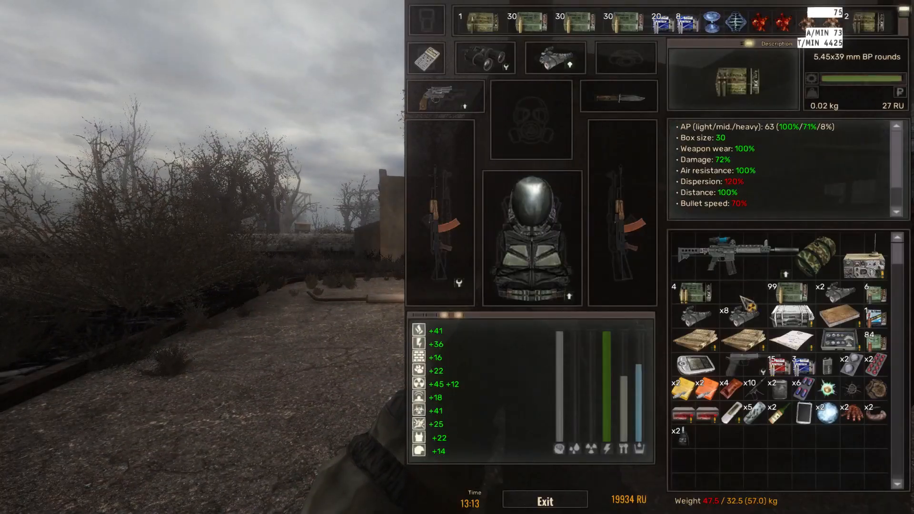
key("i")
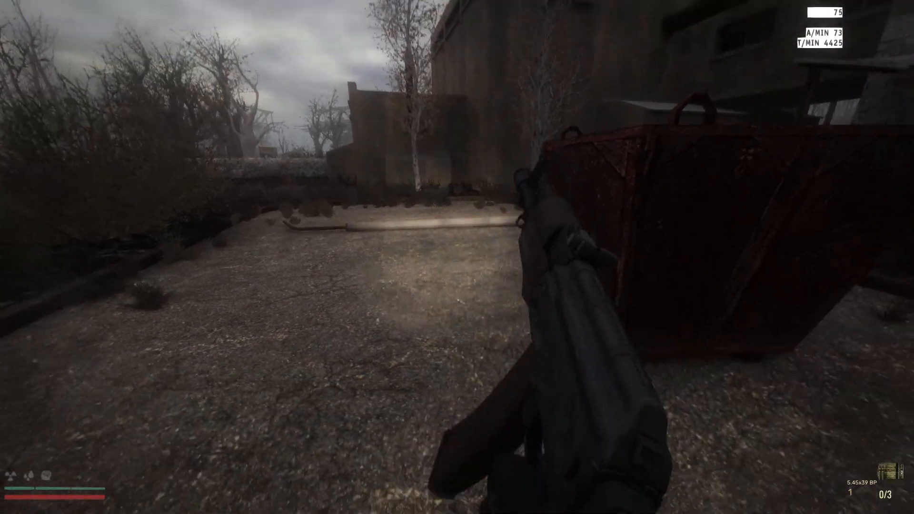
Carry the loaded rifle out onto the grass and look over its held model and both weapon slots
key("w")
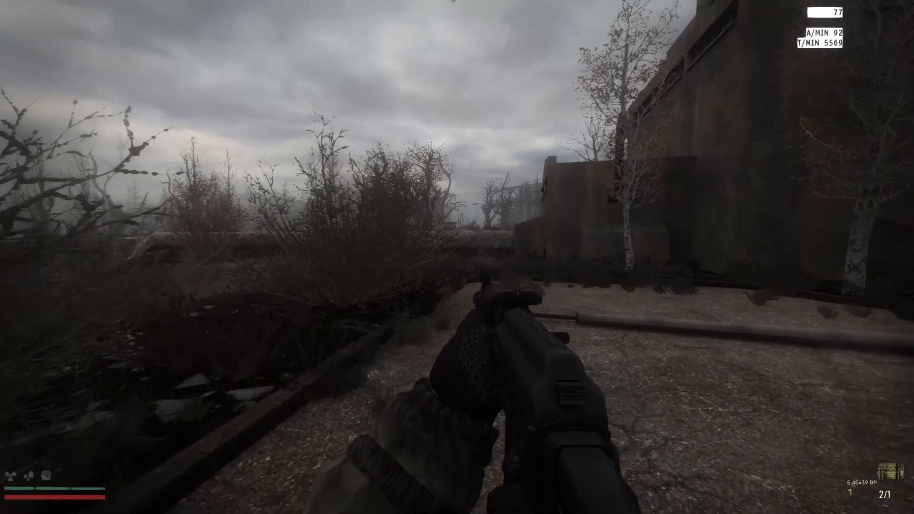
key("shift+w")
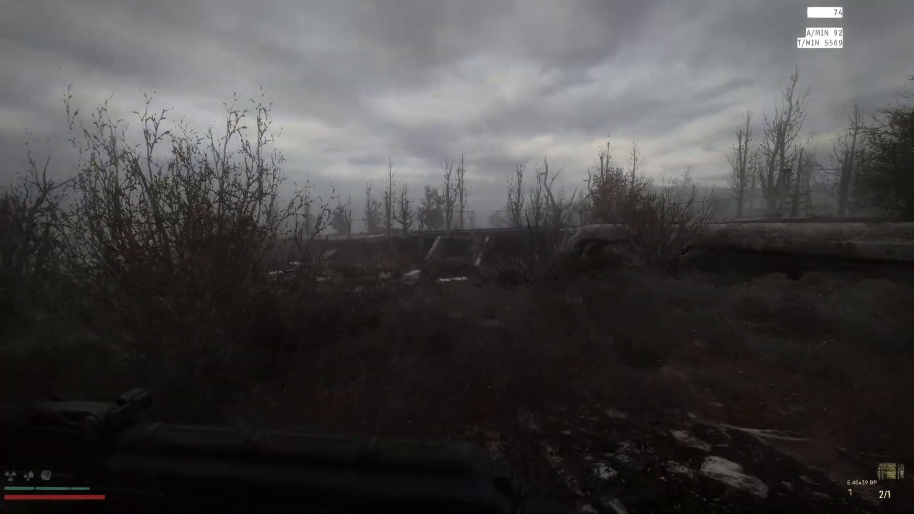
key("i")
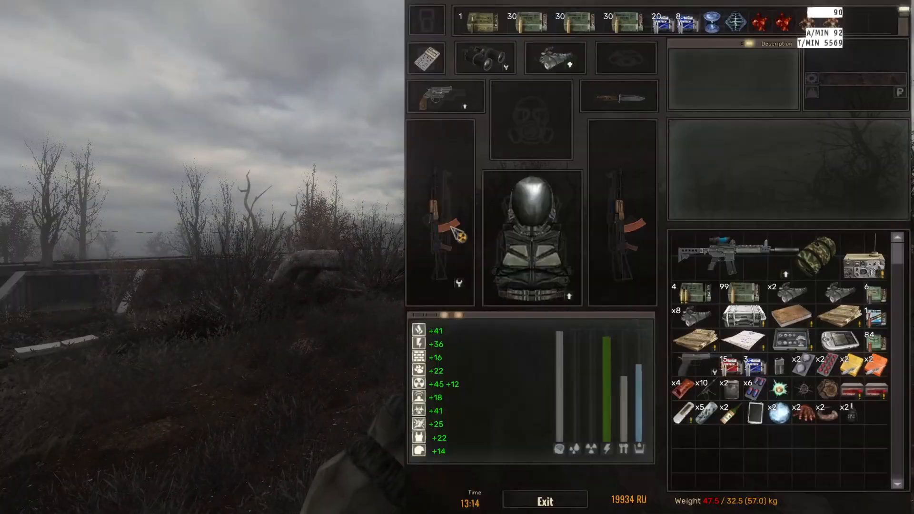
key("i")
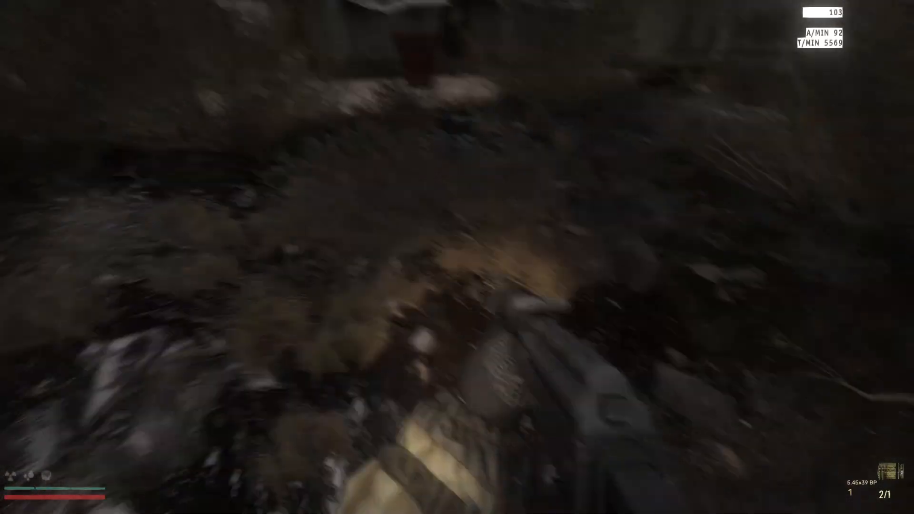
Unload the AK of the Doomed One and move its 5.45x39 mm BP rounds back to the belt
key("i")
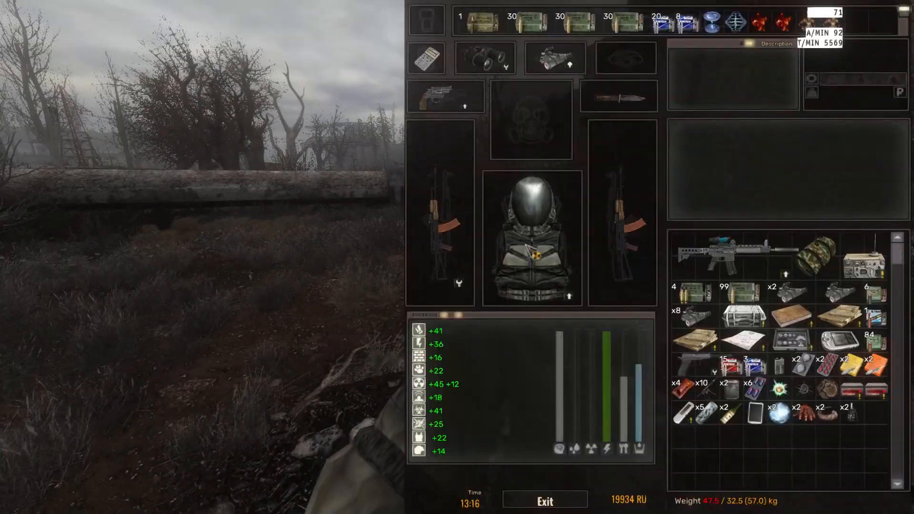
right_click(432, 223)
left_click(377, 238)
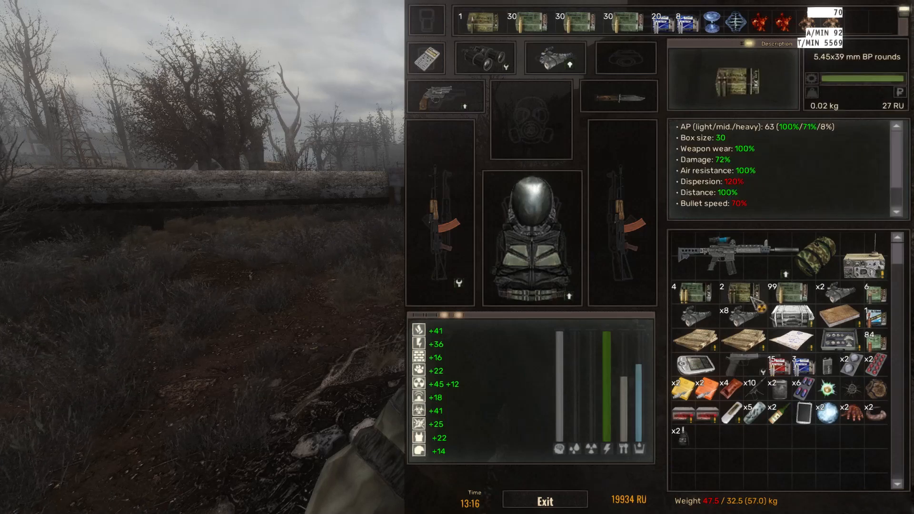
key("i")
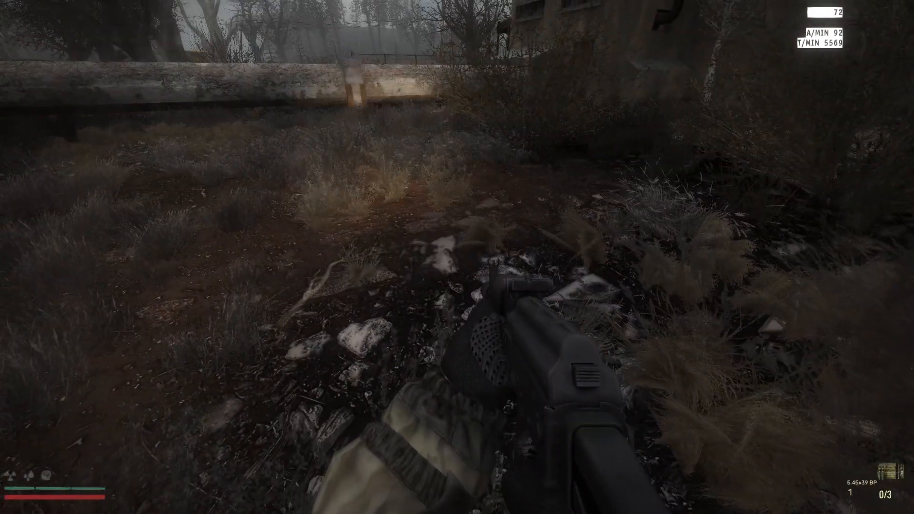
Adjust the headlamp lighting and capture in-game screenshots of the rifle during its reload animation
key("l")
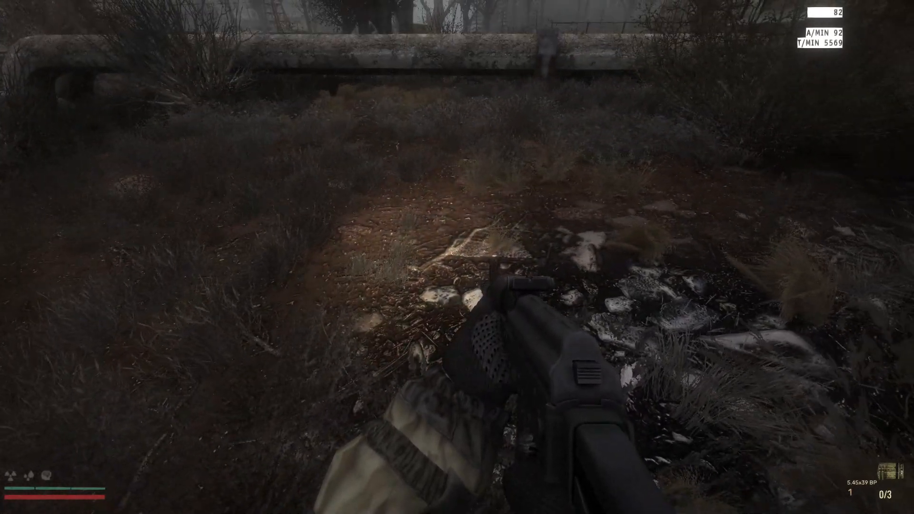
key("F12")
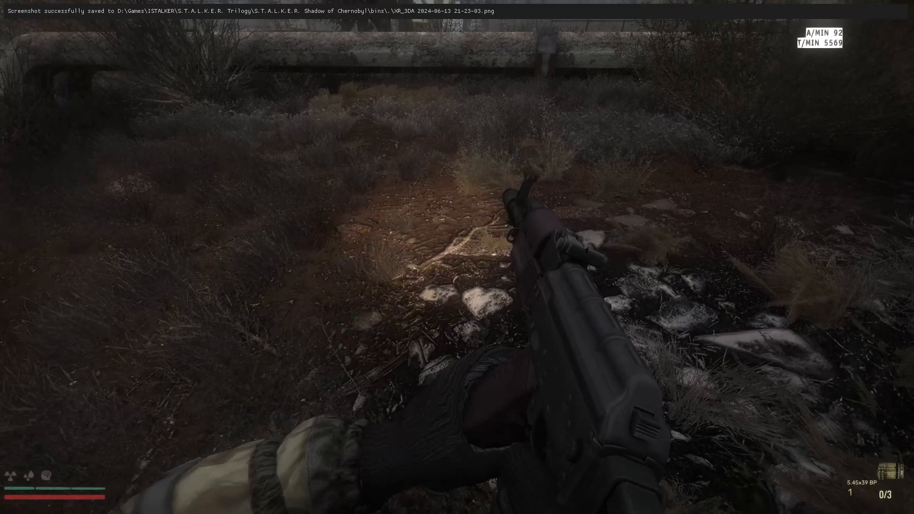
key("Print")
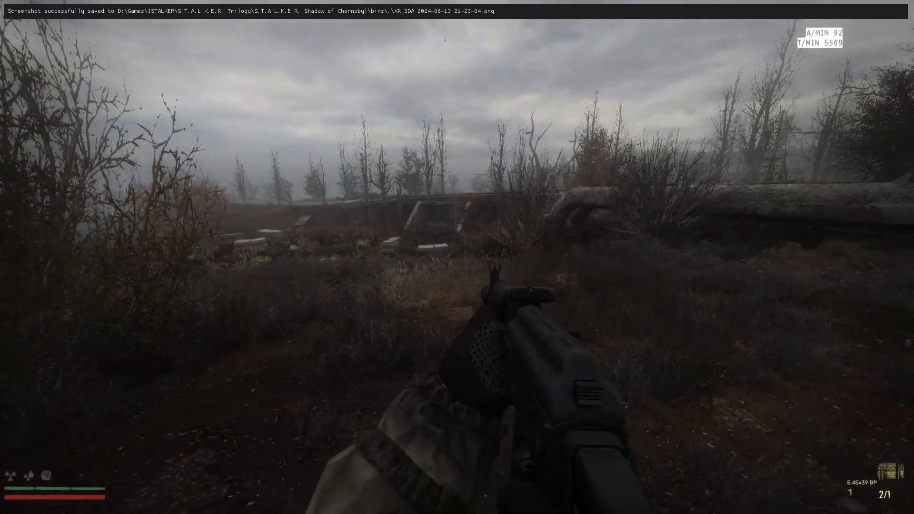
Check the AK of the Doomed One's details in the inventory and return to the held weapon view
key("i")
left_click(646, 230)
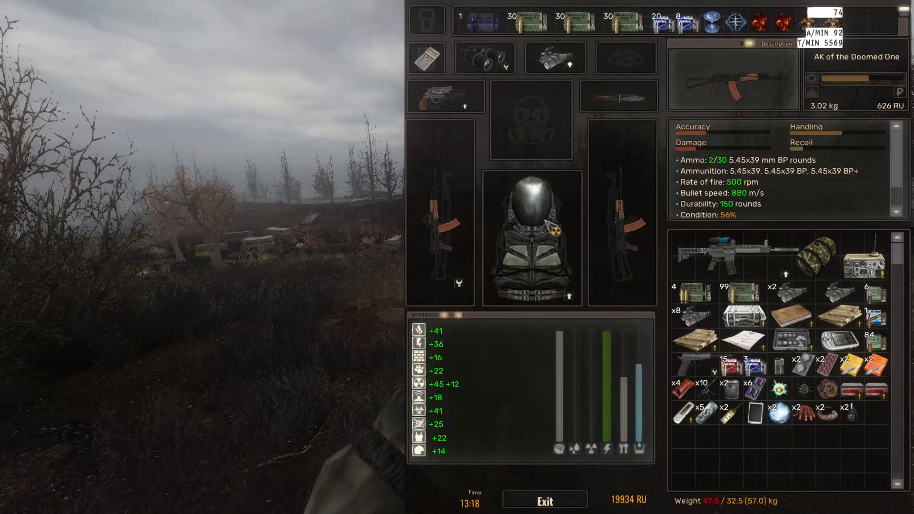
key("i")
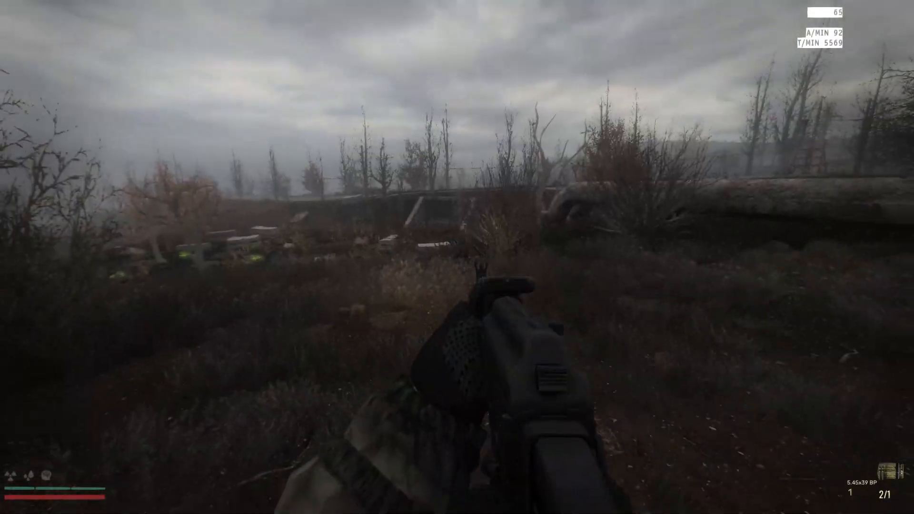